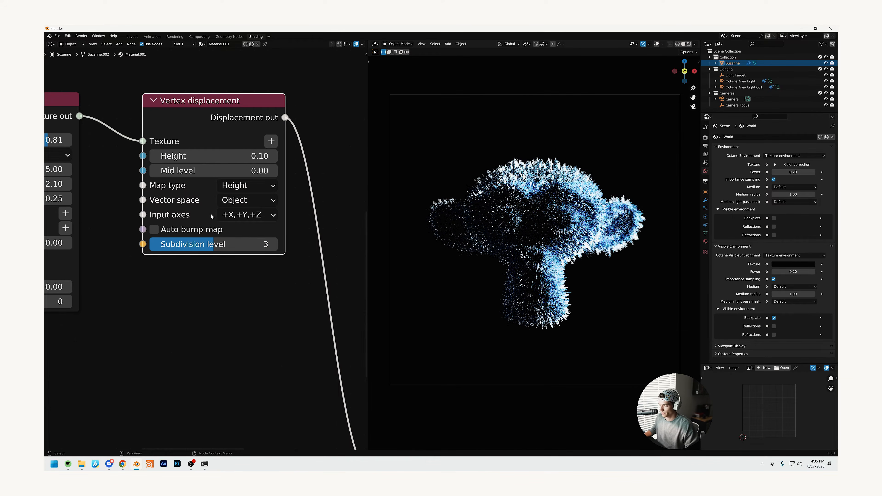
scroll(534, 232, "up", 6)
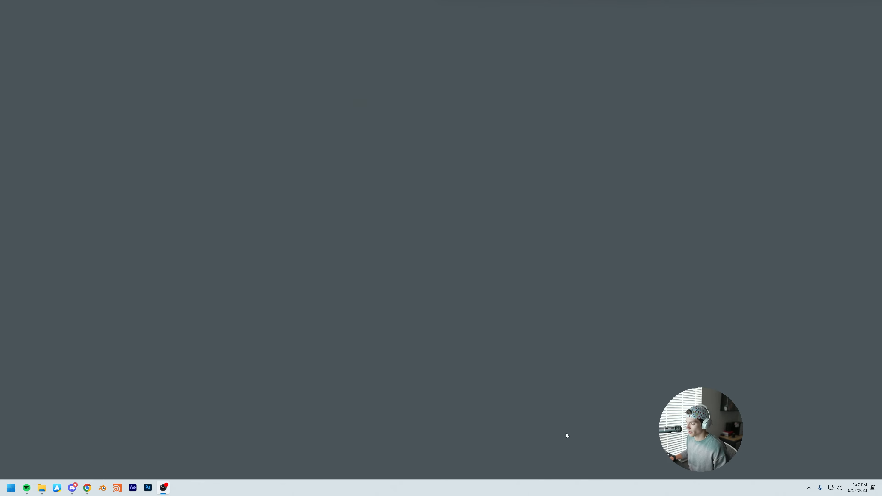
Step: Launch OctaneServer Studio and activate Octane from its activation status window, closing the window when done
left_click(11, 488)
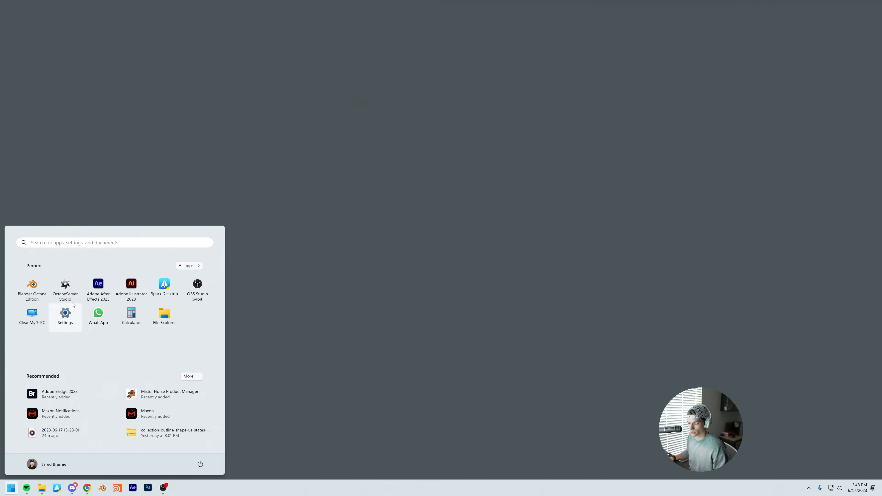
left_click(66, 285)
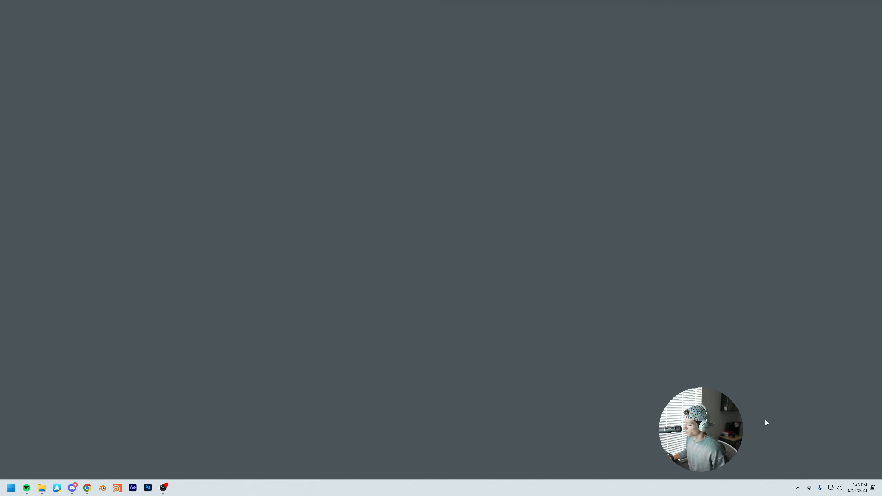
left_click(809, 487)
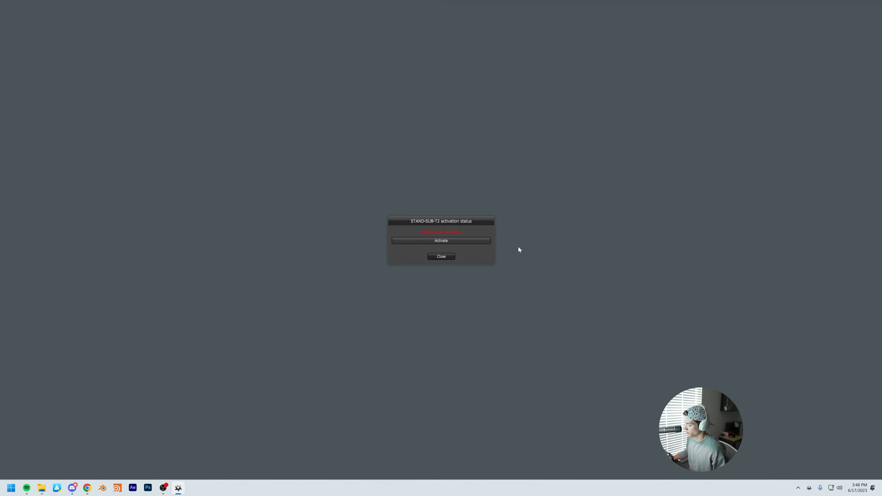
left_click(447, 241)
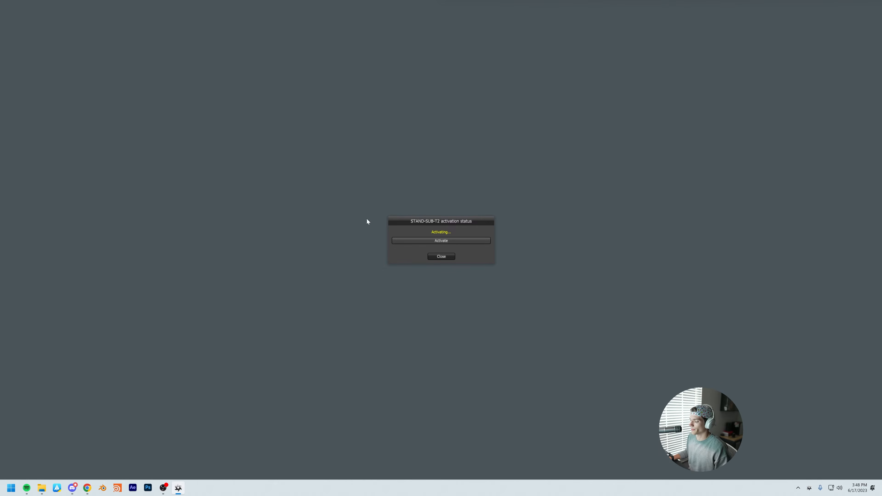
left_click_drag(448, 219, 442, 171)
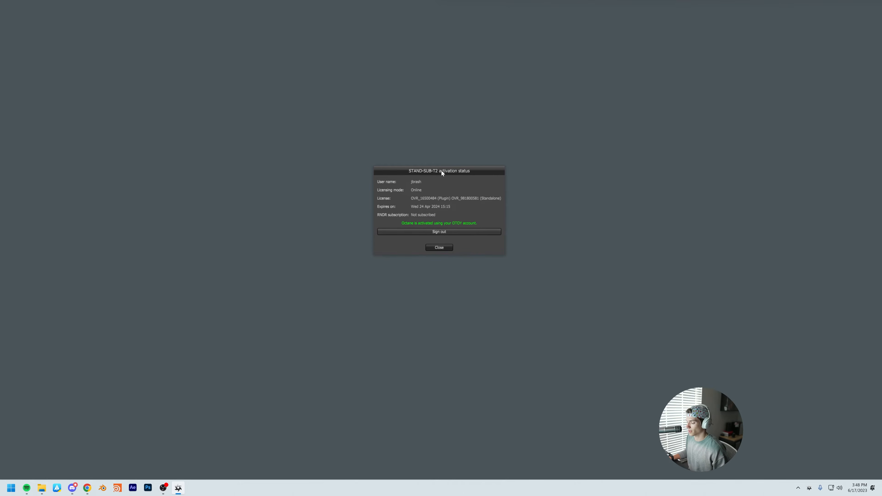
left_click(438, 247)
Step: Open Blender with a new General scene and delete its default camera, cube and Octane area light
left_click(103, 487)
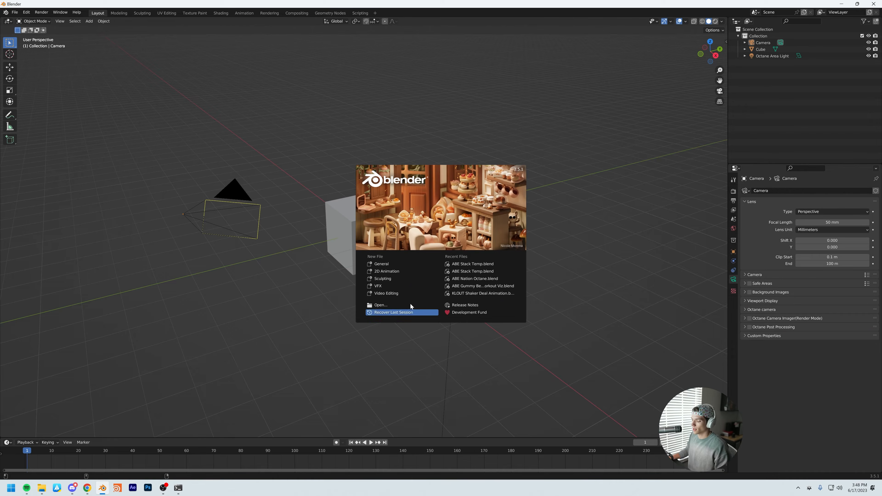
left_click(396, 267)
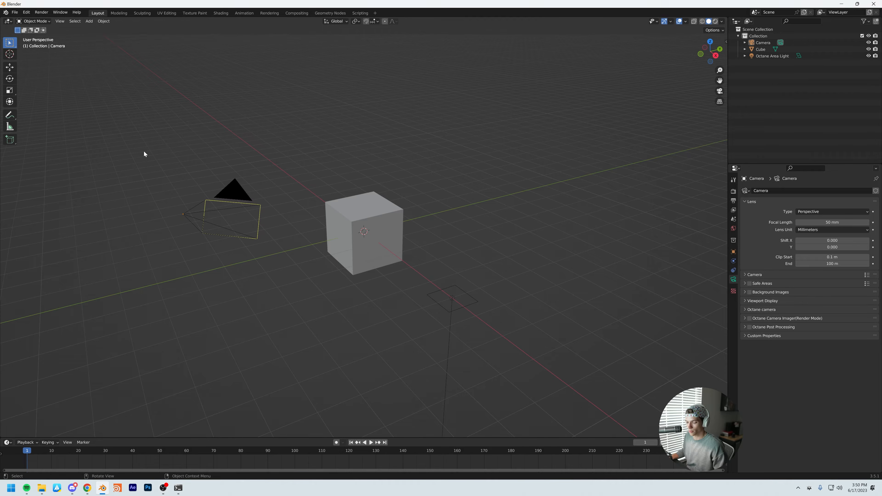
key("x")
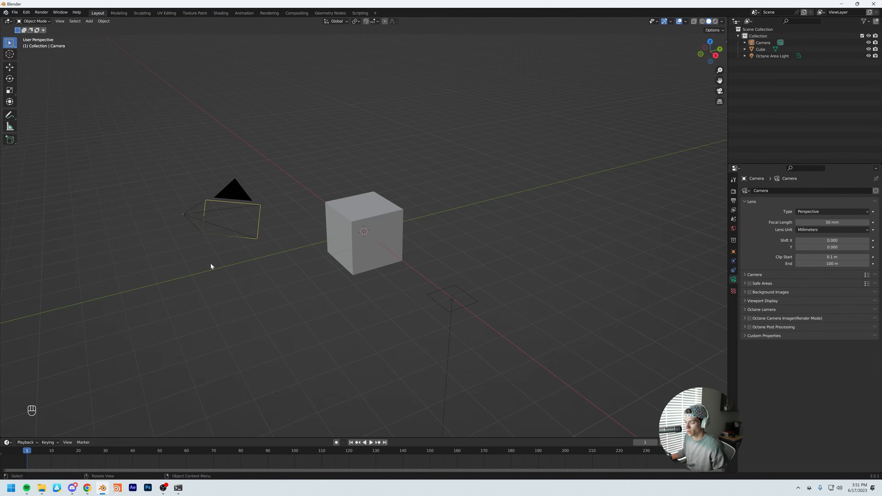
left_click_drag(124, 81, 530, 376)
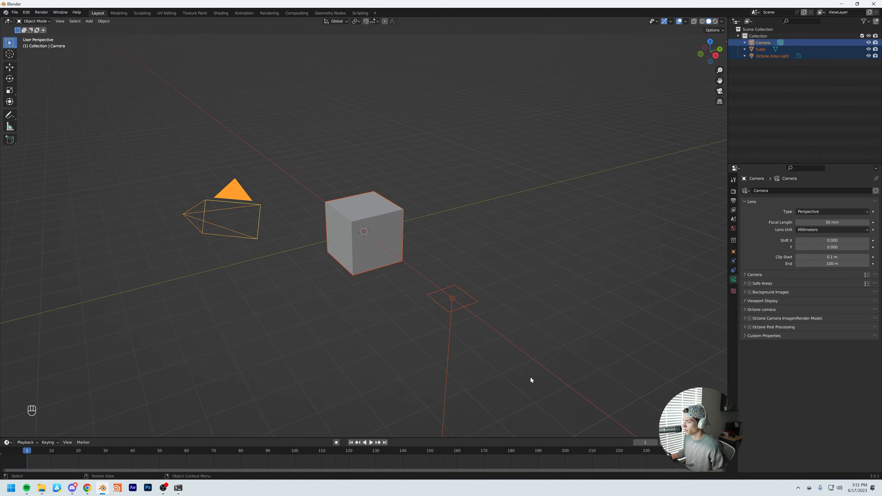
key("alt+space")
key("x")
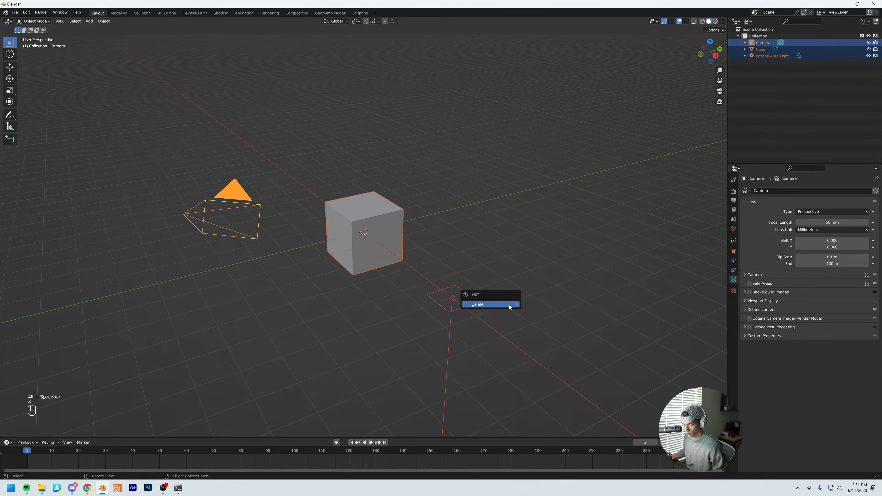
left_click(507, 304)
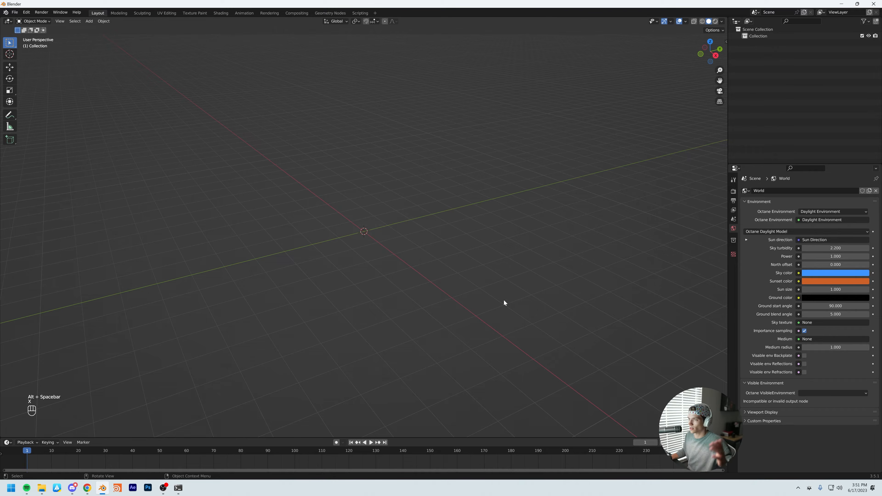
Step: Show the render properties, split a narrow area off the 3D viewport beside them and make it an Outliner
left_click(732, 192)
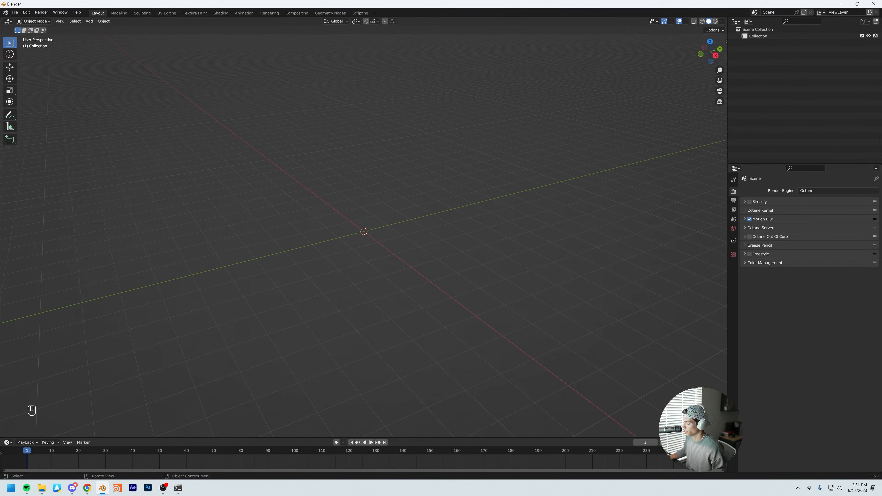
left_click_drag(725, 434, 571, 403)
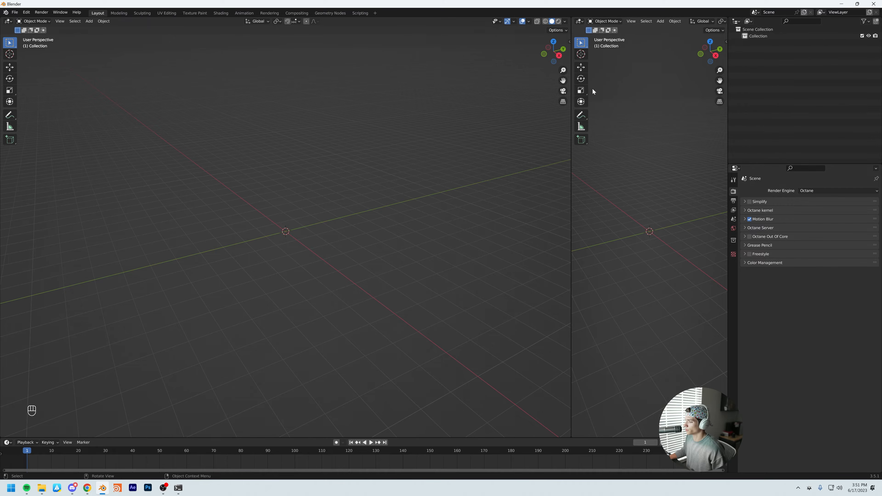
left_click(579, 21)
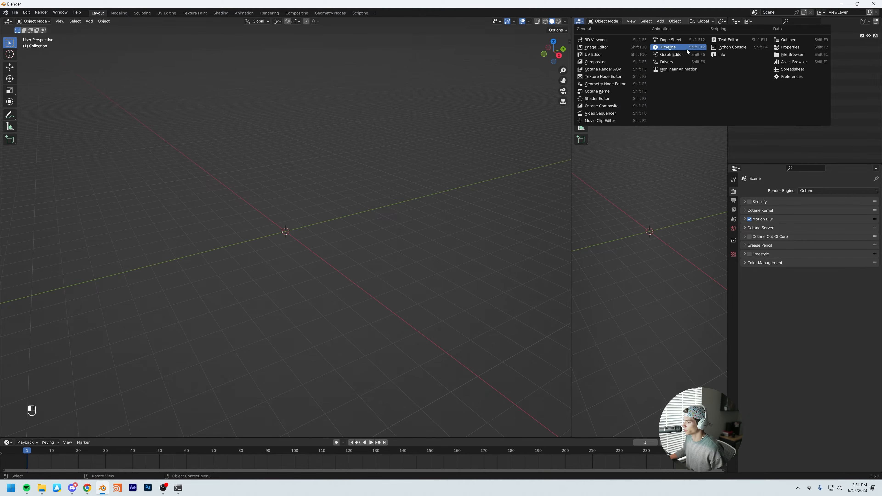
left_click(790, 39)
Step: Join the original outliner area into the properties editor so the properties fill the full height
right_click(751, 162)
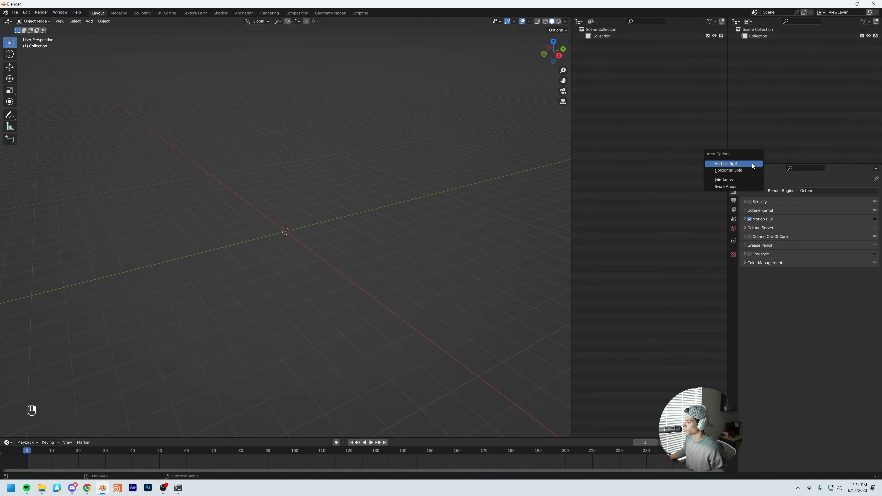
right_click(768, 164)
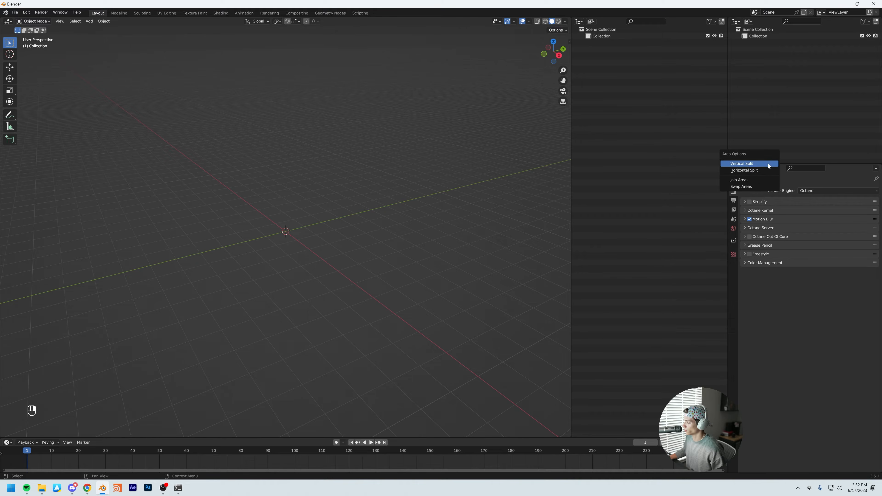
left_click(764, 180)
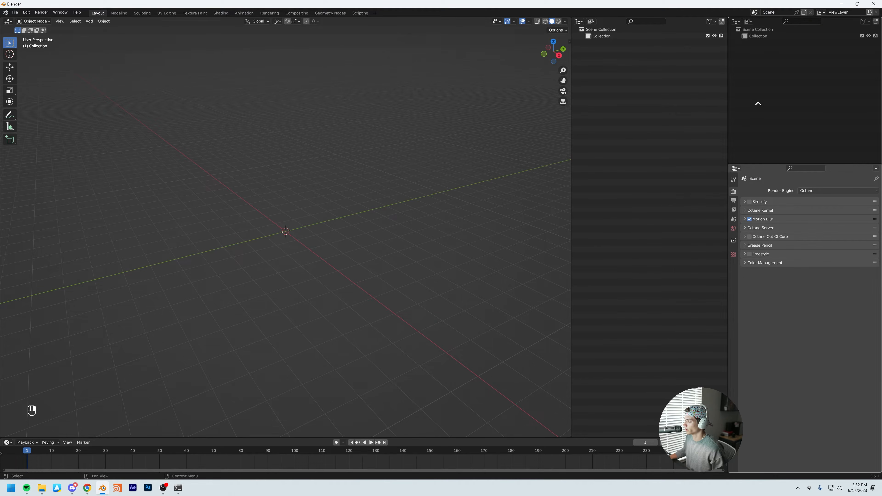
left_click(758, 103)
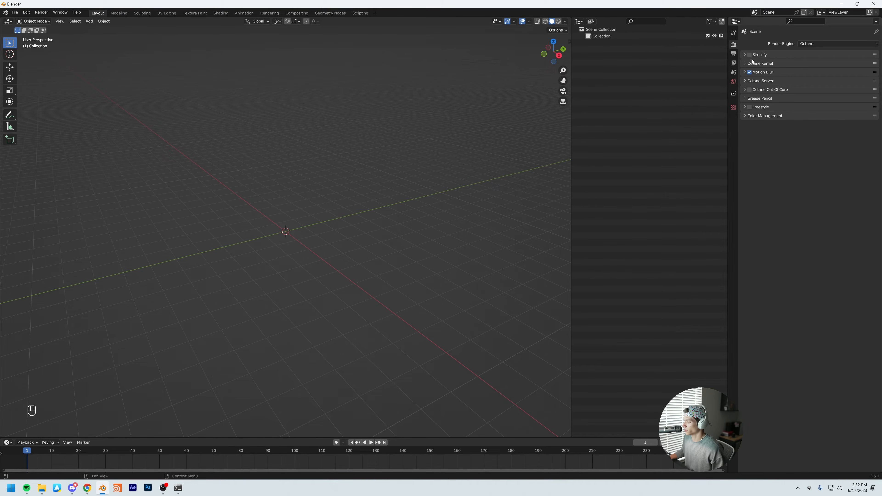
left_click(745, 56)
left_click(745, 54)
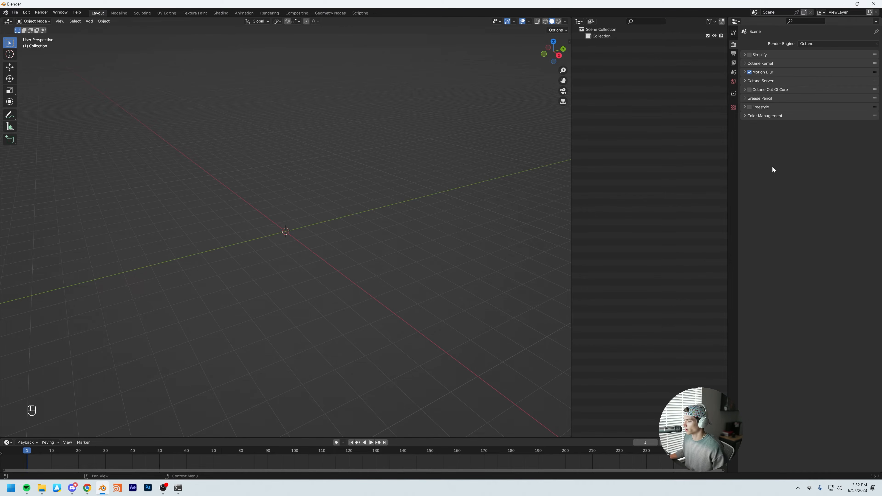
Step: Hide the 3D viewport's toolbar and turn off the Navigate option in the viewport gizmos
key("t")
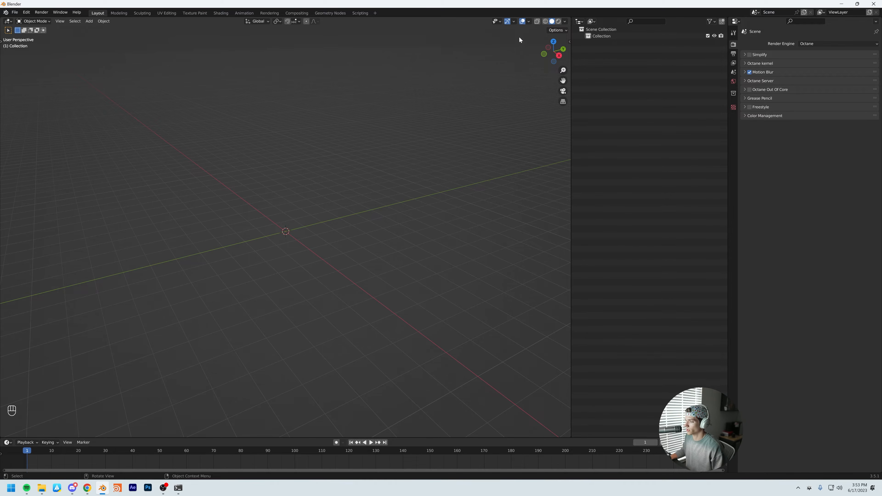
left_click(528, 22)
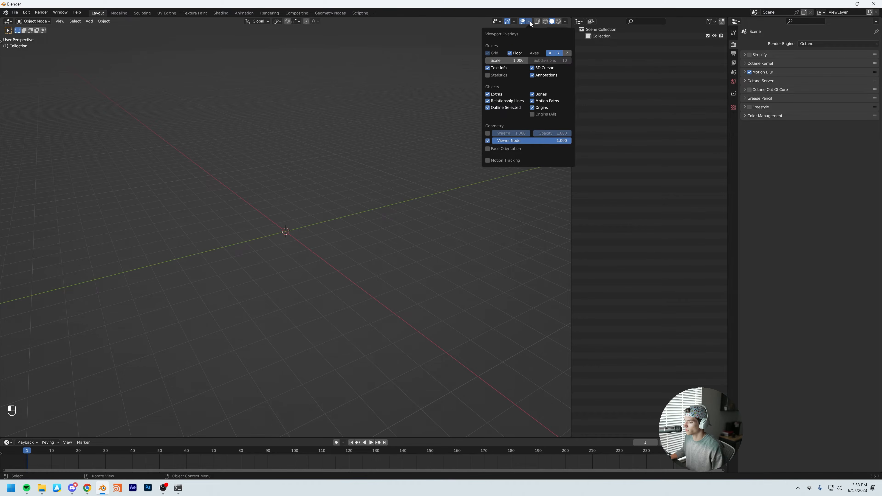
left_click(530, 22)
left_click(512, 22)
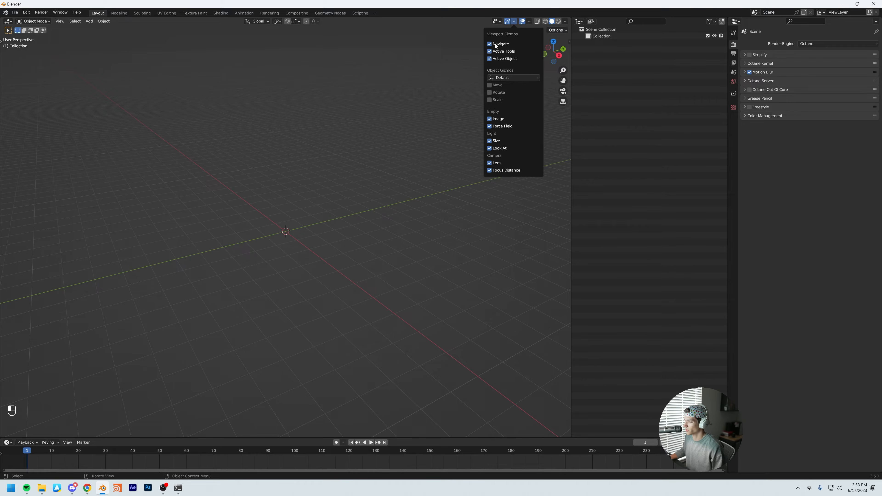
left_click(490, 44)
left_click(514, 21)
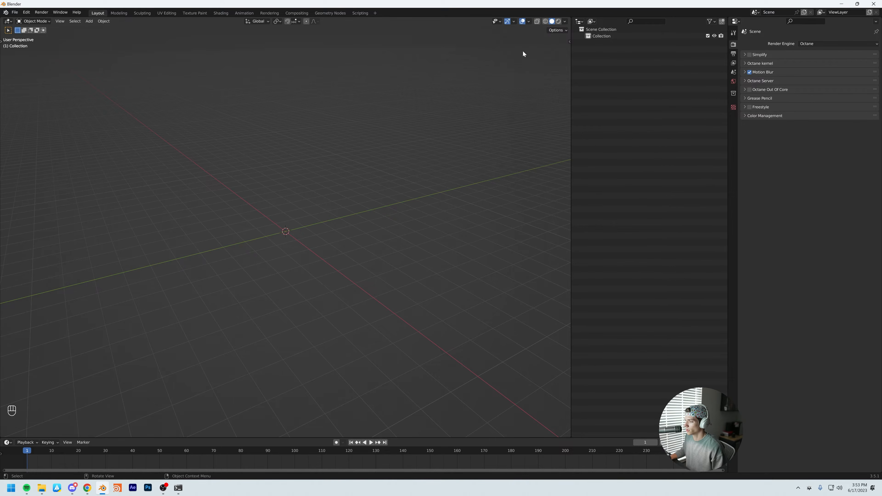
left_click(513, 22)
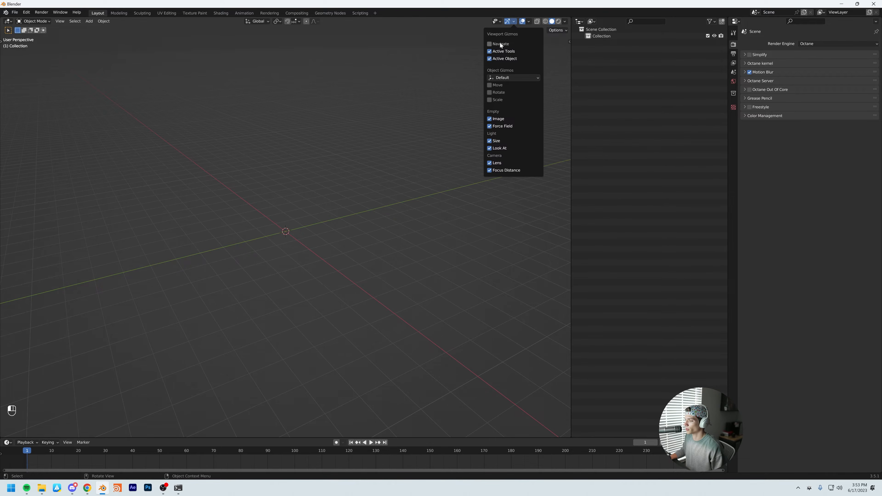
left_click(497, 44)
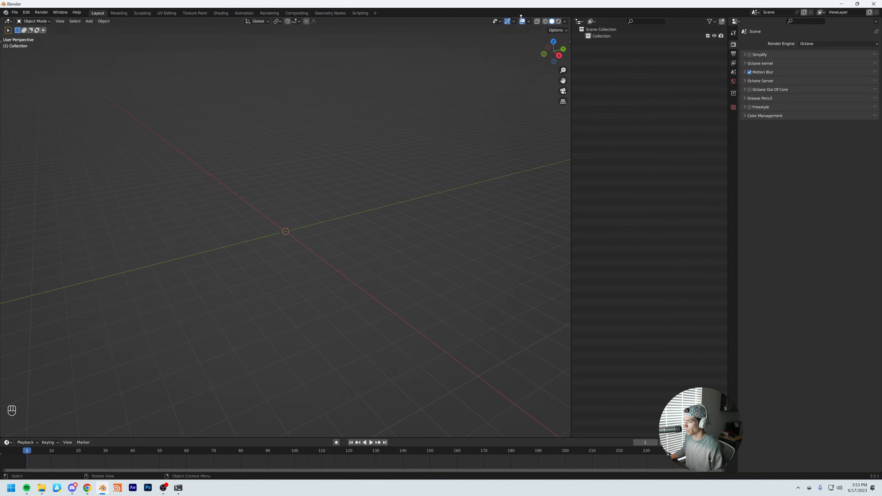
left_click(514, 22)
left_click(494, 45)
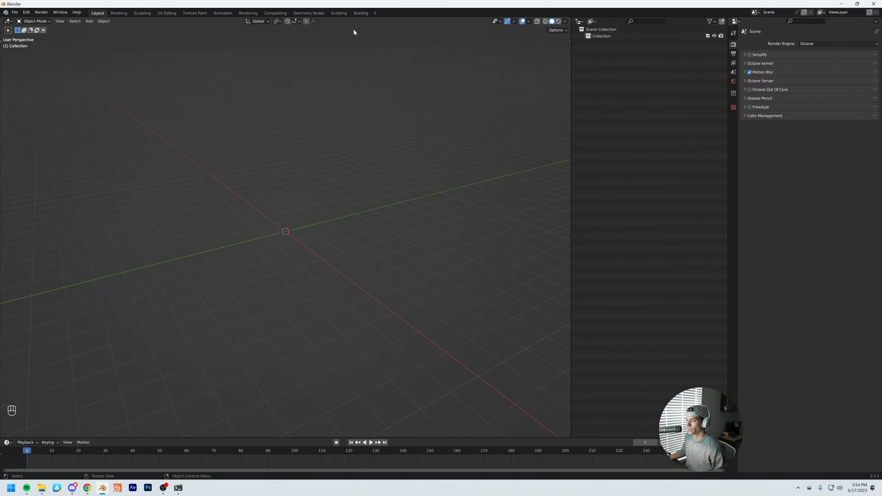
Step: Switch to the Shading workspace and set the shader editor's shader type to World
left_click(361, 13)
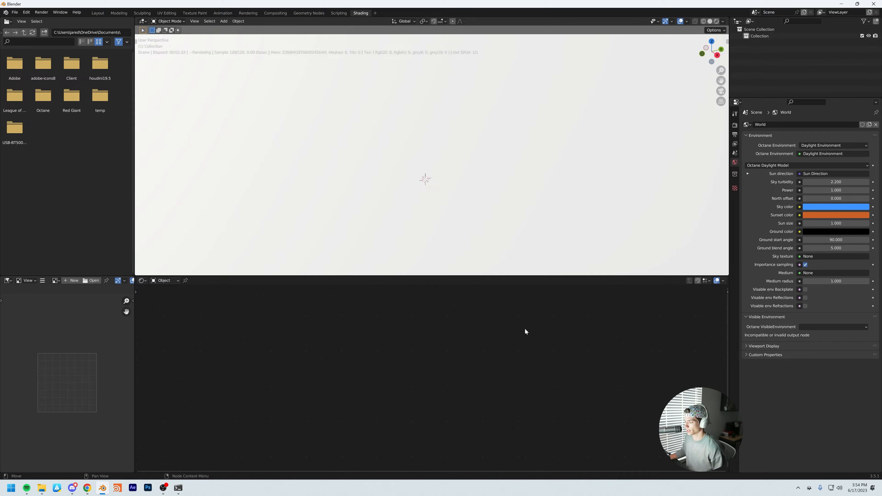
middle_click_drag(479, 150, 449, 133)
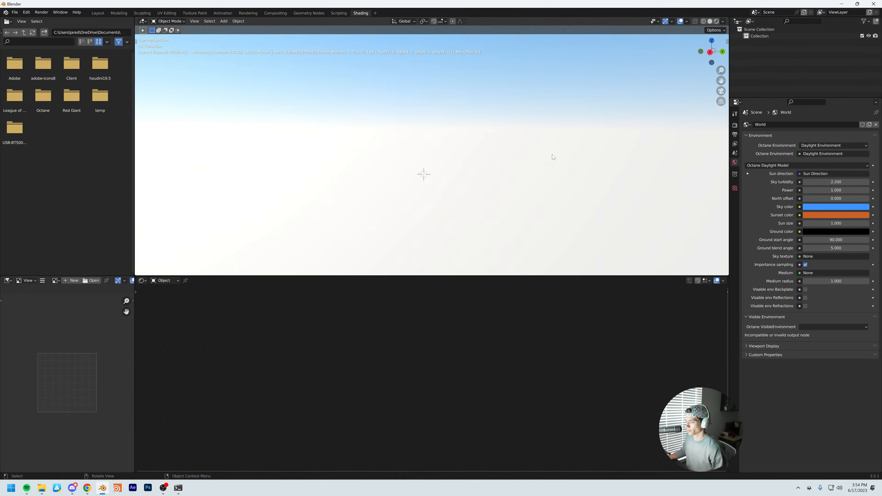
middle_click_drag(553, 157, 443, 146)
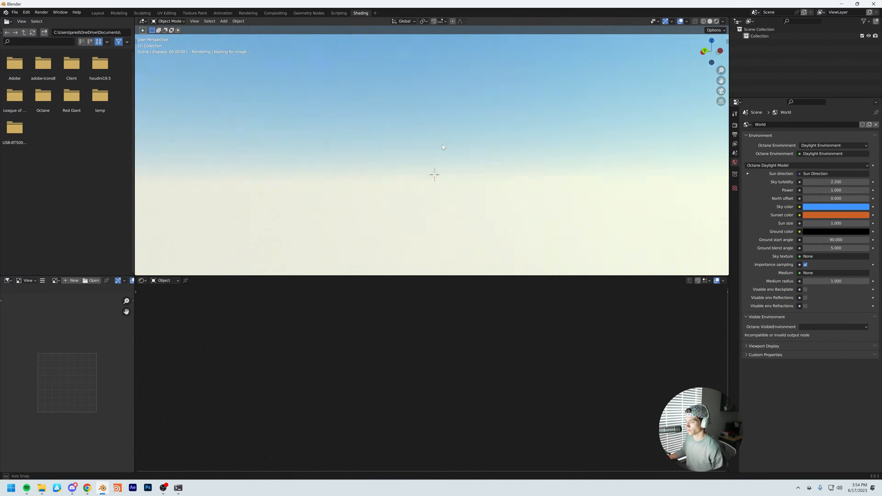
left_click(164, 281)
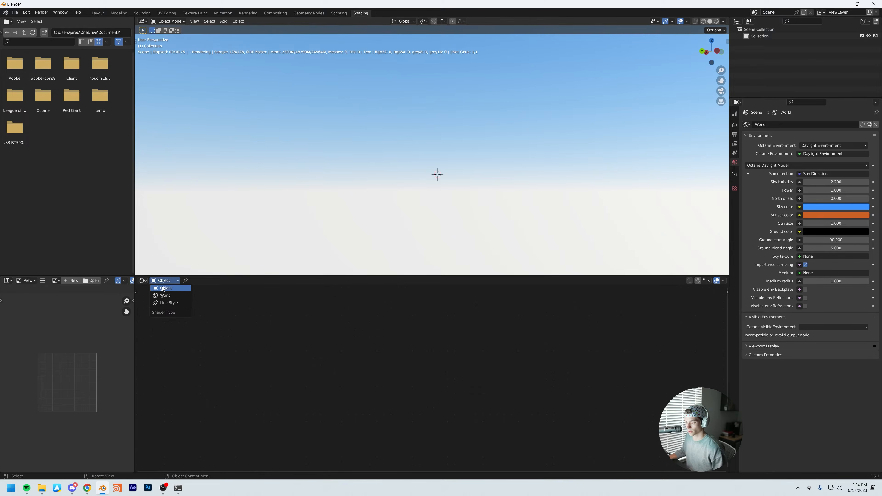
left_click(165, 295)
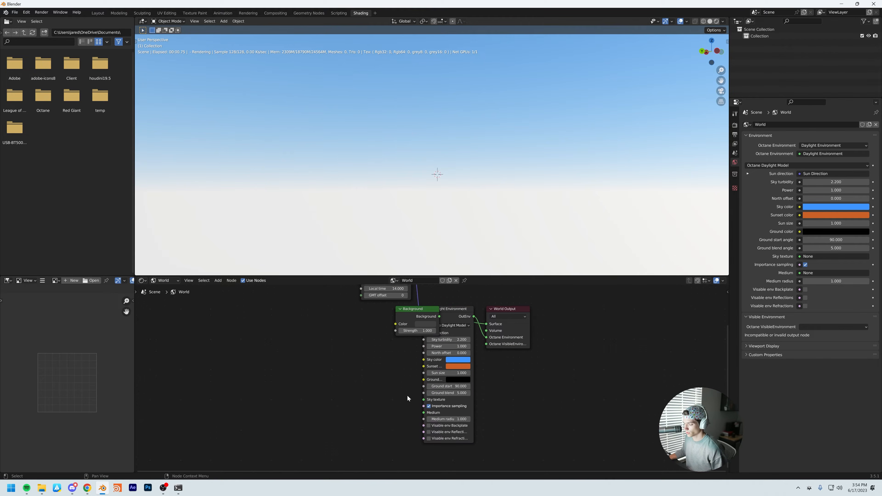
Step: Spread out the Background, Daylight Environment and Sun Direction nodes in the world node tree so they do not overlap
middle_click_drag(408, 399, 404, 425)
left_click_drag(406, 343, 299, 360)
left_click_drag(448, 339, 442, 303)
middle_click_drag(531, 398, 552, 428)
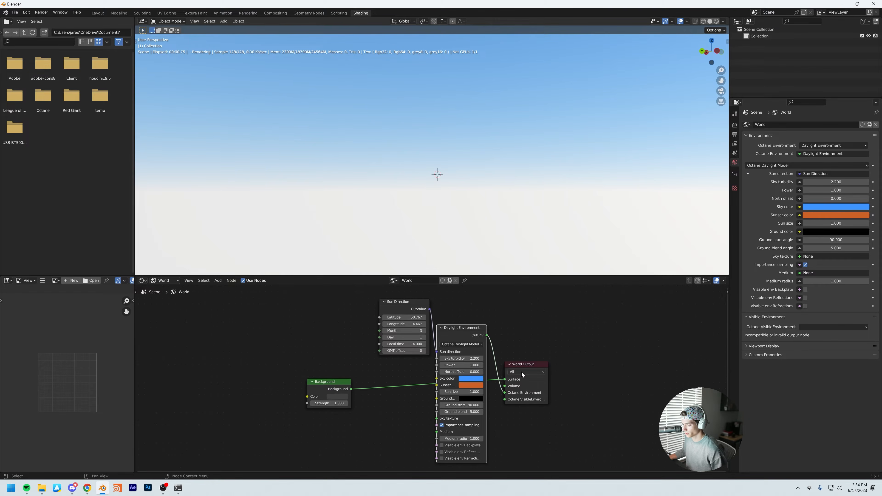
left_click_drag(466, 328, 469, 313)
middle_click_drag(511, 332, 516, 337)
left_click_drag(415, 308, 407, 321)
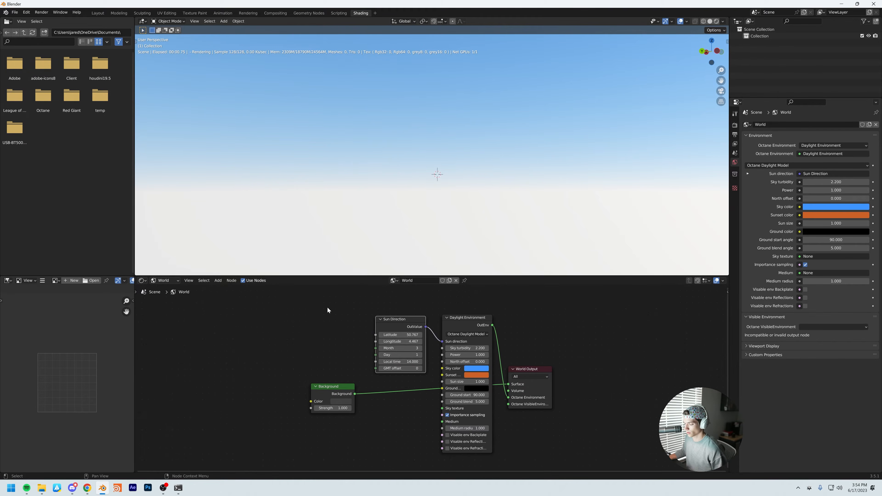
Step: Delete the Background node from the world node tree
left_click_drag(327, 308, 462, 353)
left_click(305, 431)
left_click_drag(283, 351, 355, 489)
mouse_move(373, 398)
middle_mouse_down()
mouse_move(349, 353)
mouse_move(369, 403)
middle_mouse_up()
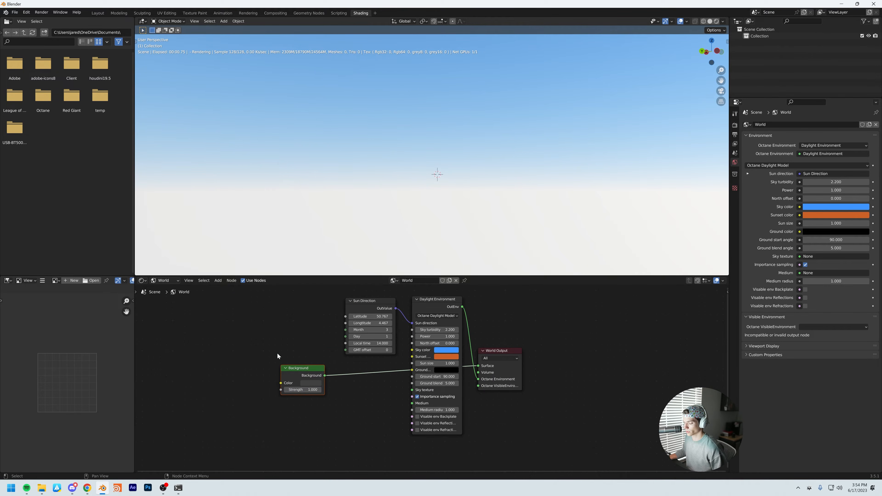
key("x")
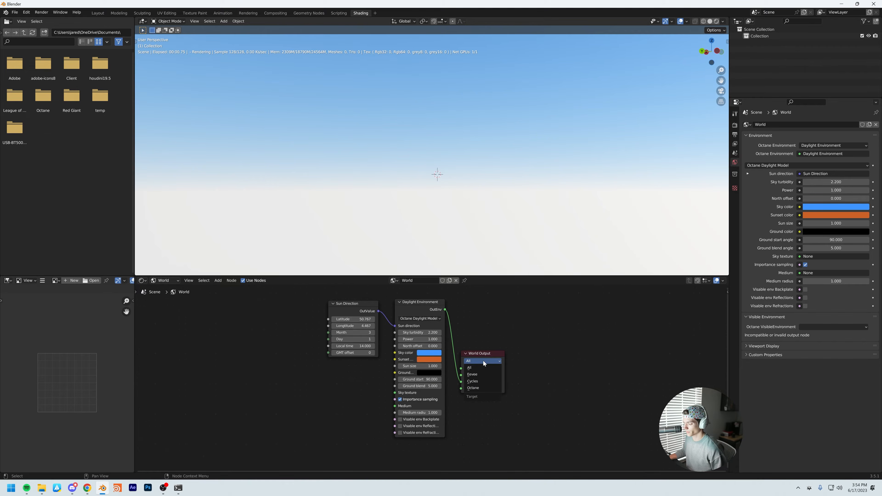
Step: Set the World Output node's target to Octane
left_click(483, 361)
left_click(476, 357)
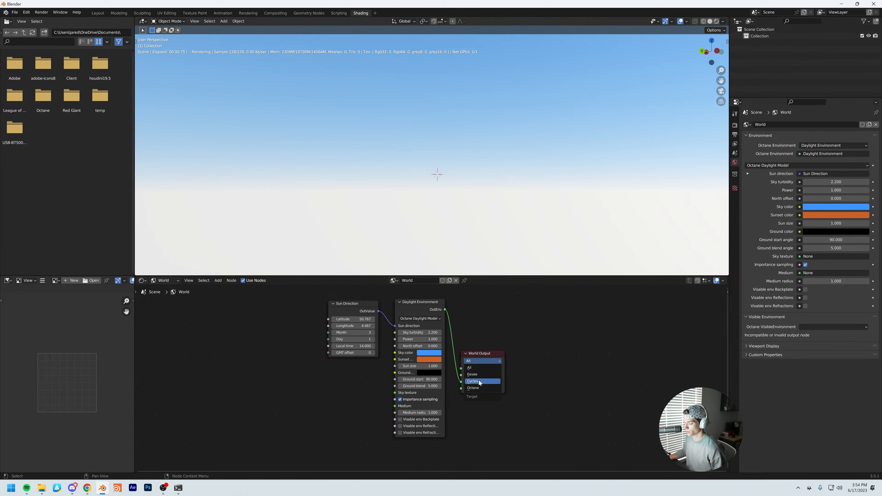
left_click(481, 389)
mouse_move(528, 421)
middle_mouse_down()
mouse_move(538, 406)
mouse_move(540, 422)
middle_mouse_up()
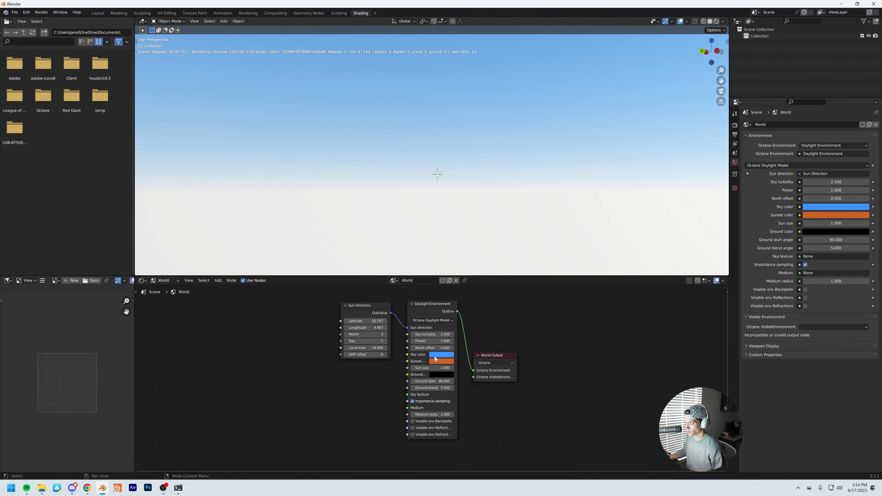
Step: Move the Sun Direction and Daylight Environment nodes together, farther away from the World Output node
left_click_drag(312, 301, 410, 316)
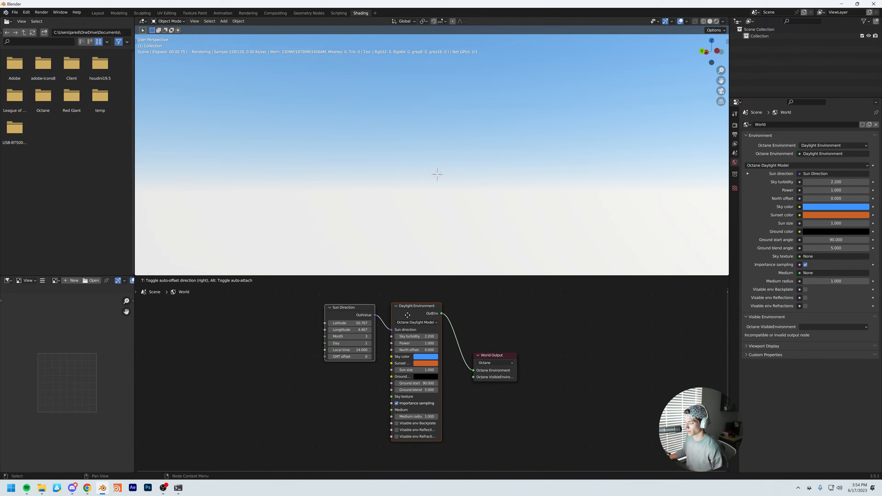
left_click(482, 334)
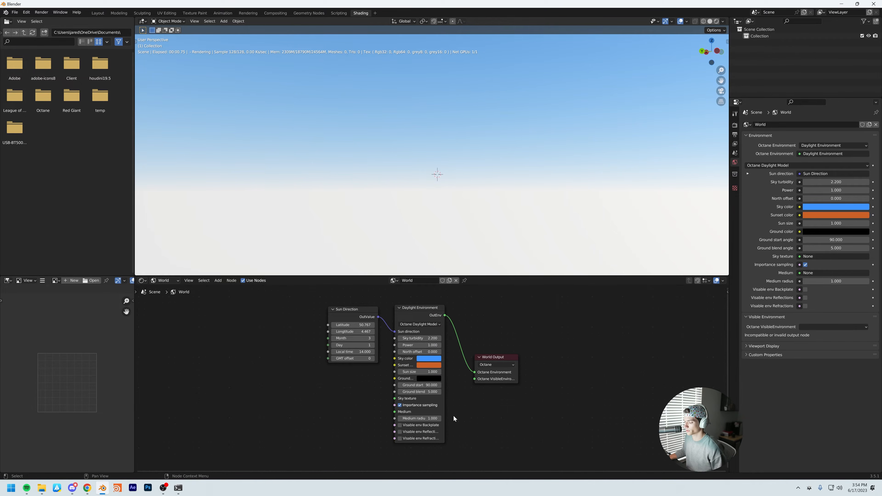
middle_click_drag(472, 342, 473, 346)
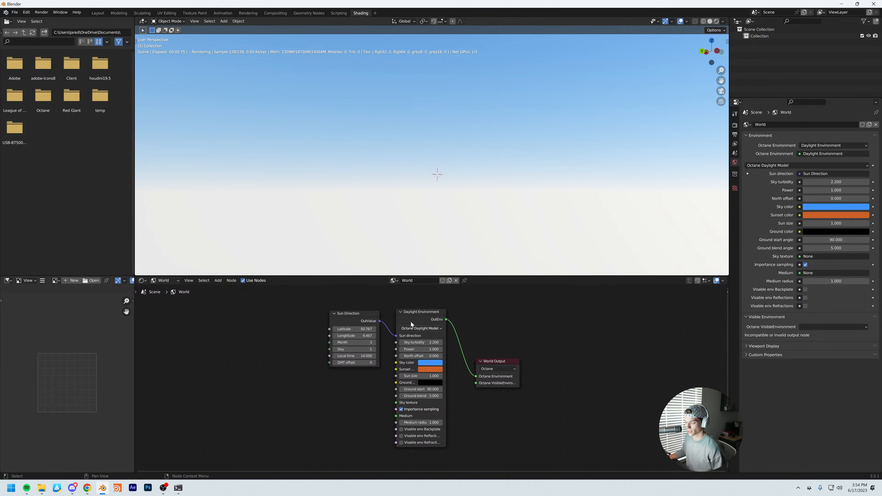
Step: Join the file browser area into the 3D viewport so the viewport spans its space
left_click(158, 281)
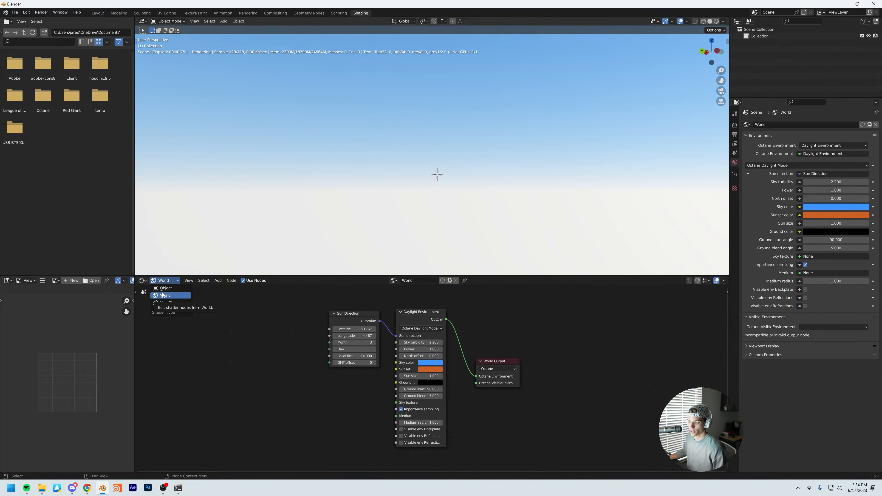
right_click(135, 190)
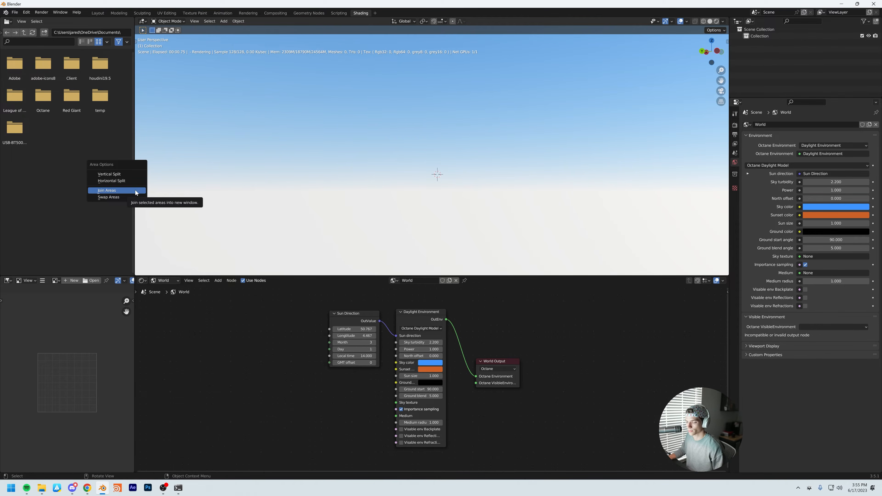
left_click(135, 190)
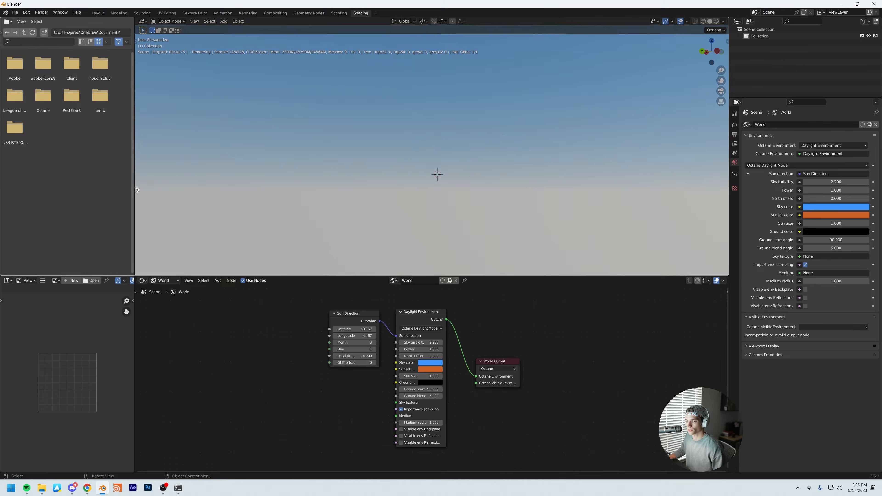
left_click(86, 175)
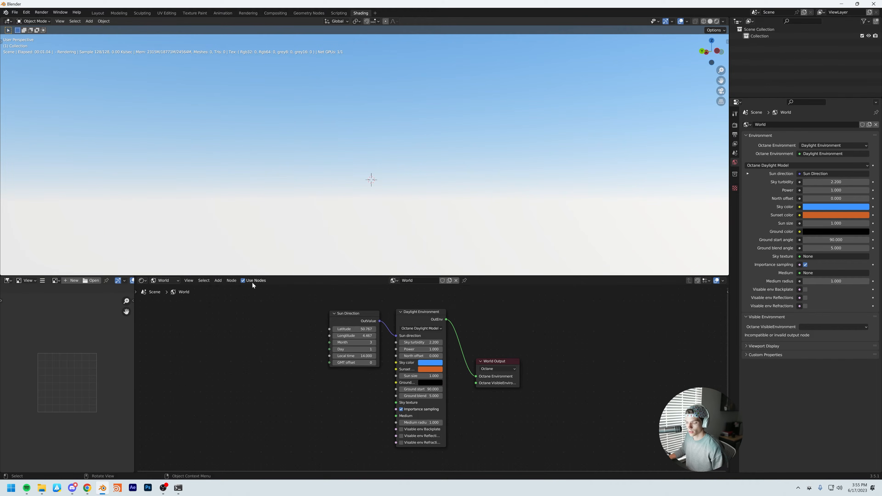
Step: Join the world shader editor area into the 3D viewport so the viewport takes the full height
right_click(323, 275)
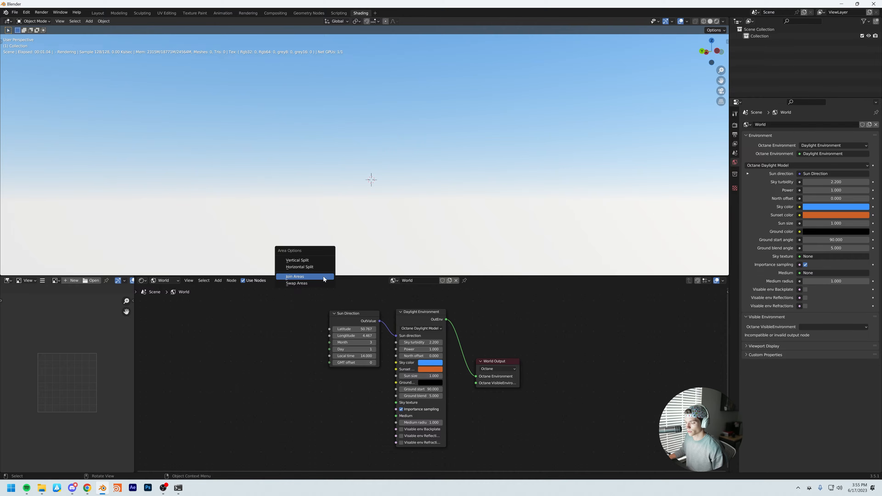
left_click(323, 277)
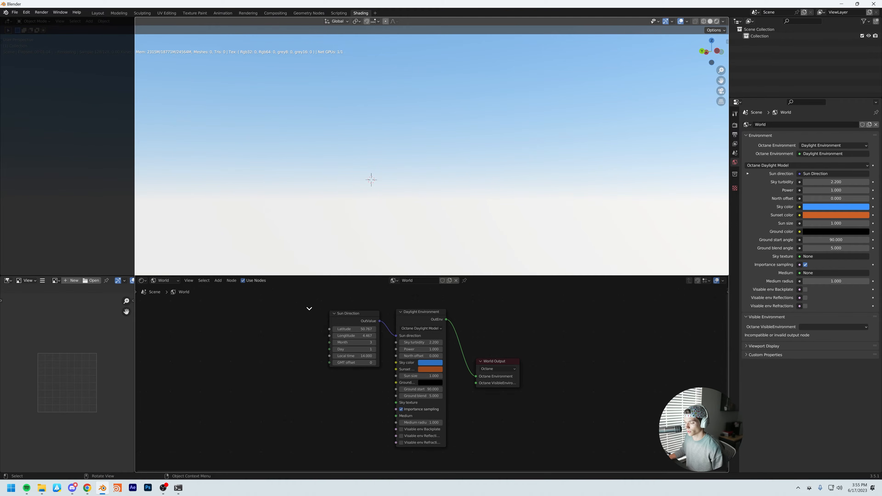
left_click(309, 309)
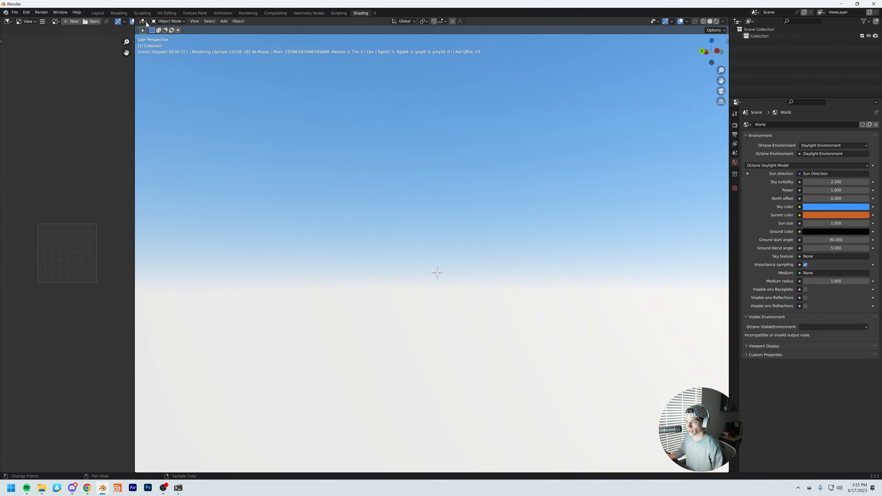
Step: Split the 3D viewport vertically, turn the new area beside the image editor into a Shader Editor and hide its sidebar
left_click_drag(146, 22, 375, 29)
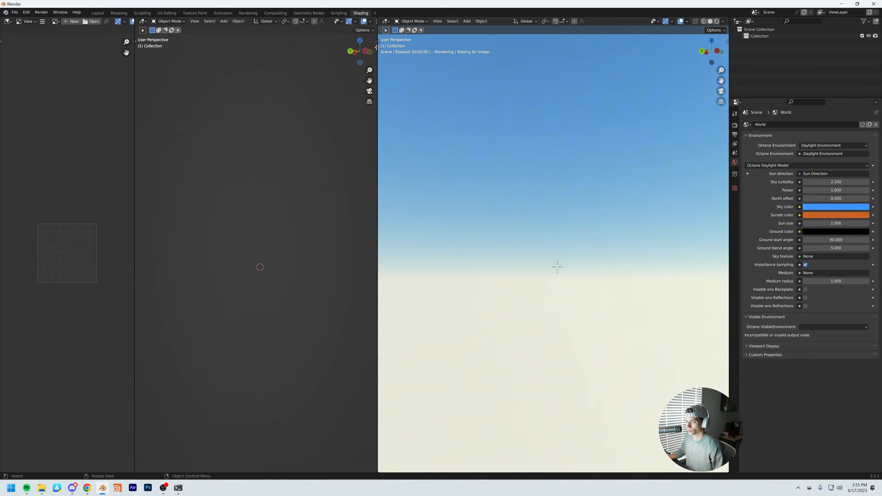
left_click(142, 22)
left_click(166, 100)
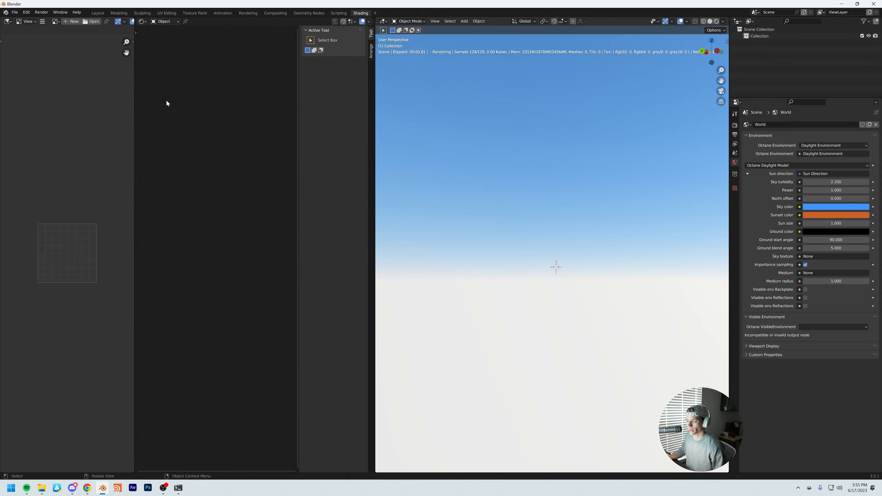
key("n")
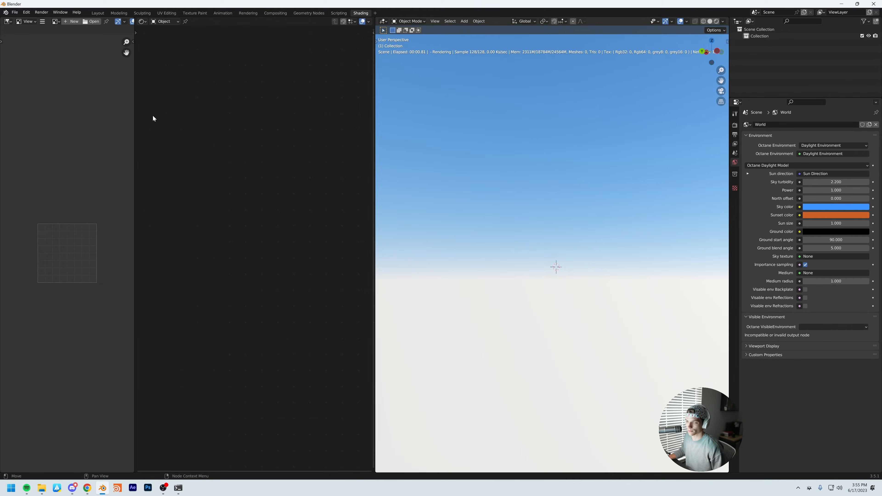
Step: Remove the image editor area beside the shader editor so the shader editor fills its space
right_click(133, 88)
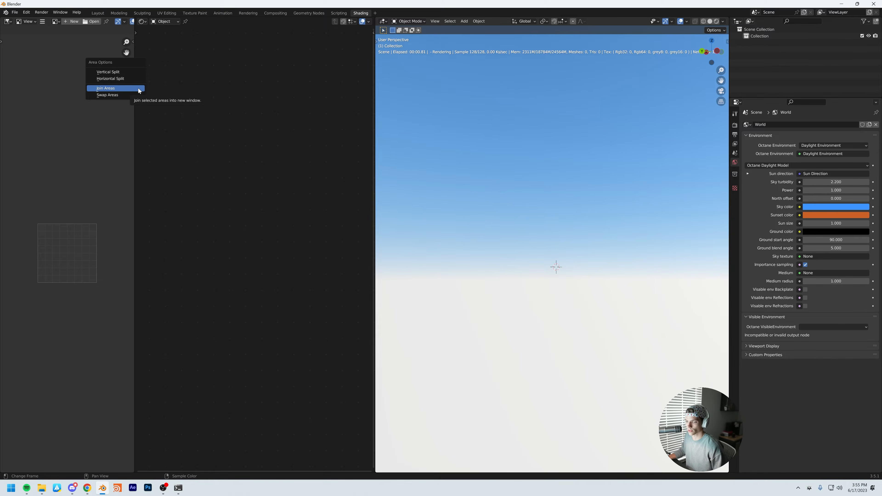
key("shift+a")
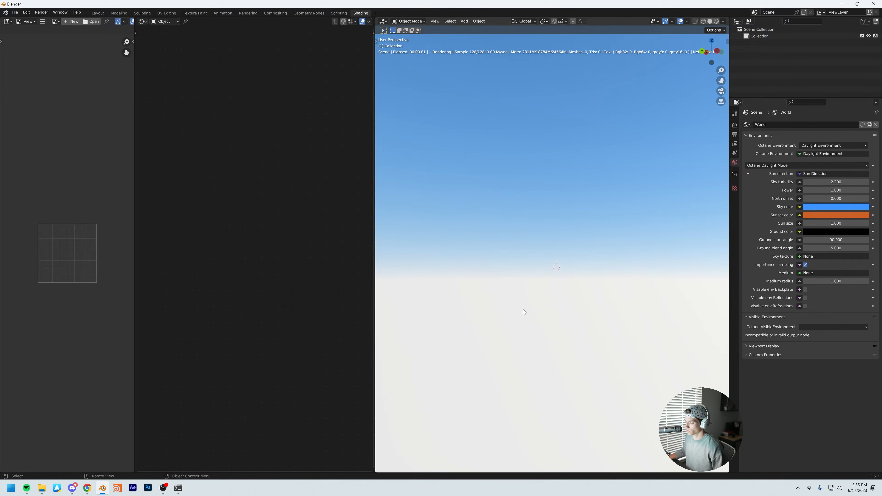
key("shift+a")
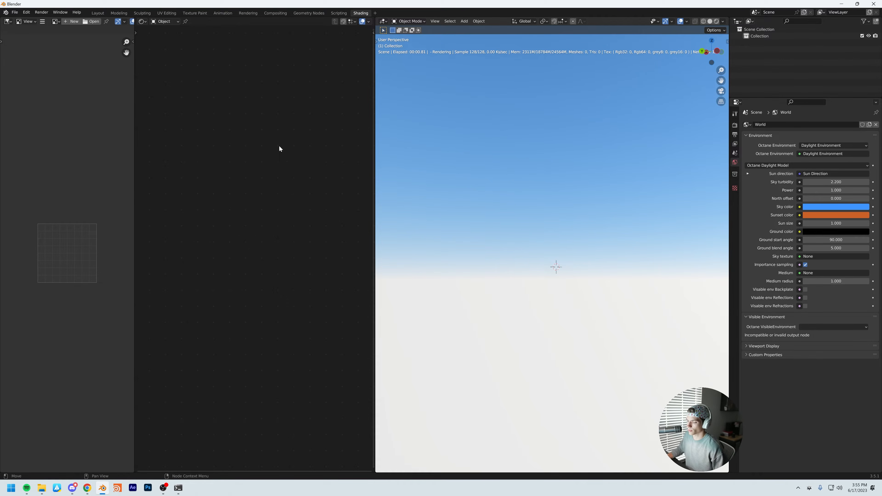
key("shift+a")
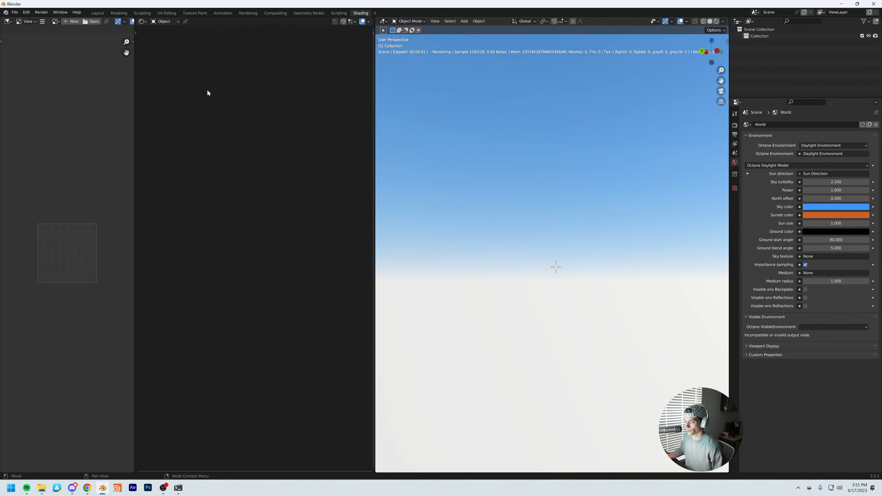
left_click_drag(135, 96, 1, 96)
Step: Split off the lower part of the properties editor and turn the new area into an Image Editor
left_click_drag(880, 471, 778, 384)
left_click(732, 382)
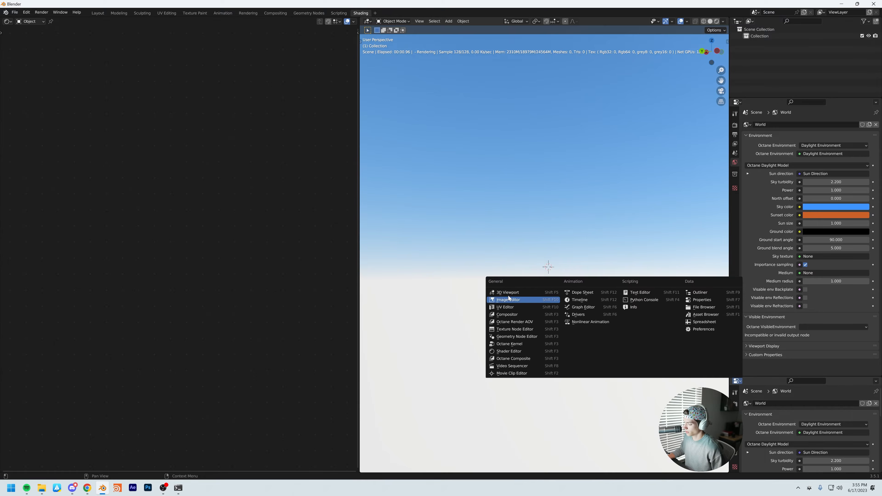
left_click(501, 300)
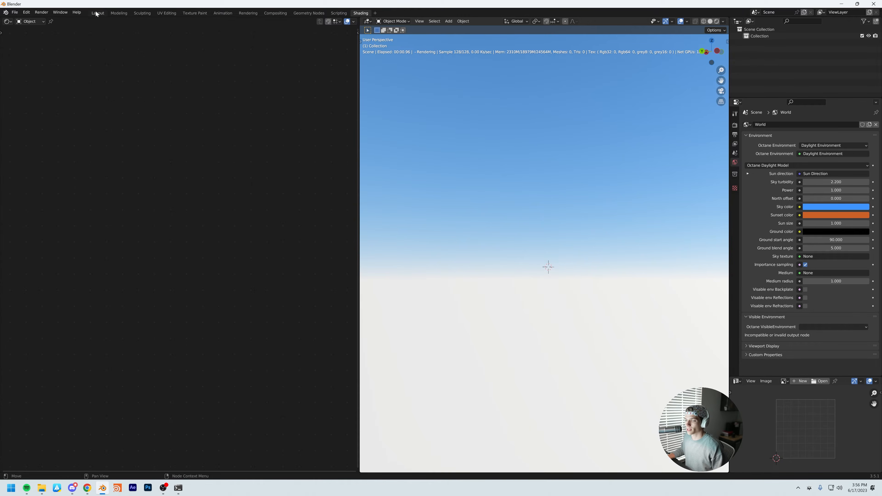
Step: Delete the Modeling, Sculpting, UV Editing and Texture Paint workspaces
right_click(119, 13)
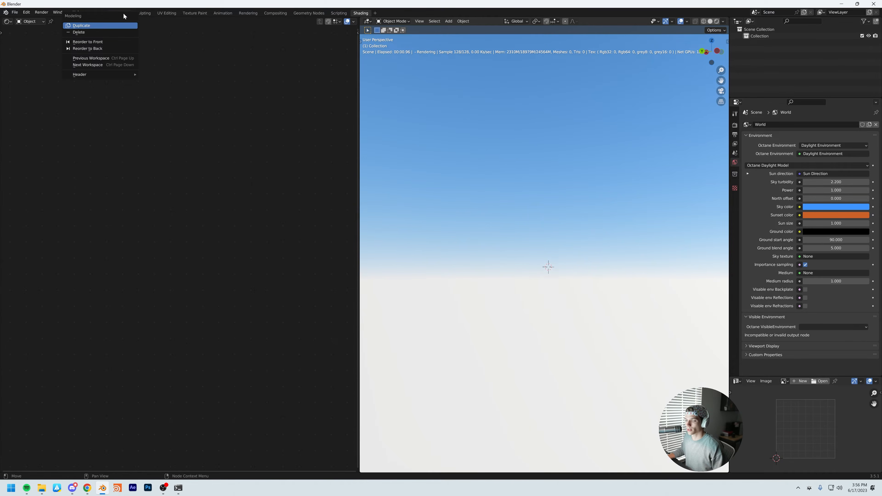
left_click(102, 31)
right_click(119, 14)
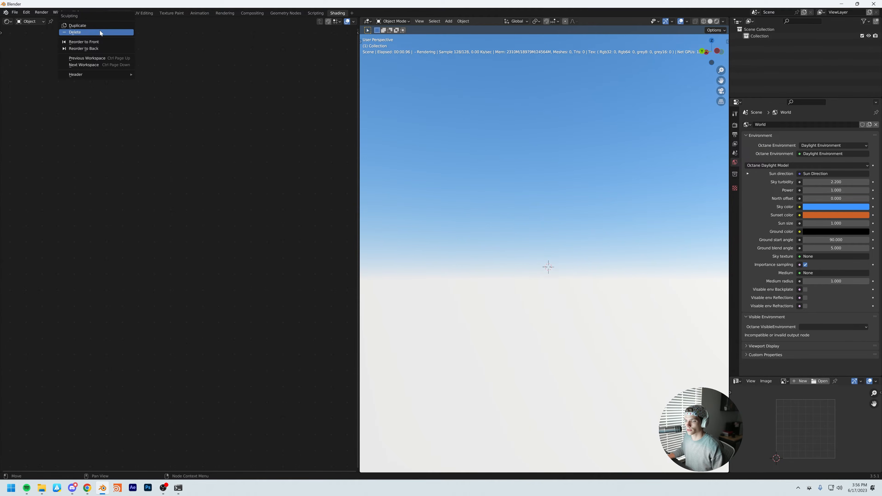
left_click(100, 32)
right_click(127, 16)
left_click(98, 32)
right_click(120, 14)
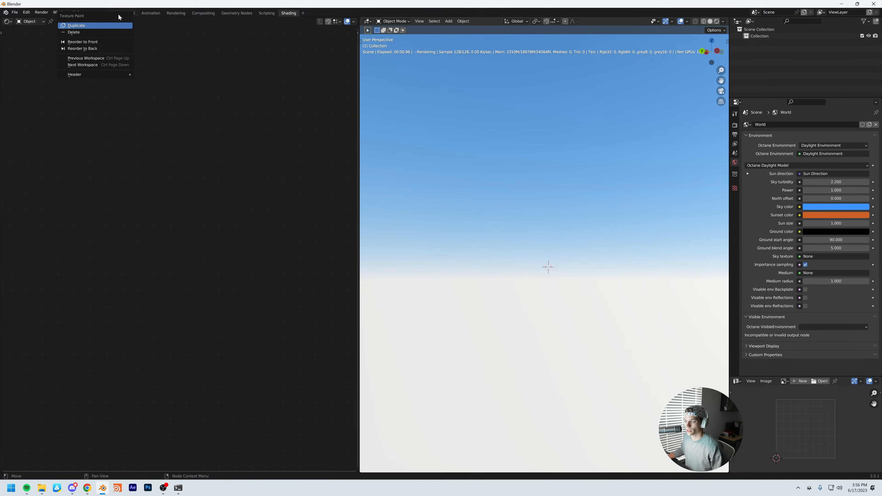
left_click(101, 32)
Step: Switch to the Animation workspace and change its large 3D viewport into a Graph Editor
left_click(120, 14)
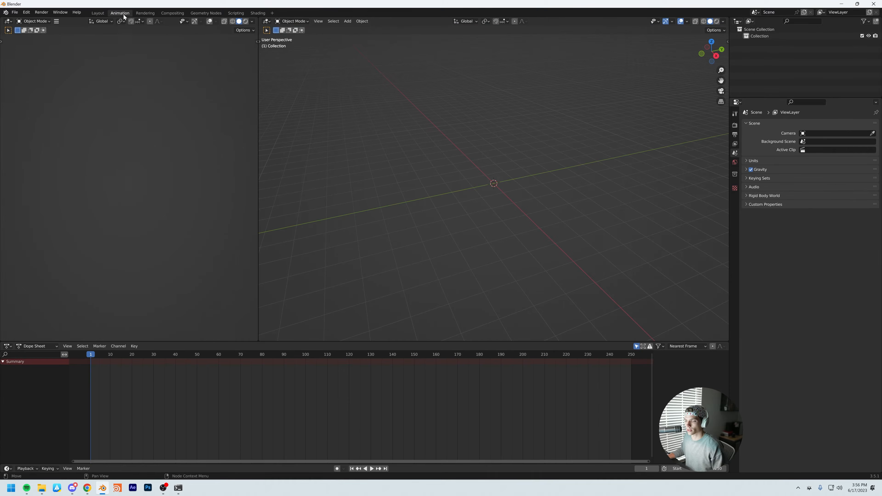
left_click(266, 23)
left_click(346, 59)
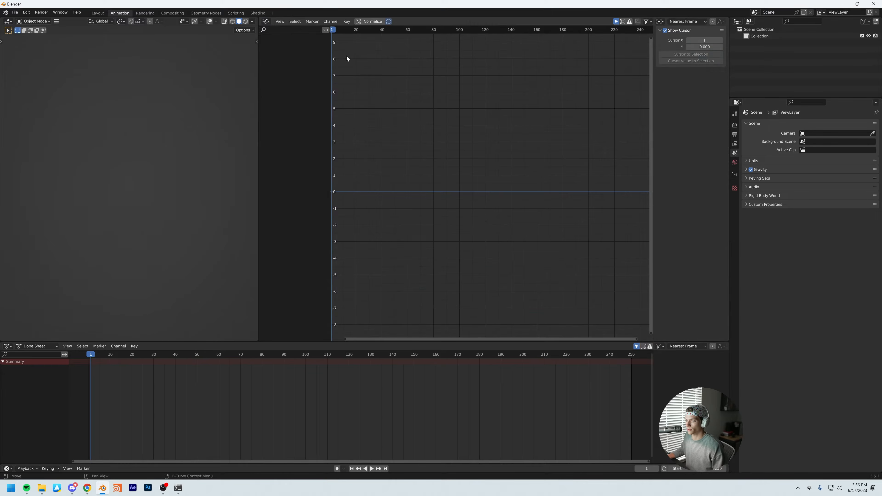
Step: Look through the Rendering, Compositing and Geometry Nodes workspaces, and delete the Scripting workspace
left_click(145, 13)
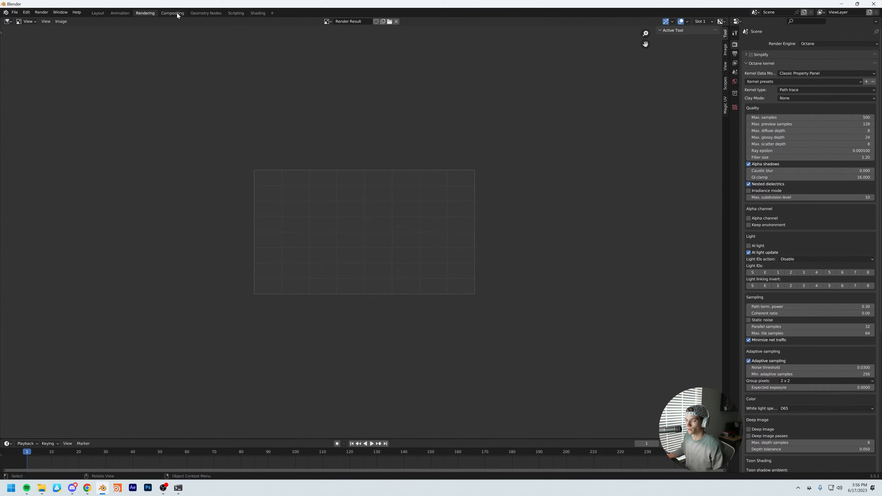
left_click(172, 13)
left_click(206, 13)
left_click(236, 14)
right_click(237, 16)
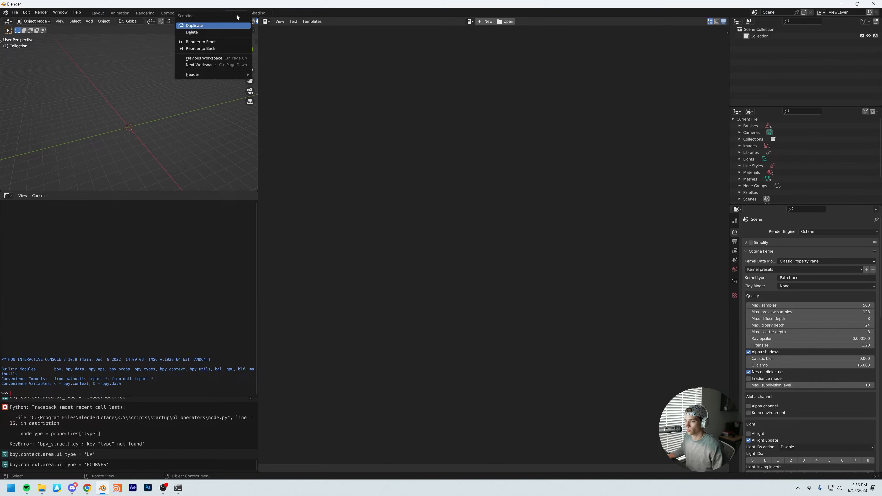
left_click(192, 32)
Step: Switch to the Layout workspace and save the current setup as the default startup file
left_click(98, 13)
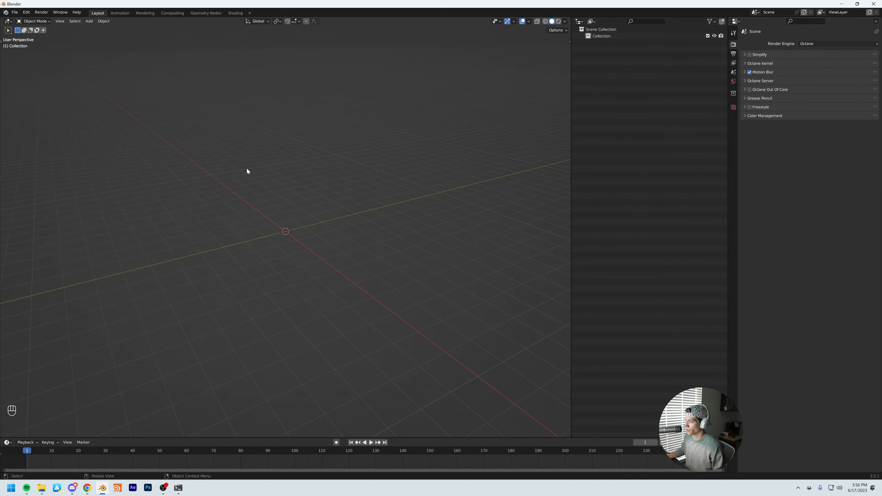
left_click(14, 12)
mouse_move(32, 136)
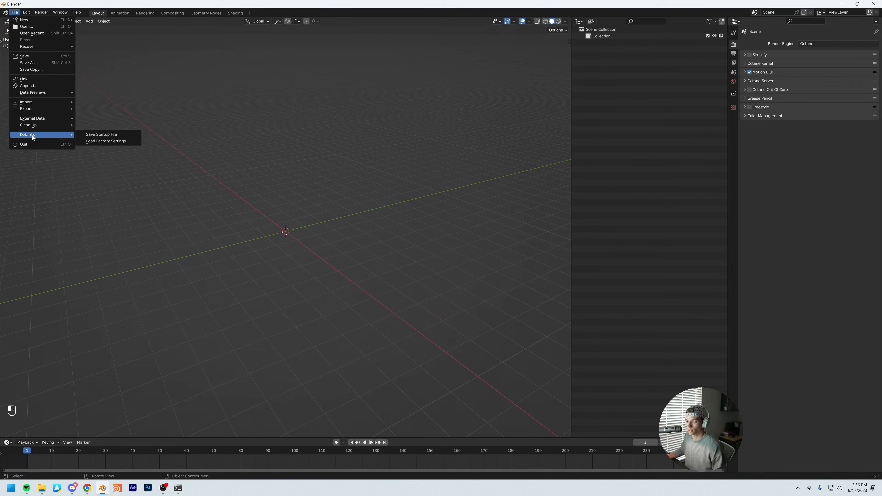
left_click(101, 136)
left_click(14, 13)
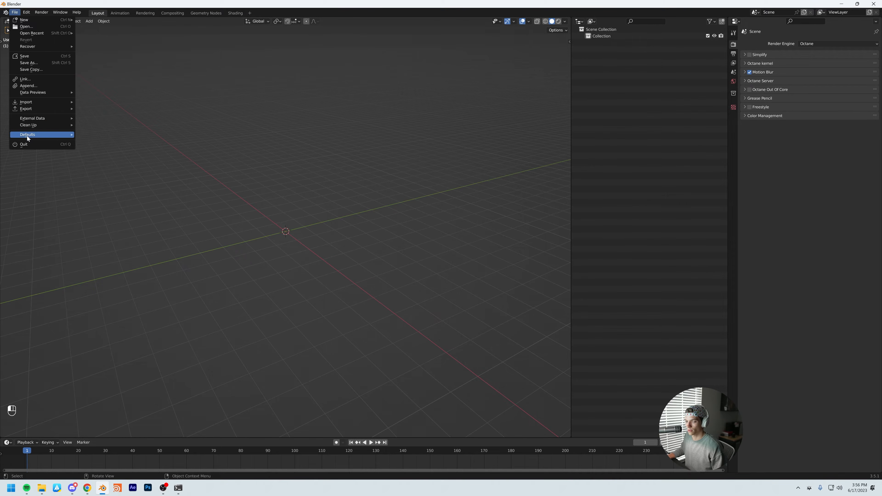
mouse_move(32, 136)
left_click(101, 135)
left_click(107, 136)
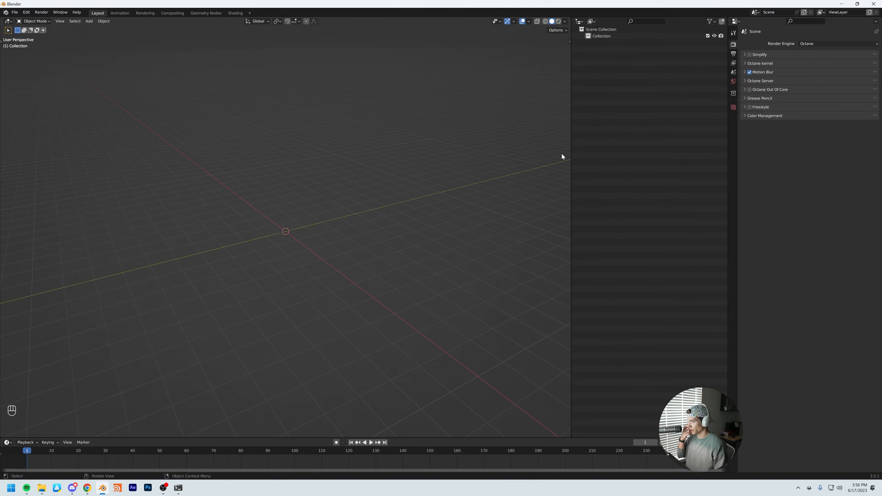
Step: Set the Layout workspace's 3D viewport to rendered shading
left_click(557, 21)
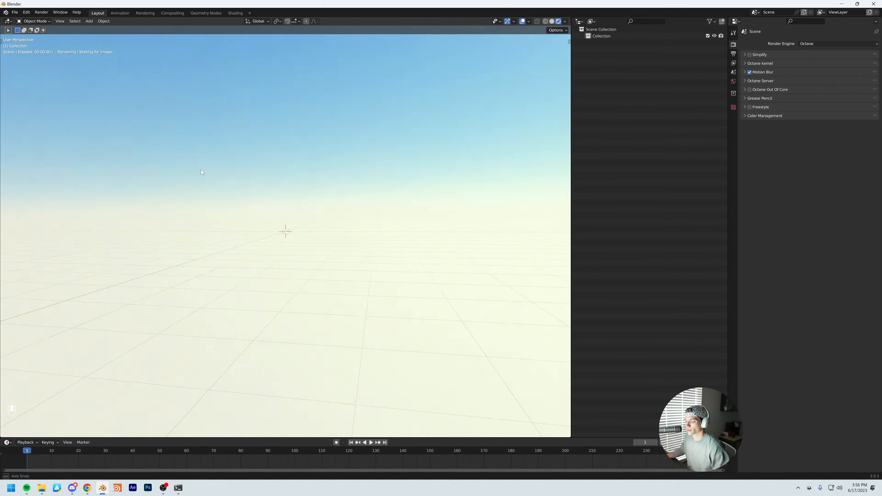
Step: Add a Monkey mesh to the Layout scene and leave it deselected
middle_click_drag(179, 168, 297, 218)
key("shift+a")
mouse_move(291, 218)
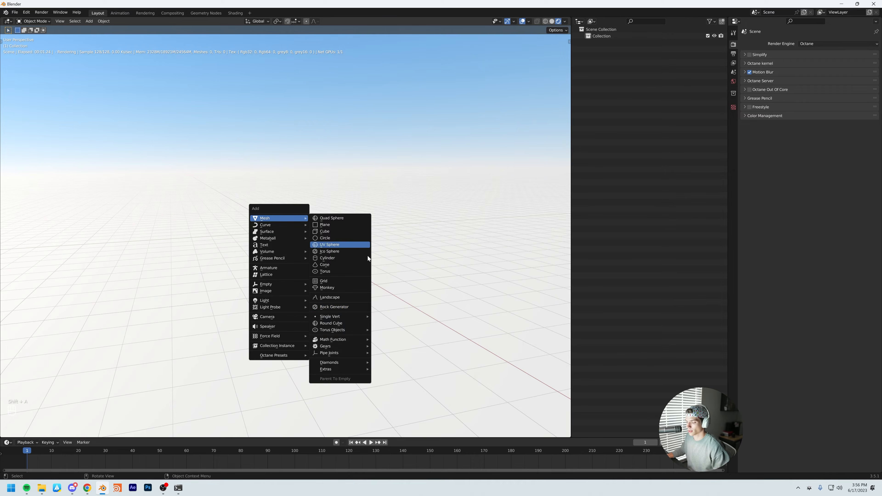
left_click(348, 287)
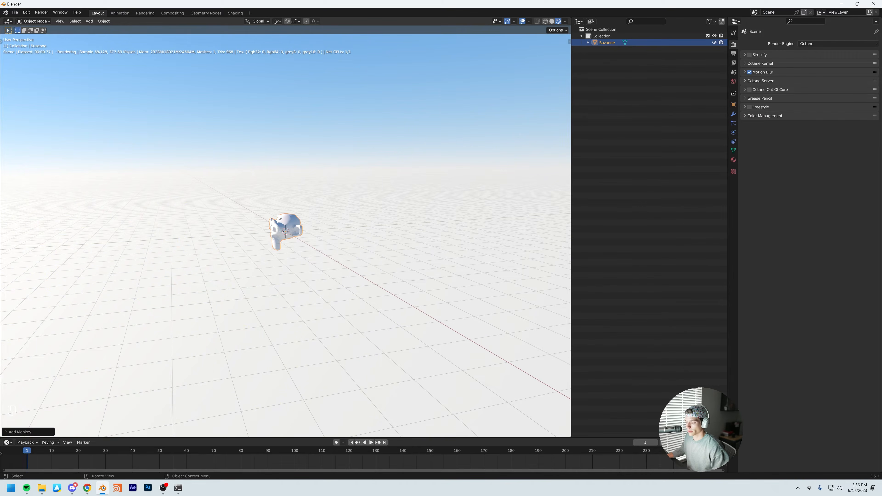
scroll(274, 232, "up", 8)
middle_click_drag(275, 233, 298, 237)
scroll(284, 228, "down", 5)
scroll(293, 235, "down", 2)
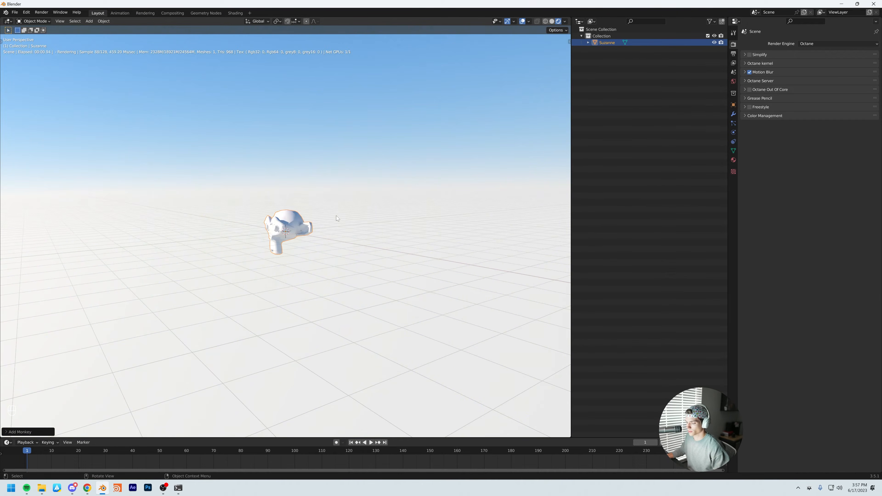
left_click(352, 208)
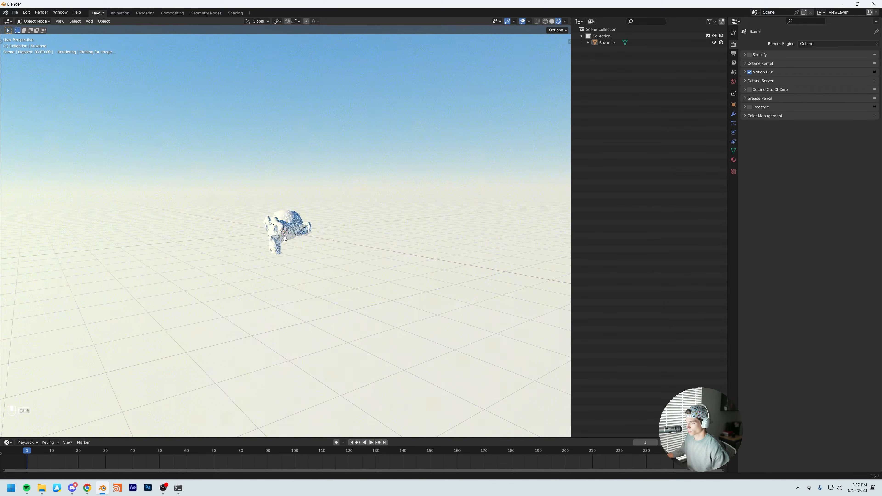
left_click(281, 224)
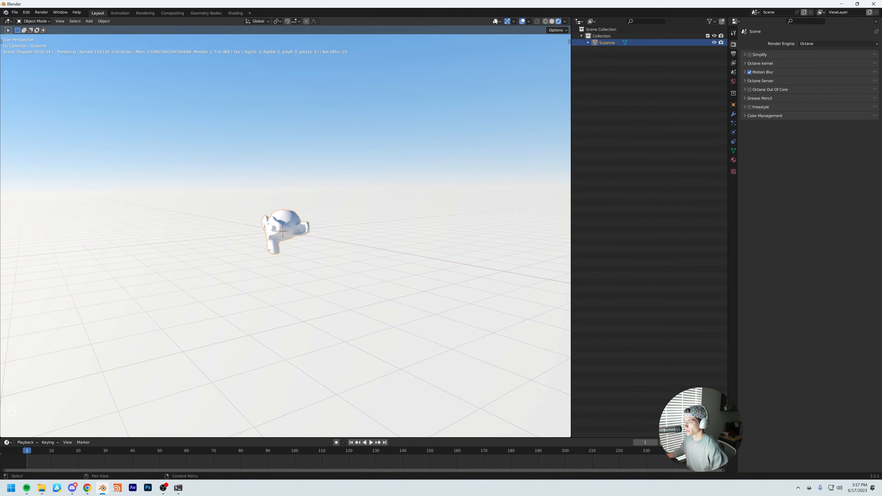
left_click(229, 225)
Step: Turn on the wireframe overlay in the Layout viewport and set its opacity to 0.1
scroll(278, 221, "up", 8)
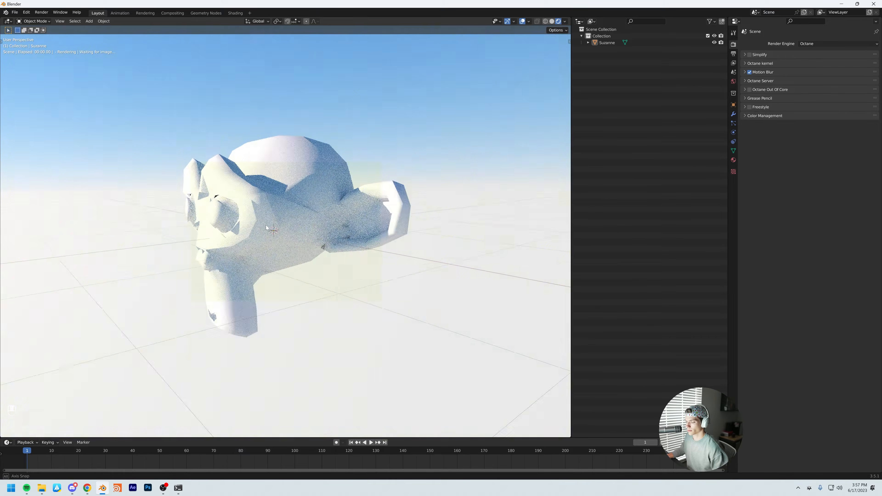
mouse_move(266, 225)
middle_mouse_down()
mouse_move(288, 212)
mouse_move(281, 231)
middle_mouse_up()
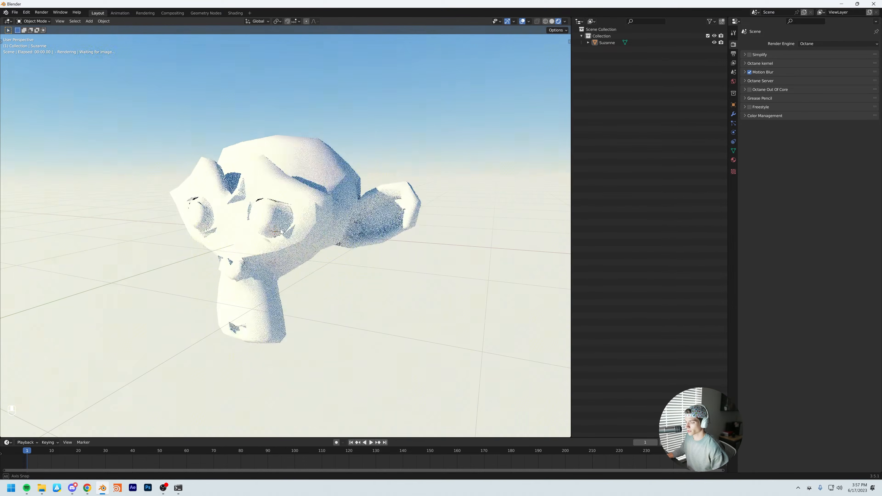
left_click(529, 22)
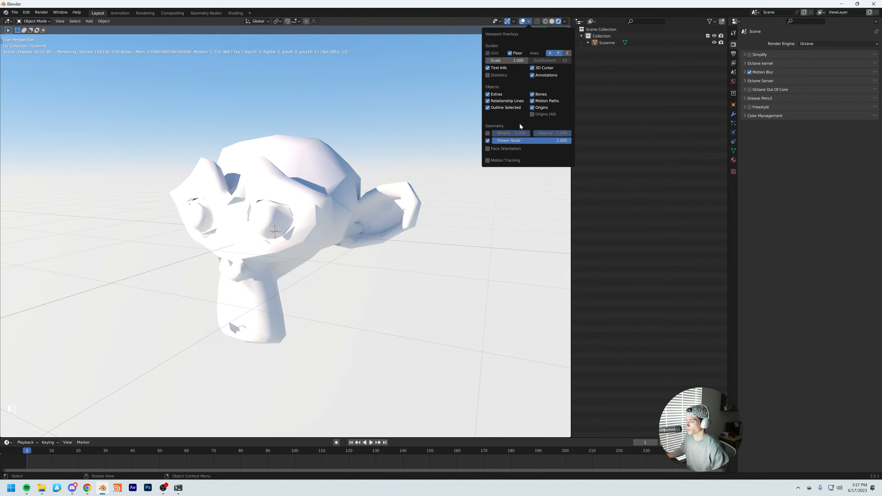
left_click(488, 133)
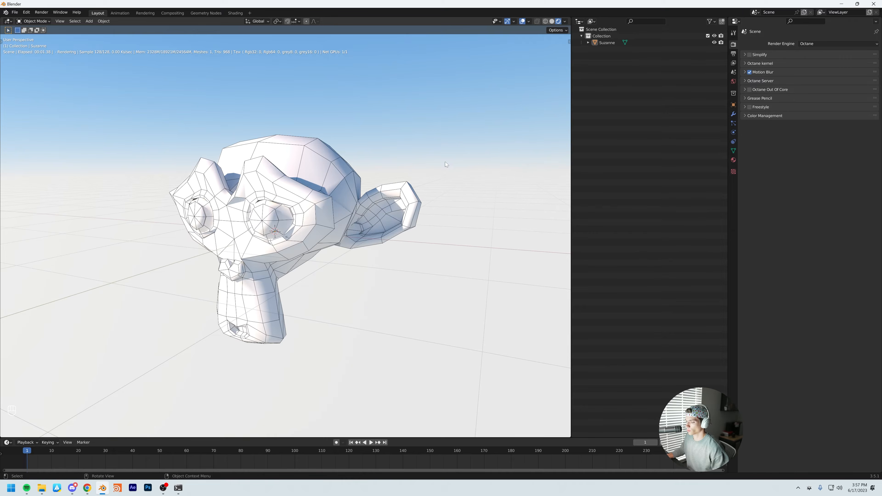
left_click(529, 22)
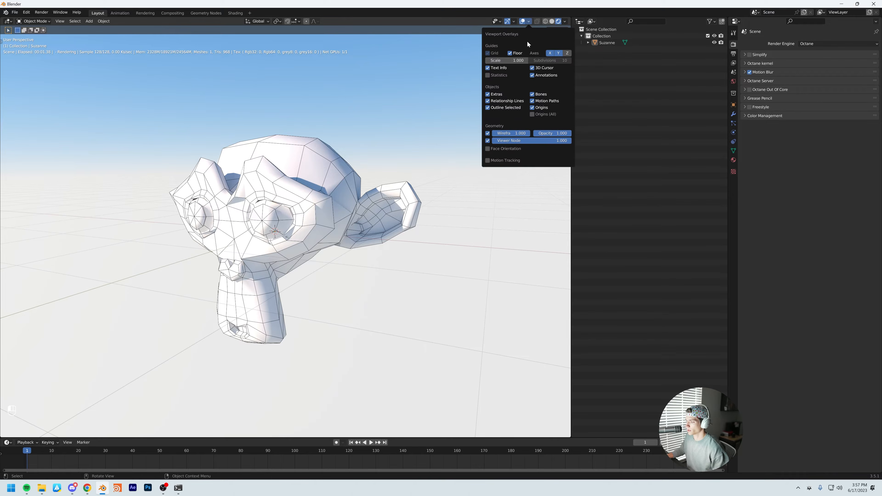
left_click(559, 134)
type(".1")
key("Return")
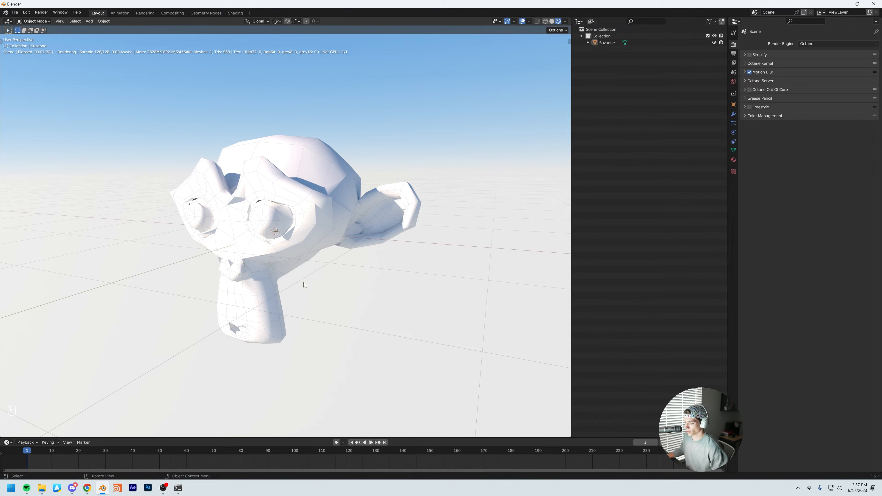
scroll(320, 187, "down", 10)
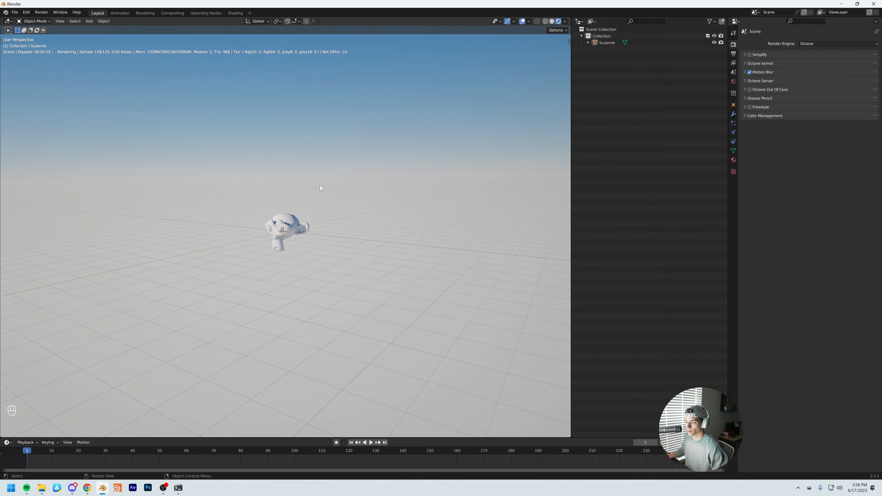
Step: Switch to the Shading workspace and change the shader editor's type from Object to World
left_click(229, 13)
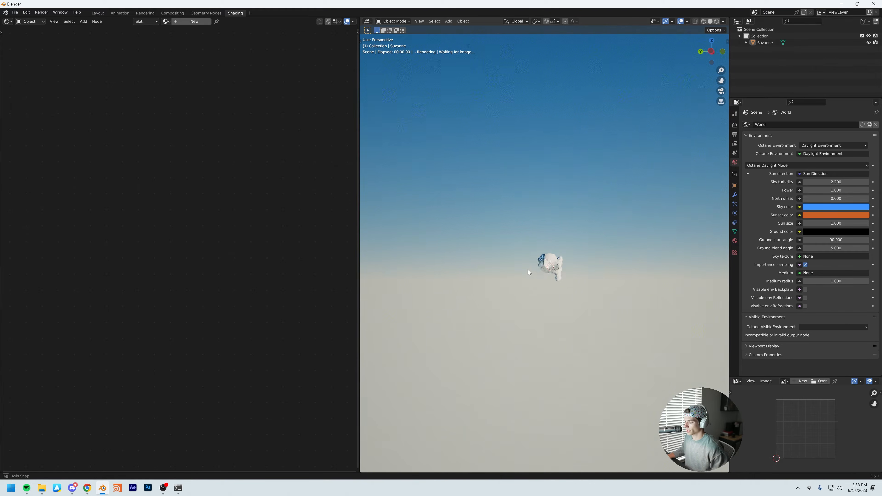
middle_click_drag(528, 270, 546, 278)
left_click(543, 254)
left_click(574, 237)
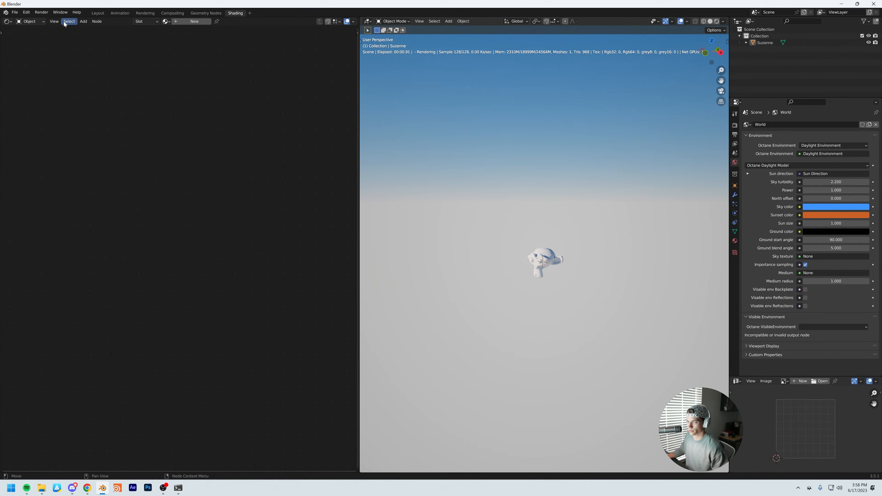
left_click(33, 24)
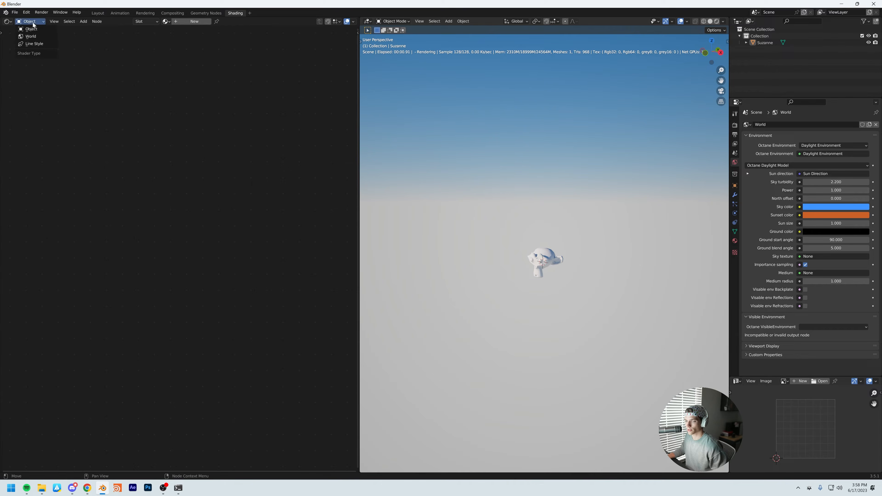
left_click(31, 37)
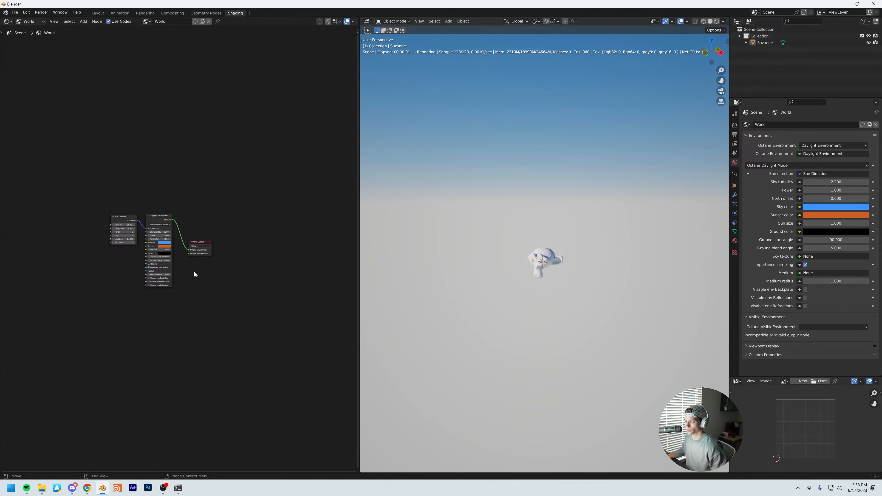
scroll(194, 275, "up", 5)
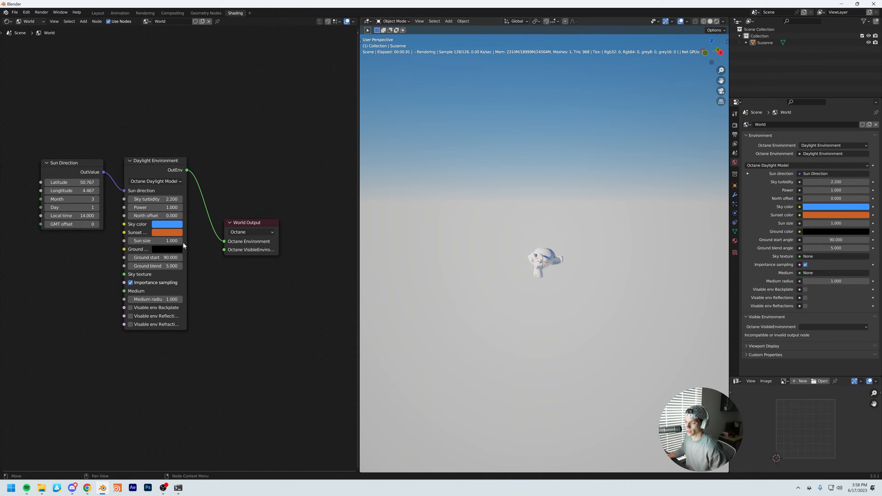
Step: Move the Sun Direction and Daylight Environment nodes up together, relative to the World Output node
middle_click_drag(258, 295, 266, 258)
scroll(266, 258, "down", 1)
left_click_drag(57, 86, 180, 179)
key("g")
left_click(229, 261)
left_click(229, 261)
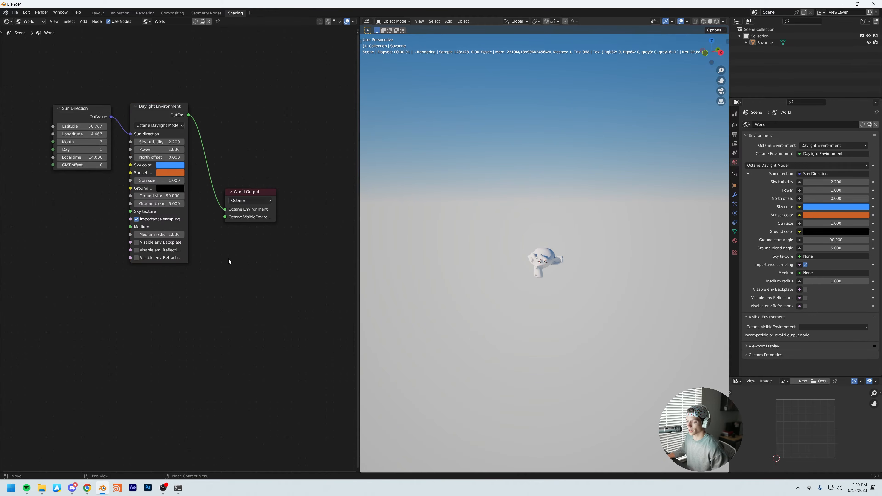
Step: Search for "environ" and add a Texture environment node below the Daylight Environment node
key("shift+a")
left_click(228, 258)
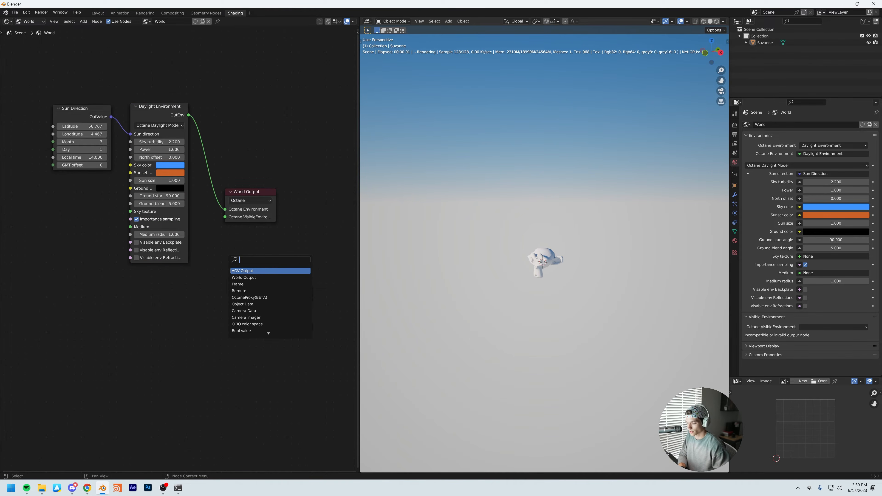
type("env")
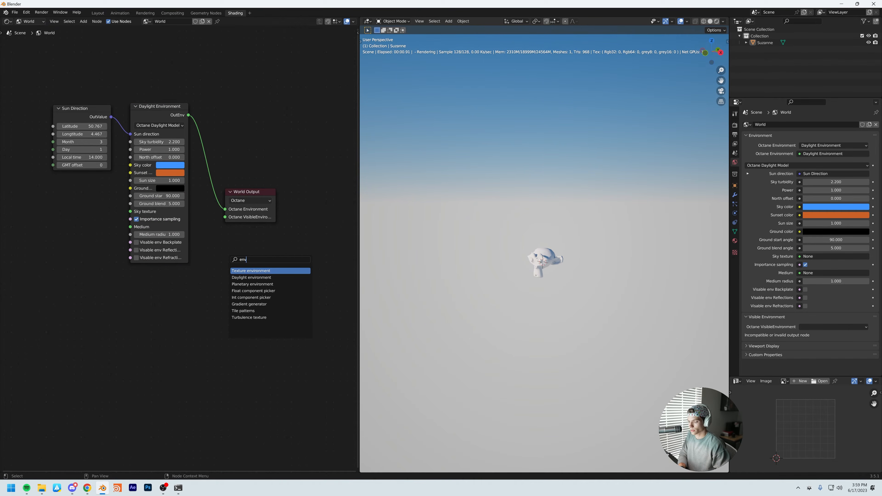
type("iron")
key("Down")
key("Down")
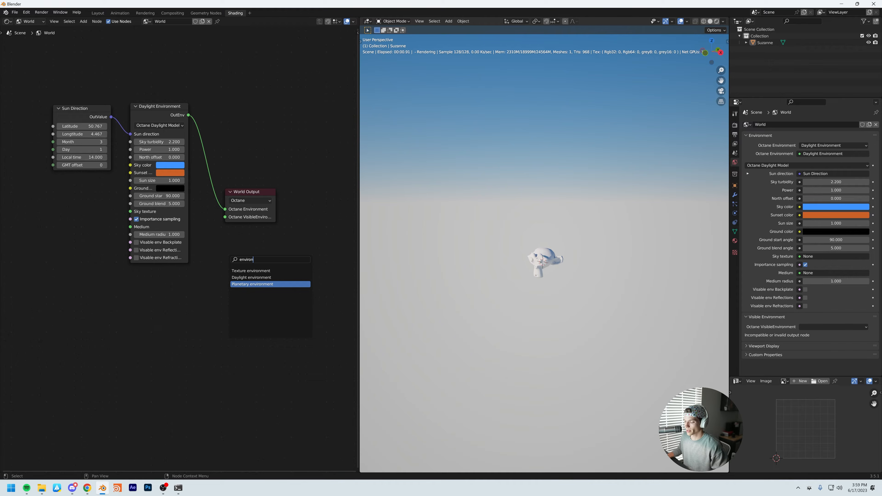
key("Up")
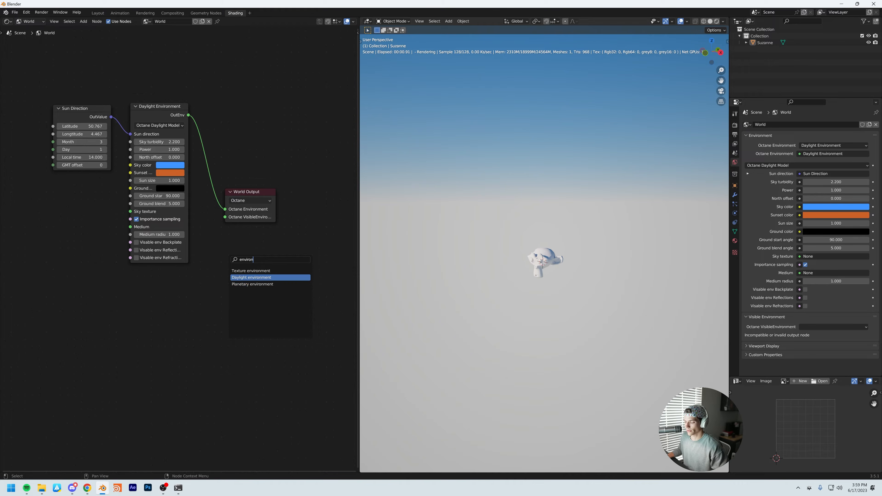
key("Up")
key("Up")
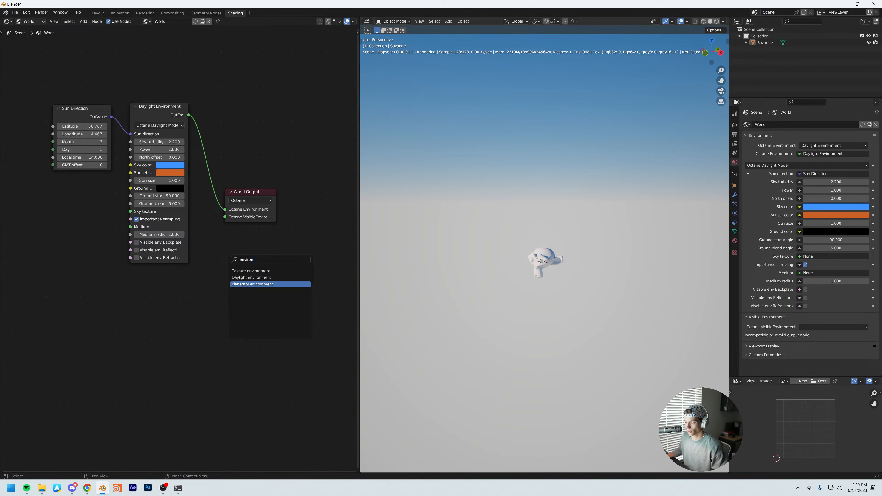
key("Down")
key("Return")
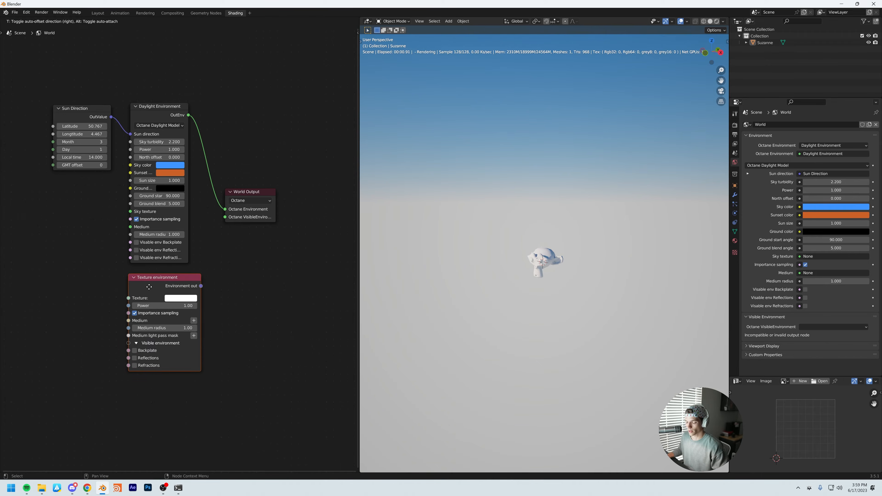
left_click(150, 287)
Step: Widen the Daylight Environment node on both sides and move the Sun Direction node slightly away from it
scroll(229, 253, "down", 1)
middle_click_drag(229, 253, 257, 233)
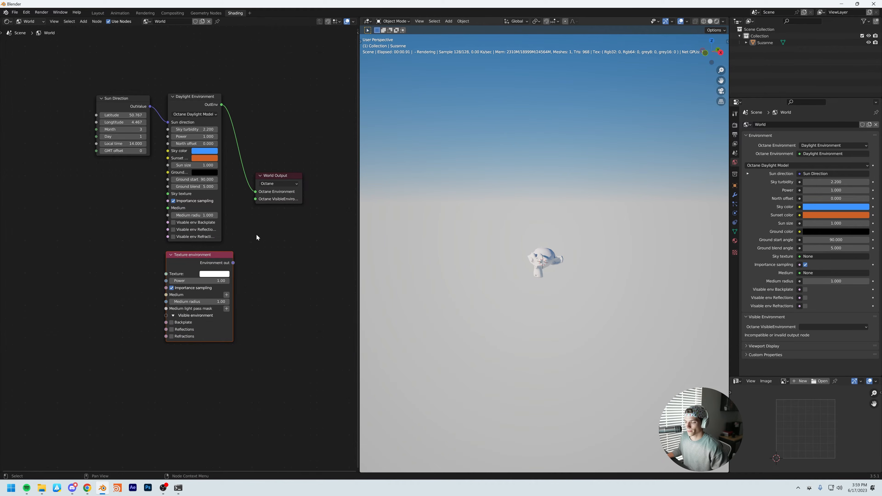
left_click_drag(168, 120, 152, 120)
left_click_drag(221, 129, 225, 129)
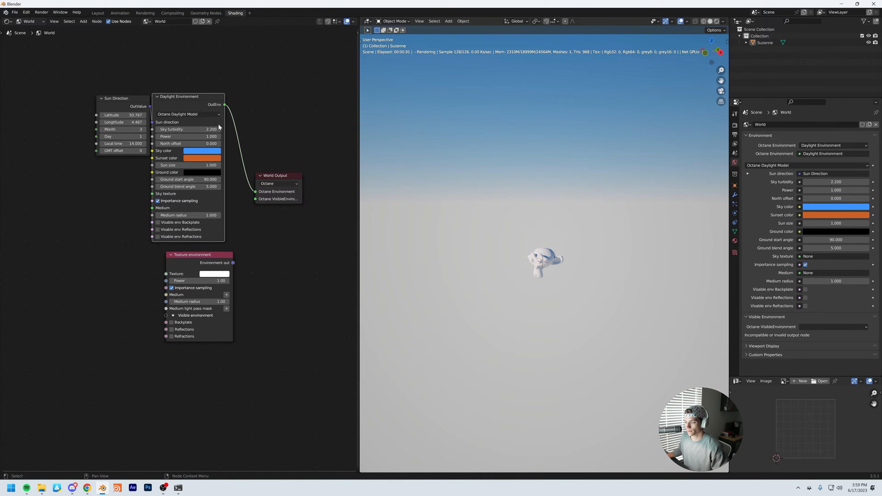
left_click_drag(120, 99, 109, 97)
left_click(145, 86)
Step: Try a different sky color and north offset on the Daylight Environment node
left_click(198, 152)
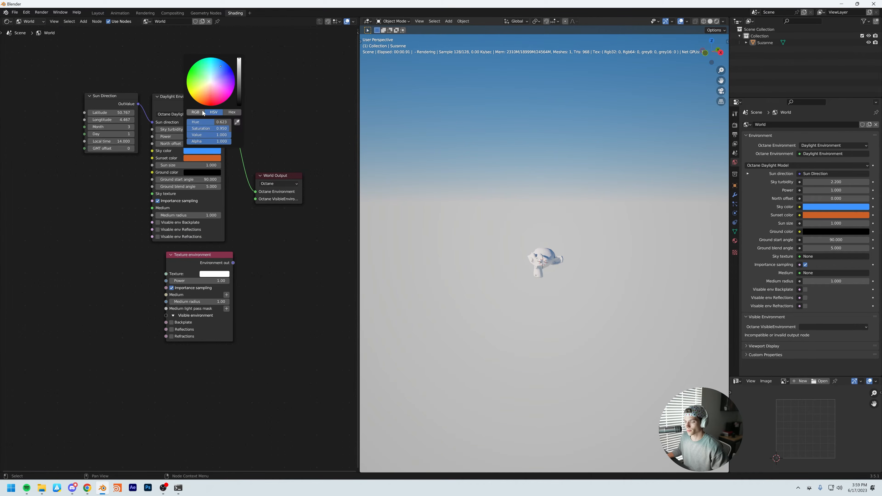
left_click_drag(196, 79, 189, 71)
key("ctrl+z")
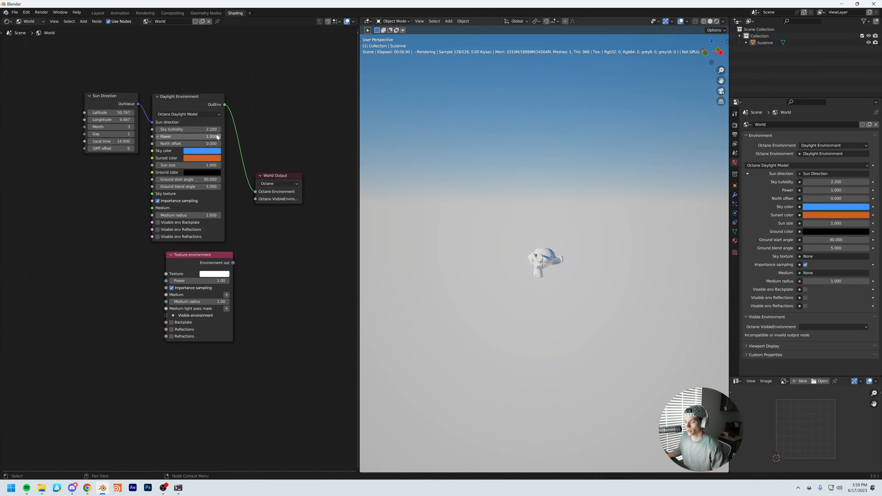
left_click_drag(189, 144, 210, 144)
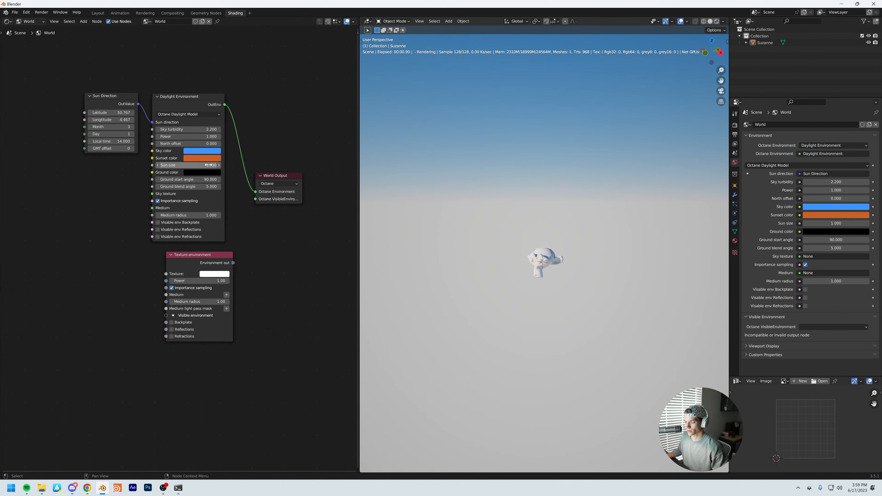
Step: Try a sun size of 30 on the Daylight Environment node with the sun in view
middle_click_drag(399, 209, 417, 215)
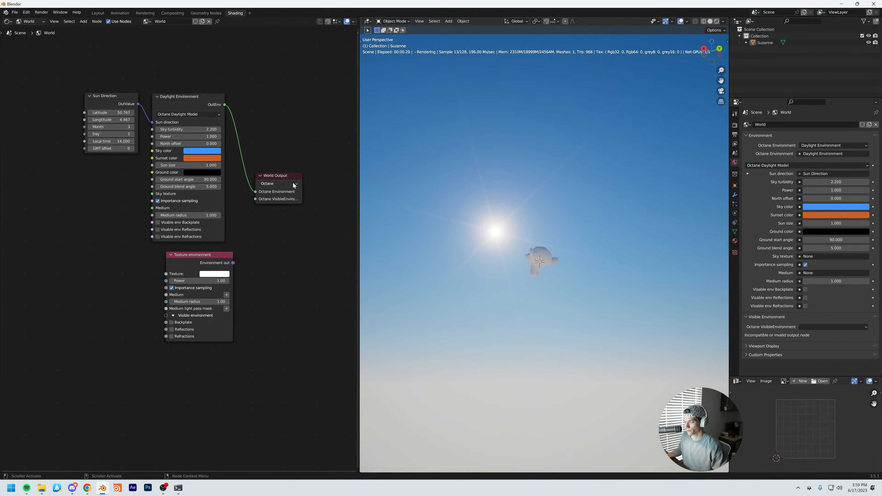
left_click_drag(197, 163, 452, 162)
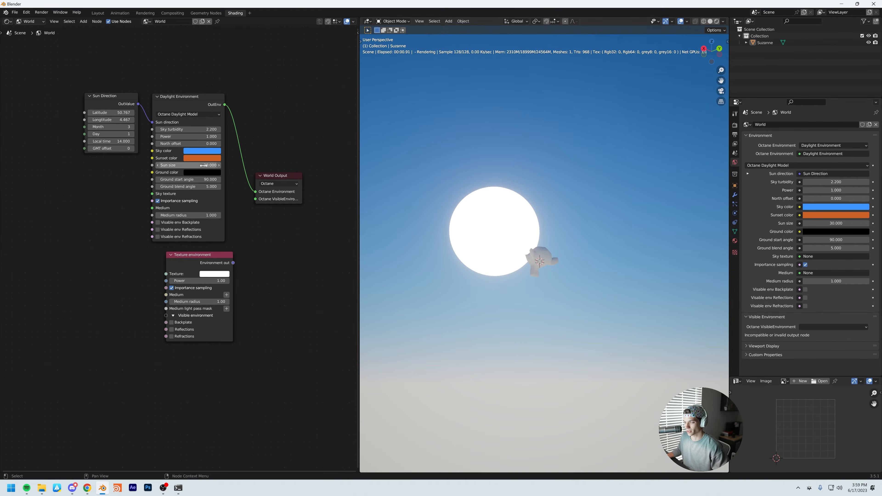
left_click_drag(203, 165, 139, 165)
key("ctrl+z")
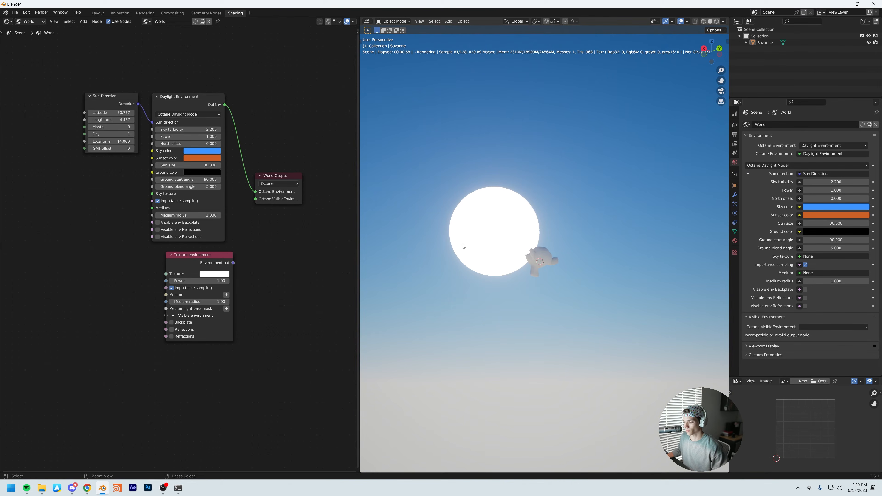
key("ctrl+shift+z")
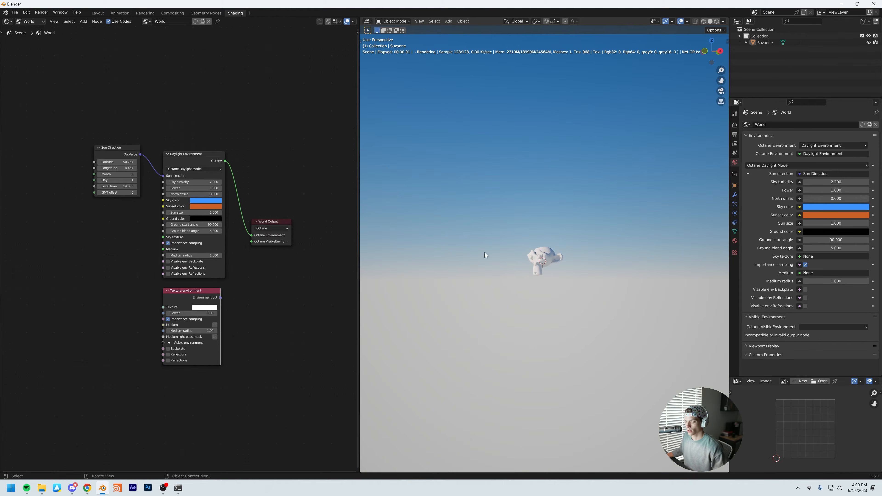
Step: Move the World Output node farther away from the Daylight Environment node
left_click_drag(163, 176, 145, 162)
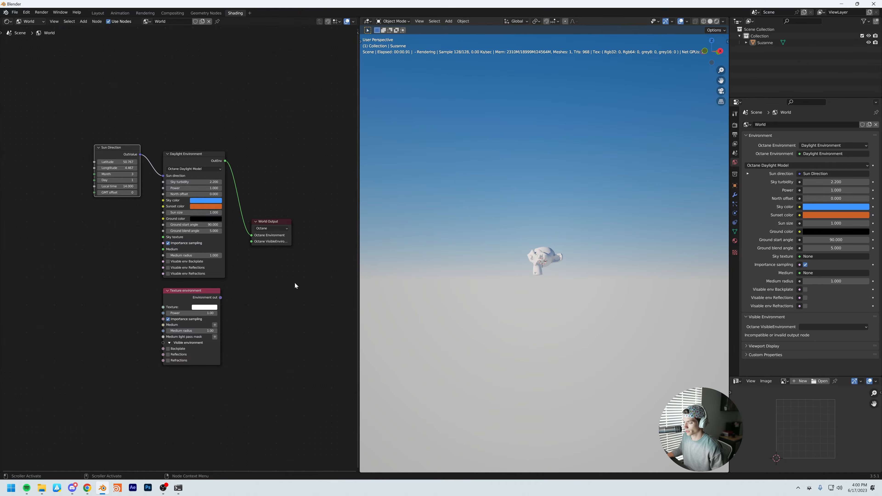
left_click_drag(268, 226, 303, 221)
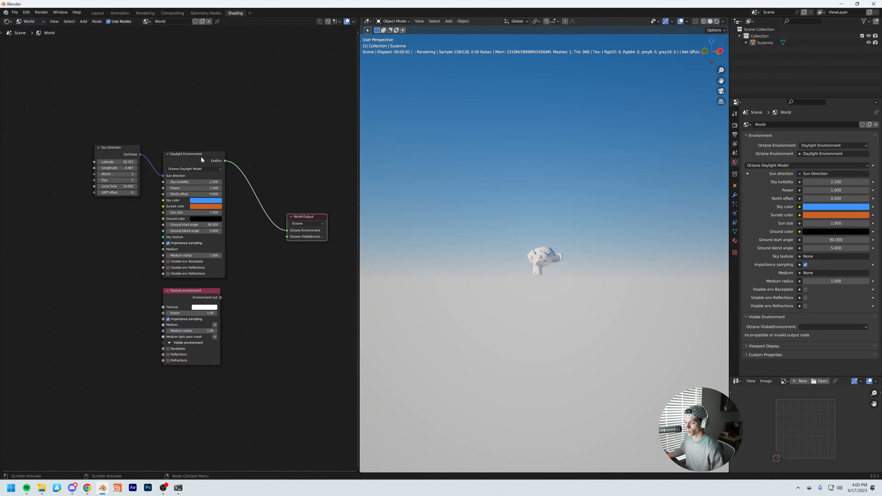
Step: Move the Sun Direction and Daylight Environment nodes aside and place the Texture environment node closer to the World Output
left_click(167, 159)
left_click_drag(167, 159, 110, 120)
left_click_drag(190, 298, 217, 237)
middle_click_drag(282, 341, 302, 355)
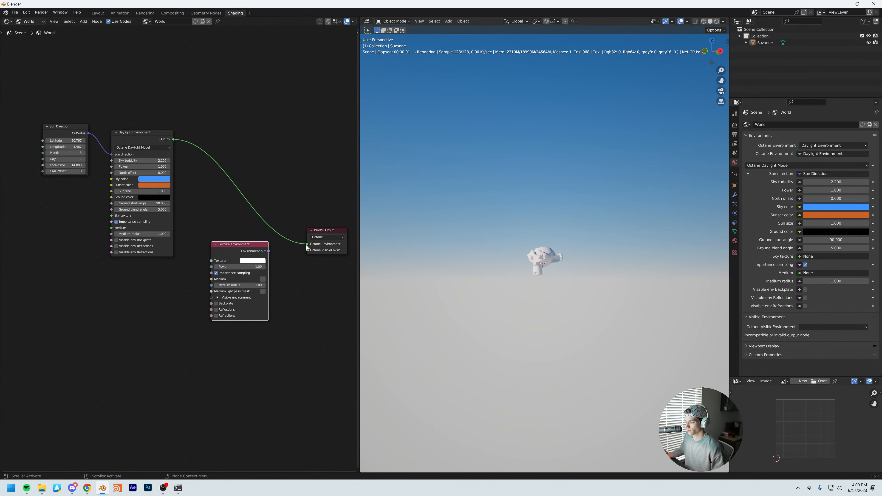
left_click_drag(233, 251, 245, 281)
middle_click_drag(195, 277, 212, 285)
Step: Disconnect the Daylight Environment node from the World Output's Octane Environment input
left_click_drag(67, 113, 168, 159)
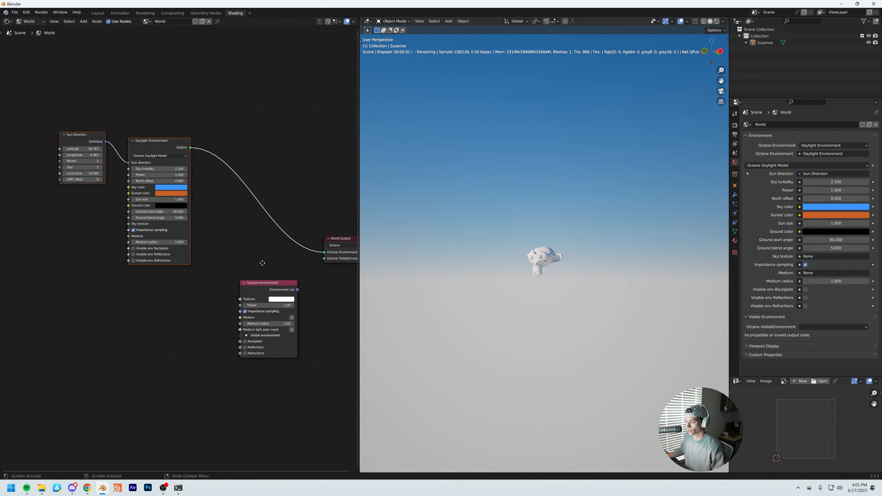
middle_click_drag(326, 255, 281, 229)
left_click_drag(278, 227, 206, 119)
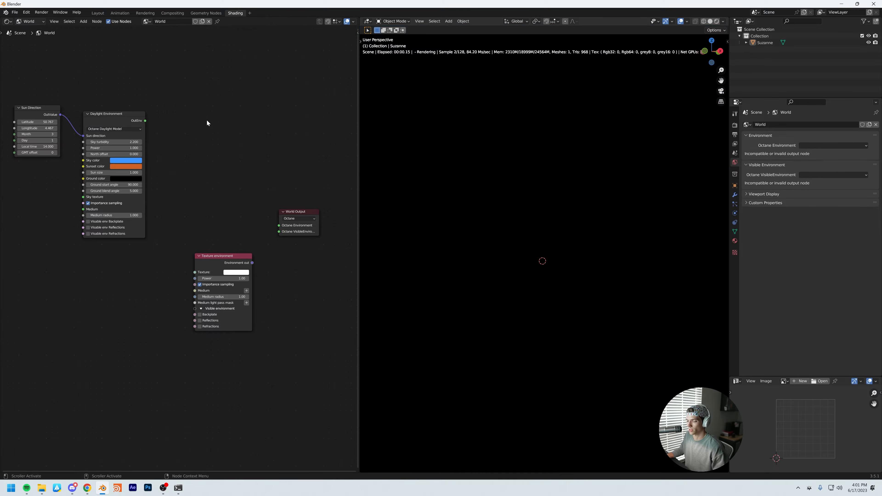
Step: Move the Sun Direction and Daylight Environment nodes together up out of the way, above the Texture environment node
middle_click_drag(206, 147, 223, 195)
left_click_drag(222, 192, 56, 125)
left_click_drag(59, 155, 77, 55)
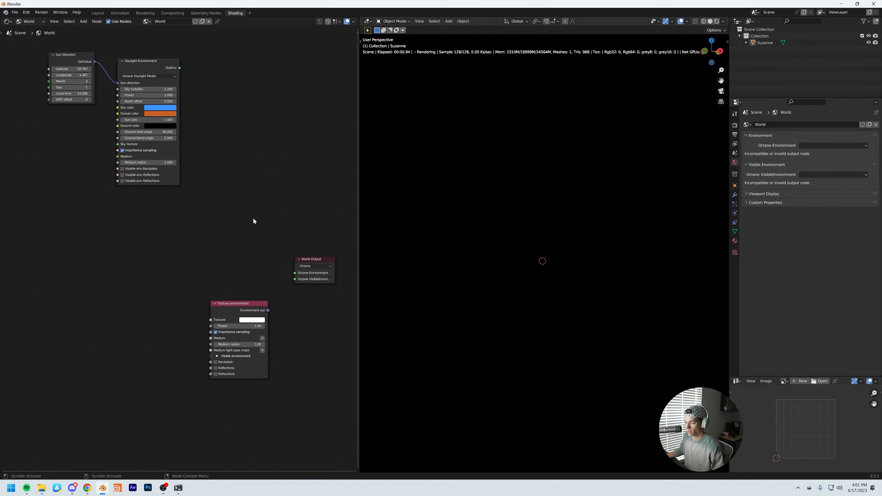
middle_click_drag(188, 111, 198, 135)
left_click_drag(157, 89, 143, 61)
middle_click_drag(198, 201, 199, 189)
Step: Move the Texture environment node beside the World Output and connect its Environment out to the Octane Environment input
left_click_drag(250, 334, 240, 235)
middle_click_drag(253, 210, 215, 148)
left_click_drag(226, 156, 231, 154)
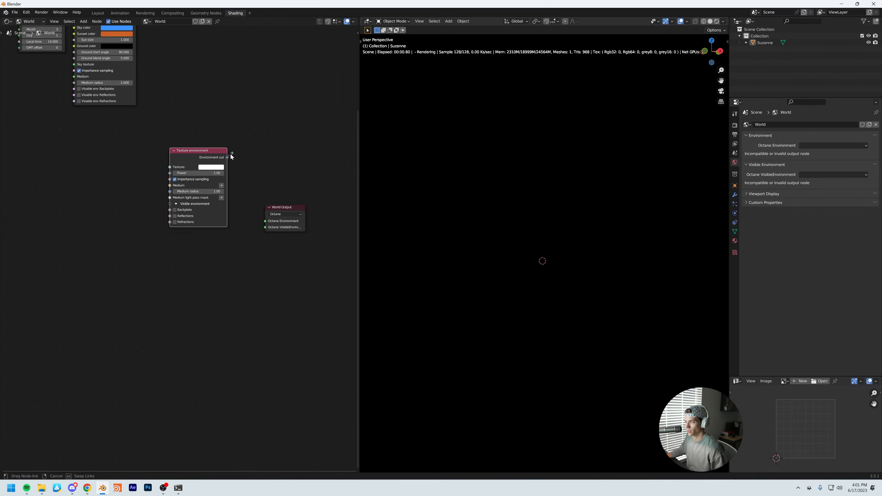
left_click_drag(265, 223, 265, 222)
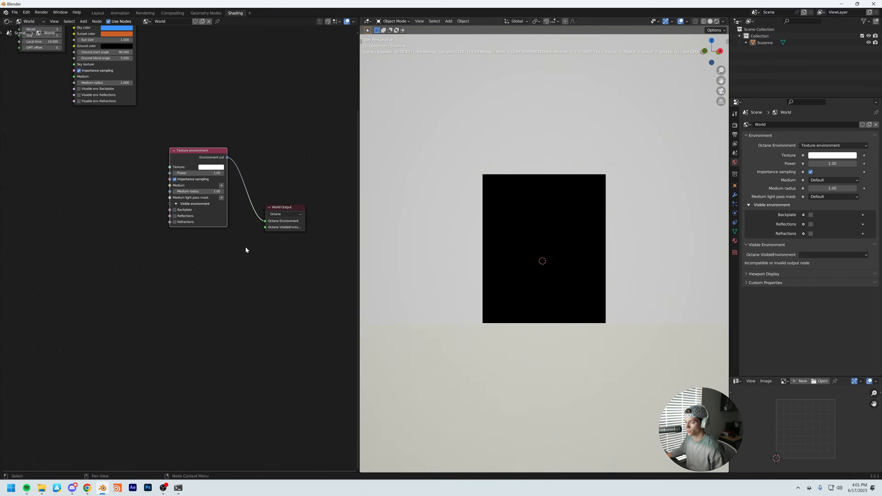
Step: Try a cyan texture color on the Texture environment node and return it to white
left_click(212, 168)
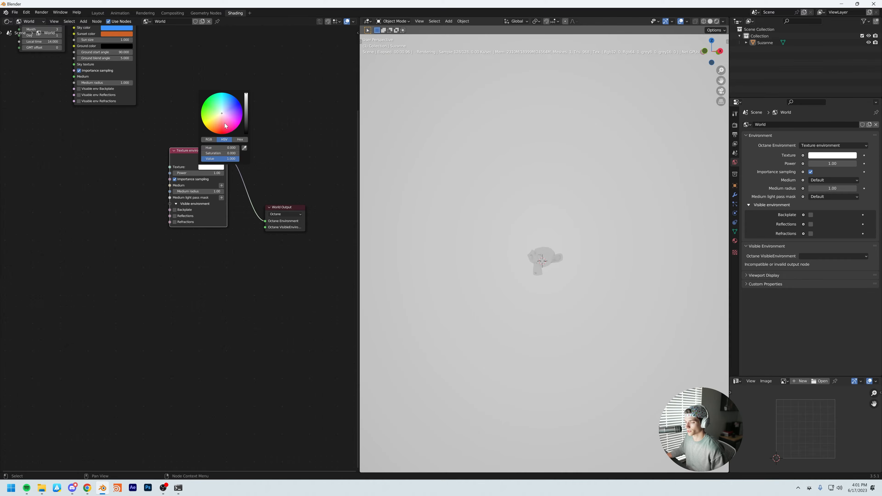
left_click_drag(225, 126, 222, 100)
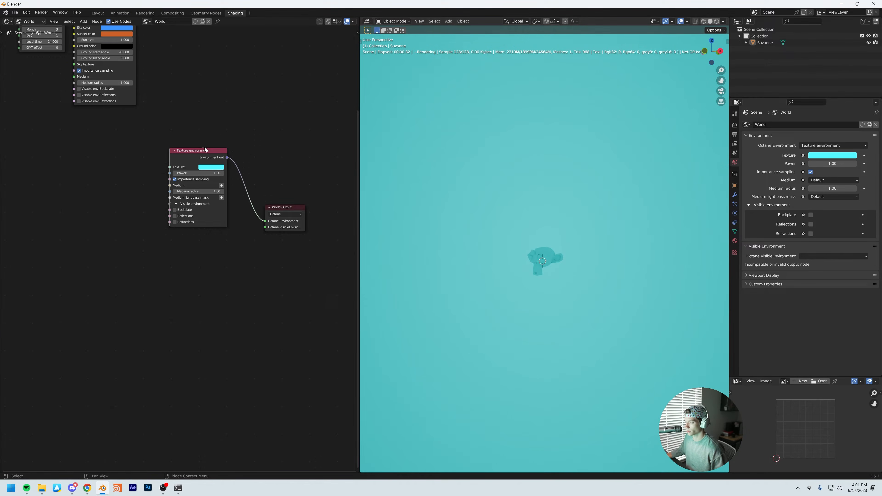
left_click(213, 168)
left_click(222, 117)
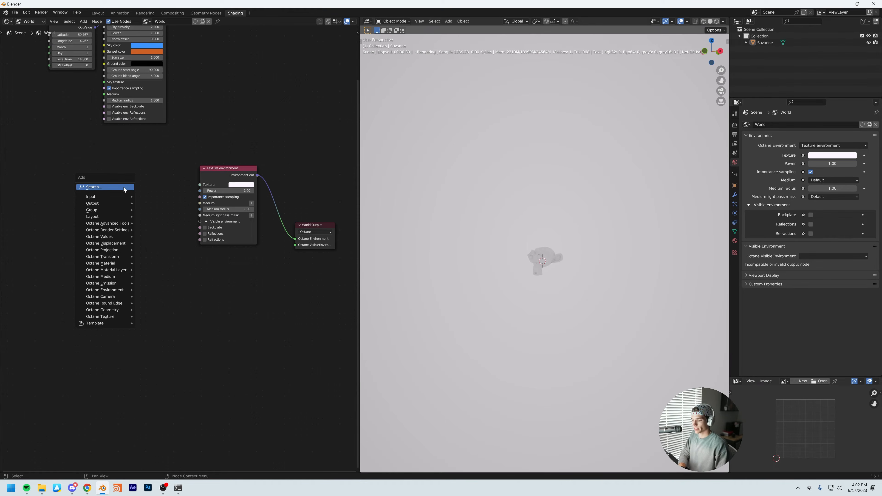
Step: Add an RGB image node to the left of the Texture environment node
left_click(127, 188)
type("rgb im")
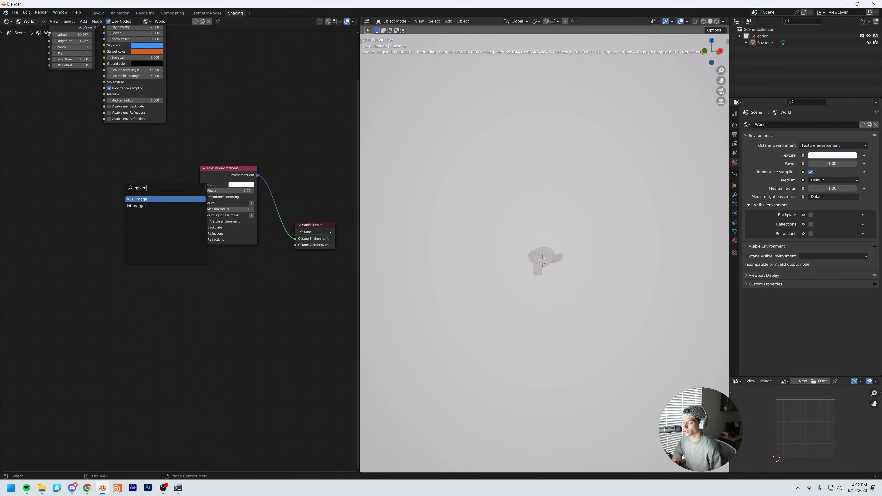
key("Return")
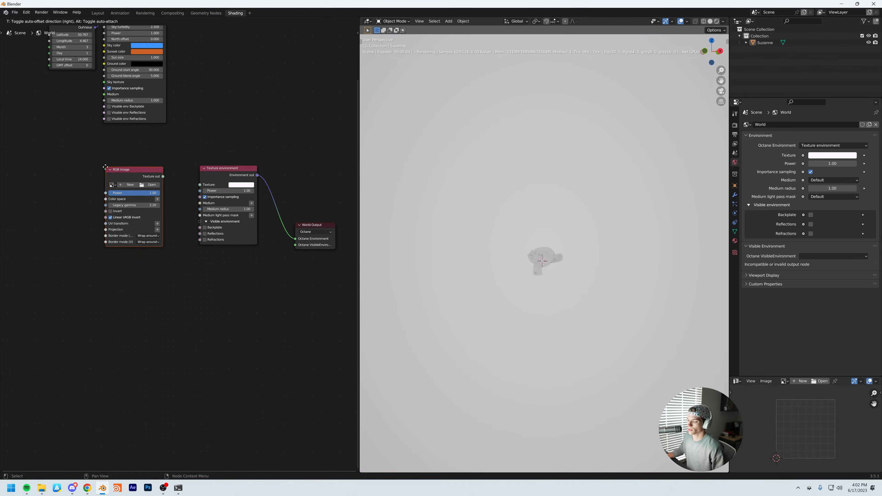
left_click(106, 169)
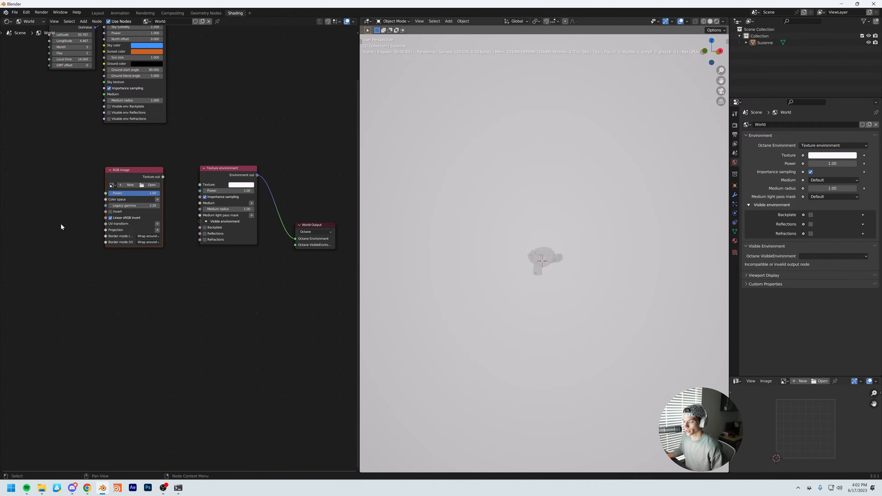
Step: Load studio_small_05_8k.exr from the hdri folder into the RGB image node and connect it to the Texture environment's Texture input
left_click(150, 185)
left_click(261, 320)
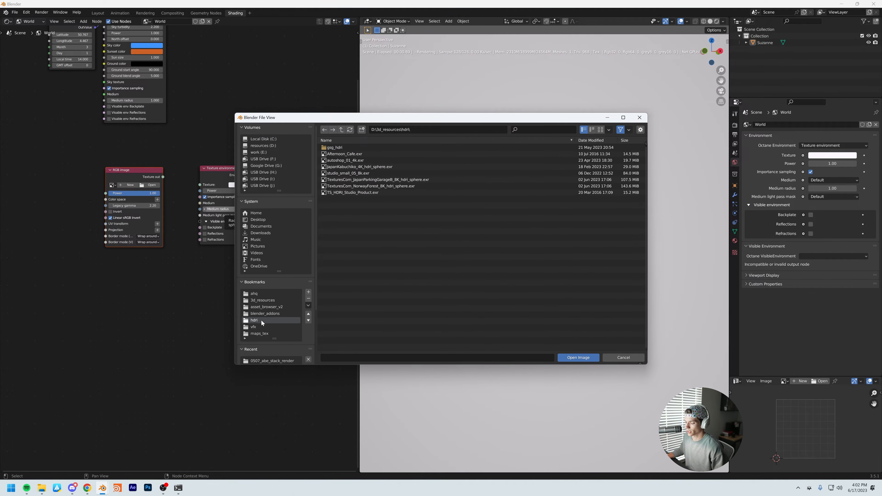
left_click(358, 174)
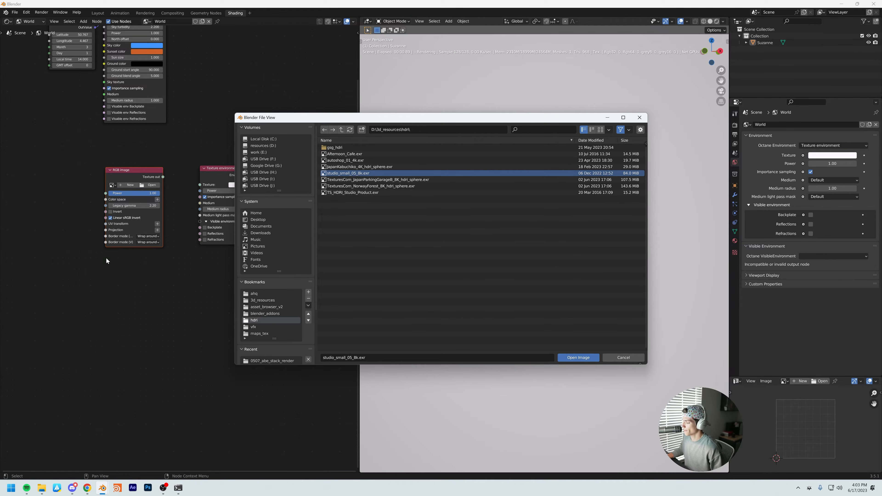
left_click(569, 357)
left_click_drag(152, 175, 200, 184)
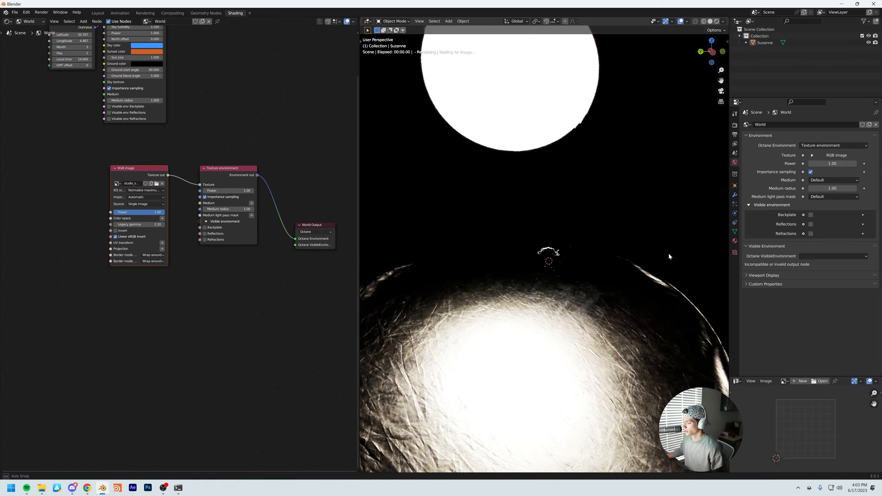
Step: Set the Texture environment's power to 0.2 and check the HDRI lighting on the monkey head
mouse_move(629, 258)
middle_mouse_down()
mouse_move(577, 264)
mouse_move(631, 272)
middle_mouse_up()
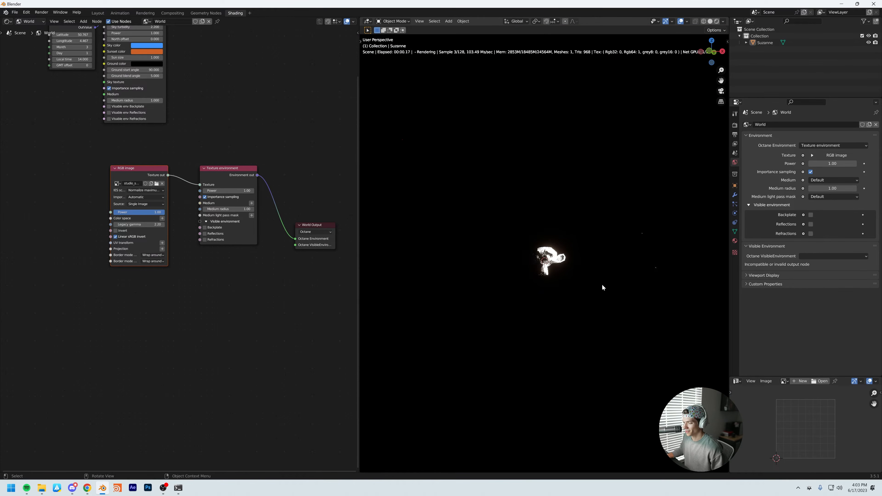
double_click(227, 191)
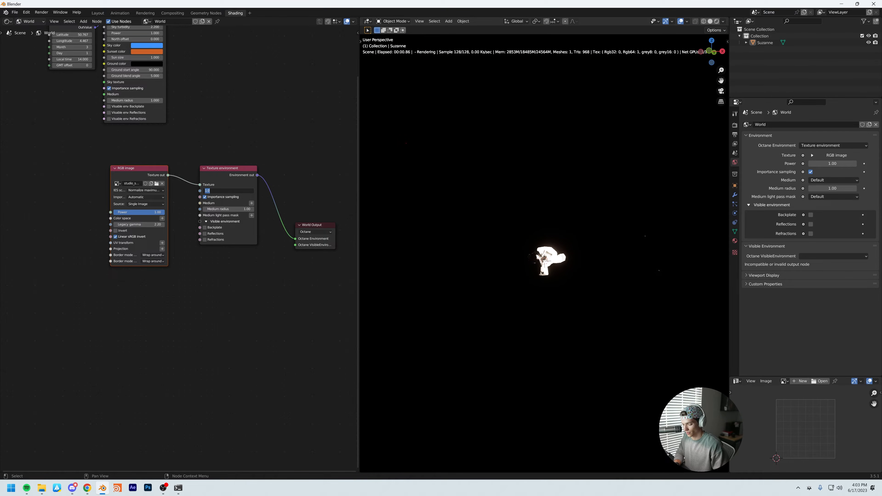
type("0.2")
key("Return")
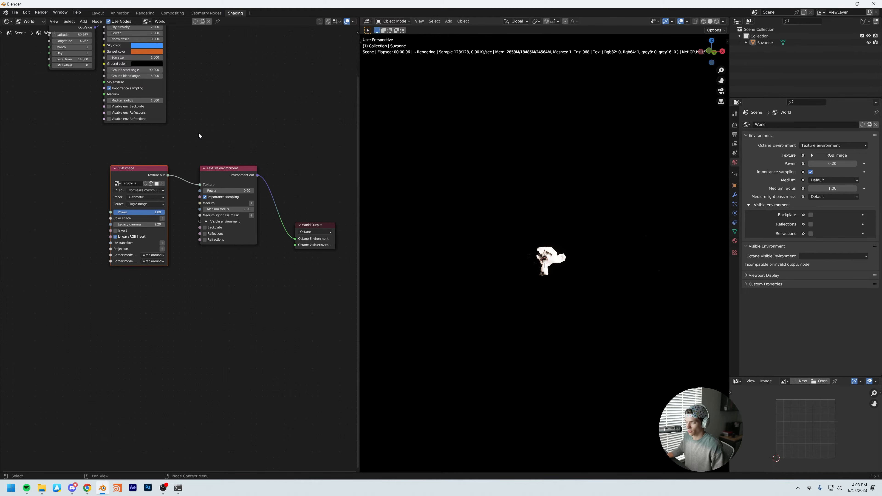
middle_click_drag(266, 208, 266, 203)
middle_click_drag(532, 253, 555, 267)
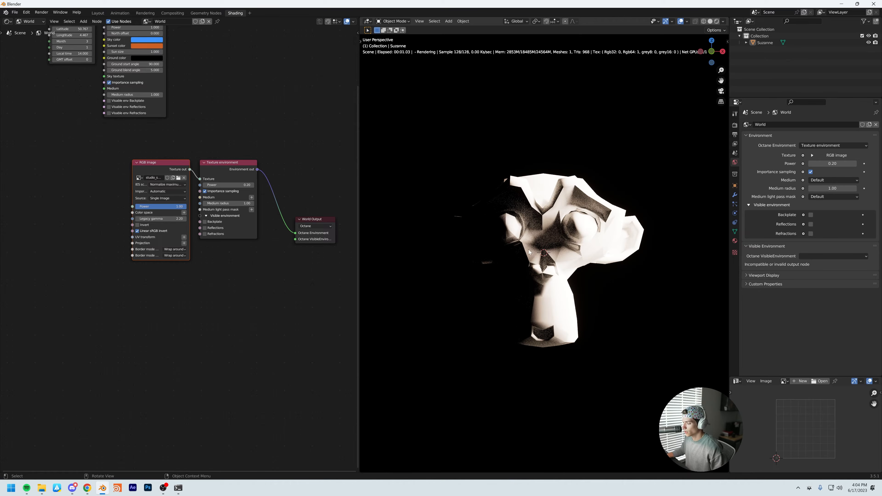
middle_click_drag(561, 249, 645, 295)
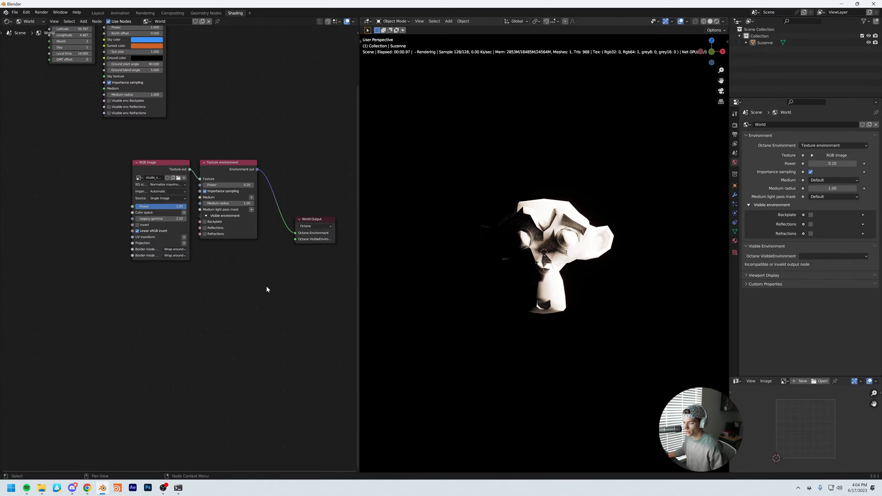
Step: Add a Spherical Projection node left of the RGB image node, connect it to the Projection input and check the lighting
key("shift+a")
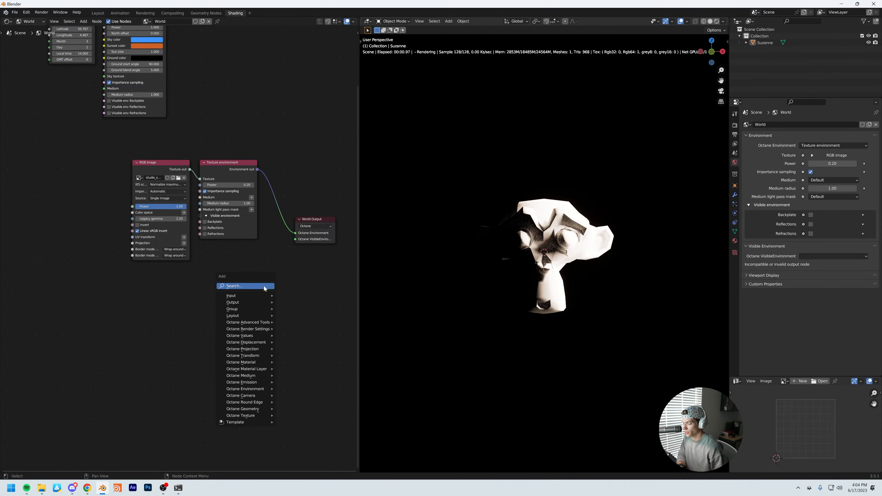
left_click(264, 288)
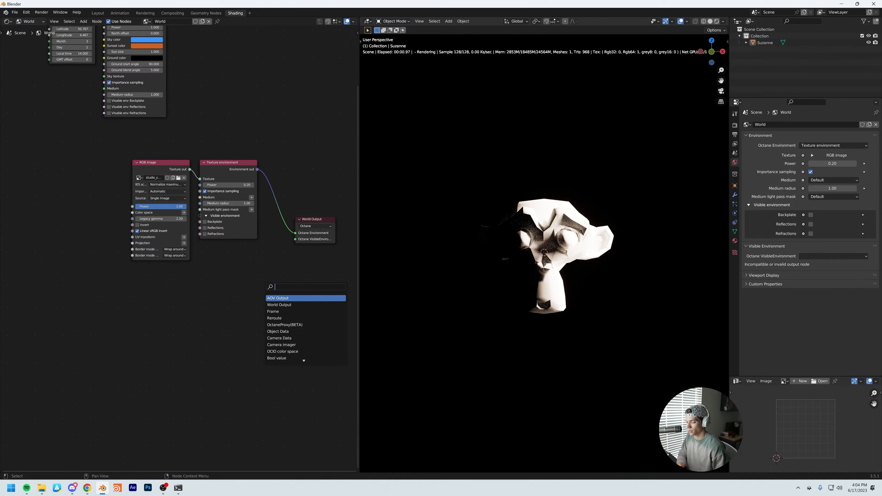
type("sphe")
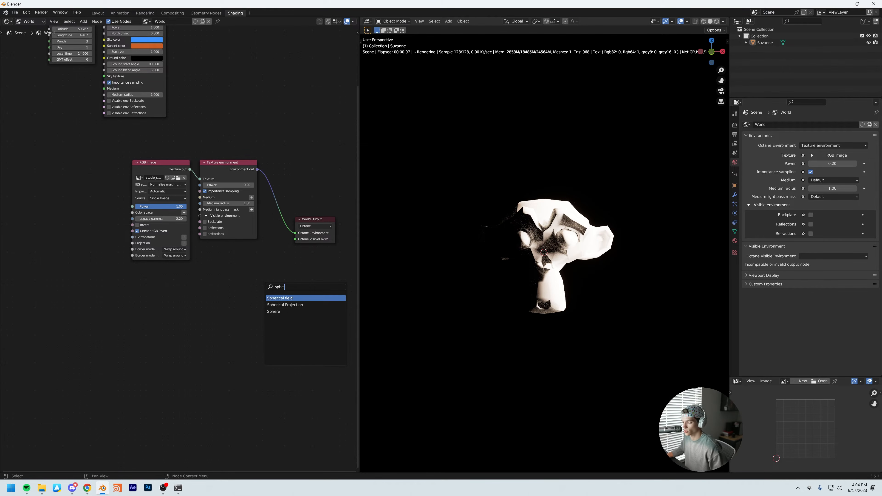
key("Down")
key("Return")
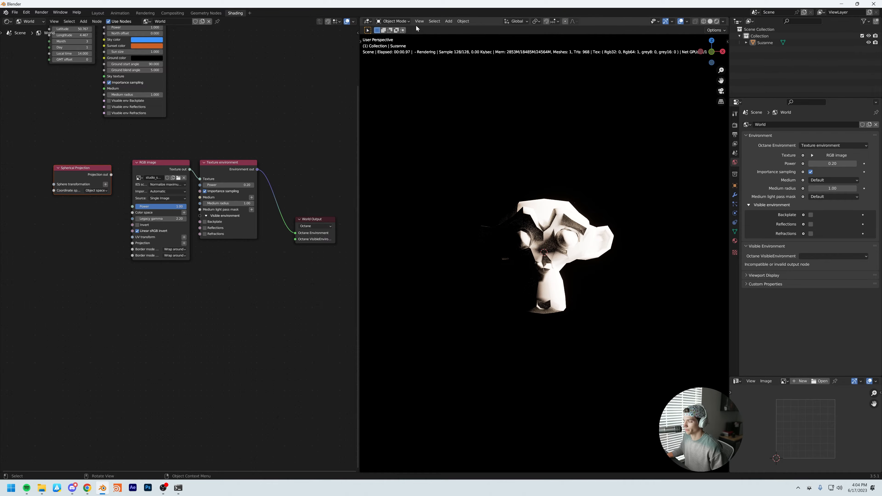
left_click_drag(114, 177, 131, 193)
left_click_drag(132, 242, 133, 243)
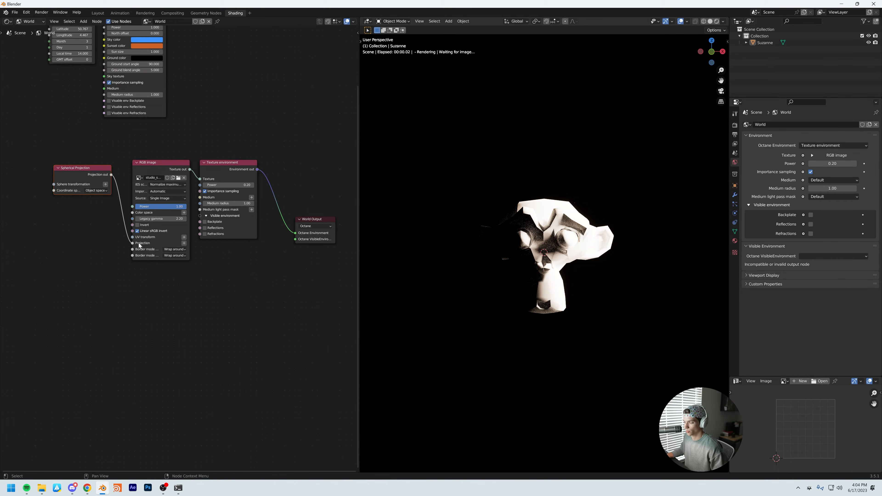
middle_click_drag(524, 239, 600, 259)
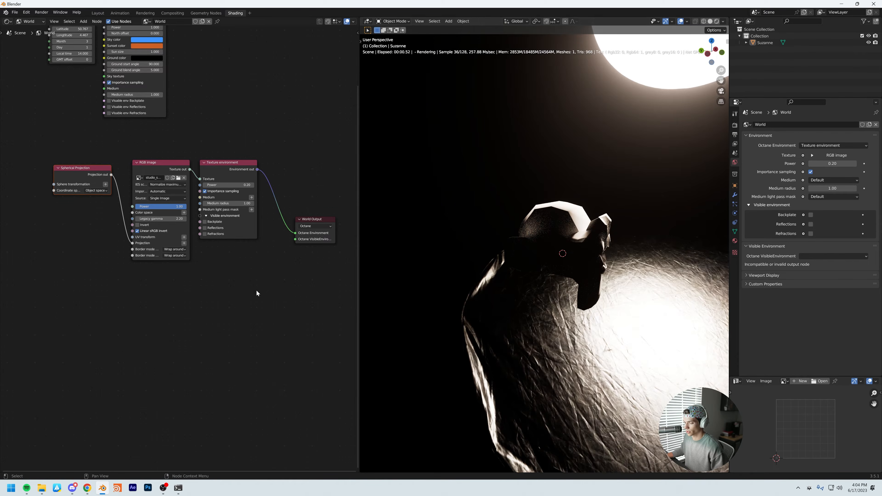
Step: Disconnect the Spherical Projection node from the RGB image node and delete it
left_click_drag(133, 243, 98, 244)
key("x")
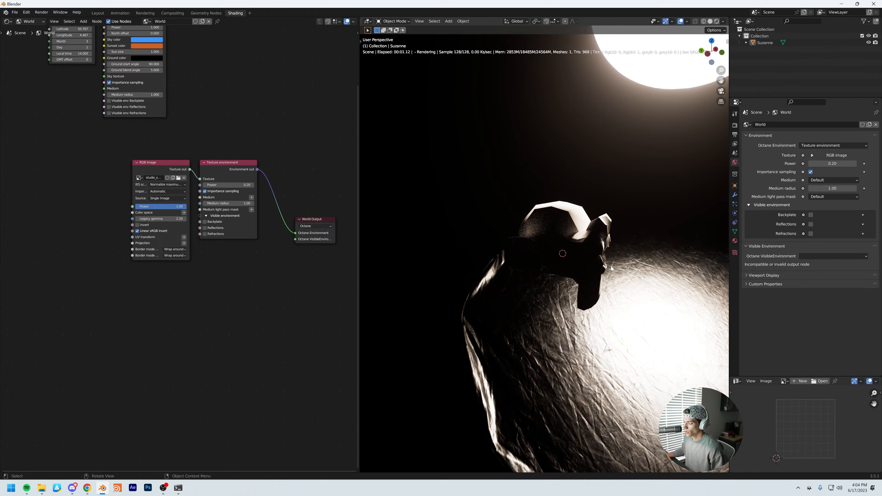
middle_click_drag(614, 288, 550, 262)
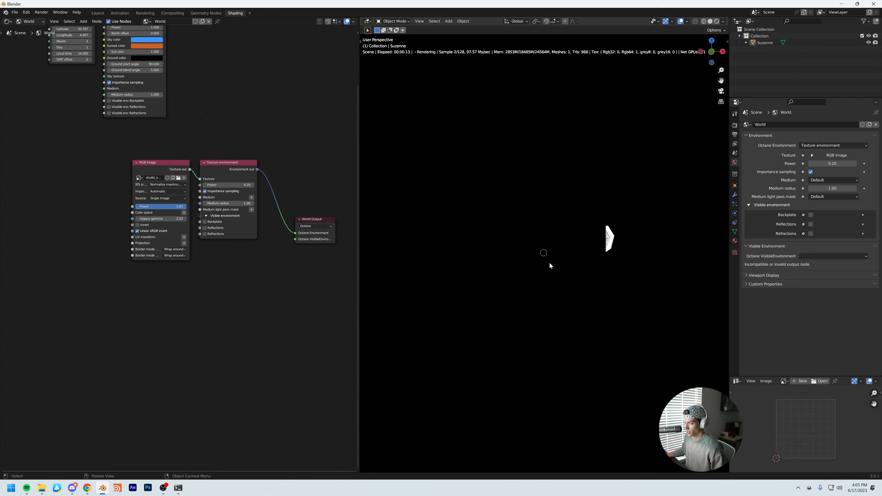
Step: Duplicate the Texture environment node below the original and connect the copy to the World Output's Octane VisibleEnvironment input
middle_click_drag(244, 139, 236, 120)
left_click(228, 143)
key("shift+d")
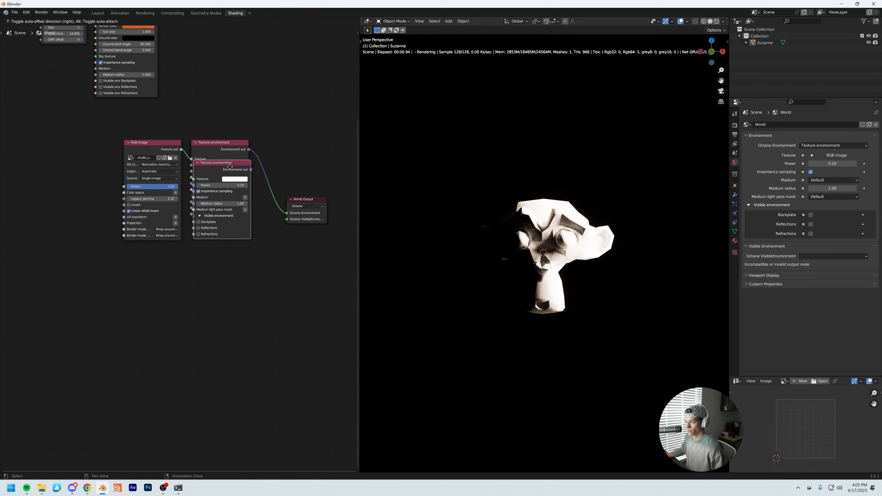
left_click(228, 237)
left_click_drag(247, 243, 286, 219)
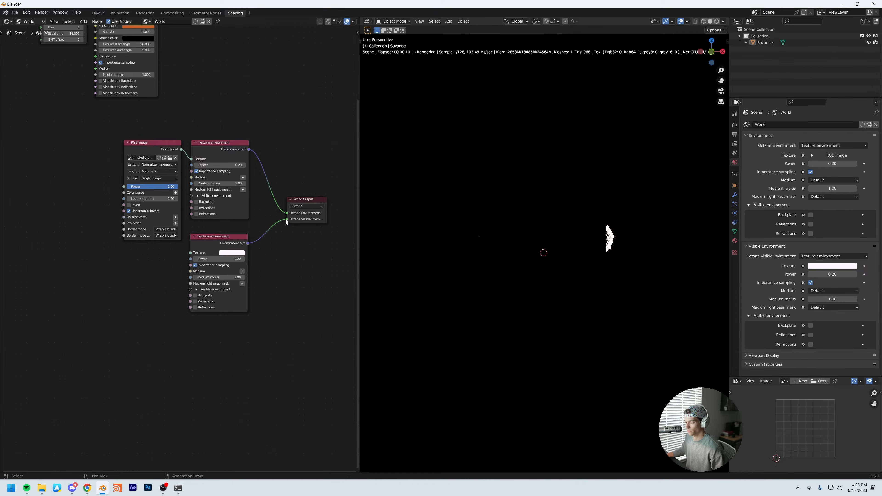
Step: Enable Backplate on the lower Texture environment node and set its texture color to black
left_click(195, 295)
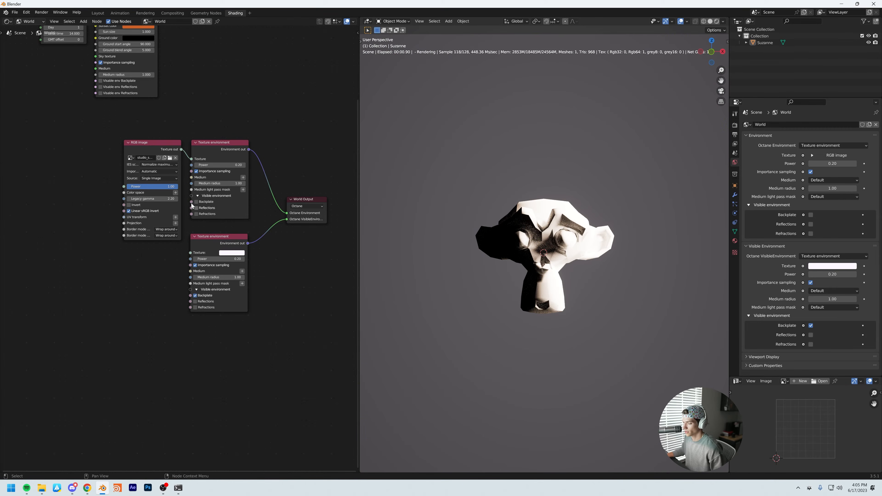
left_click(232, 253)
left_click_drag(247, 208, 266, 219)
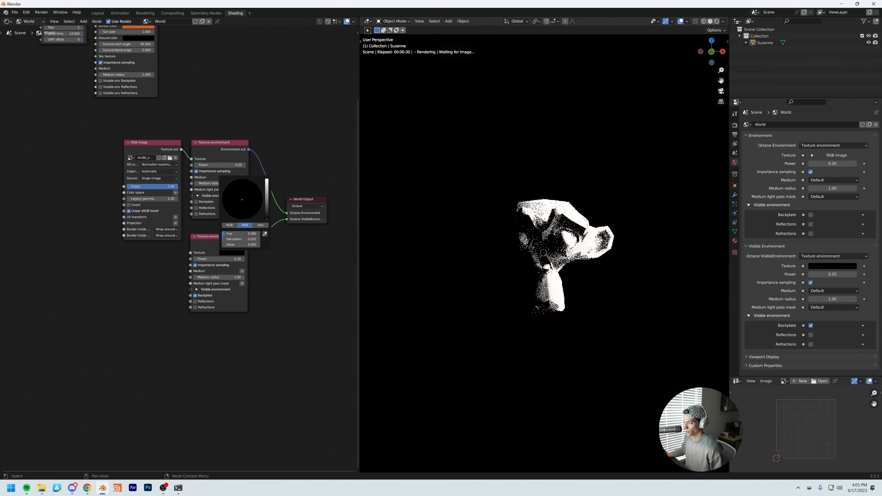
middle_click_drag(529, 295, 548, 316)
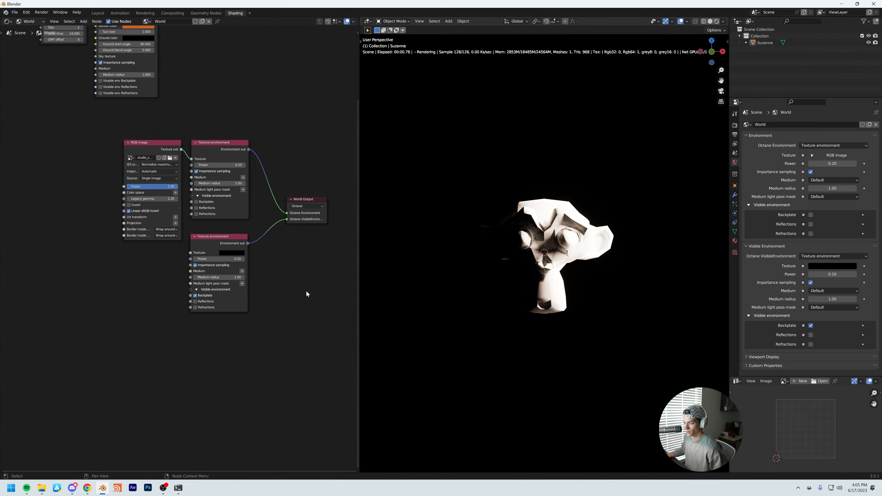
Step: Insert a Color correction node between the RGB image and upper Texture environment nodes, spacing the neighbouring nodes around it
middle_click_drag(306, 292, 302, 298)
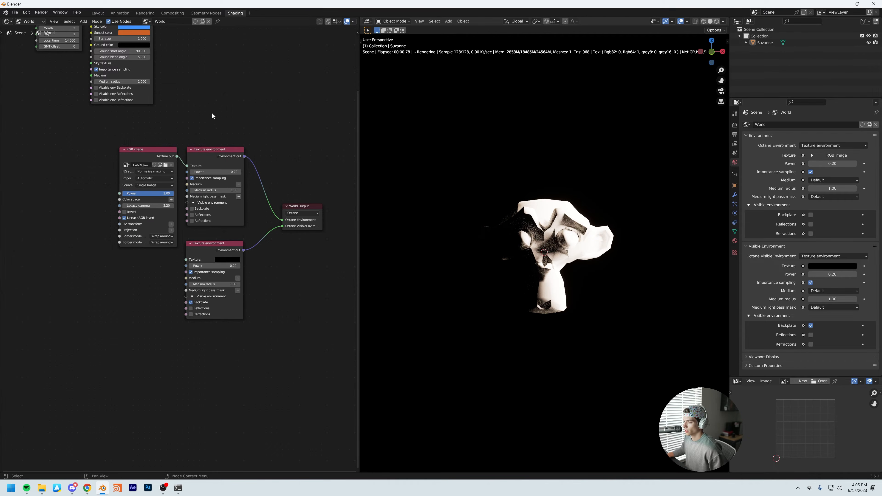
left_click_drag(151, 134, 84, 158)
key("shift+a")
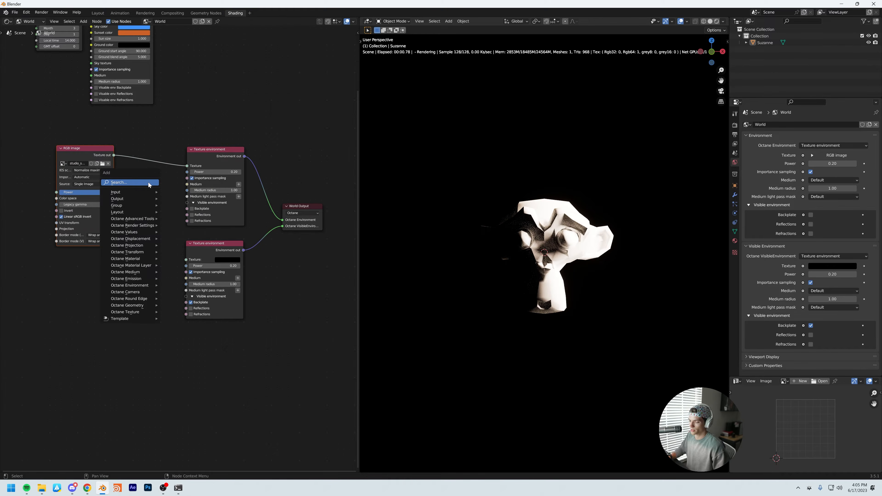
type("color co")
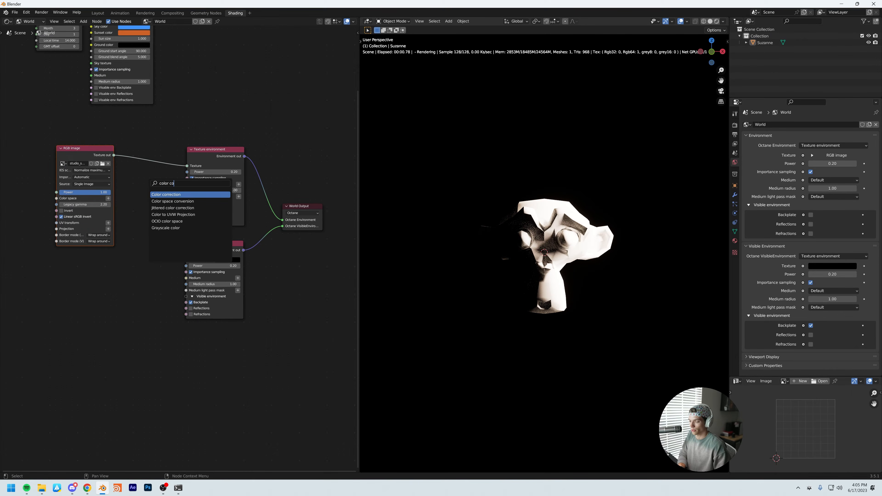
left_click(166, 247)
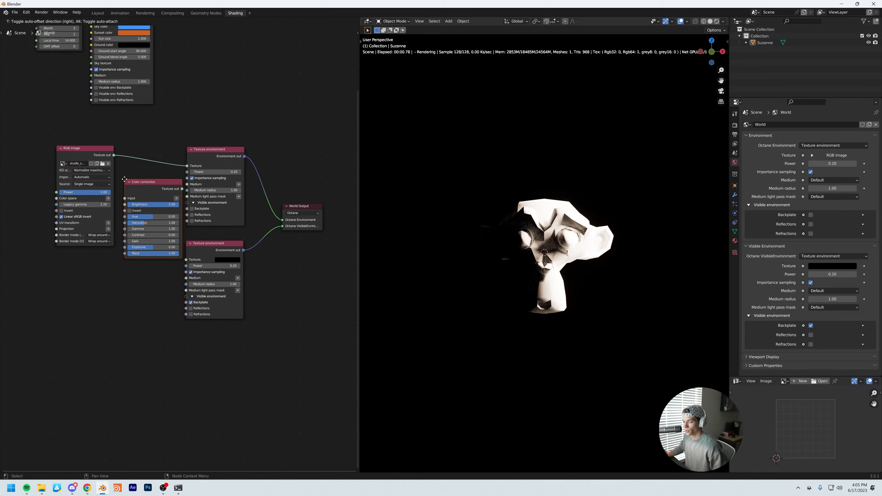
left_click(136, 150)
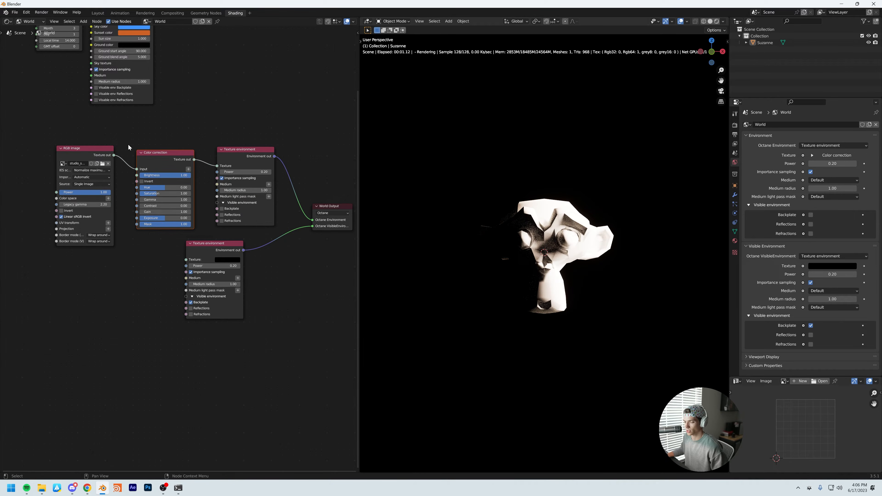
left_click_drag(68, 151, 70, 151)
left_click_drag(231, 162, 228, 161)
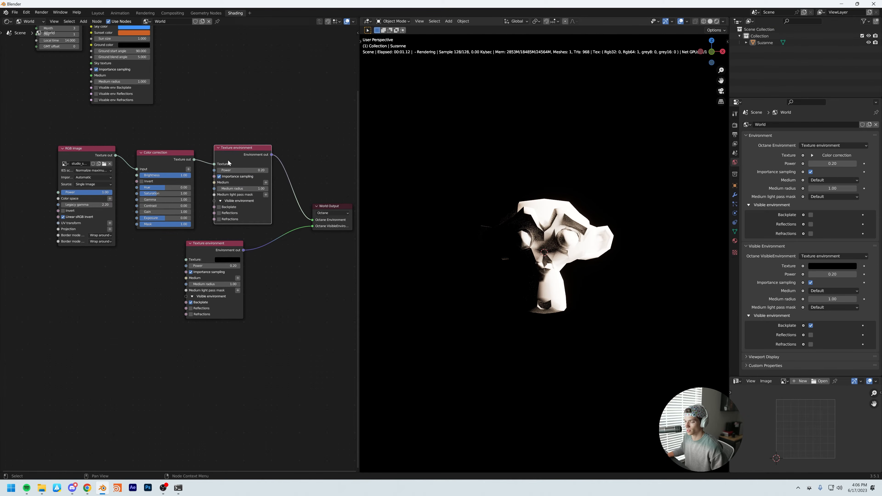
Step: Set the Color correction node's Saturation to 0 to desaturate the HDRI lighting
left_click(154, 191)
type("0")
key("Return")
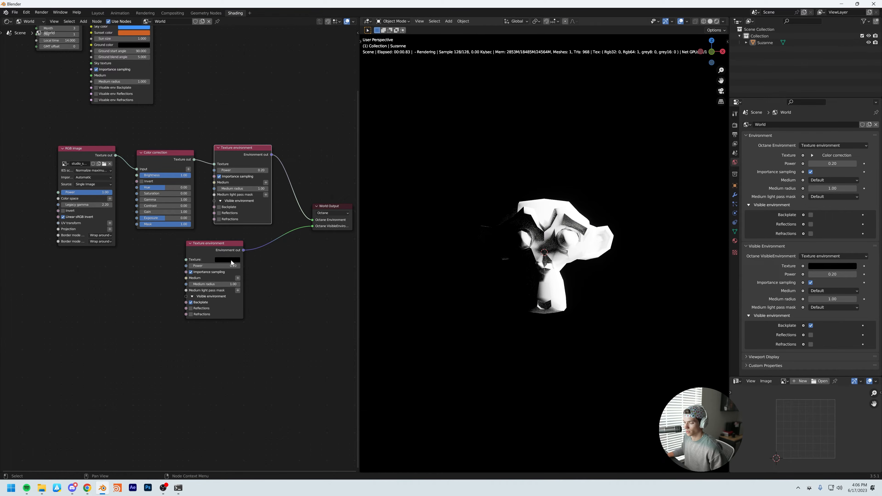
left_click(270, 252)
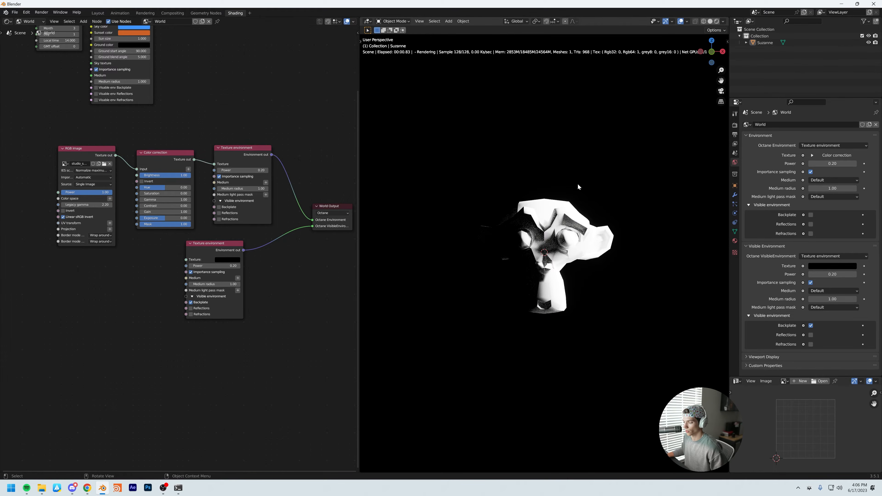
Step: Connect the Daylight Environment node to the World Output's Octane Environment input and align the lower Texture environment node beneath the upper one
scroll(274, 298, "down", 4)
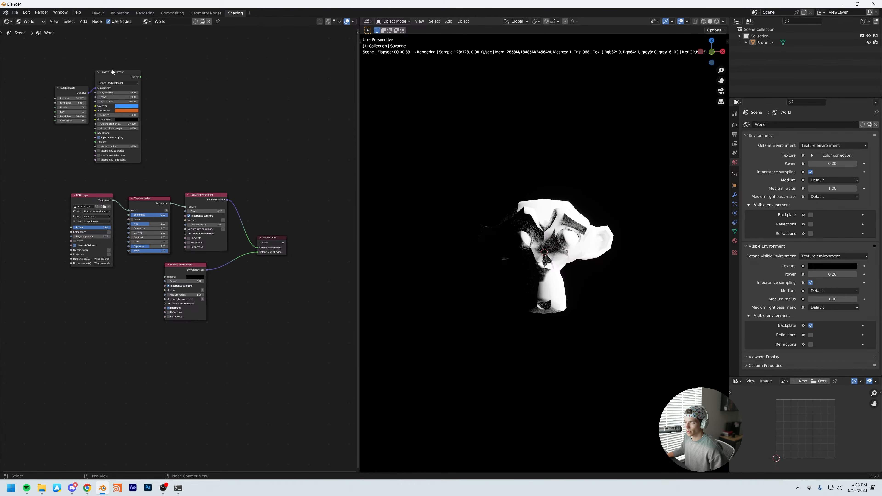
left_click_drag(111, 73, 258, 247)
left_click(69, 88, "shift")
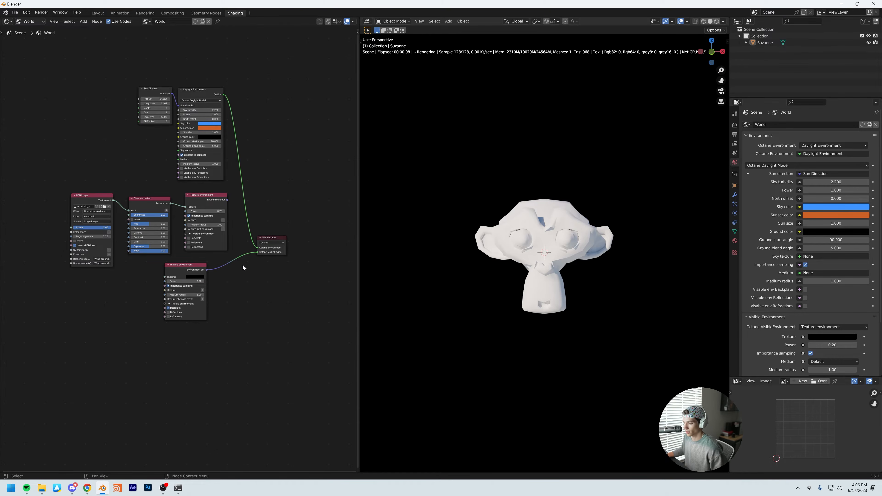
left_click_drag(180, 270, 198, 267)
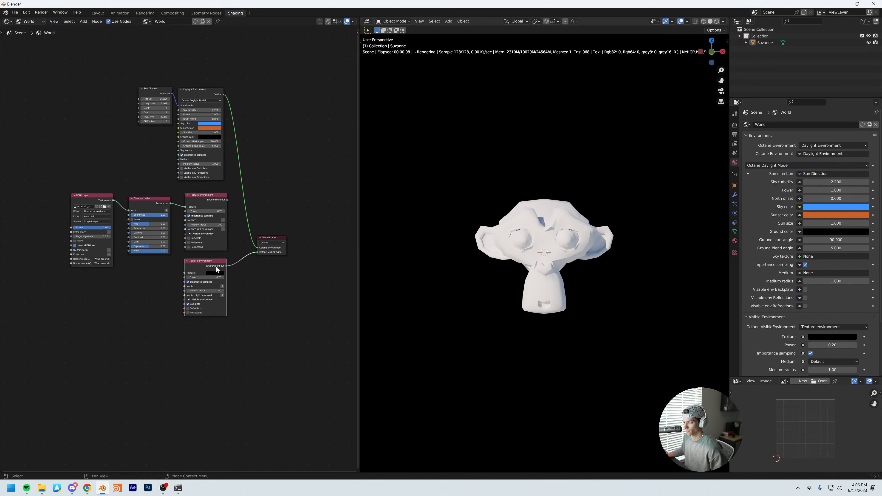
Step: Disconnect Octane VisibleEnvironment to check the daylight sky, then restore both Texture environment connections to the World Output
left_click_drag(256, 252, 251, 276)
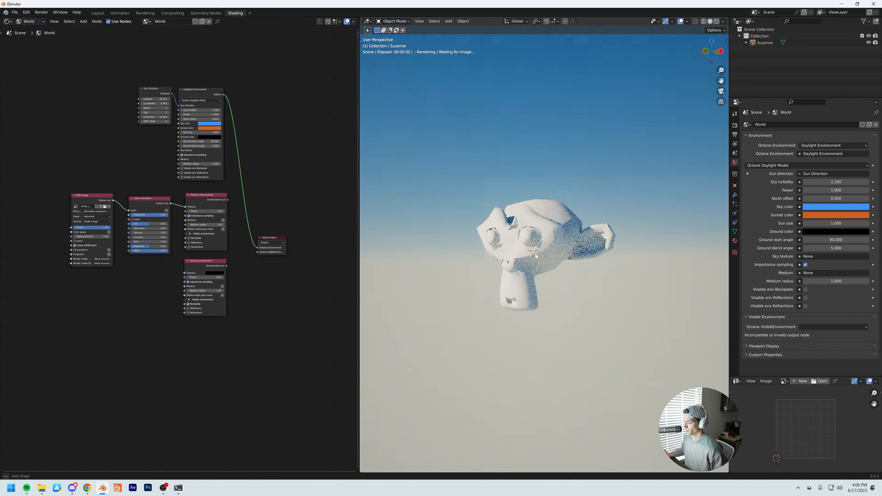
middle_click_drag(534, 254, 564, 262)
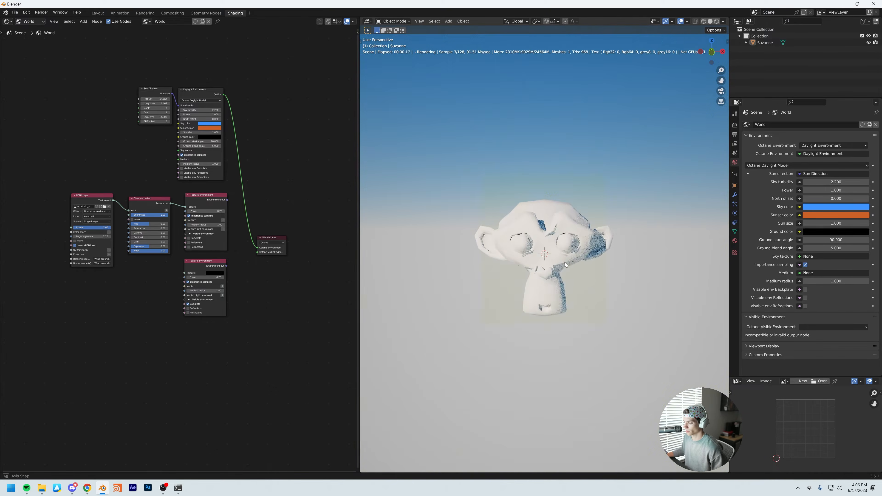
left_click_drag(227, 199, 257, 252)
middle_click_drag(488, 255, 542, 262)
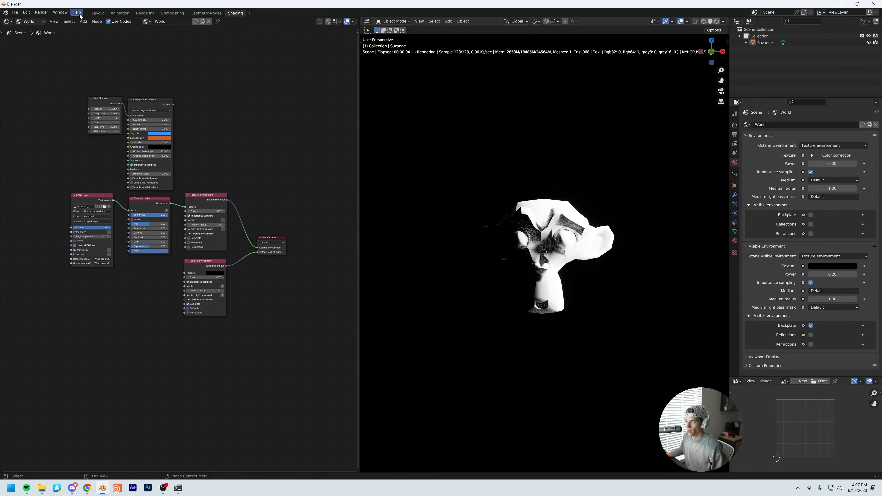
Step: Switch to the Layout workspace and display Suzanne in solid viewport shading
left_click(98, 13)
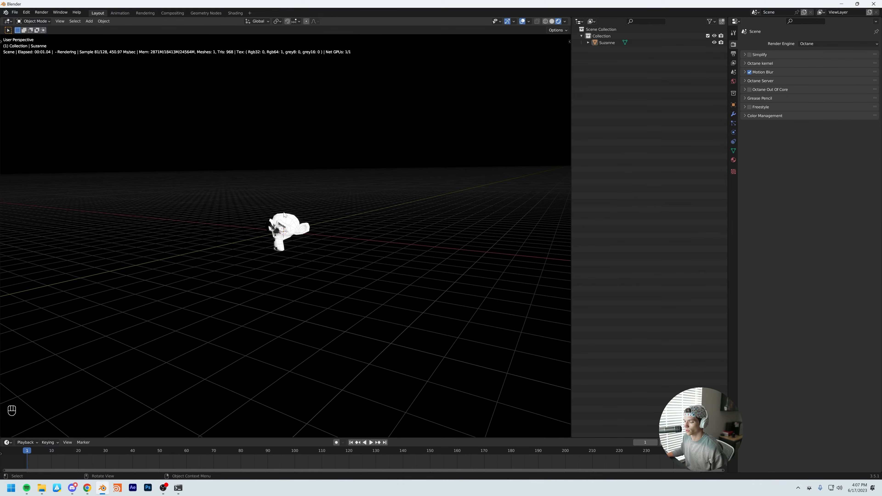
middle_click_drag(284, 214, 338, 194)
left_click(551, 21)
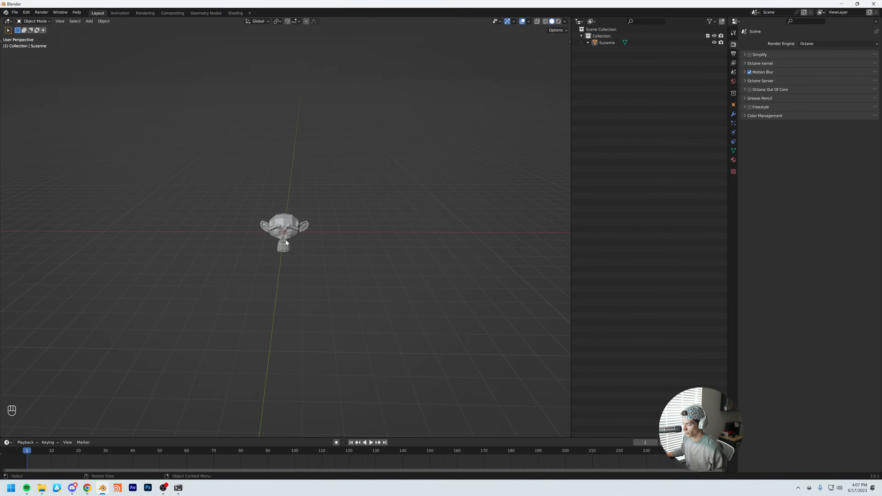
middle_click_drag(285, 240, 300, 228)
scroll(301, 228, "up", 4)
Step: Add a standard Area light, raise it along Z above Suzanne and open its light settings
key("shift+a")
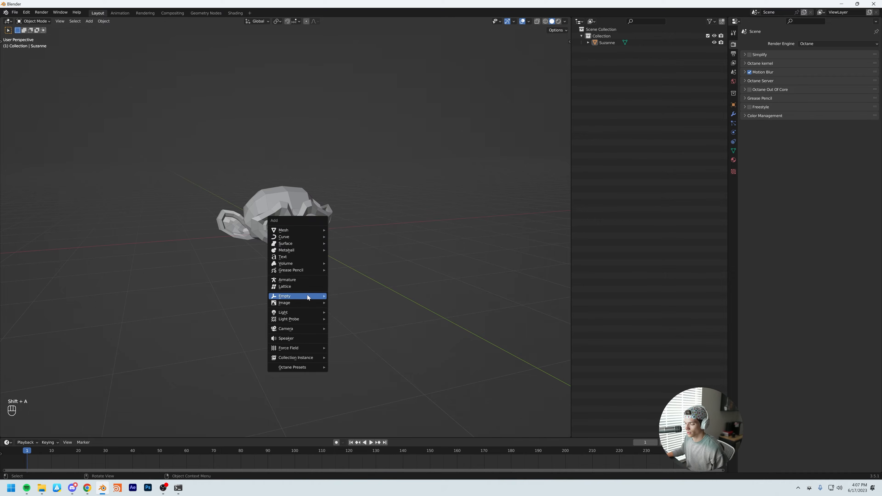
mouse_move(299, 314)
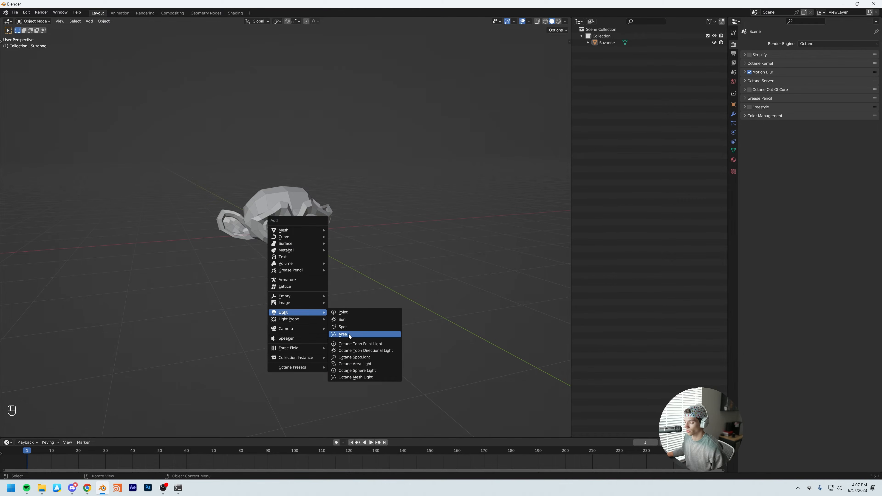
left_click(348, 334)
key("g")
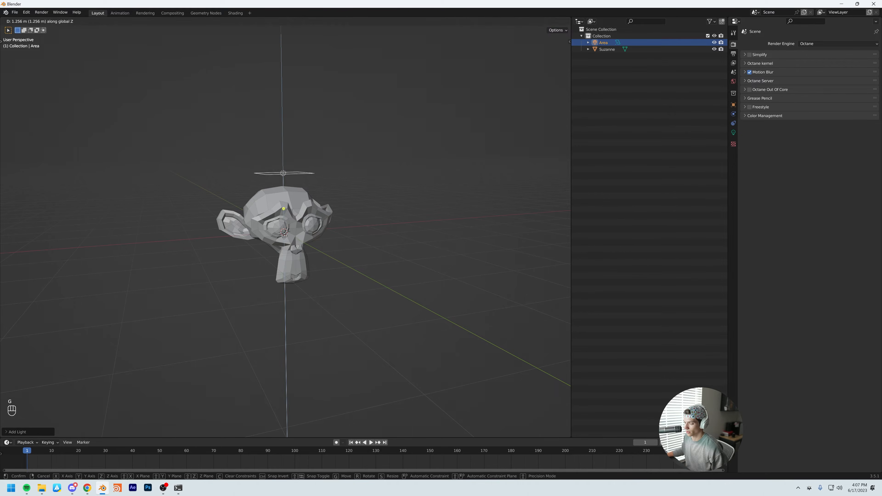
left_click(286, 225)
left_click(733, 132)
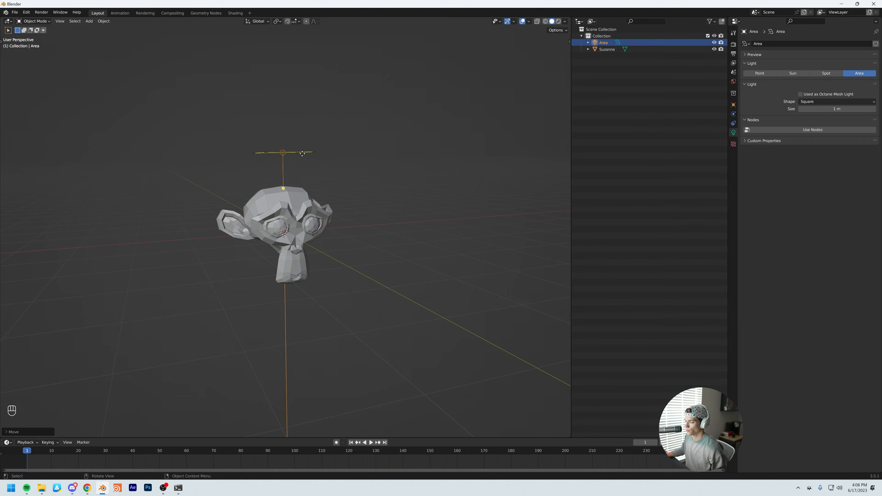
Step: Delete the standard Area light and add an Octane Area Light in its place
key("x")
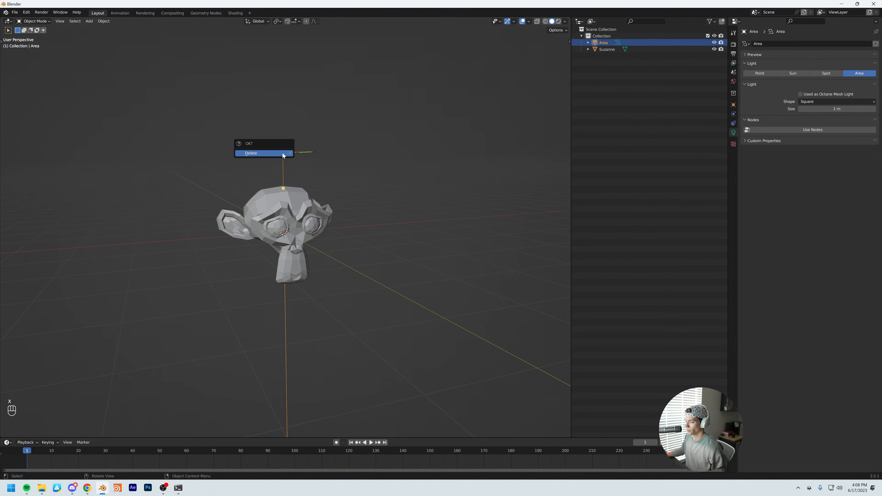
left_click(283, 153)
key("shift+a")
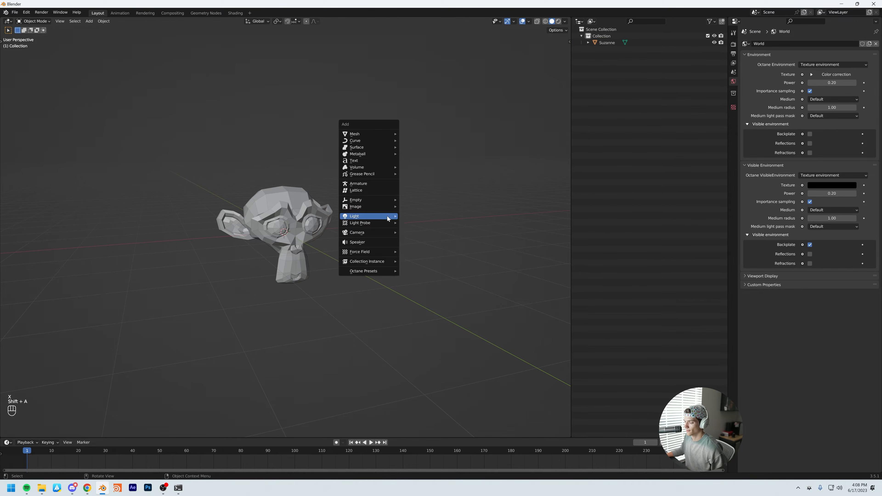
mouse_move(387, 215)
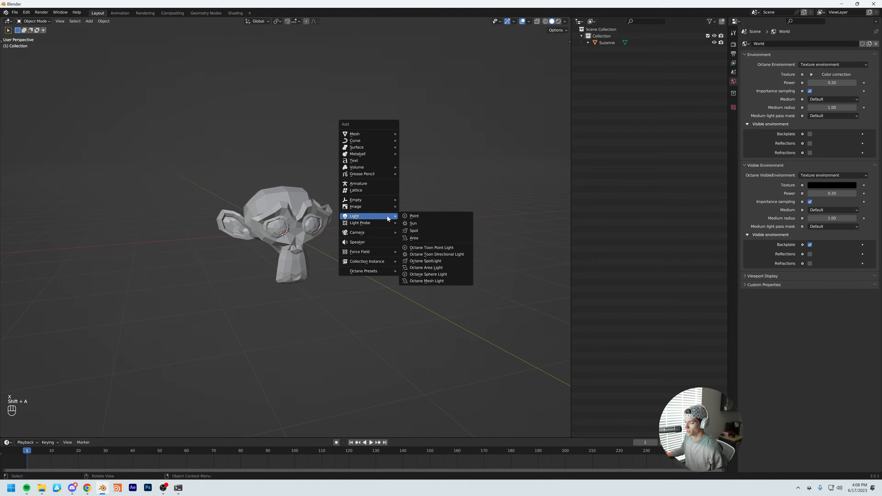
left_click(449, 266)
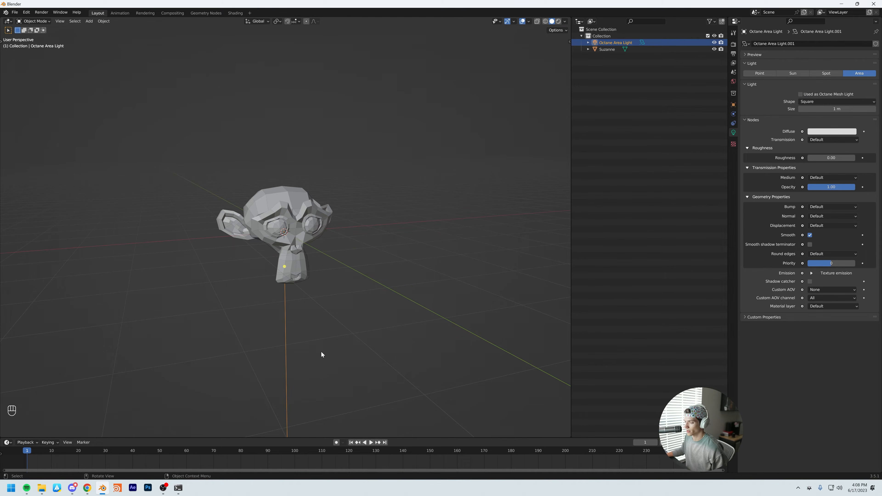
Step: Turn on rendered viewport shading and raise the Octane Area Light about 1.6 m along Z above Suzanne
left_click(558, 21)
key("g")
key("z")
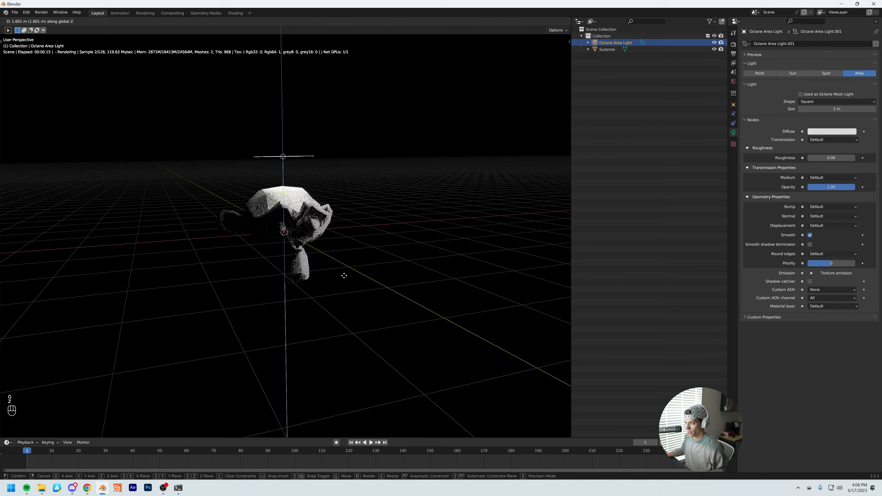
left_click(343, 275)
key("g")
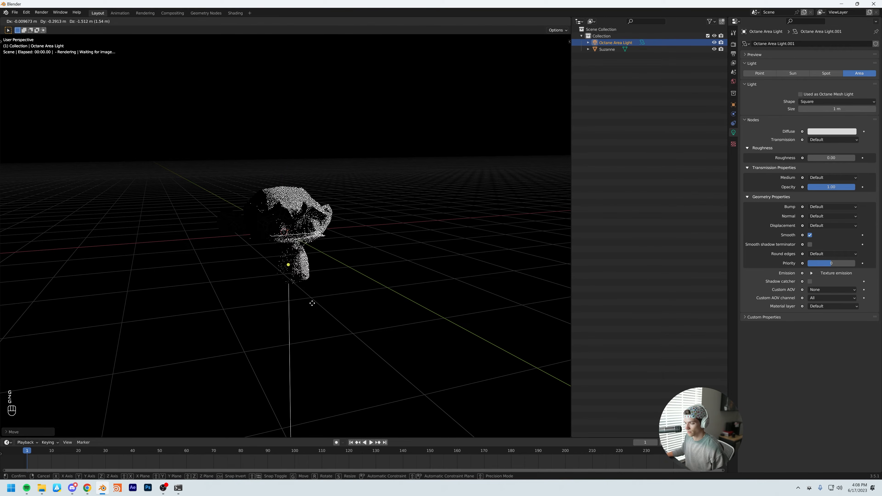
right_click(316, 279)
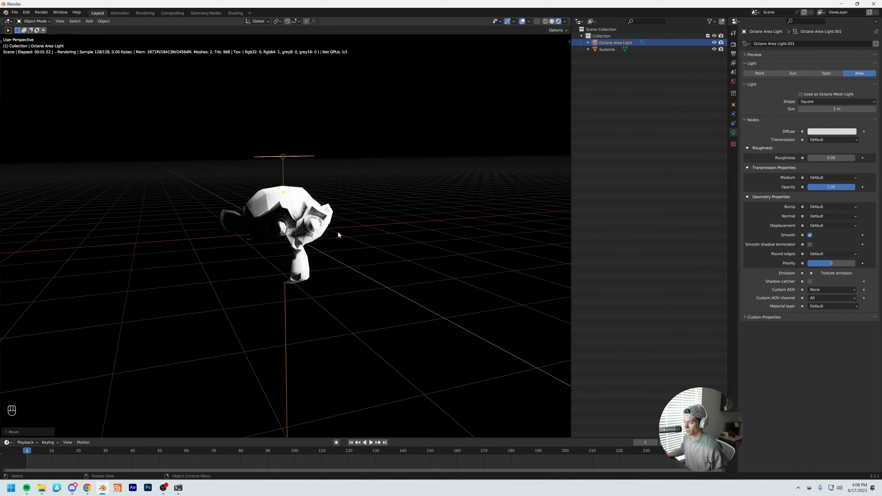
Step: Add a Plain Axes empty and rename it Light Target
key("shift+a")
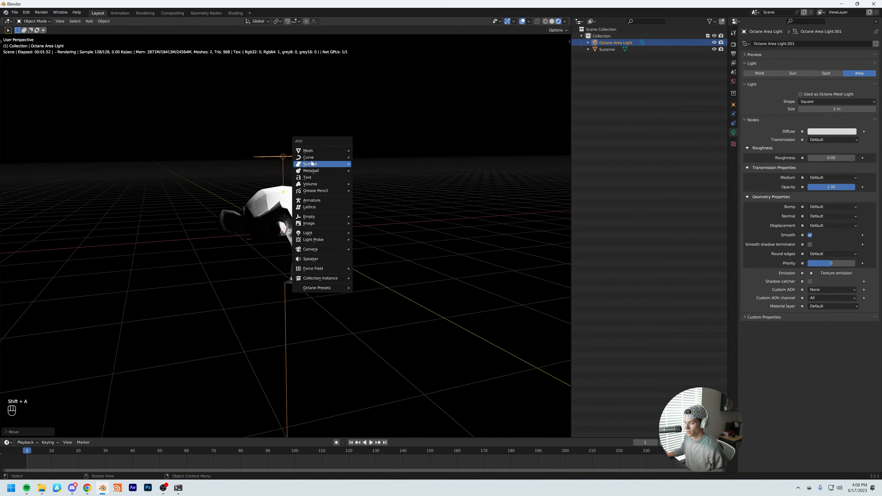
mouse_move(322, 216)
left_click(378, 216)
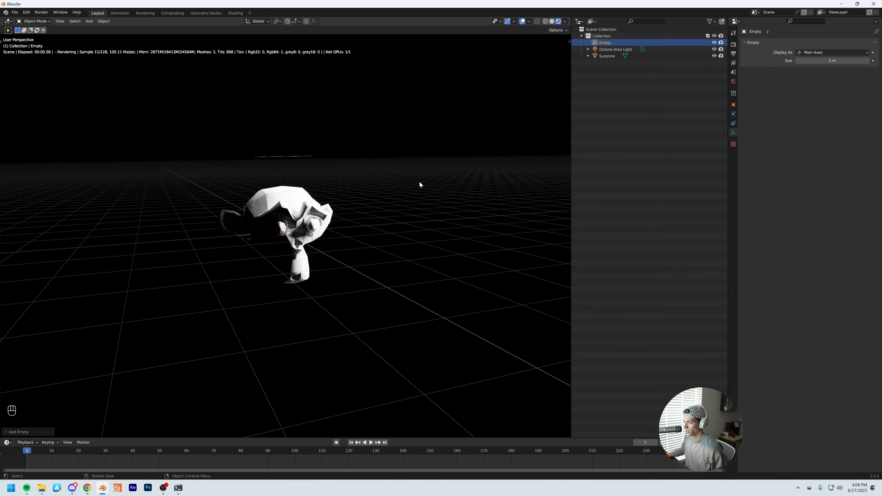
double_click(621, 42)
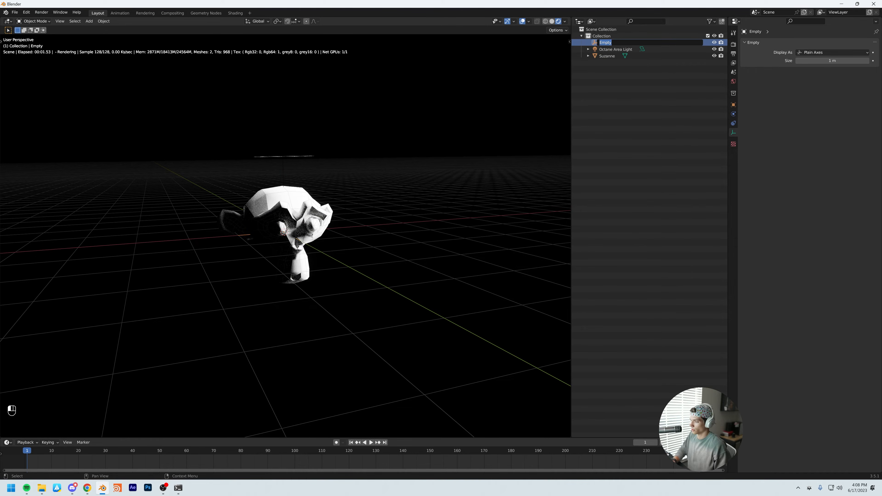
type("Light Target")
key("Return")
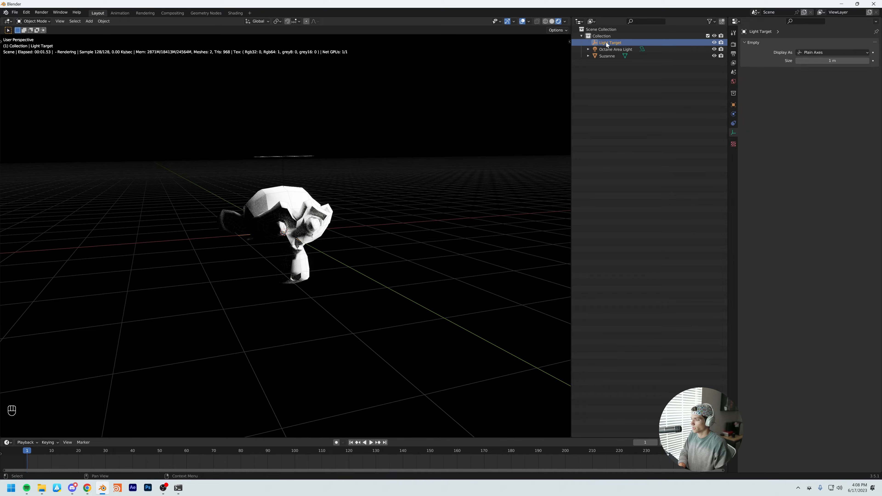
Step: Add a Track To constraint to the Octane Area Light with Light Target as its target
left_click(608, 51)
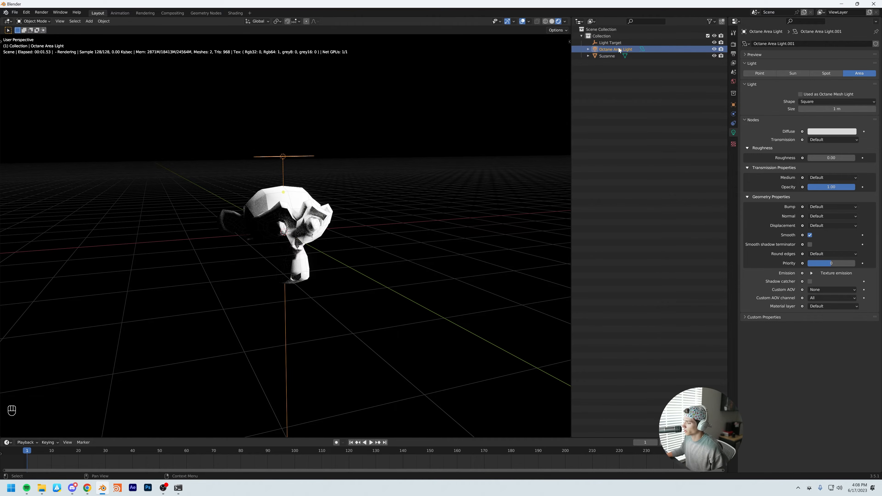
left_click(732, 123)
left_click(784, 43)
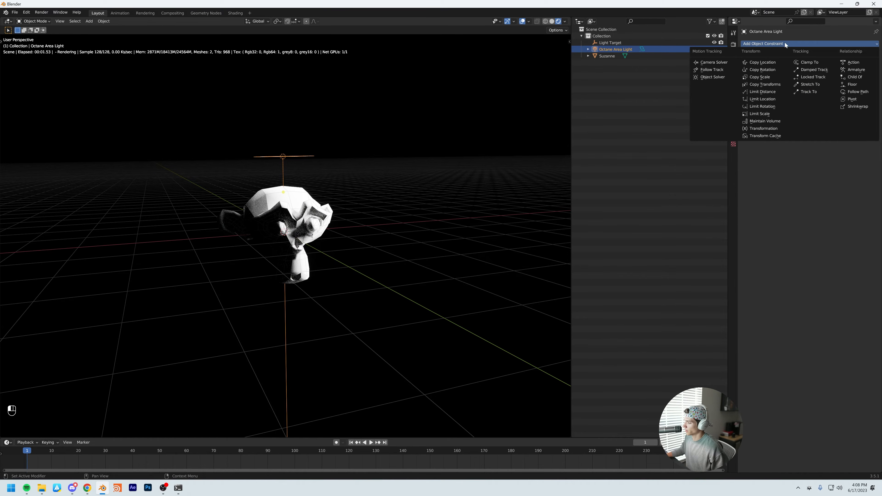
left_click(812, 91)
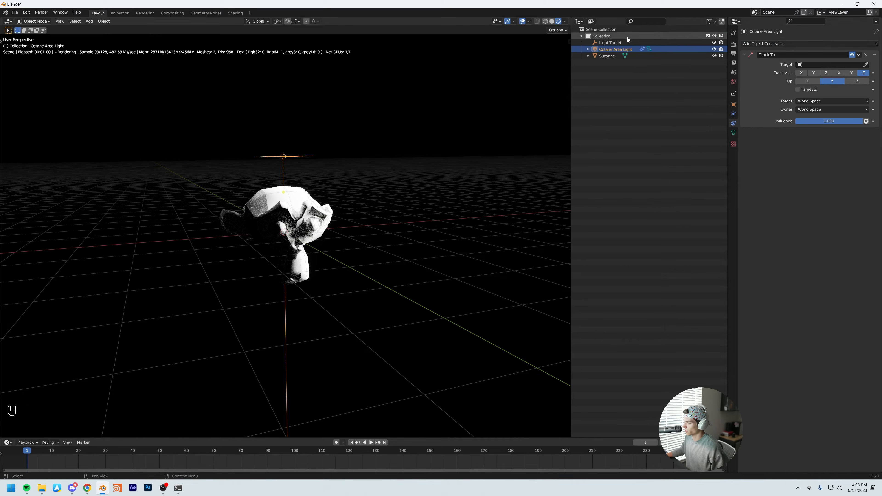
left_click_drag(609, 42, 817, 66)
left_click(615, 49)
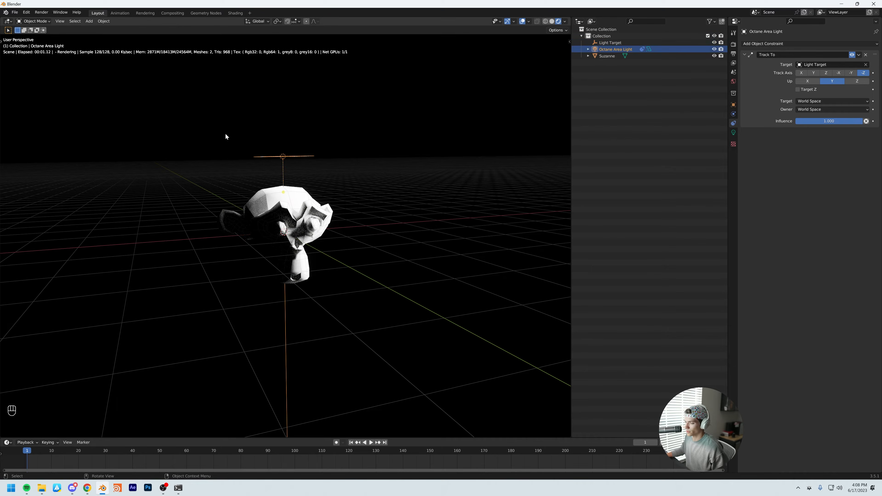
Step: Move the Octane Area Light to a raised position off to one side of Suzanne
key("g")
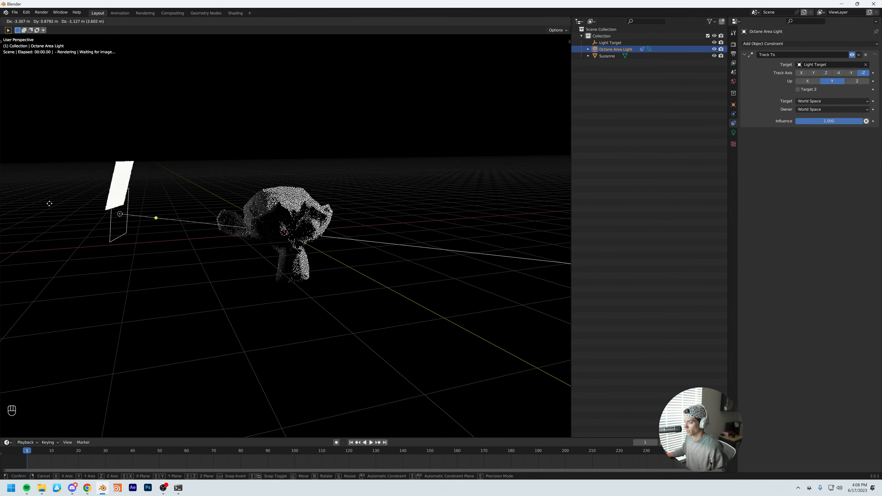
left_click(75, 130)
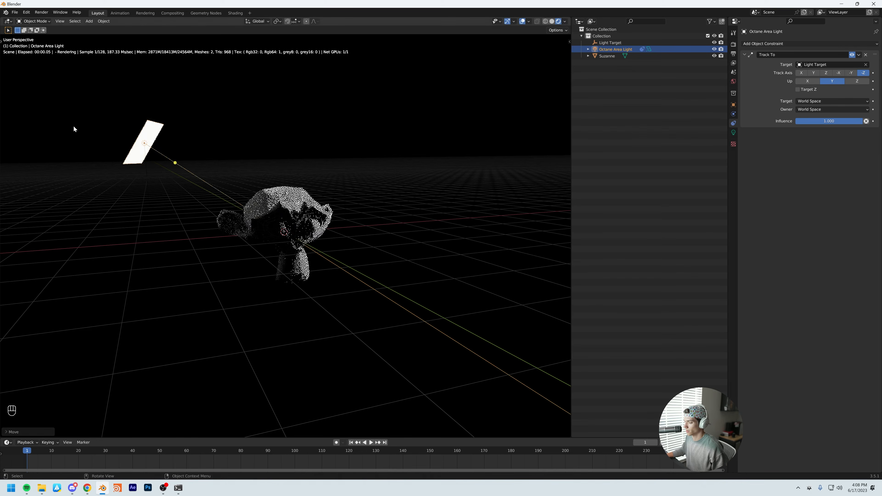
Step: Move Light Target and the Octane Area Light together into a new collection named Lighting
left_click(610, 42)
key("g")
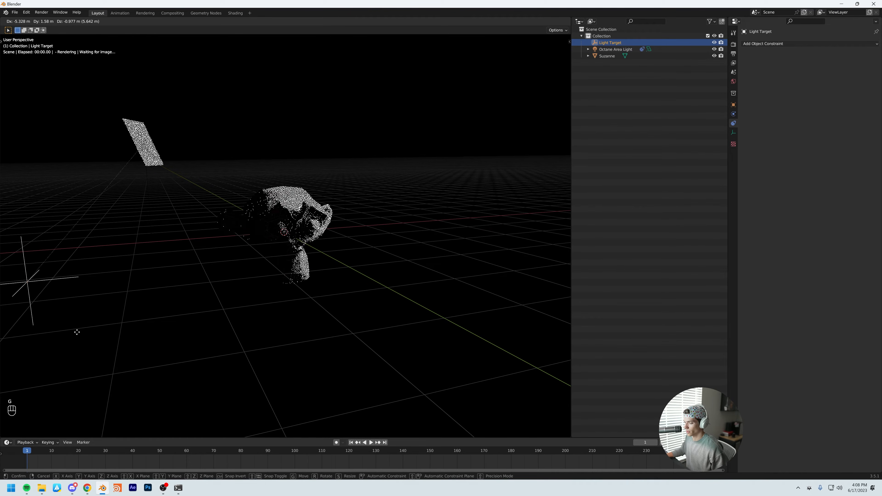
key("Escape")
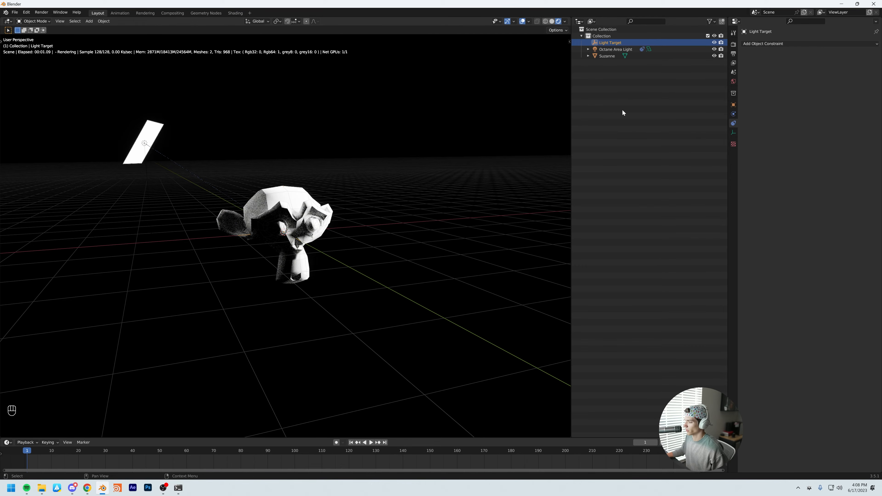
left_click(611, 49, "ctrl")
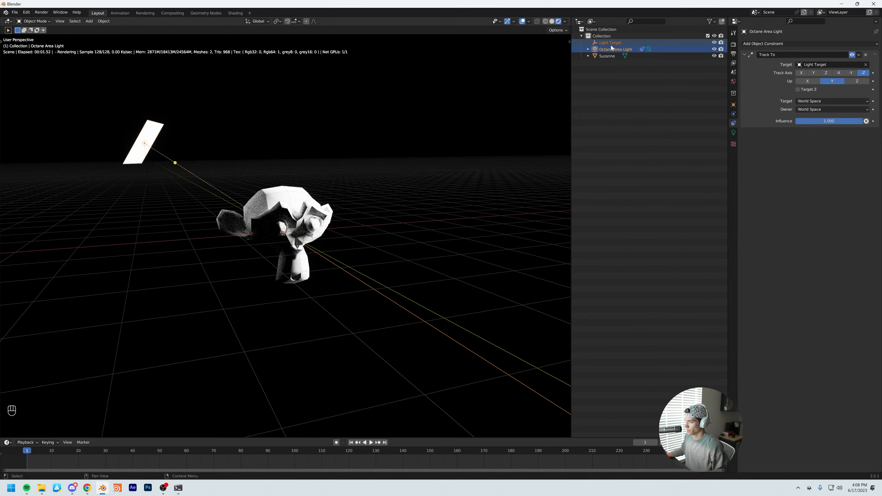
key("m")
left_click(636, 80)
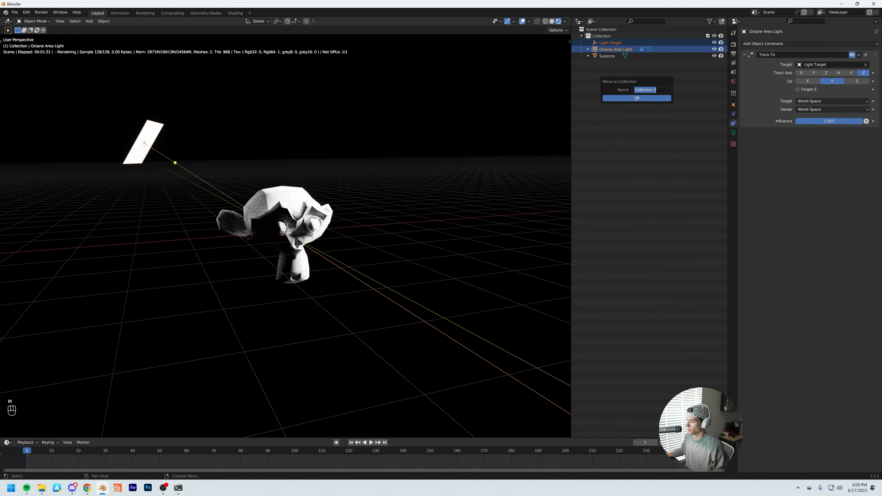
type("Lighting")
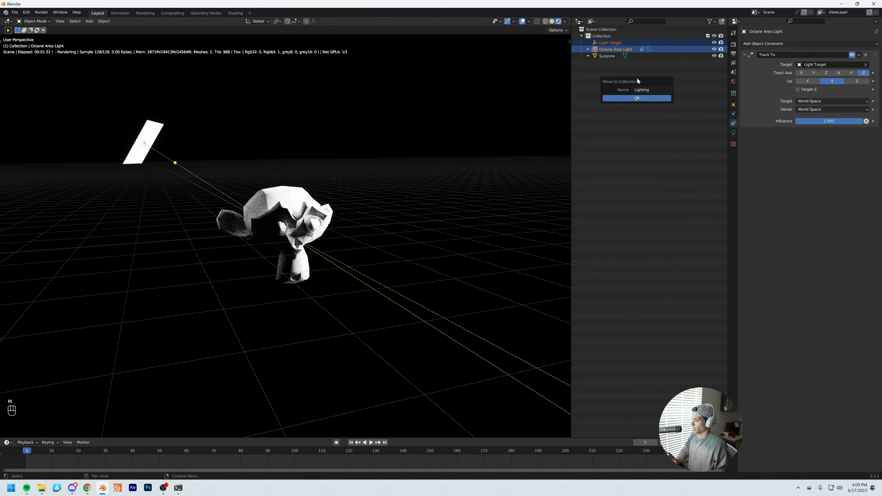
key("Return")
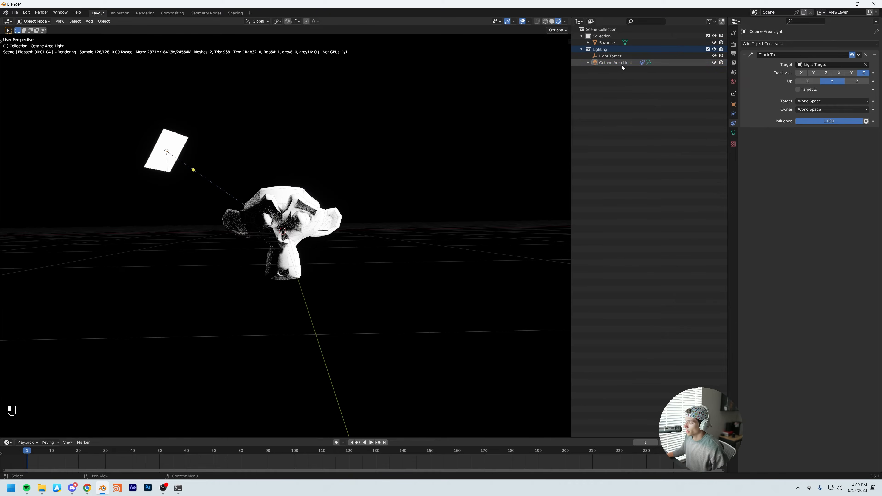
Step: Disable Camera Visibility in the Octane Area Light's Octane object layer settings
left_click(621, 64)
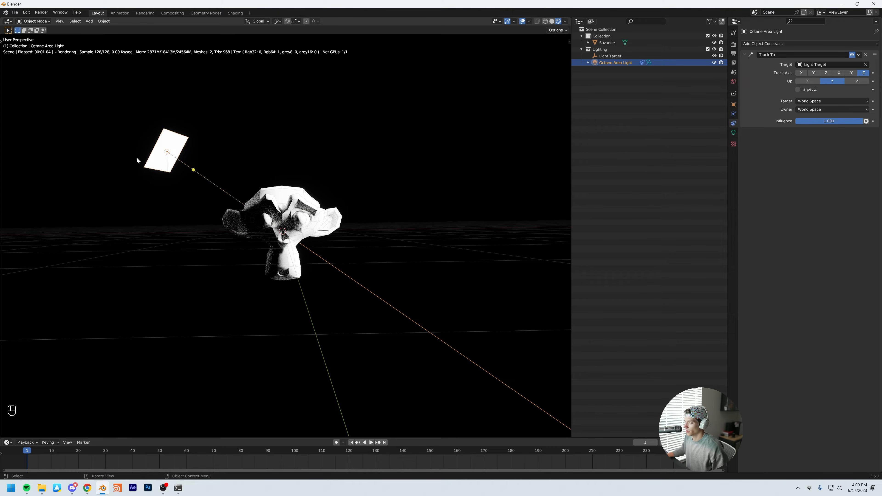
left_click(733, 105)
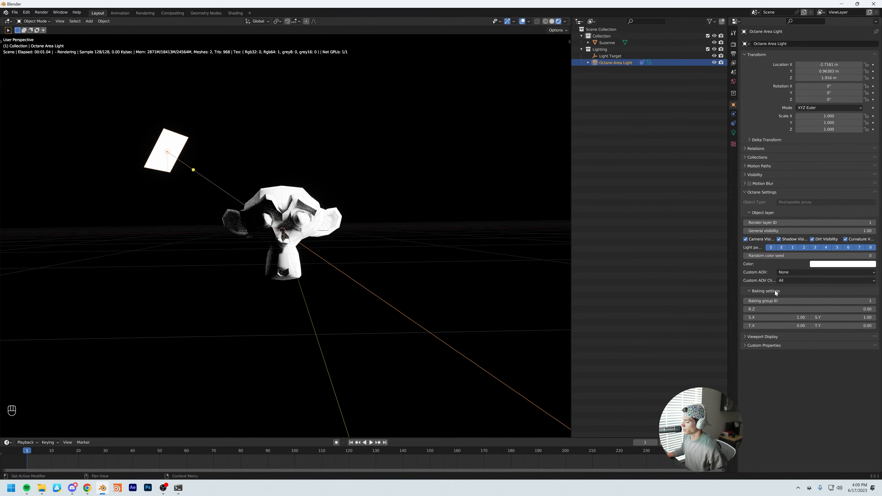
left_click_drag(731, 191, 726, 191)
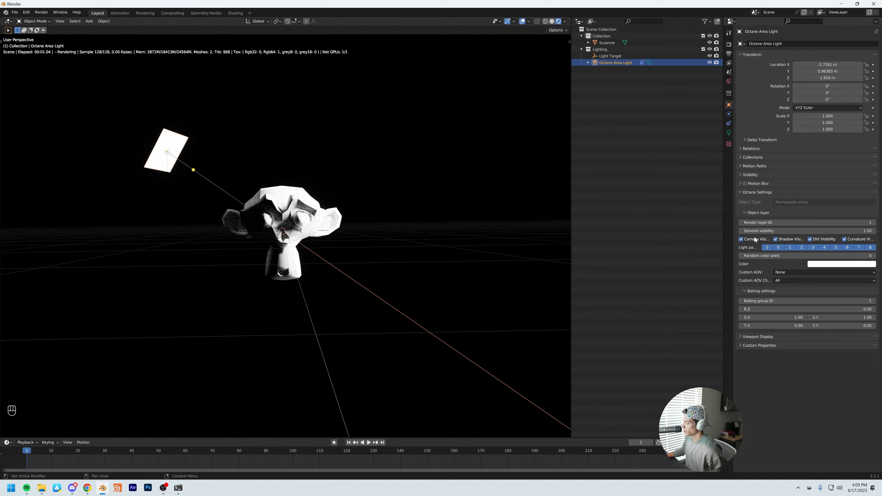
left_click(741, 240)
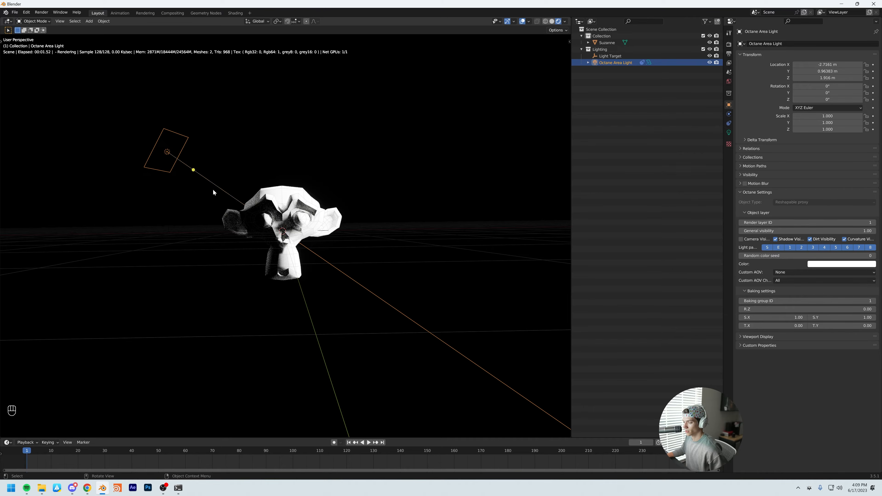
key("g")
right_click(212, 270)
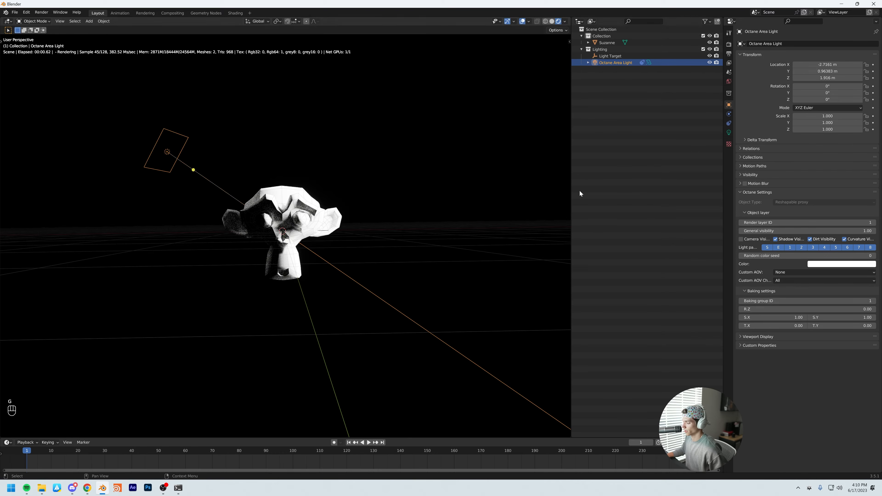
Step: Toggle the area light's Shadow Visibility off and on, and re-enable its Camera Visibility
left_click(775, 239)
left_click(775, 239)
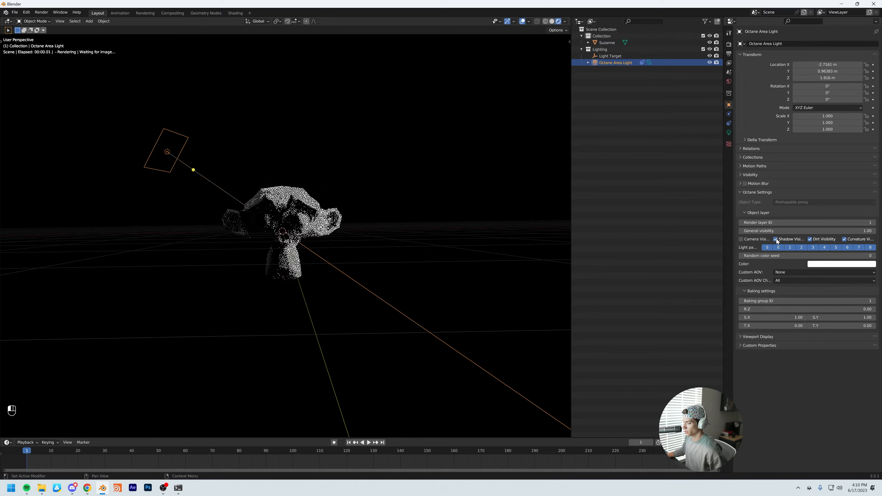
left_click(754, 240)
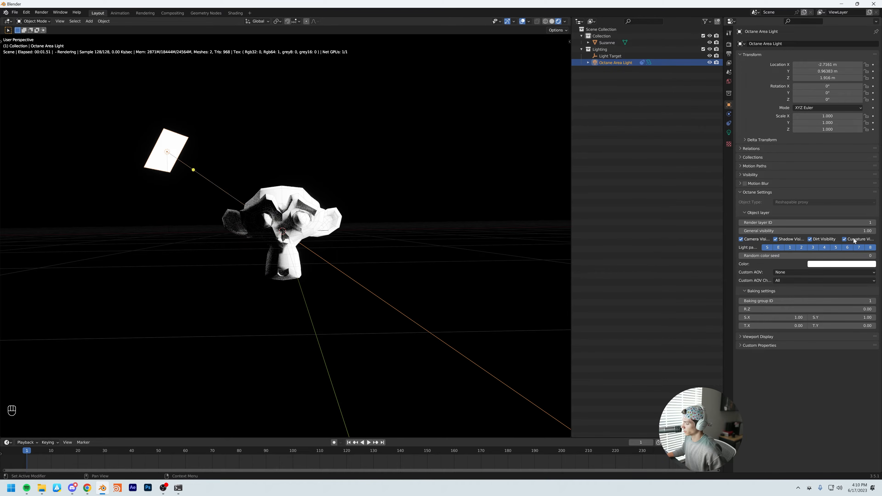
left_click_drag(733, 271, 745, 271)
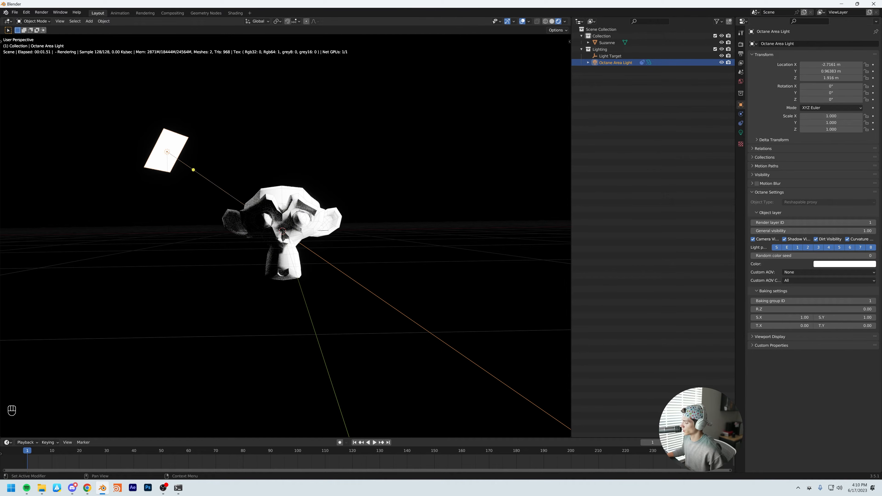
Step: Test toggling the area light's Camera Visibility, leave it enabled, and return to the light's object constraints
left_click(759, 240)
left_click(759, 239)
left_click(760, 239)
left_click(761, 238)
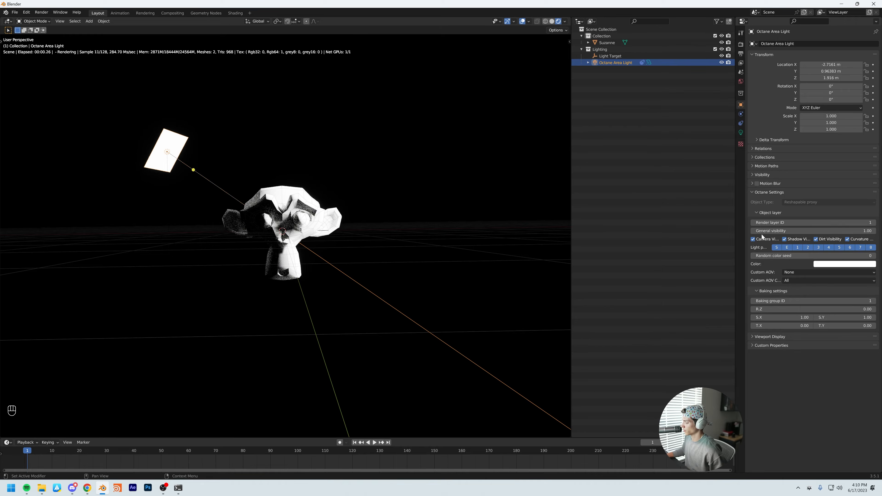
left_click(752, 193)
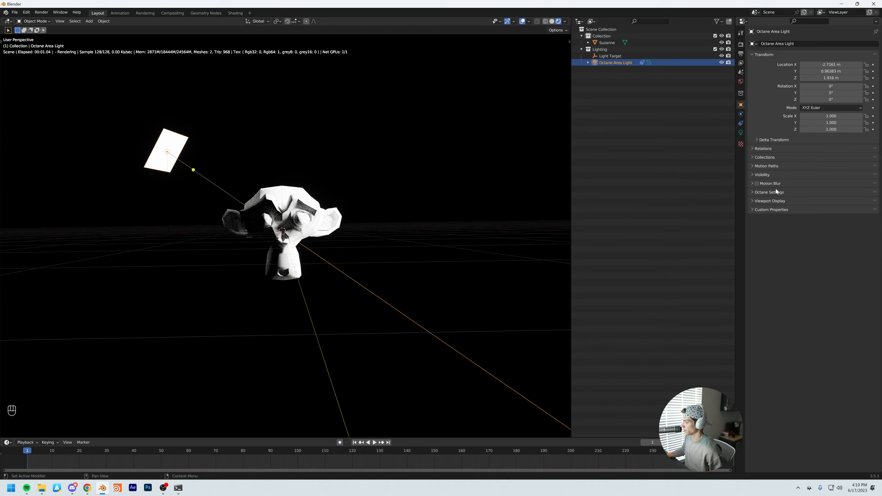
key("ctrl+z")
key("ctrl+z")
left_click(740, 123)
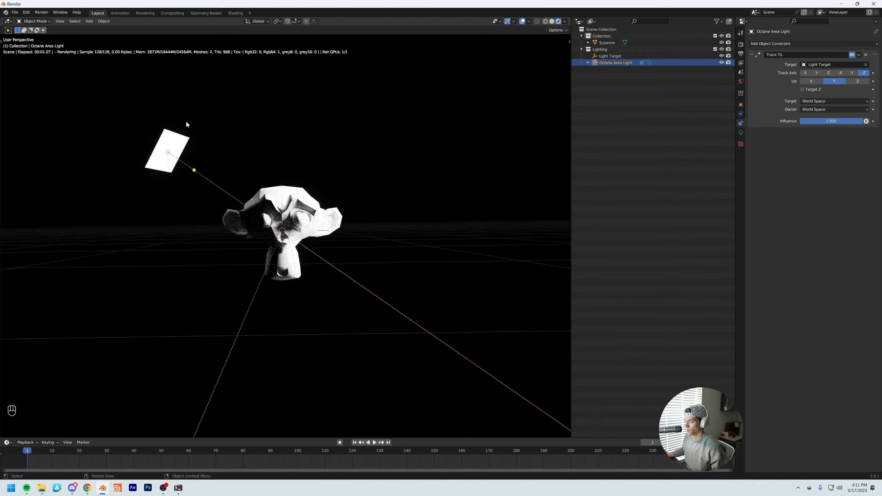
Step: Duplicate the Octane Area Light, lower the copy along Z, and shift it forward along Y in front of Suzanne
key("shift+d")
key("z")
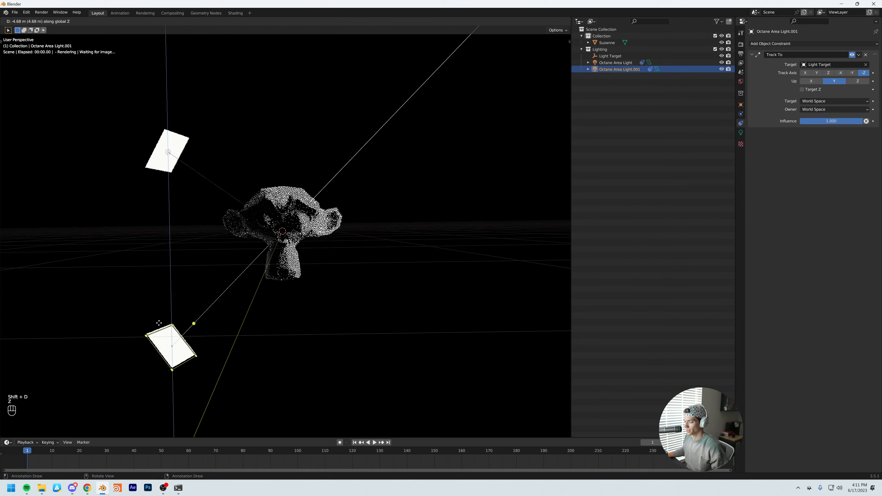
left_click(160, 330)
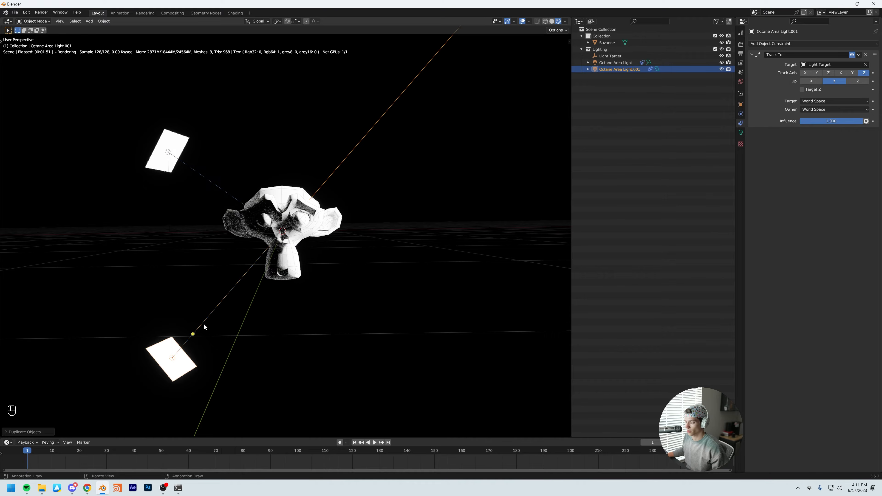
key("g")
key("y")
key("g")
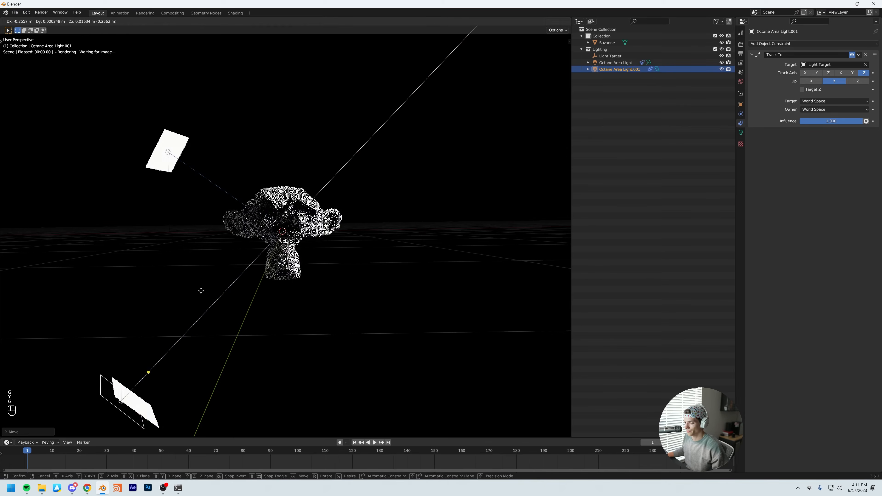
left_click(193, 291)
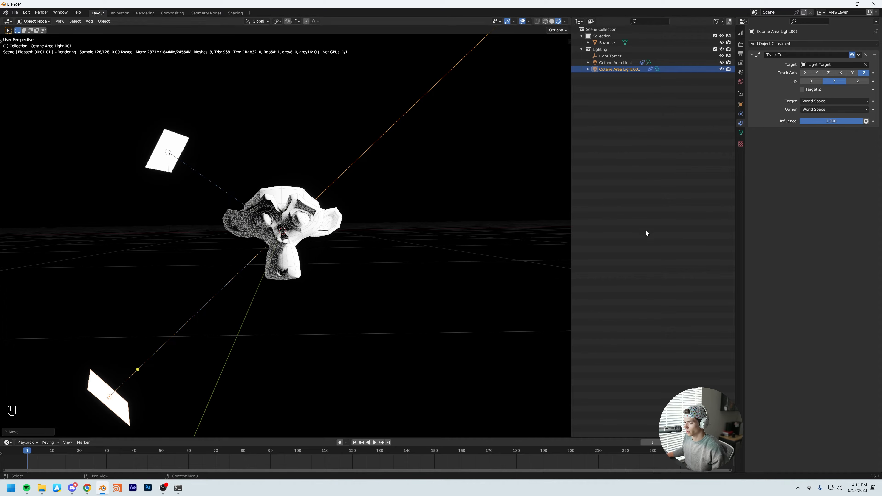
left_click(384, 303)
left_click(376, 361)
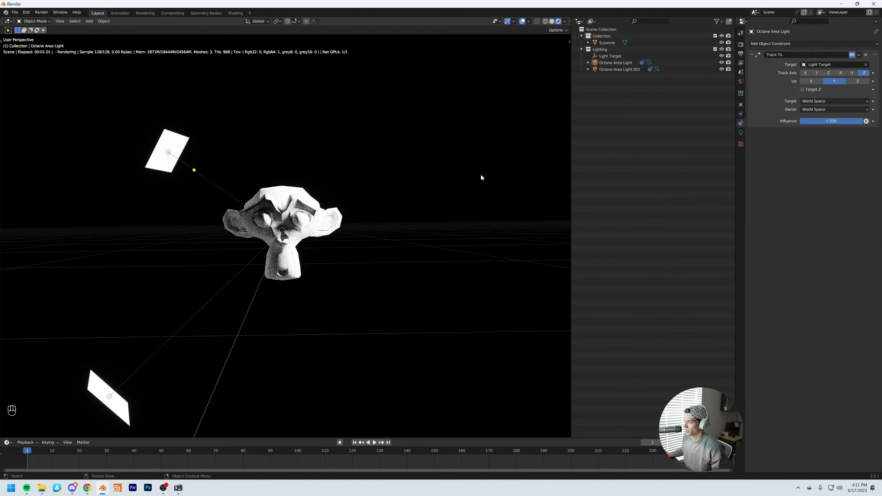
Step: Switch the viewport to solid shading and add a camera to the scene
left_click(551, 22)
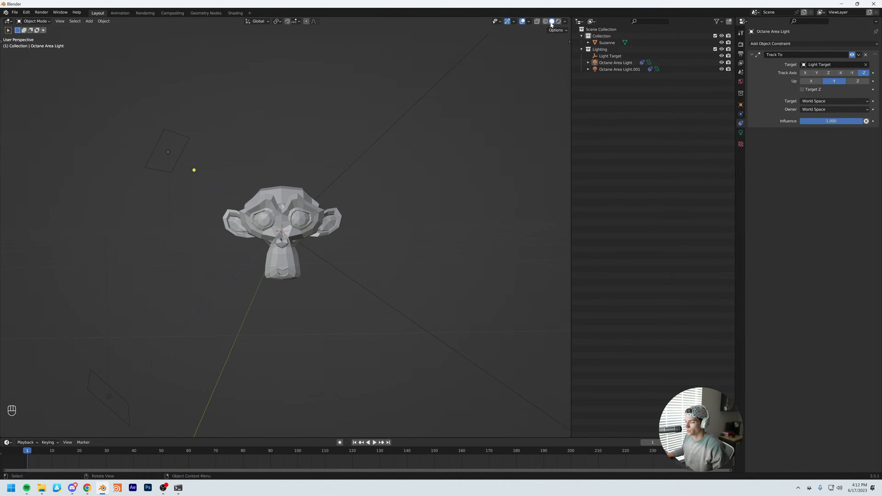
middle_click_drag(338, 184, 287, 240)
left_click_drag(195, 142, 239, 213)
left_click(397, 240)
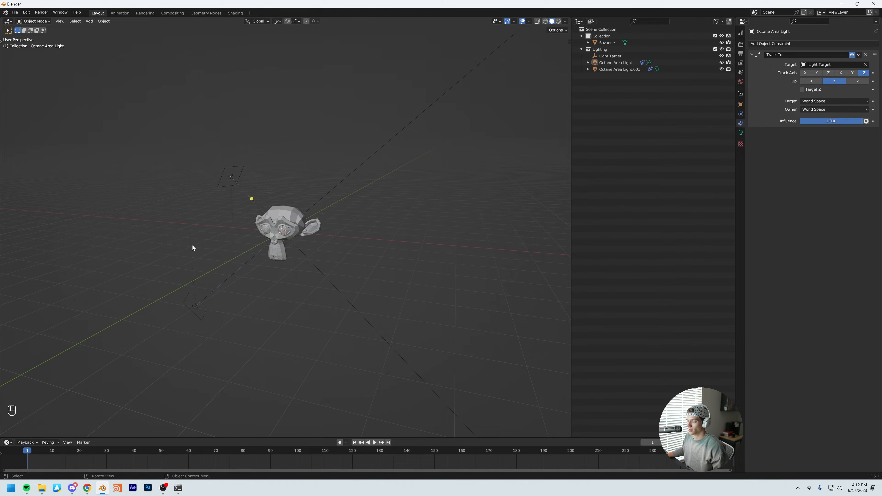
middle_click_drag(192, 245, 272, 249)
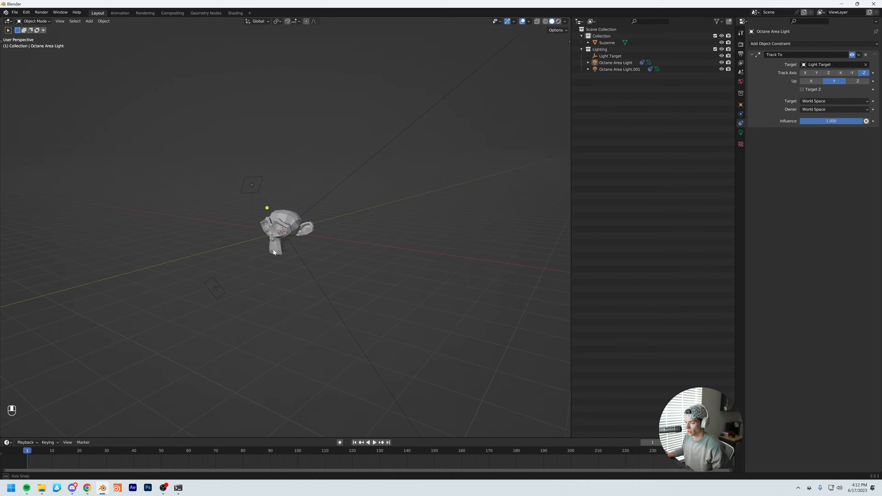
key("shift+a")
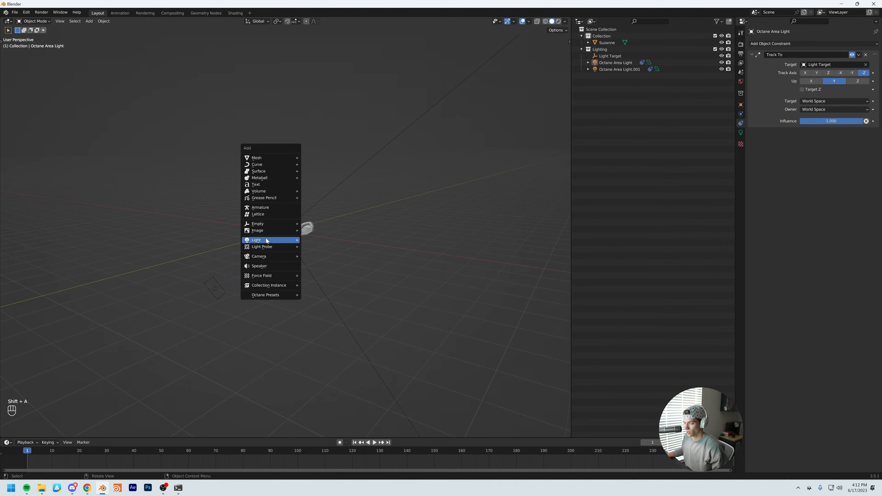
mouse_move(265, 256)
left_click(318, 257)
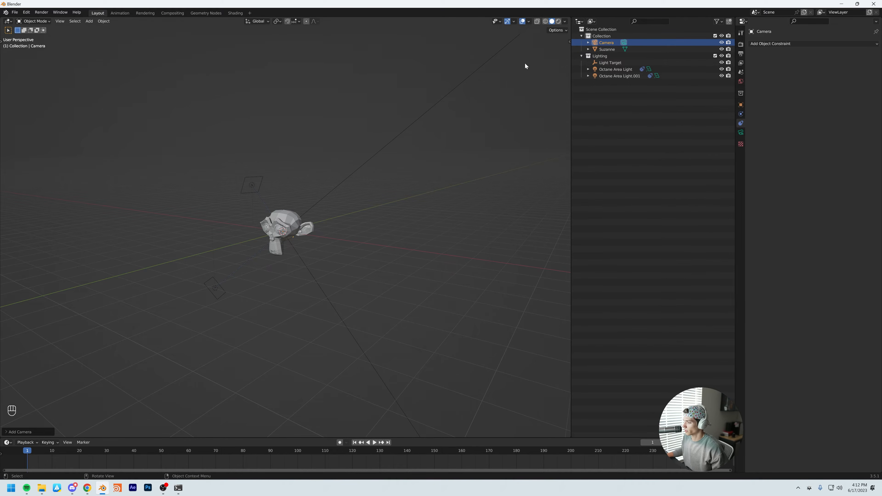
Step: Set the camera's rotation to X 90°, Y 0° and Z 0°
key("n")
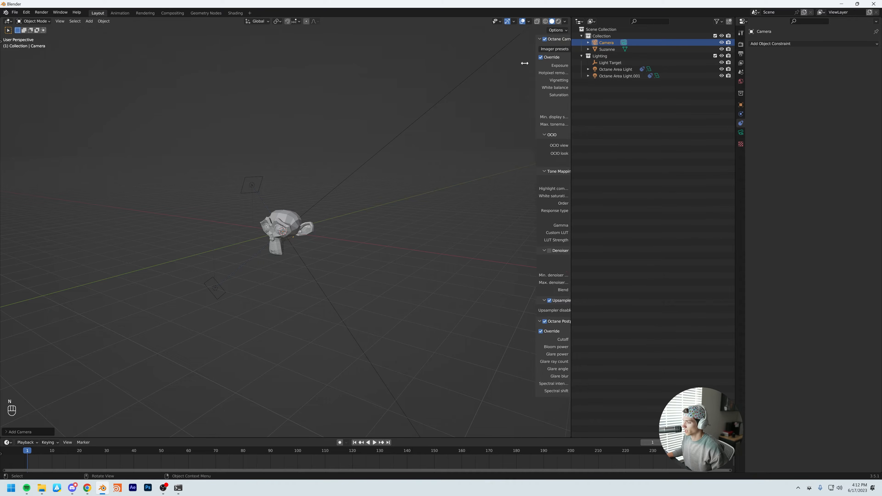
left_click(566, 42)
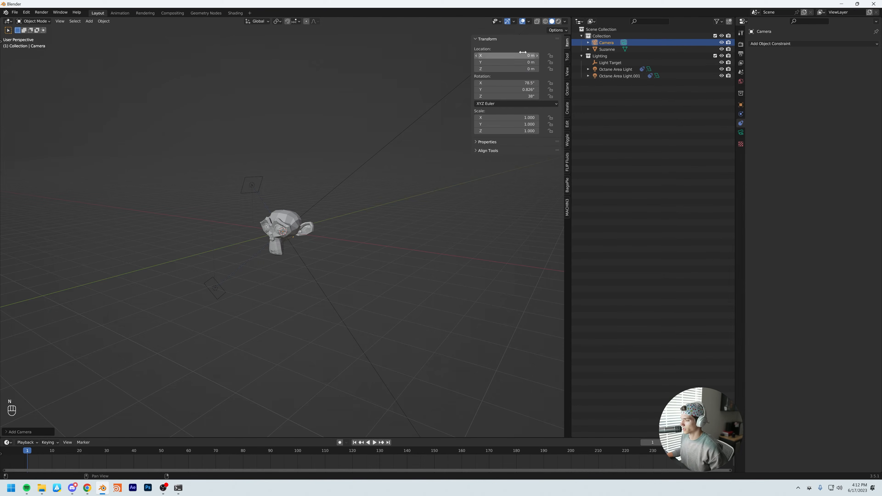
left_click(507, 83)
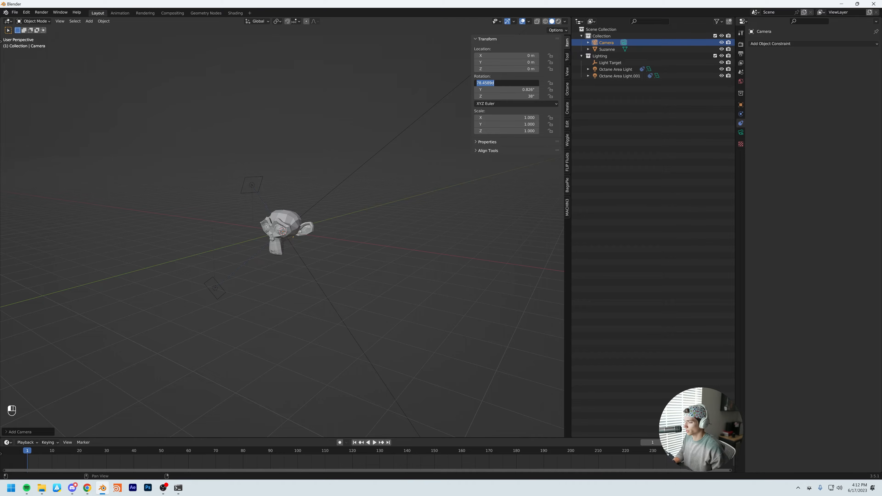
type("90")
key("Tab")
type("0")
key("Tab")
type("0")
key("shift+Tab")
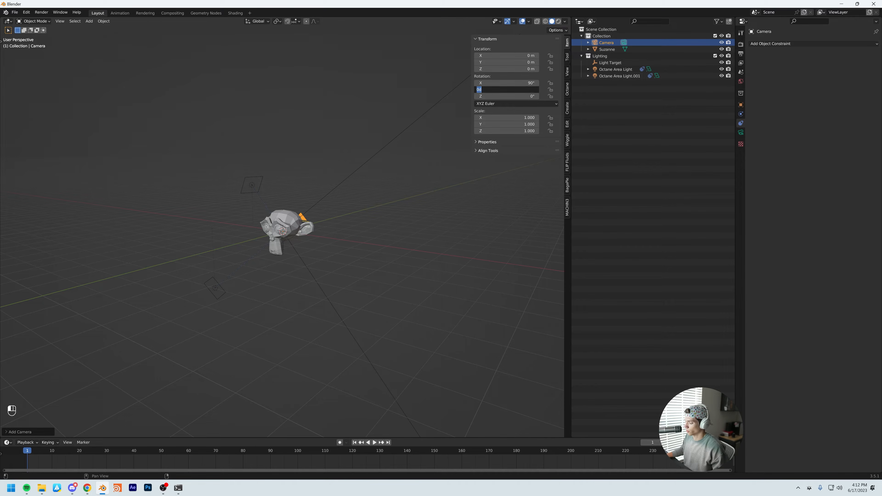
key("Return")
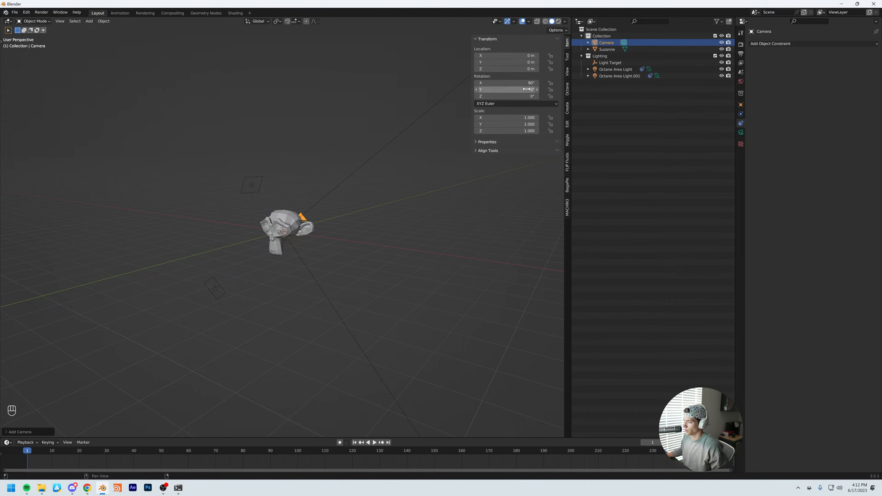
Step: Set the camera's Y location to -4 m
left_click(527, 61)
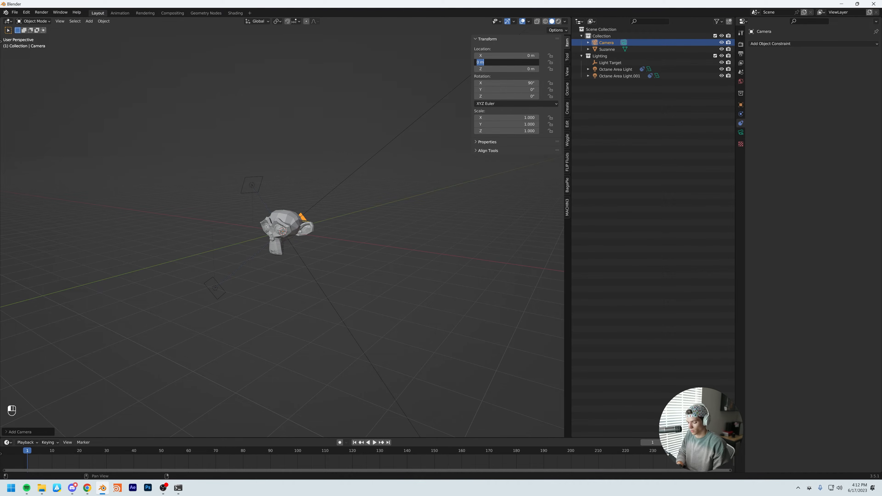
type("-4")
key("Return")
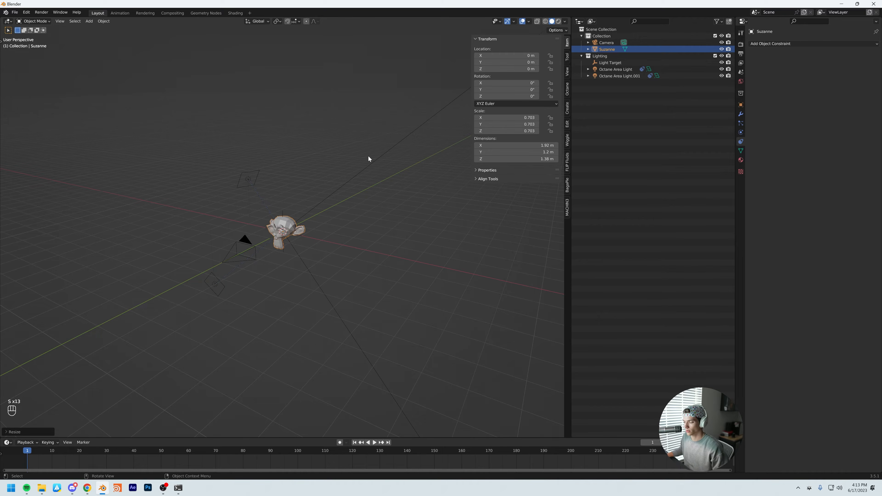
Step: Scale Suzanne uniformly to about 0.55 while looking through the camera so the head fits inside the frame
key("s")
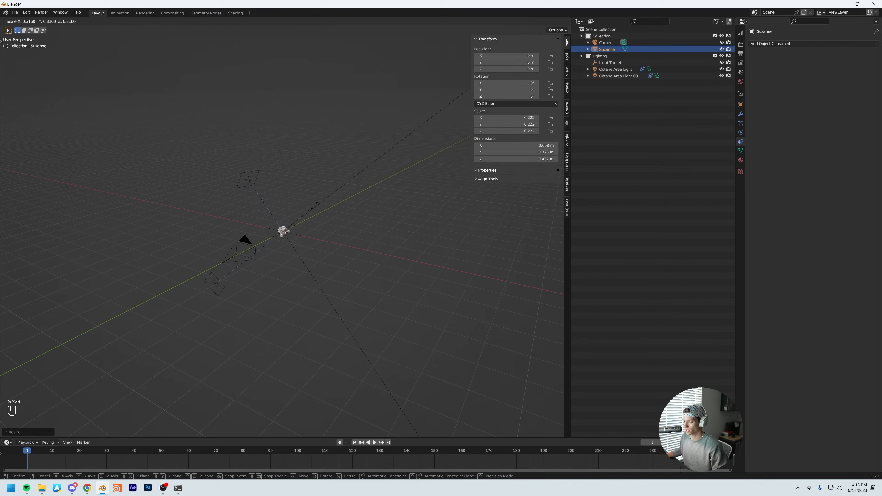
left_click(309, 209)
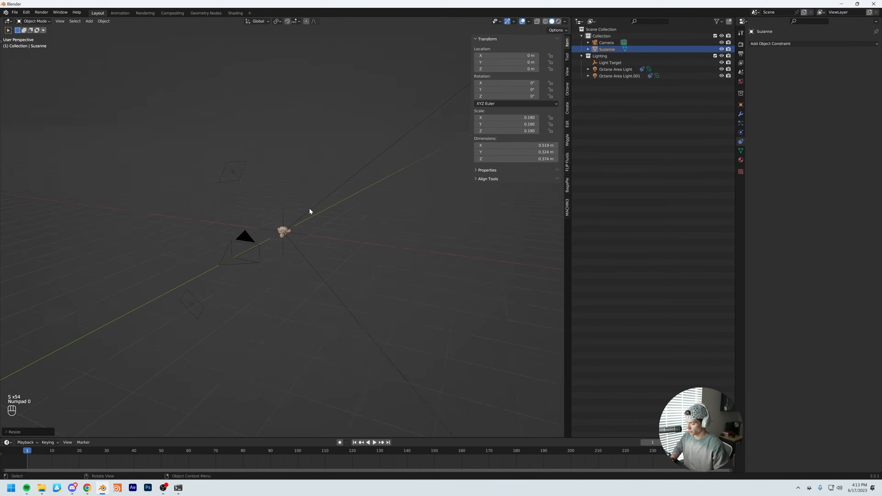
key("KP_0")
key("s")
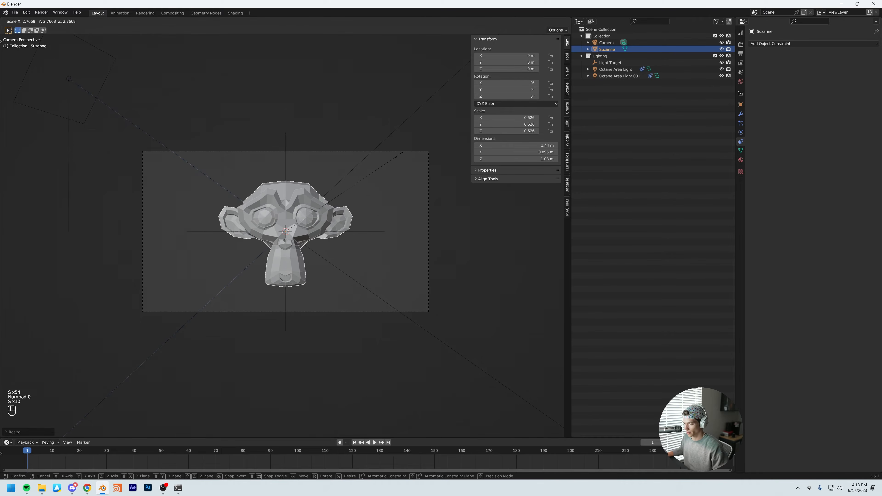
left_click(404, 153)
Step: Set the render output resolution to 3000 × 3000 px at a 50% scale
left_click(606, 42)
left_click(740, 44)
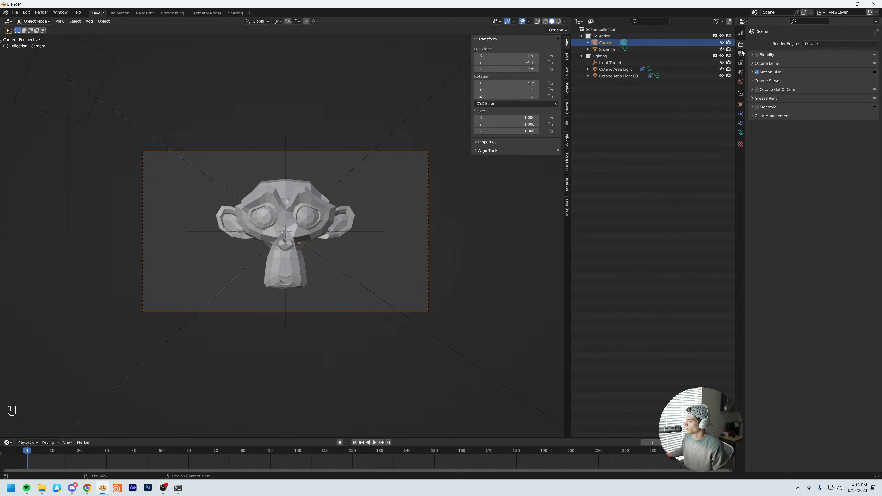
left_click(741, 54)
left_click(850, 52)
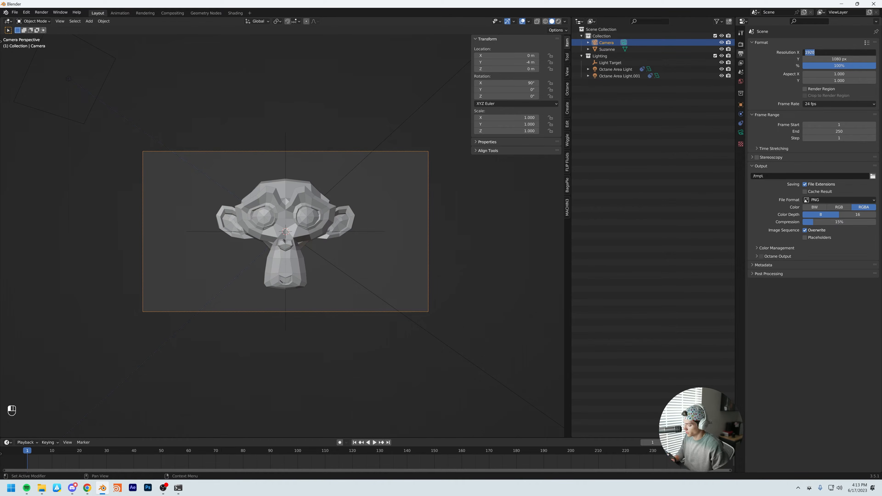
type("3000")
key("Tab")
type("300")
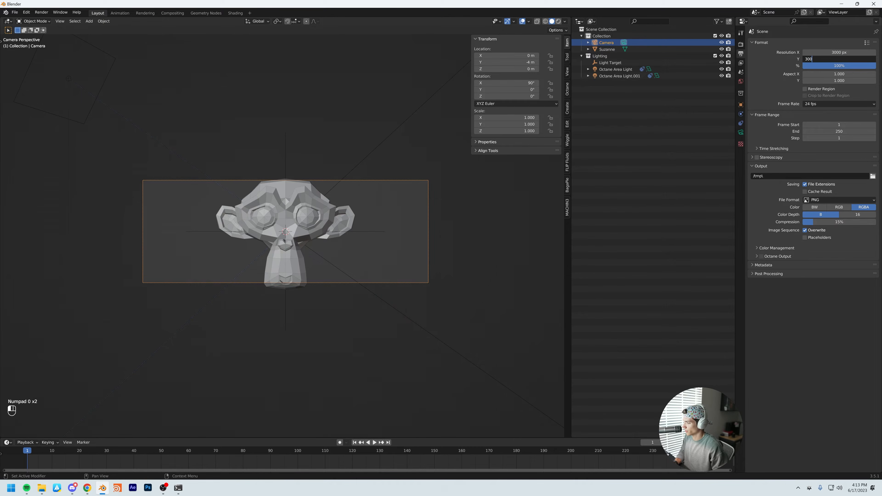
type("0")
key("Return")
left_click(843, 65)
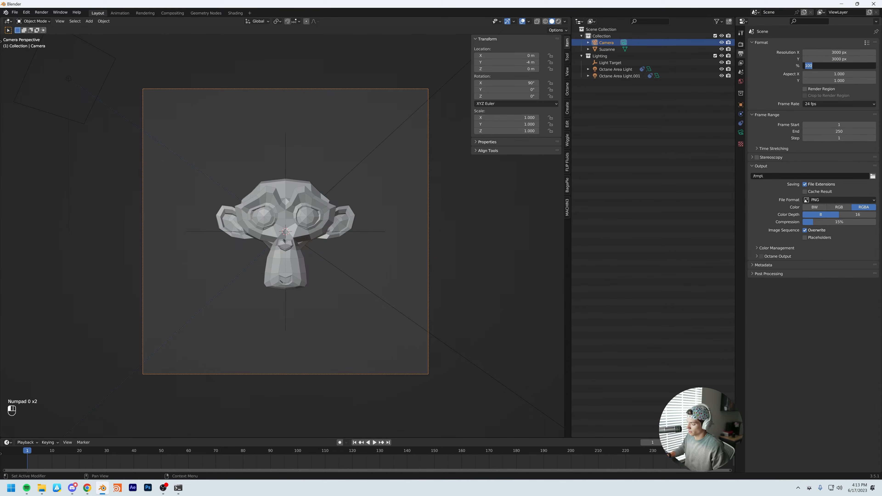
type("50")
key("Return")
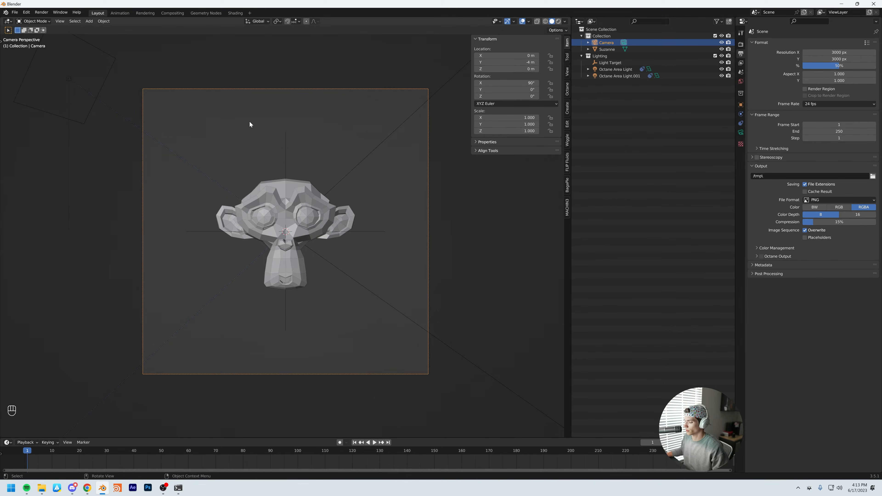
Step: Set the camera's focal length to 75 mm in its lens settings
middle_click_drag(235, 97, 289, 245)
left_click(741, 132)
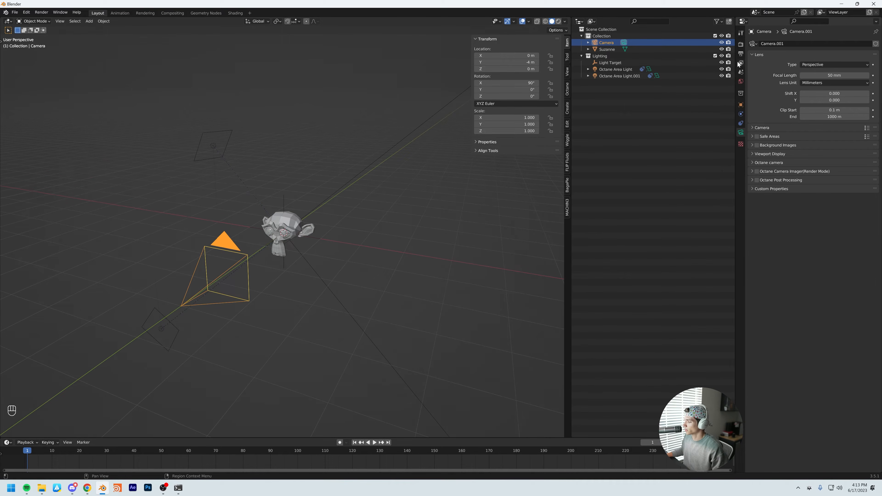
left_click(751, 127)
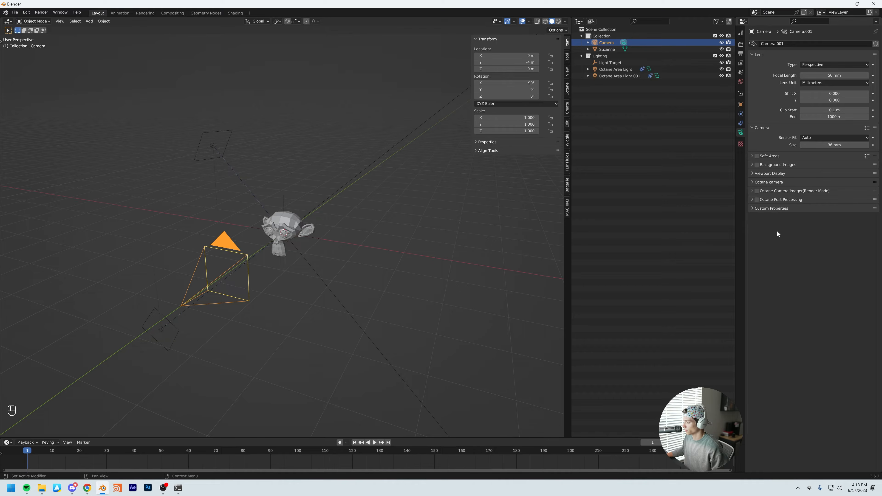
double_click(844, 75)
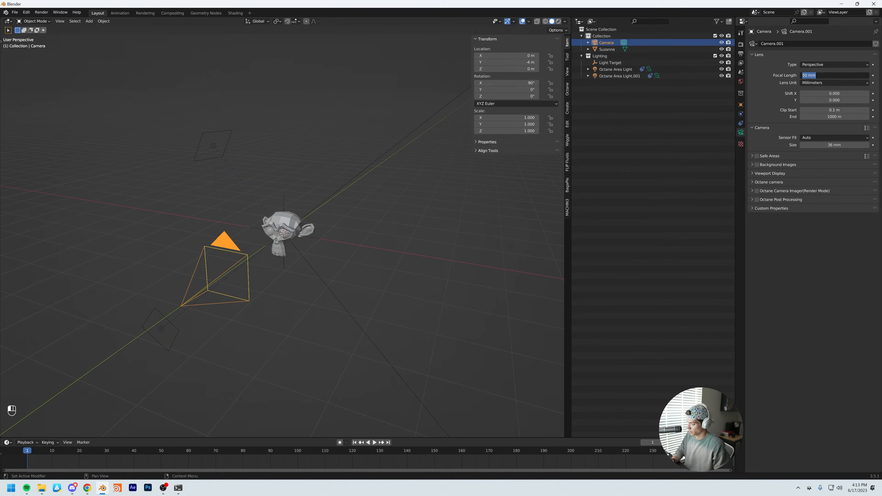
type("75")
key("Return")
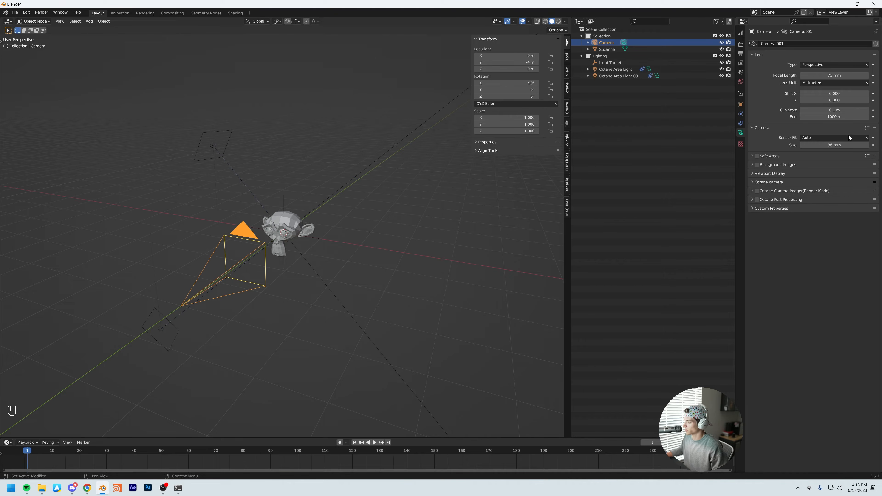
Step: Set the camera's sensor size to 22 mm and look through the camera
double_click(847, 145)
type("2")
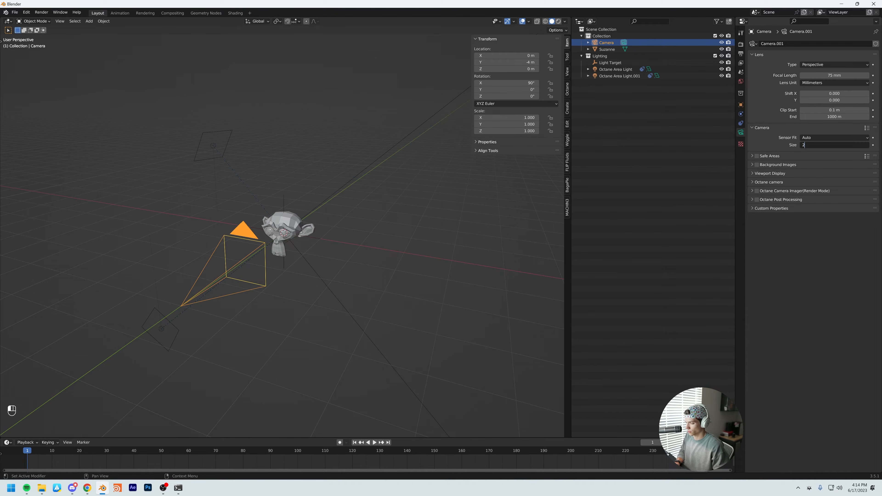
type("2")
key("Return")
key("KP_0")
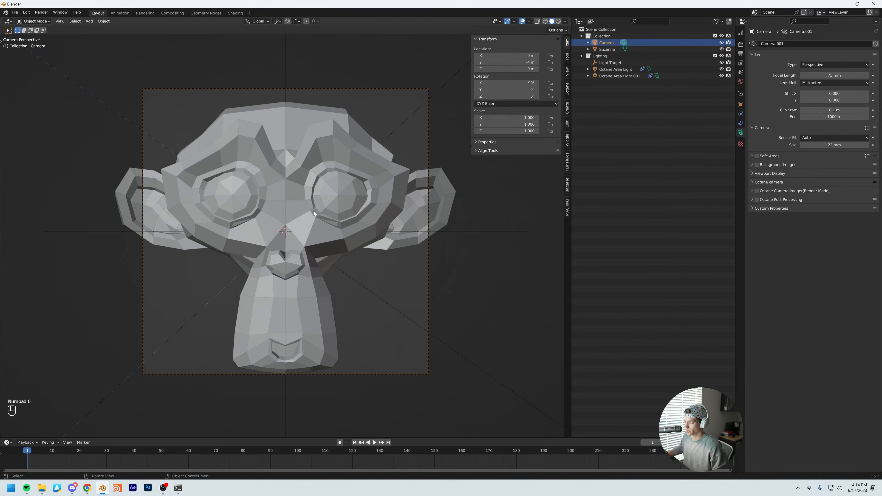
Step: Scale Suzanne down uniformly to about 0.32 so it fits the square camera frame, and apply the scale
left_click(377, 152)
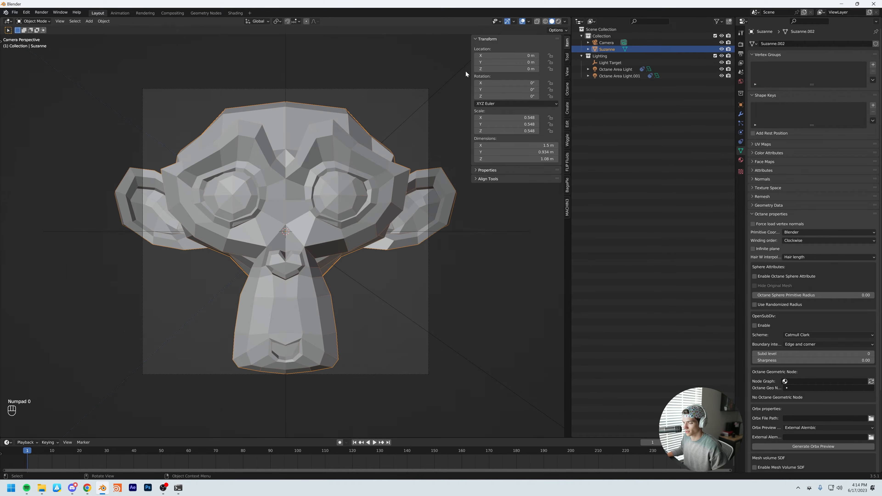
key("s")
key("s")
key("s")
key("s")
key("s")
key("s")
key("s")
key("s")
key("s")
key("s")
key("s")
key("s")
key("s")
key("s")
key("s")
key("s")
key("s")
key("s")
key("s")
key("s")
key("s")
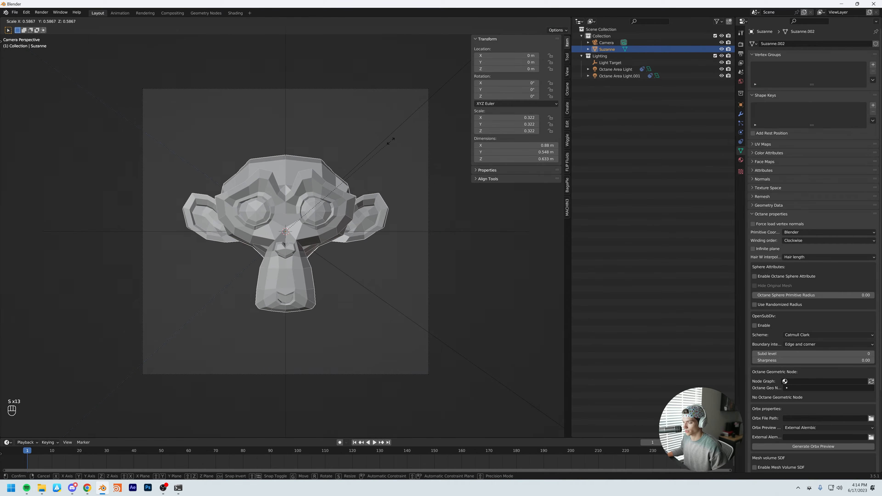
key("s")
key("s")
key("s")
key("s")
key("s")
key("s")
key("s")
left_click(391, 142)
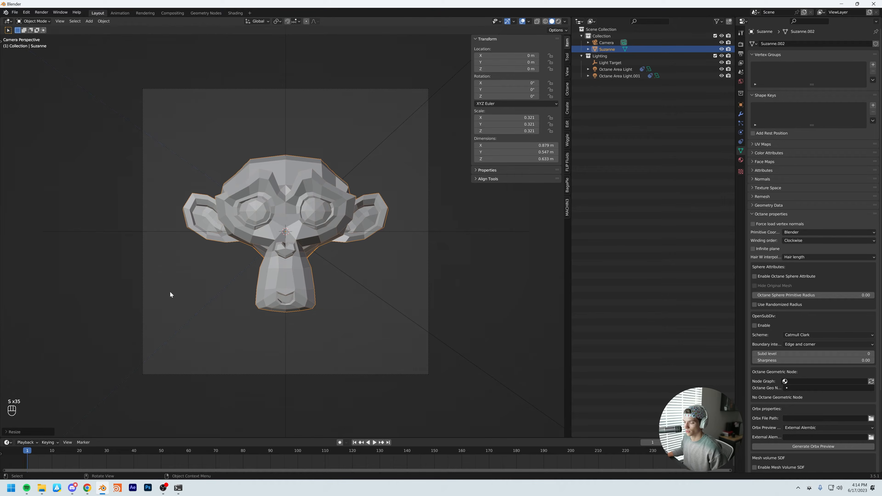
key("ctrl+a")
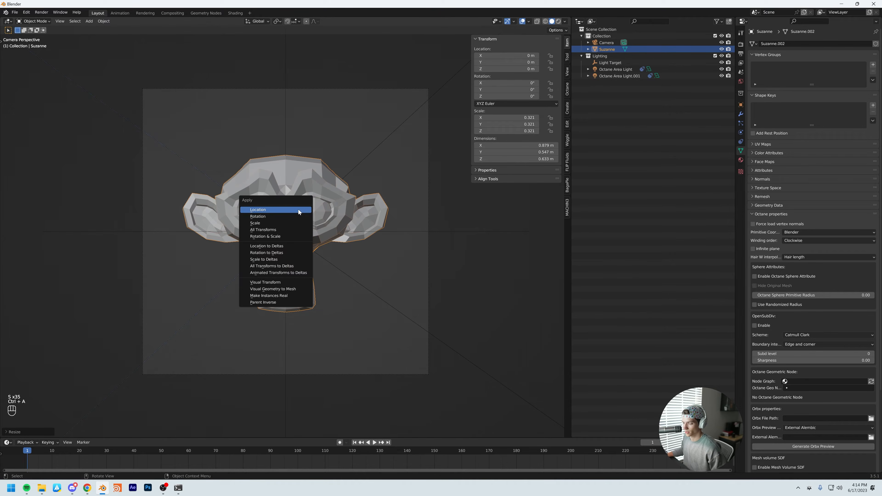
left_click(258, 224)
Step: Select the camera and examine its Octane camera settings, including the depth of field and aperture options
middle_click_drag(320, 222, 293, 235)
scroll(270, 239, "down", 7)
scroll(290, 236, "up", 3)
left_click(313, 211)
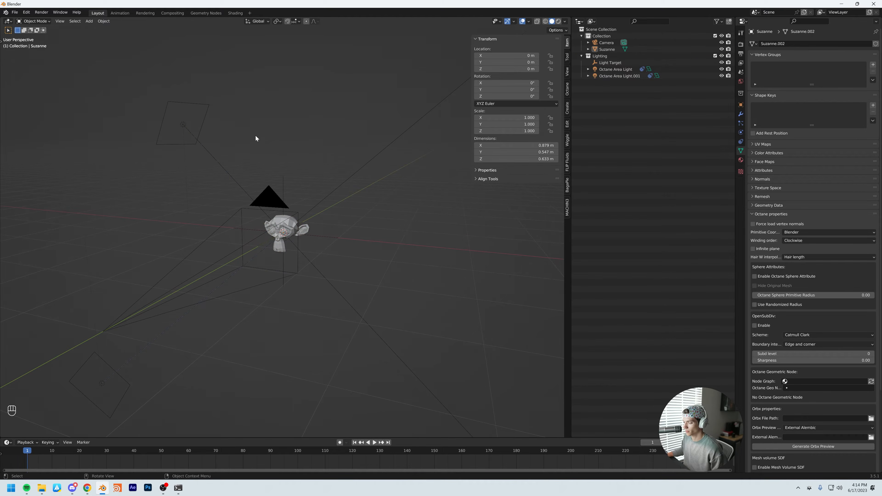
left_click_drag(114, 80, 405, 355)
left_click(405, 355)
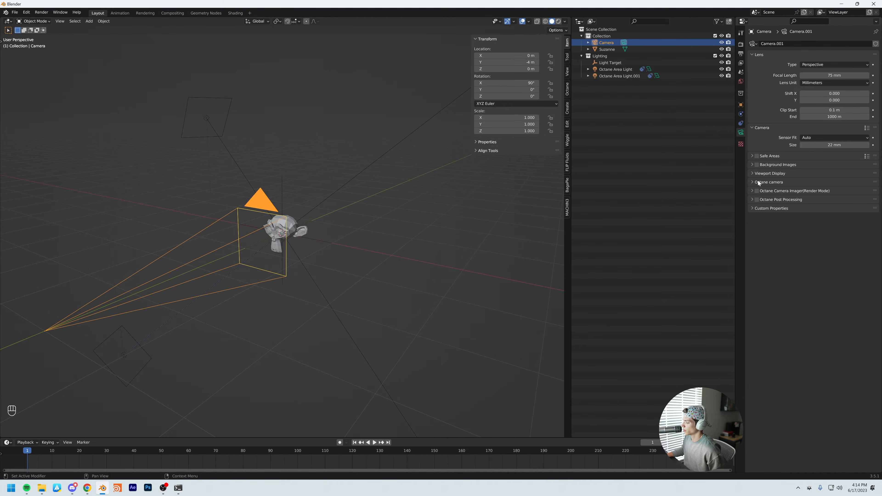
left_click(751, 182)
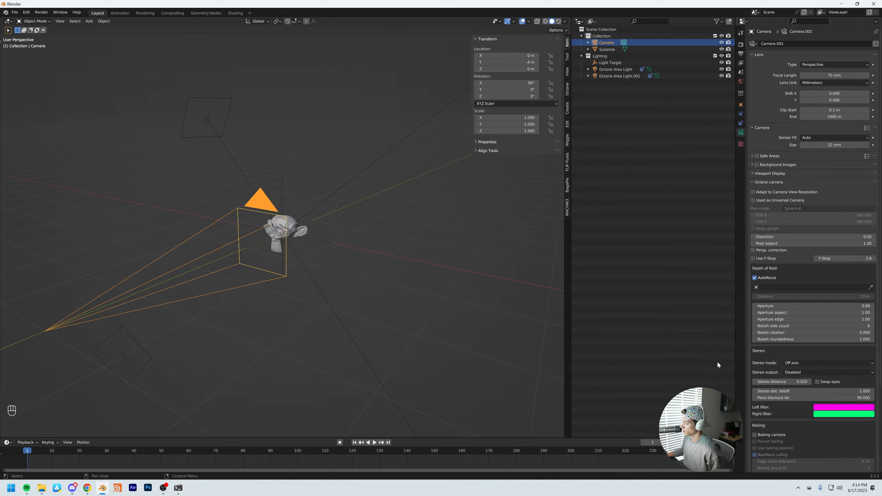
scroll(788, 360, "down", 4)
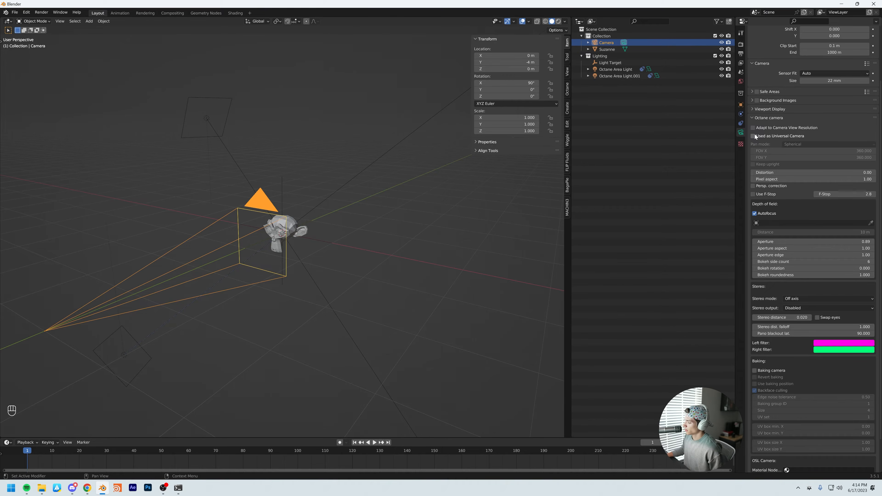
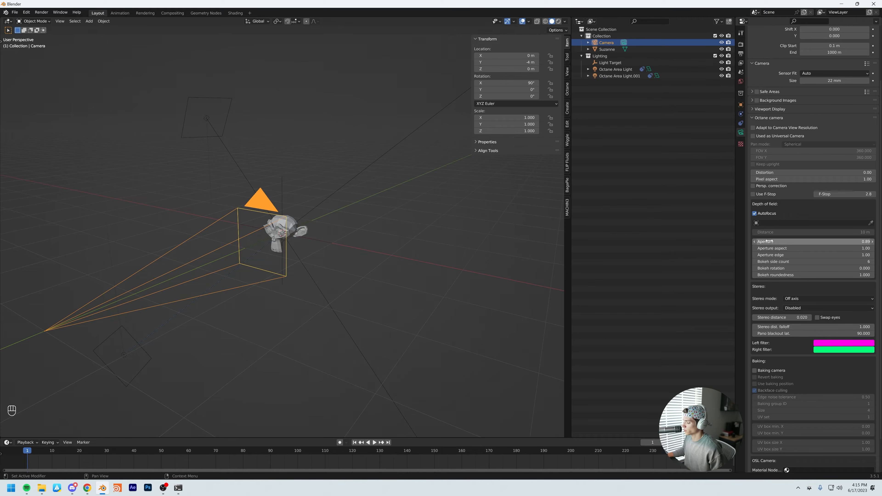
scroll(778, 250, "down", 3)
scroll(772, 381, "up", 6)
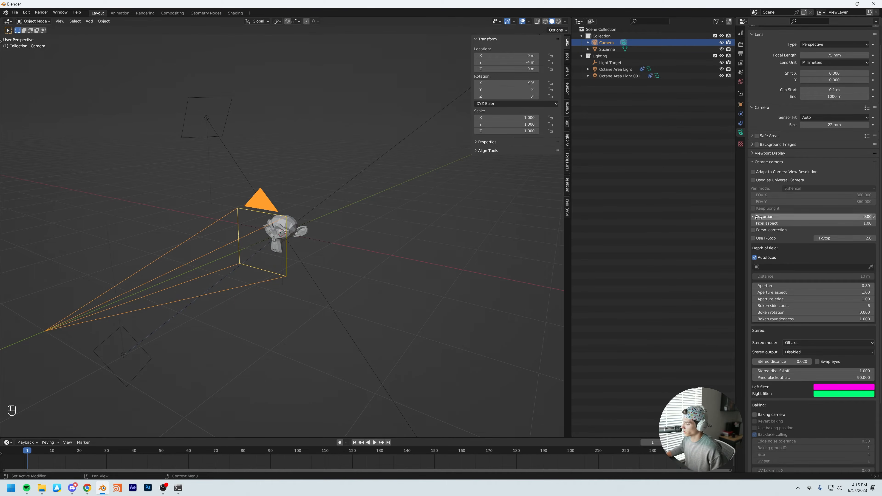
scroll(771, 172, "down", 4)
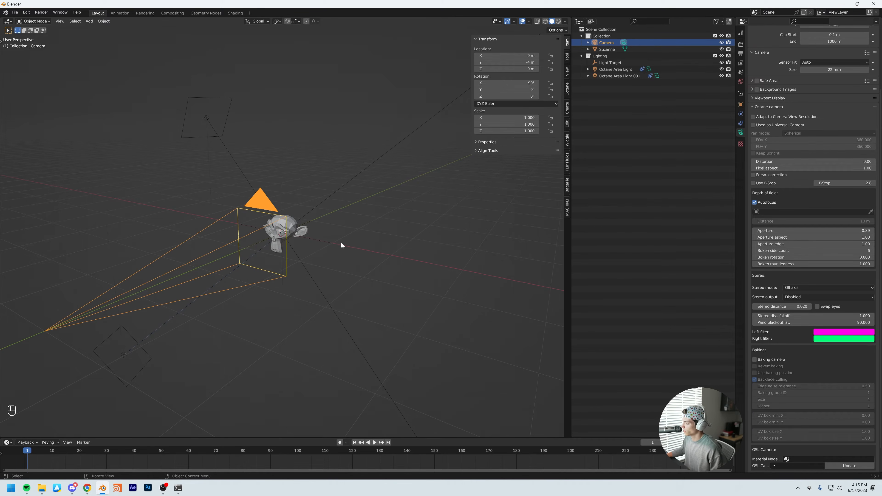
Step: Add a Plain Axes empty at the scene origin and rename it Camera Focus
middle_click_drag(317, 240, 291, 256)
left_click(352, 247)
middle_click_drag(284, 249, 284, 246)
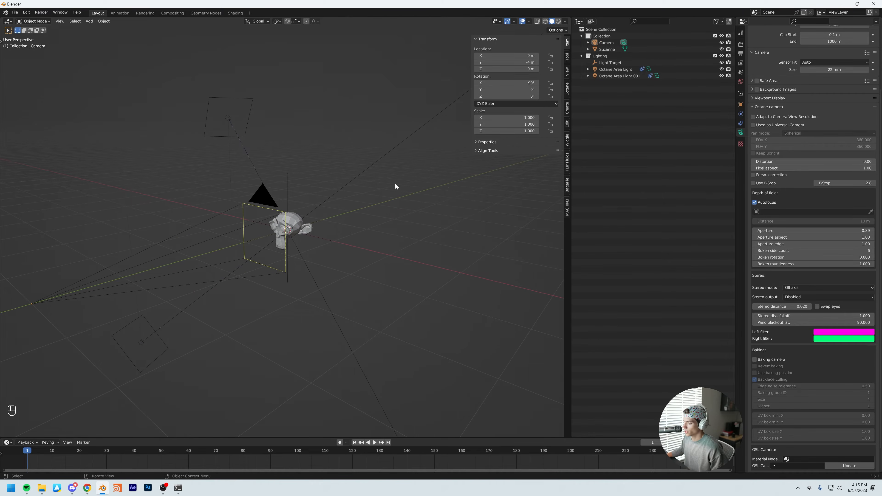
key("shift+a")
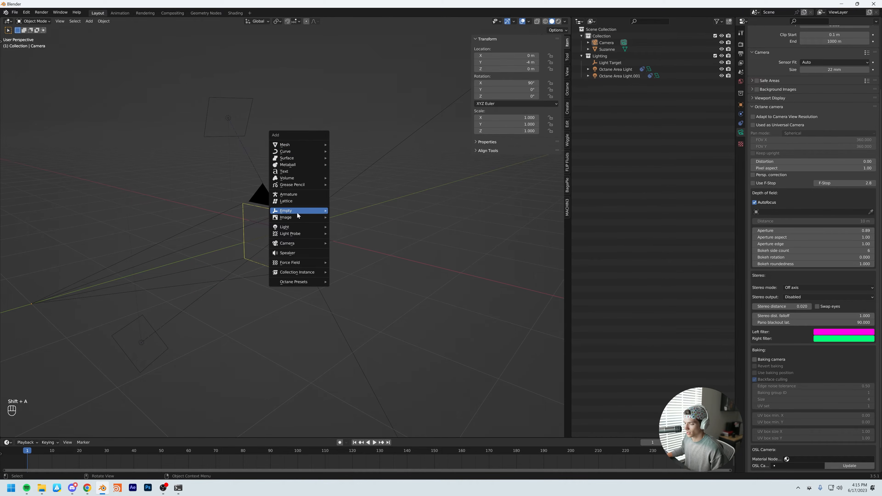
mouse_move(295, 211)
left_click(348, 210)
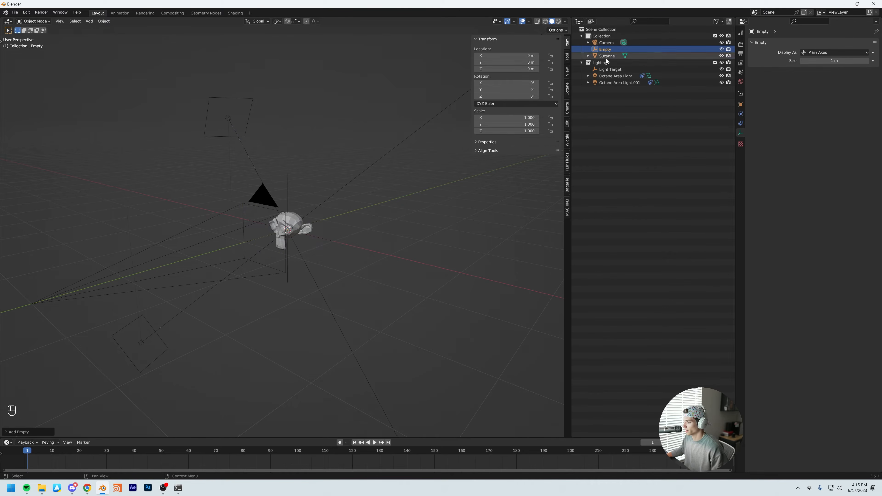
double_click(605, 49)
type("Camera Focus")
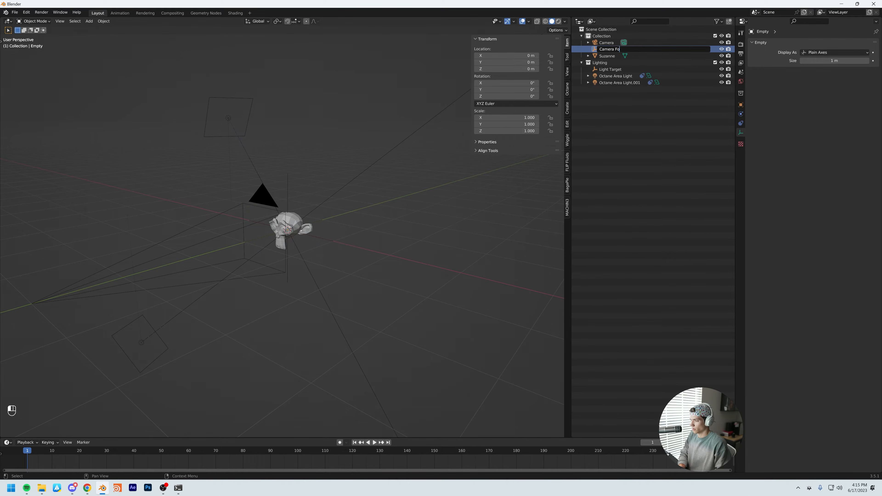
key("Return")
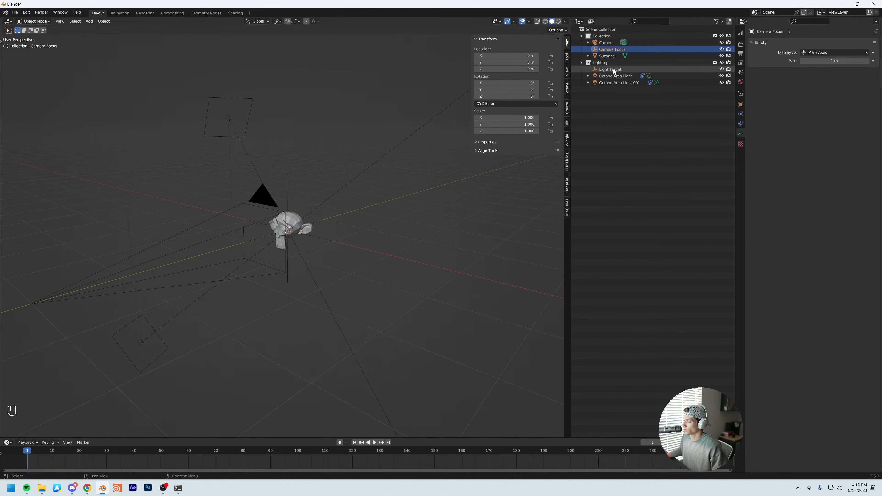
Step: Turn off Autofocus in the camera's Octane depth of field settings and choose Camera Focus as the focus object
left_click(606, 43)
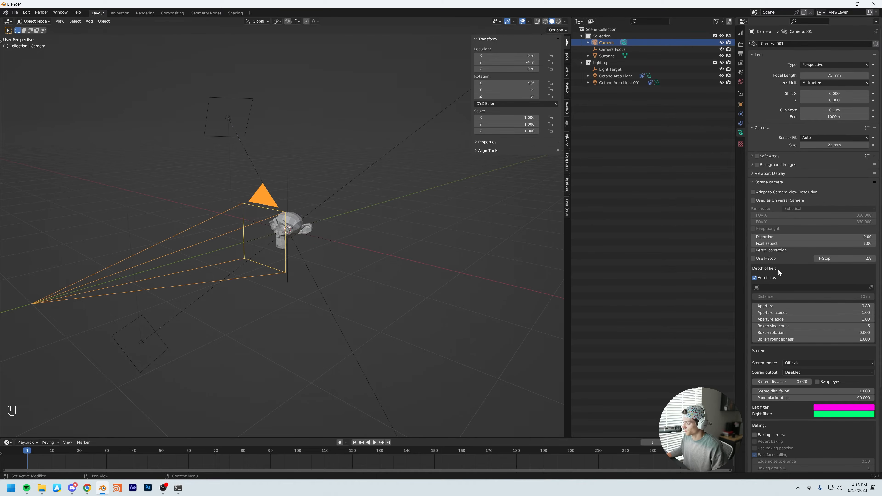
left_click(754, 278)
left_click(813, 287)
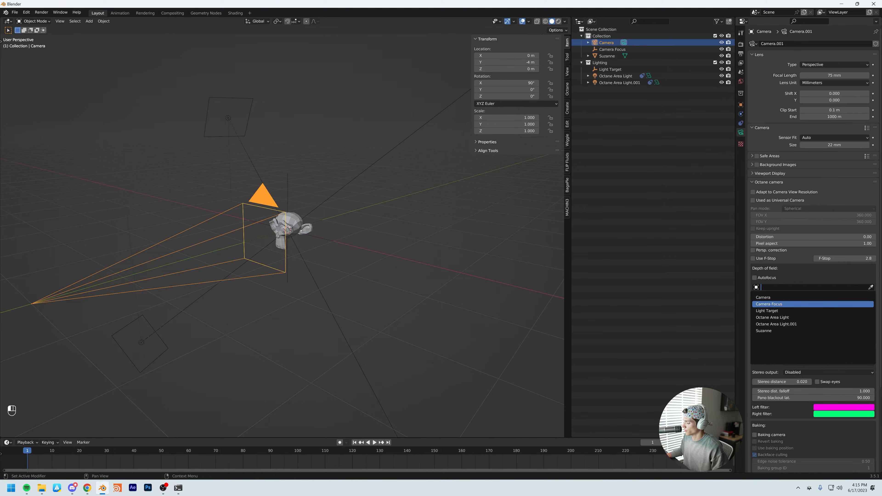
left_click(813, 304)
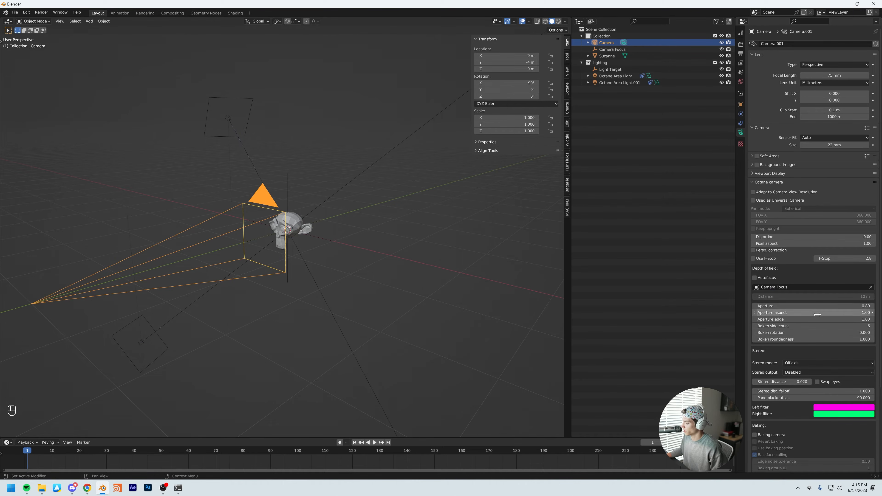
Step: In the rendered camera view, duplicate Suzanne behind the original at about X 0.57, Y 2.85, Z 0.57 m and rotate the copy freely
key("KP_0")
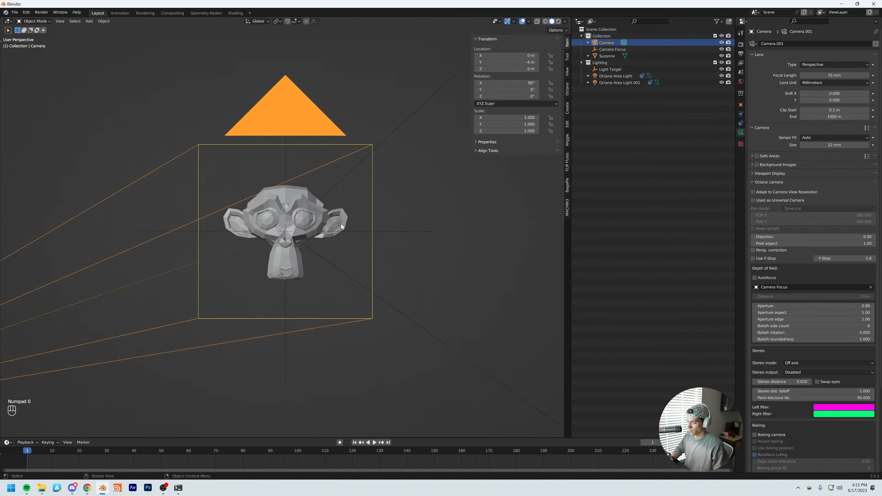
left_click(558, 21)
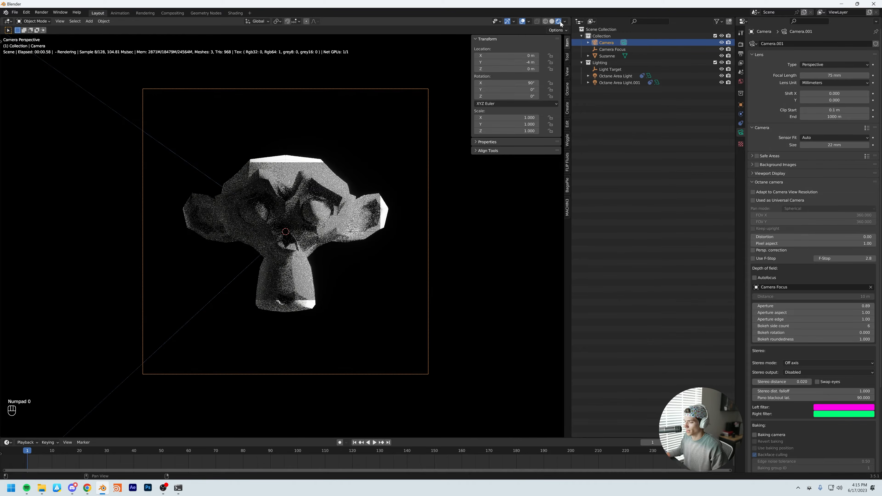
left_click(308, 181)
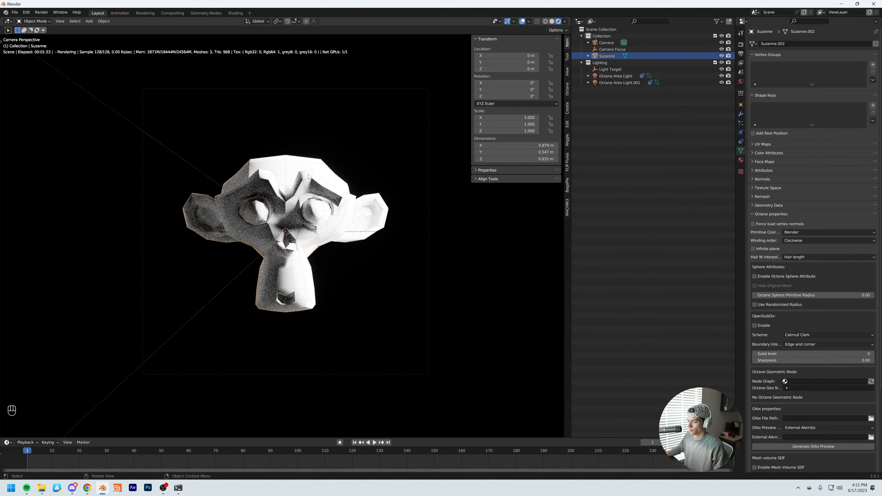
key("shift+d")
key("y")
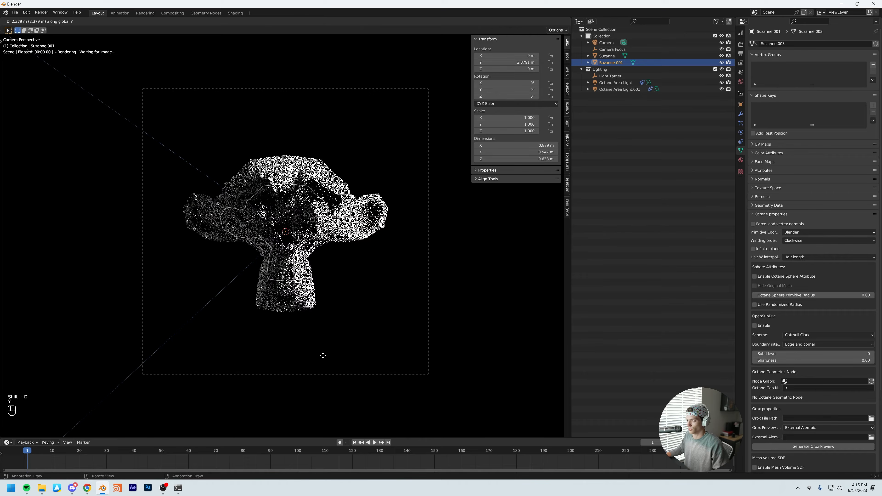
key("g")
left_click(413, 286)
key("r")
key("r")
left_click(374, 152)
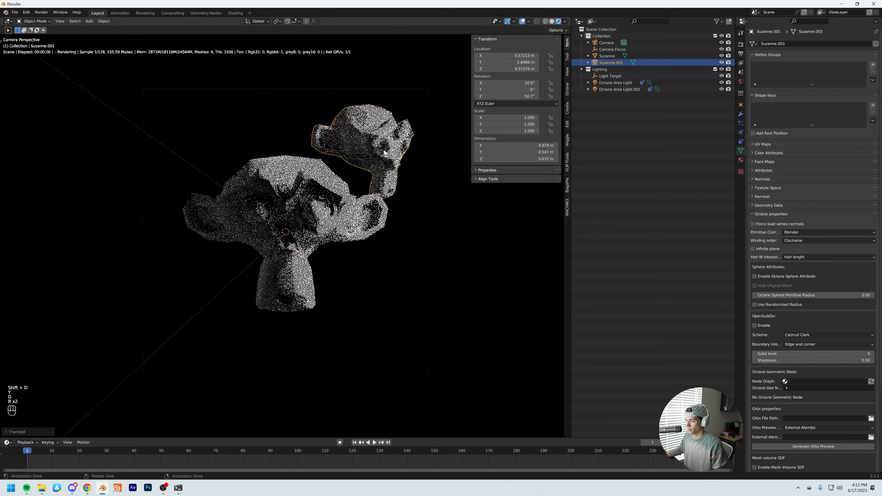
Step: Duplicate the background Suzanne, rotate the new copy freely and place it at about X -0.62, Y 3.07, Z -0.40 m
key("shift+d")
left_click(202, 285)
key("r")
key("r")
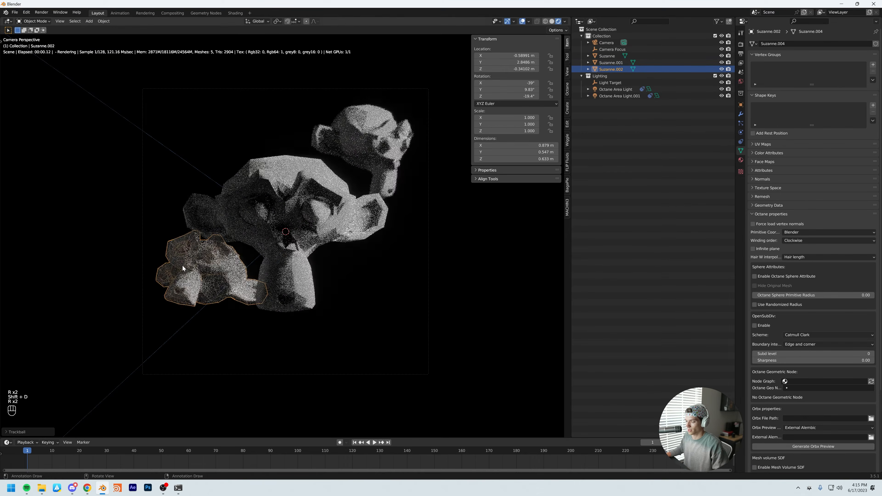
key("g")
key("g")
key("y")
left_click(222, 296)
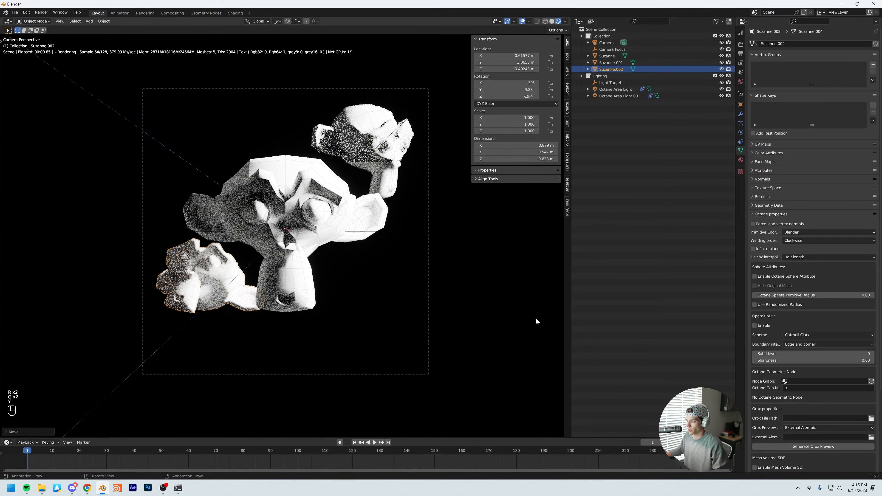
Step: Hide the viewport overlays and set the camera's Octane depth of field aperture to 3
left_click(644, 229)
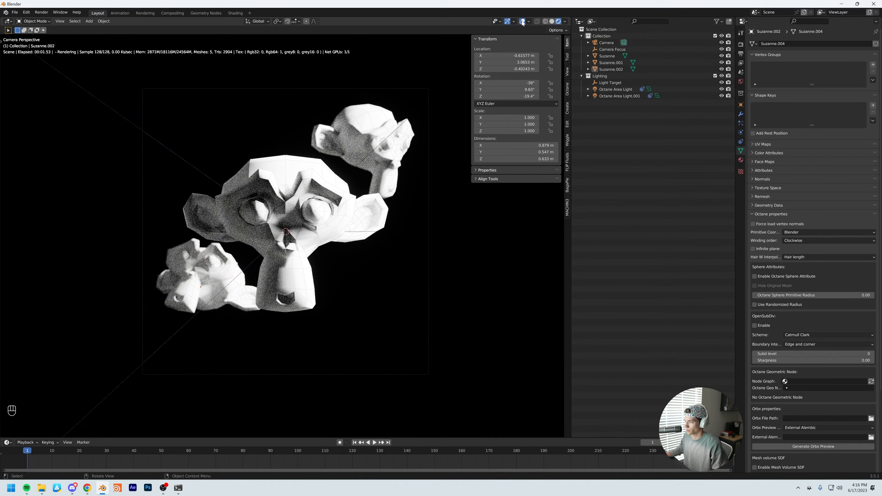
left_click(522, 22)
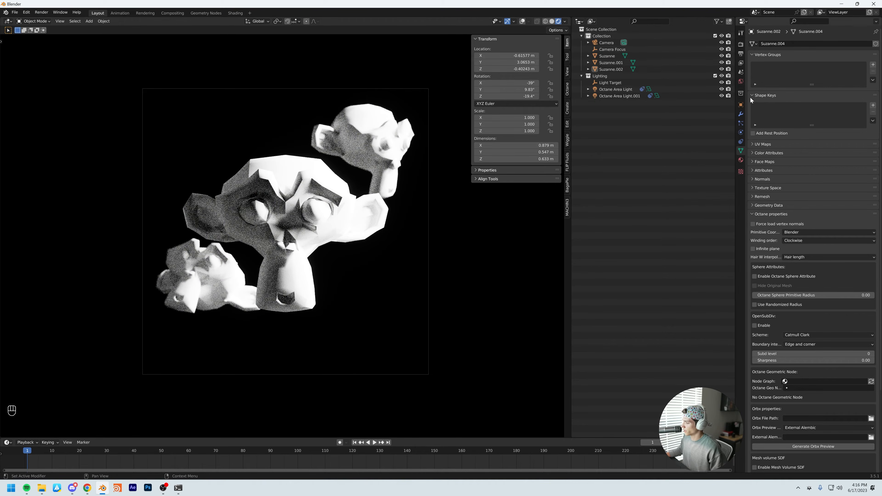
left_click(608, 42)
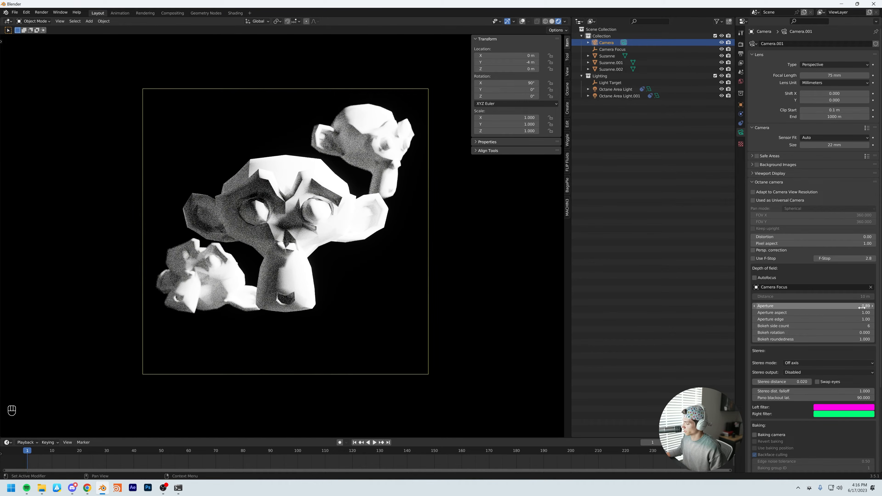
double_click(847, 306)
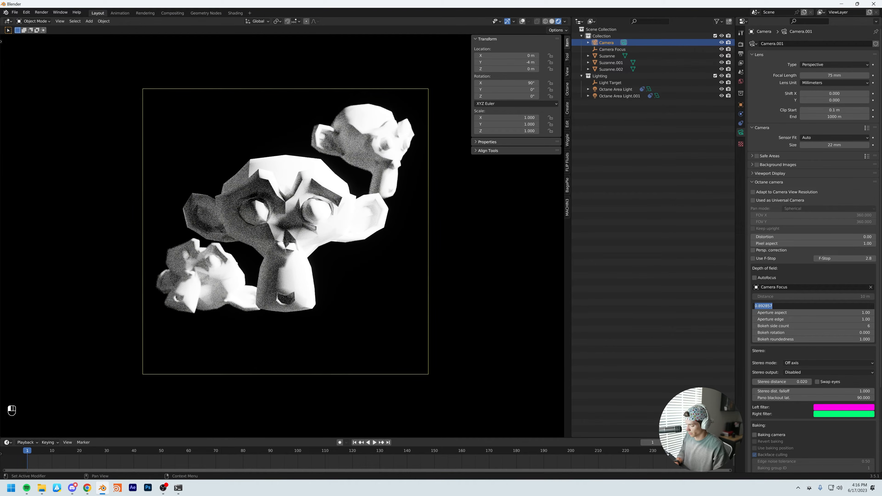
type("3")
key("Return")
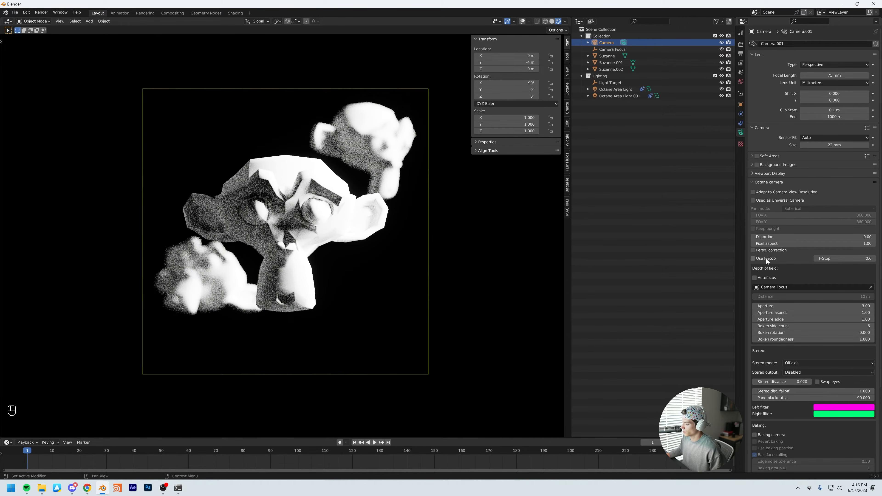
Step: Enable Use F-Stop in the camera's Octane settings and set the F-Stop to 10
left_click(752, 259)
left_click(840, 259)
key("BackSpace")
key("BackSpace")
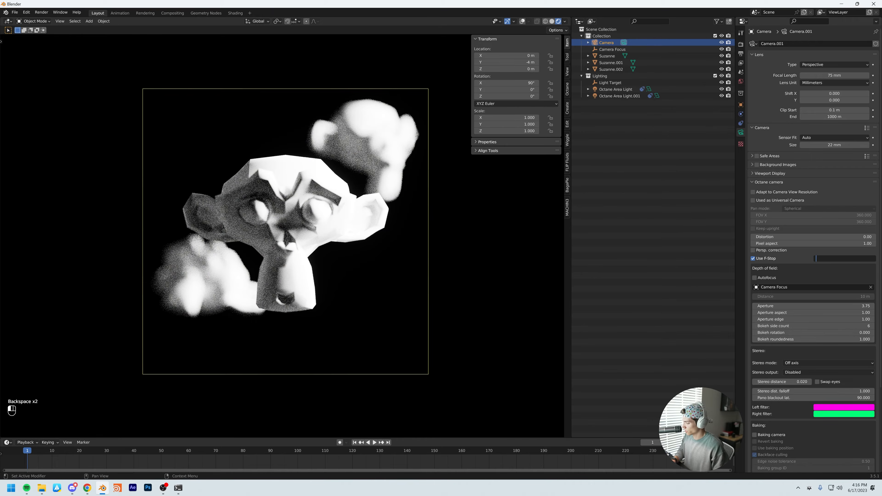
type("20")
key("Return")
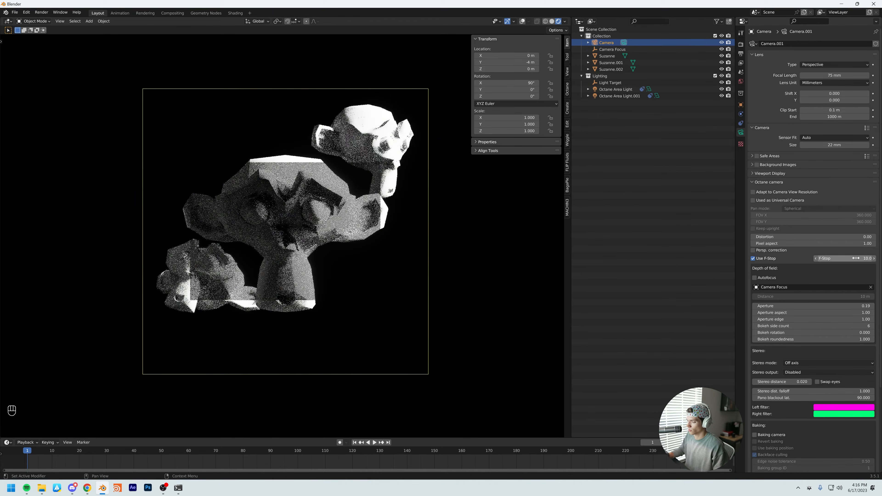
Step: Set the camera's F-Stop to 1.2
left_click(861, 258)
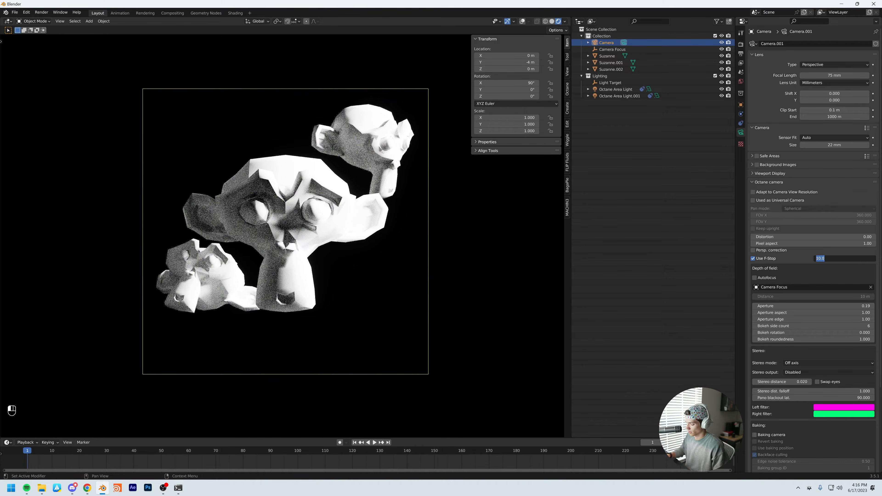
type("1.2")
key("Return")
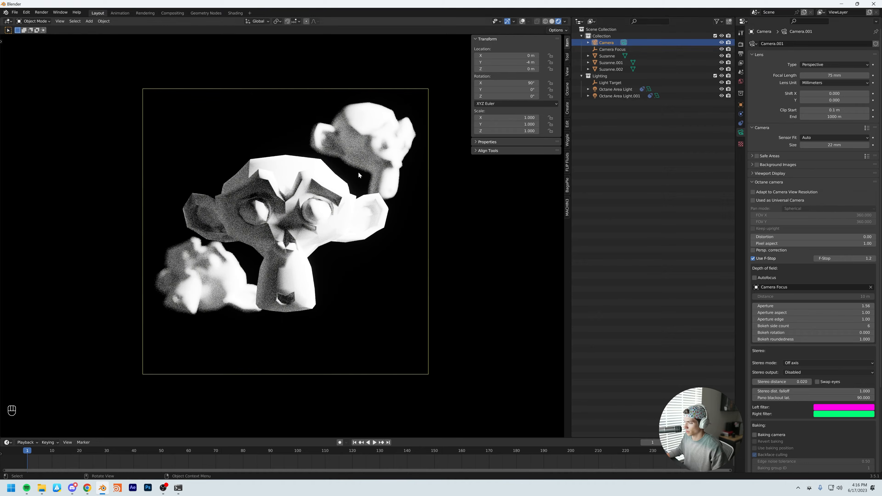
Step: Return to solid shading with overlays shown and move the Camera Focus empty along Y to about -0.26 m, at the front of Suzanne's face
left_click(552, 21)
left_click(522, 22)
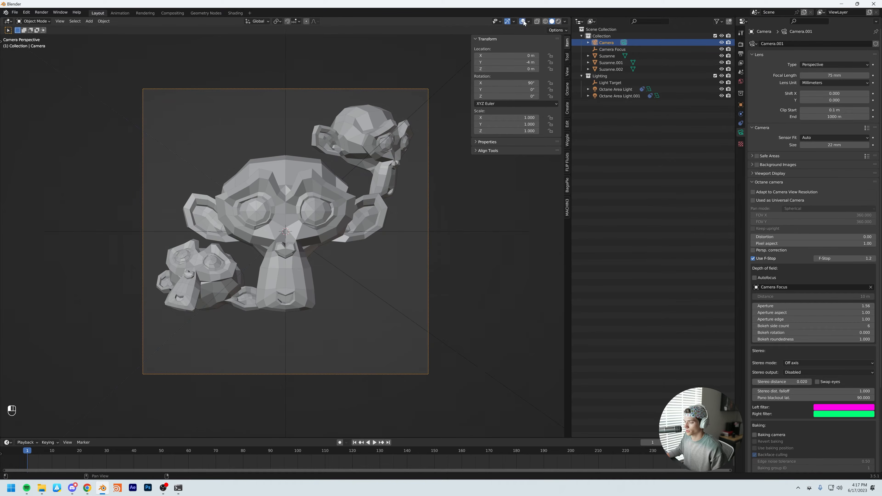
middle_click_drag(312, 224, 300, 232)
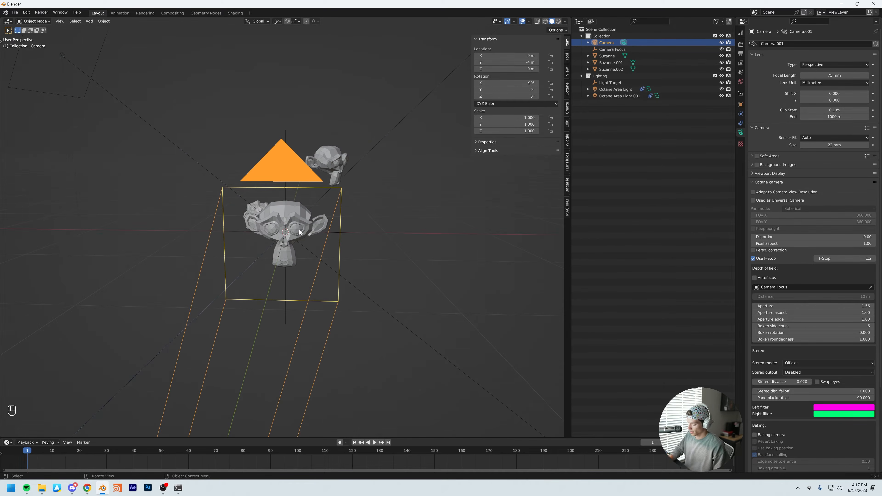
key("KP_7")
scroll(309, 243, "up", 3)
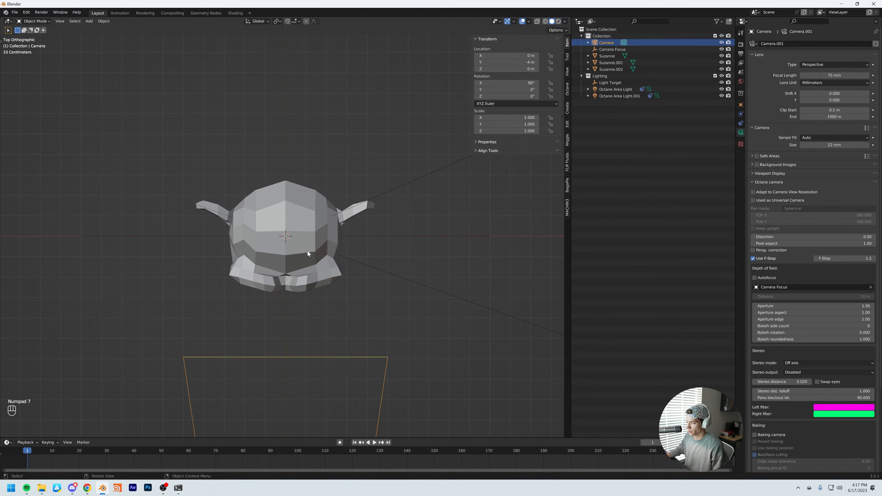
left_click(612, 49)
key("g")
key("y")
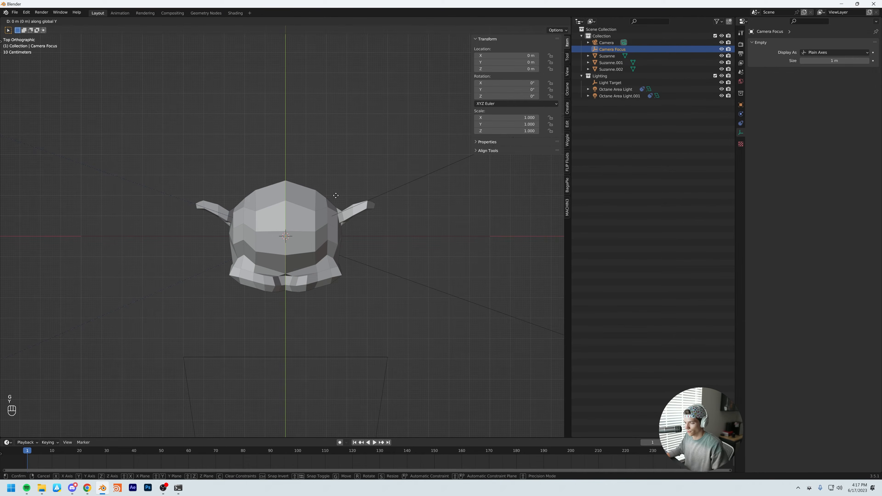
left_click(339, 249)
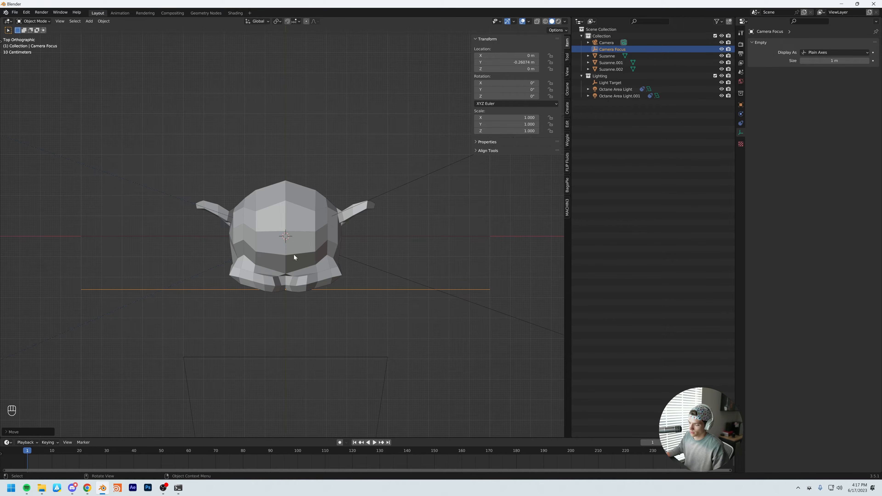
Step: Scale the Camera Focus empty down uniformly to about 0.086
middle_click_drag(293, 255, 451, 89)
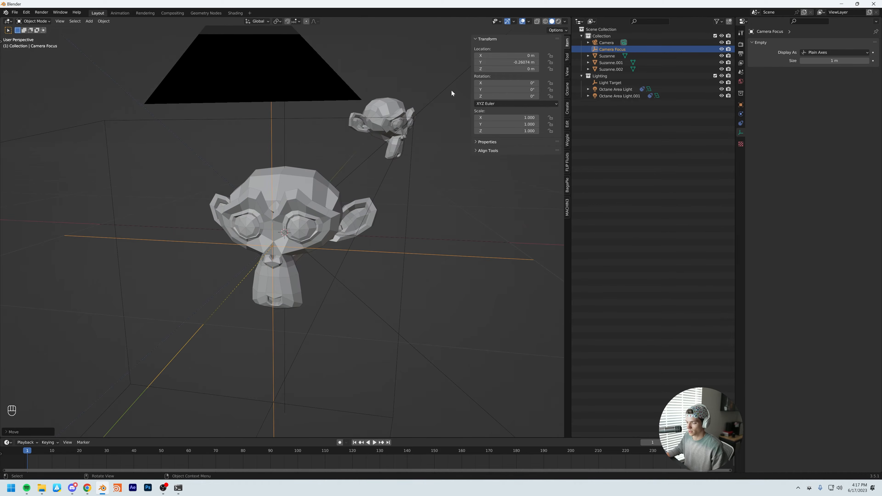
scroll(328, 183, "down", 5)
middle_click_drag(375, 174, 329, 209)
key("s")
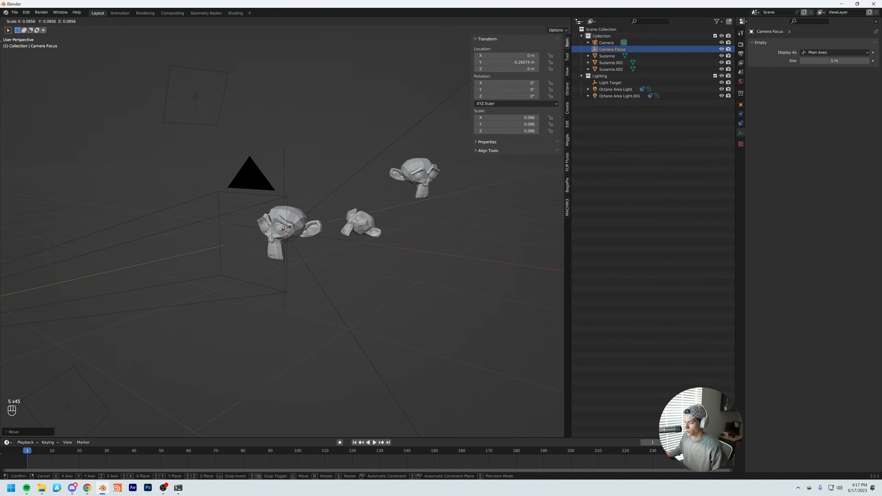
left_click(286, 229)
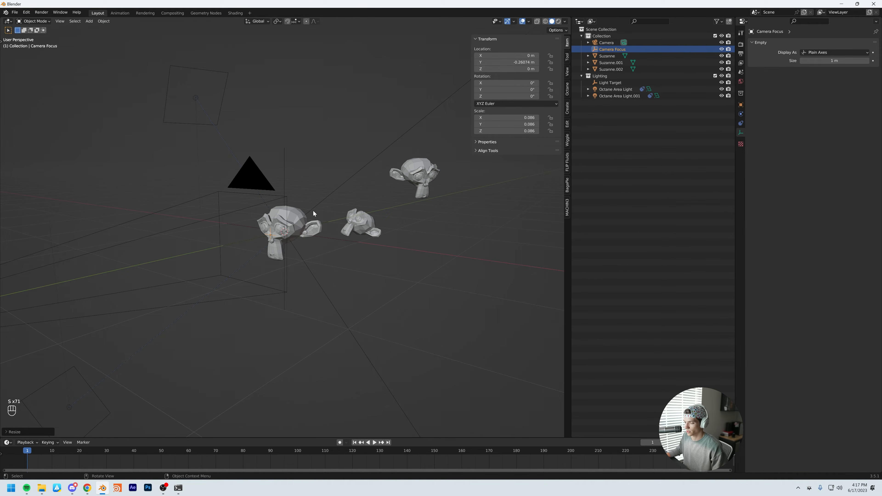
Step: Move the Camera and the Camera Focus empty into a new collection named Cameras
left_click(606, 42, "ctrl")
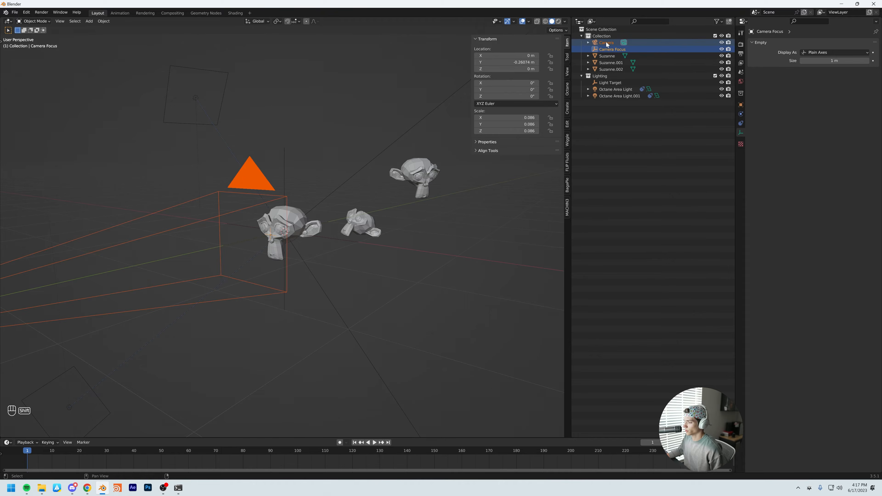
key("m")
left_click(606, 42)
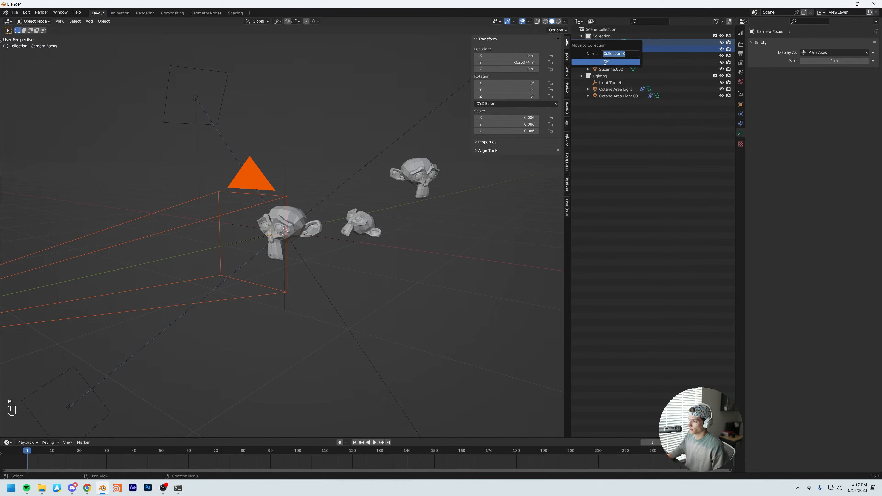
type("Cameras")
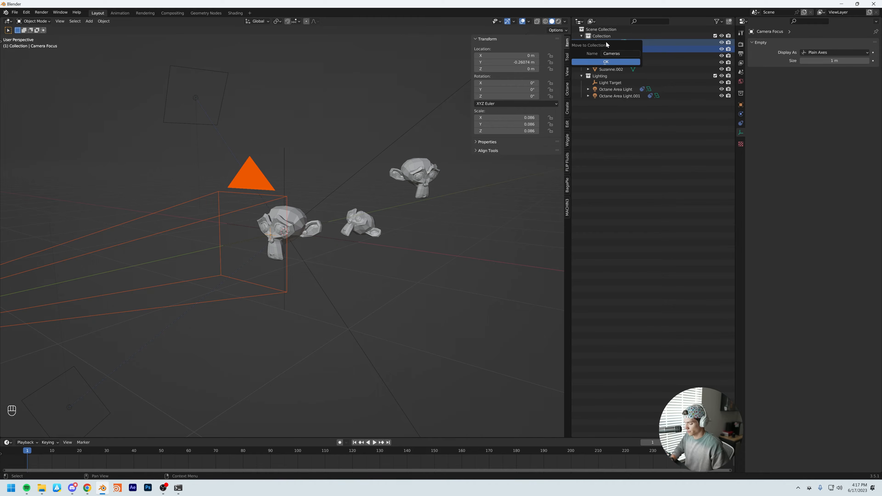
key("Return")
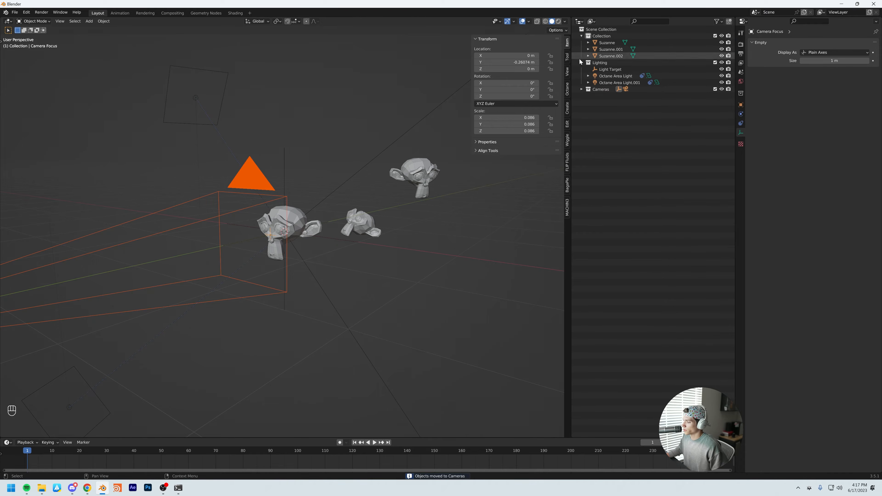
Step: Collapse the Lighting collection, delete the two duplicated Suzannes and hide the viewport sidebar
left_click(581, 62)
left_click(611, 56)
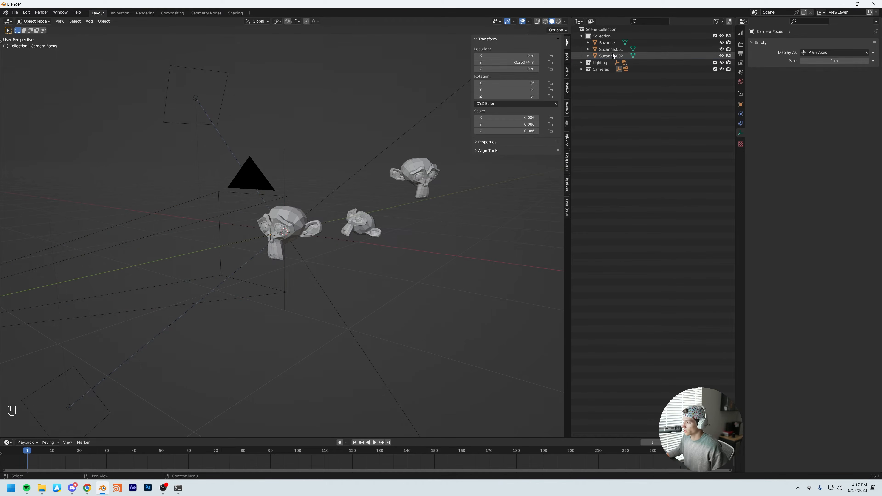
left_click(616, 49, "shift")
key("x")
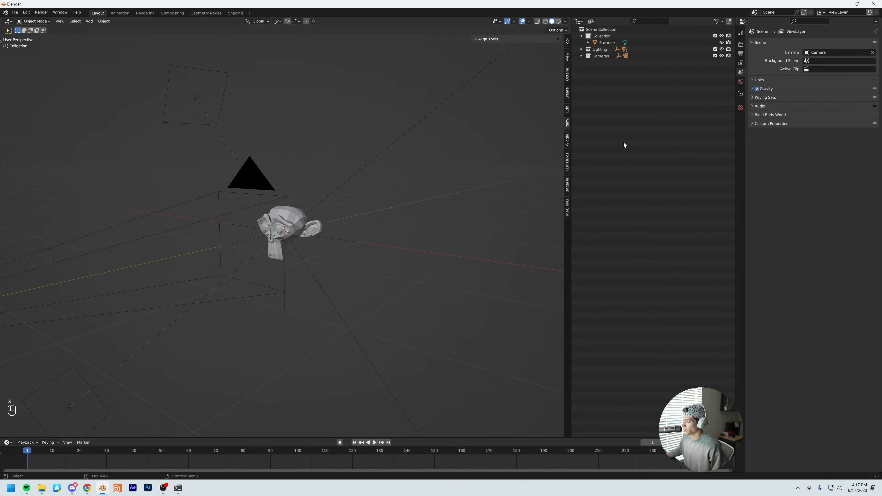
key("n")
Step: Look over the arrangement of the area lights, camera and Suzanne in the viewport
middle_click_drag(322, 231, 304, 243)
scroll(306, 252, "down", 1)
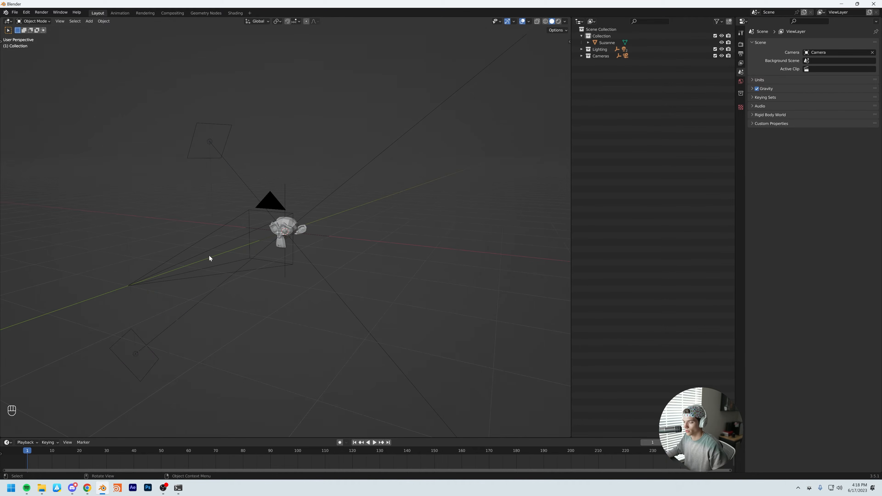
left_click_drag(131, 251, 149, 282)
left_click_drag(178, 124, 232, 164)
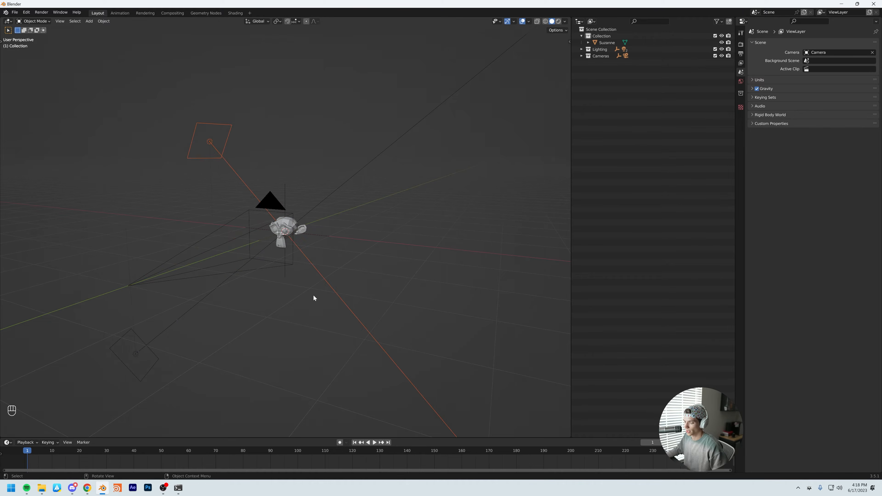
left_click(294, 234)
left_click(334, 240)
middle_click_drag(335, 241, 332, 233)
Step: Add a Subdivision Surface modifier to Suzanne and shade the mesh smooth
left_click(293, 222)
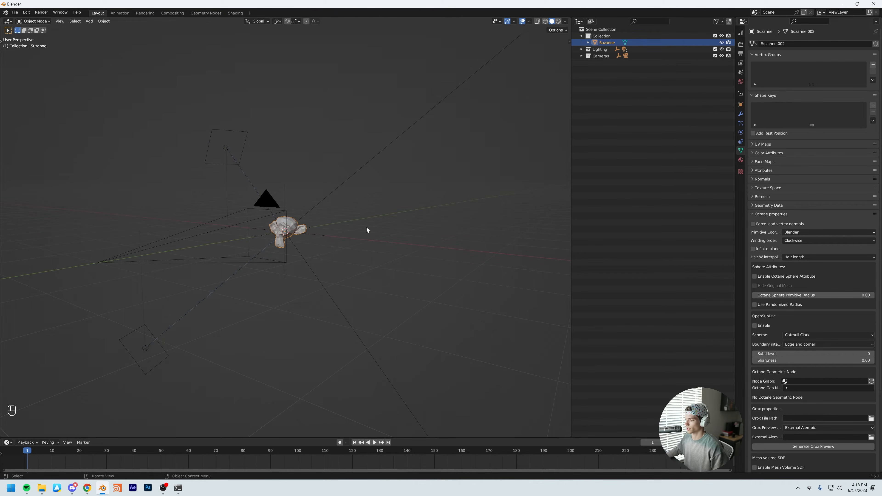
left_click(740, 115)
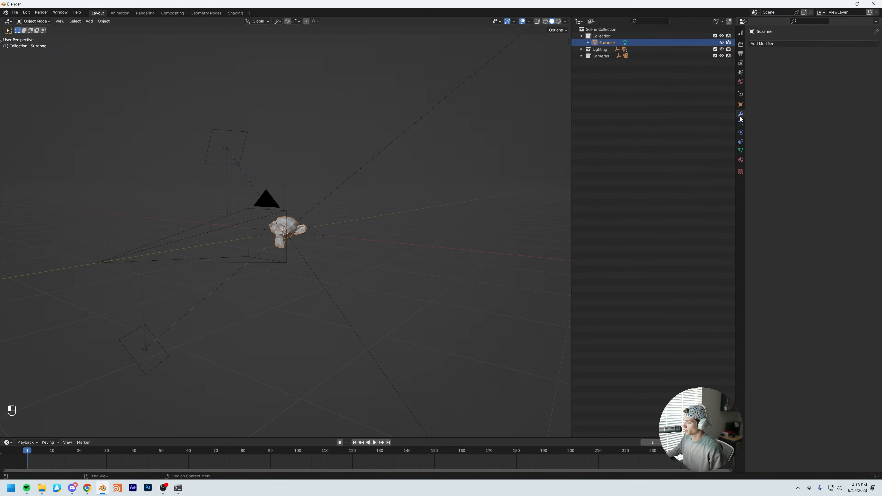
left_click(765, 46)
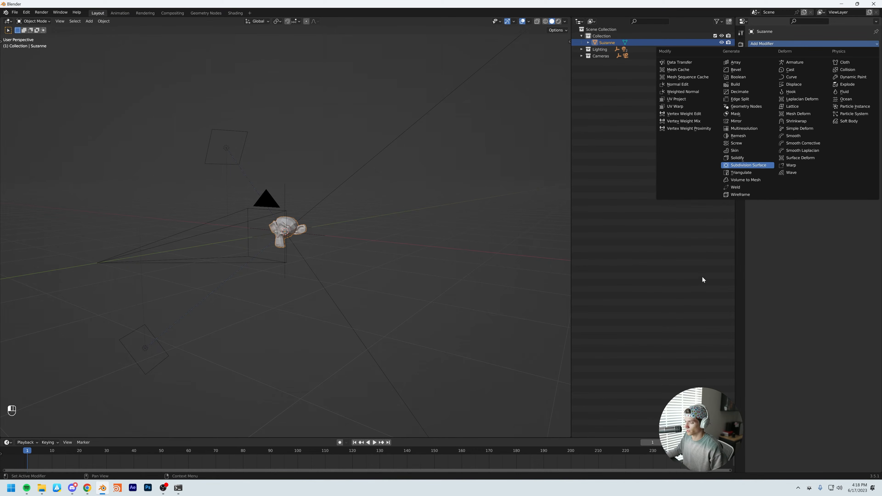
key("Return")
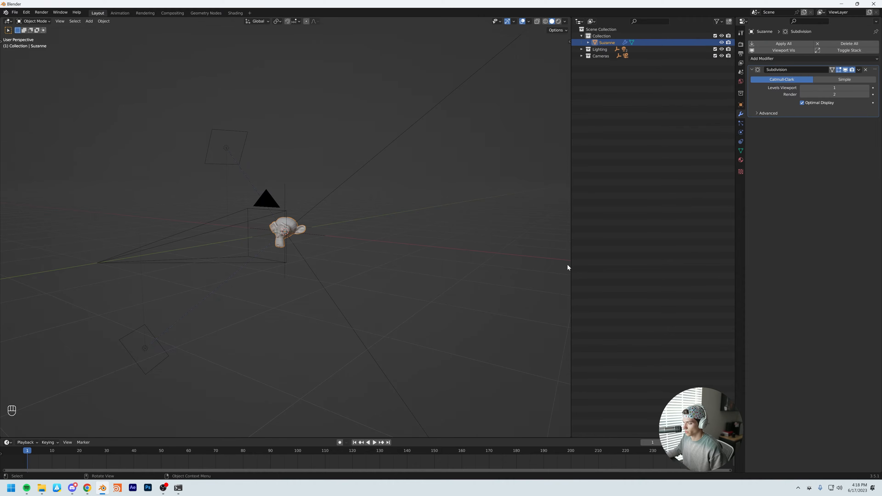
right_click(292, 232)
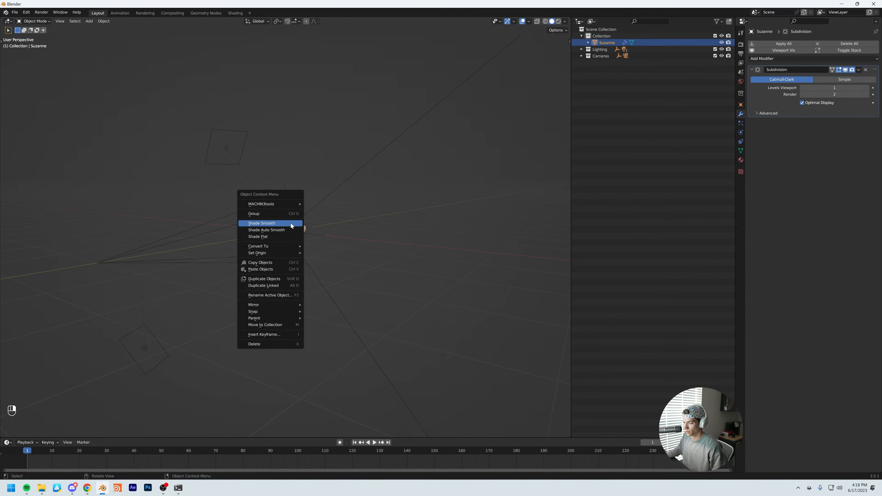
left_click(286, 224)
Step: Switch to the Shading workspace, view Suzanne through the camera and turn off the viewport overlays
key("KP_0")
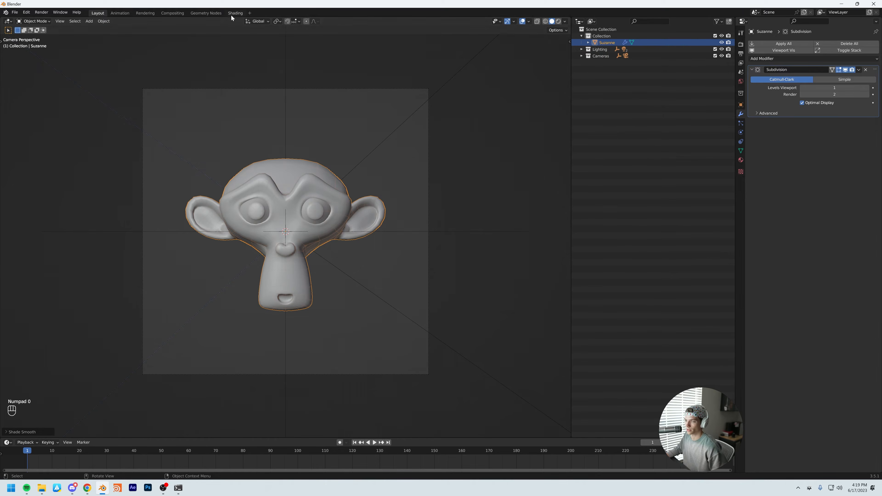
left_click(232, 14)
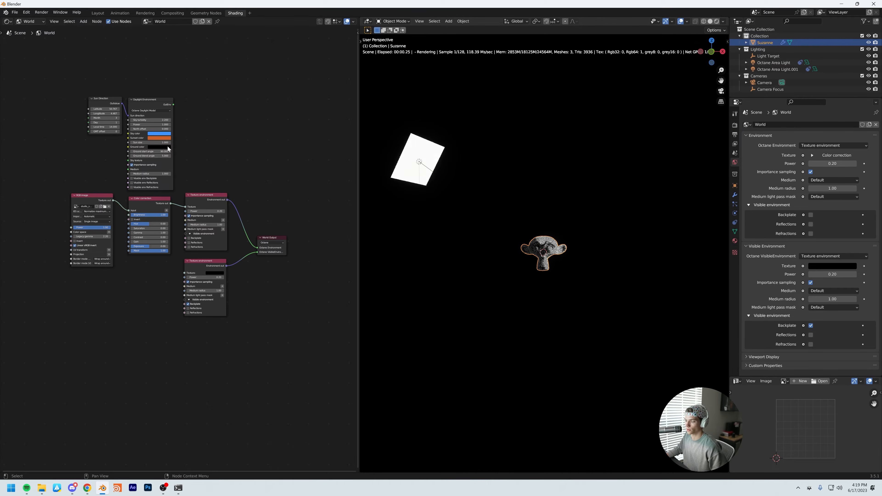
scroll(553, 266, "up", 4)
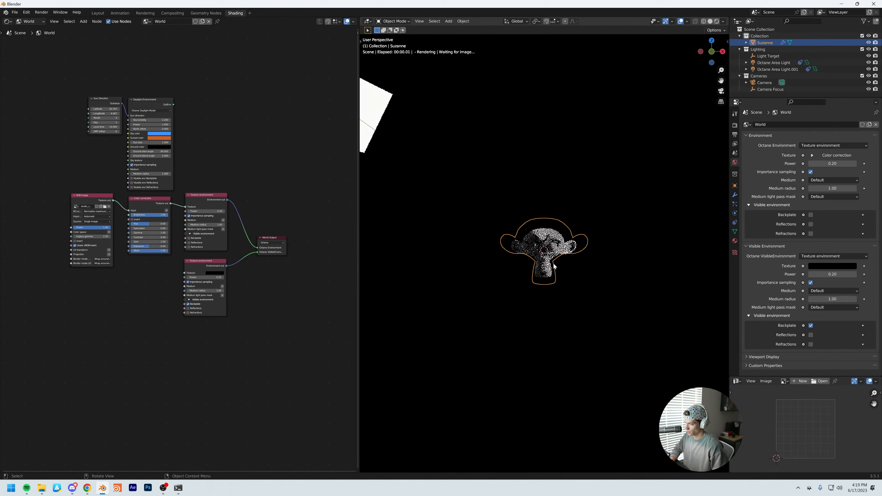
key("KP_0")
left_click(681, 21)
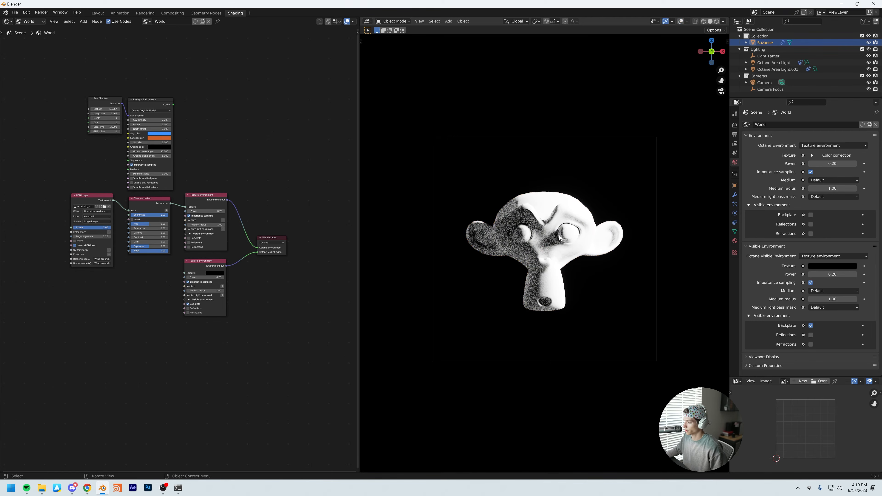
scroll(554, 292, "up", 3)
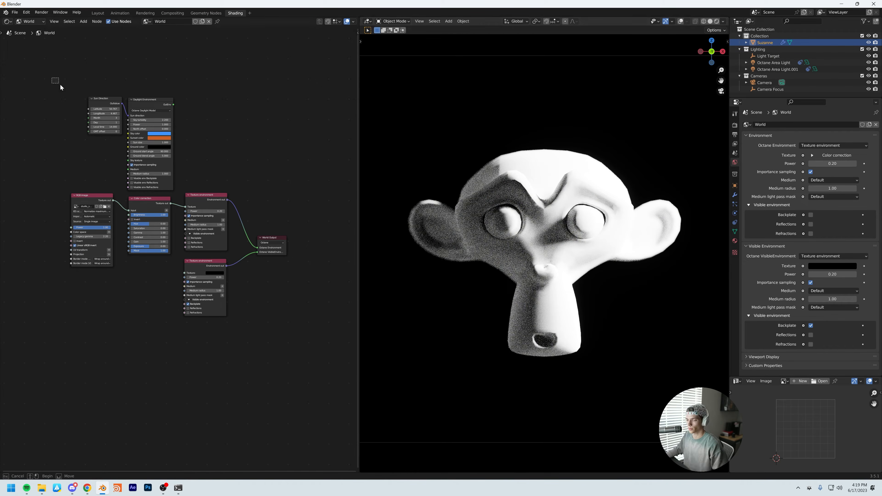
Step: Delete the unconnected Sun direction and Daylight environment nodes from the World node tree
left_click_drag(59, 82, 169, 130)
key("Delete")
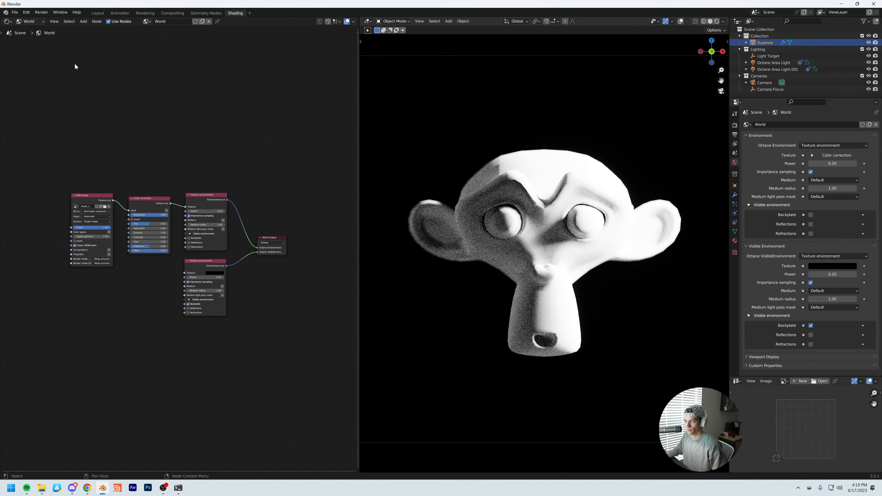
Step: Switch the shader editor's shader type to Object
left_click(37, 21)
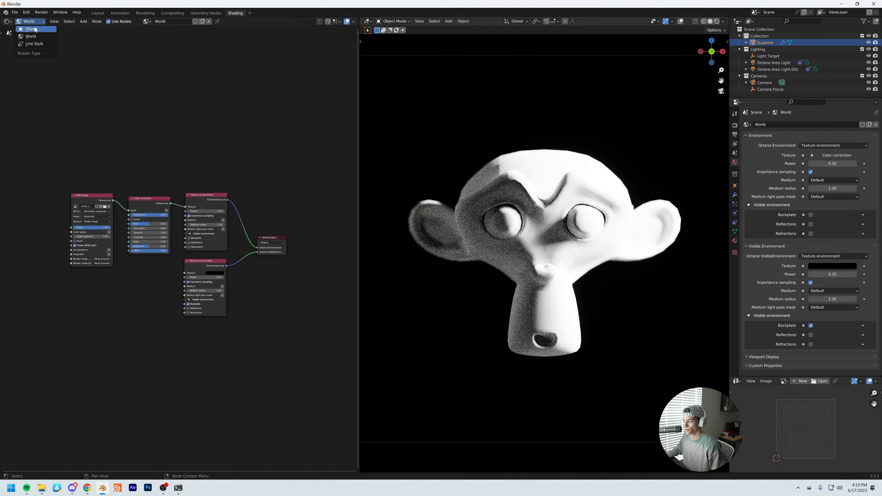
Step: Switch the shader editor from World to Object shading to show Suzanne's Universal material node
left_click(35, 30)
left_click(183, 22)
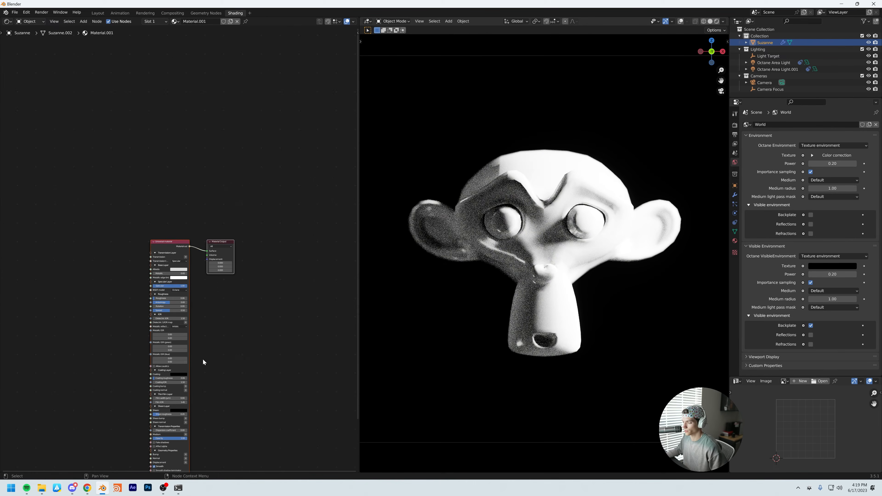
scroll(229, 305, "up", 3)
middle_click_drag(256, 319, 297, 256)
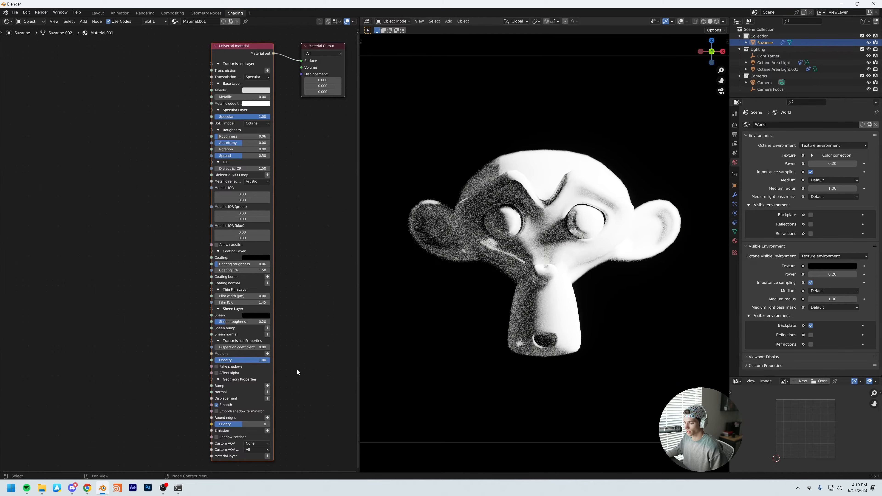
left_click_drag(151, 29, 255, 473)
left_click(304, 246)
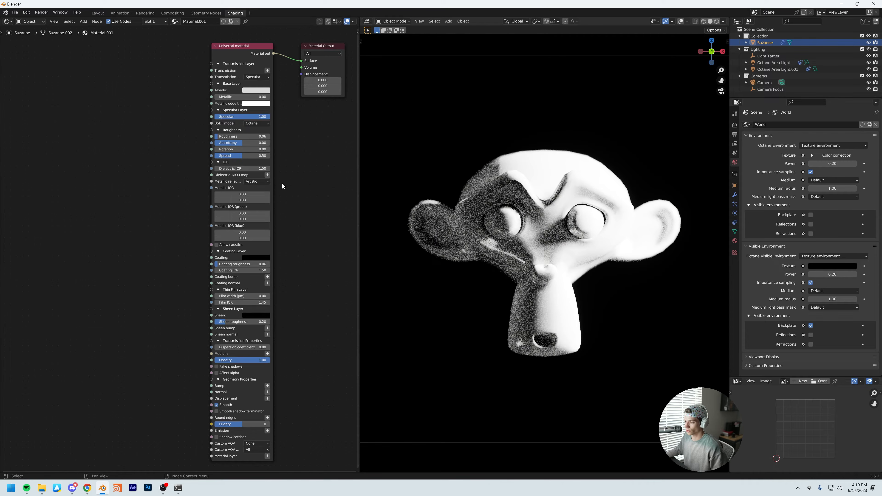
scroll(300, 256, "down", 1)
middle_click_drag(309, 247, 320, 241)
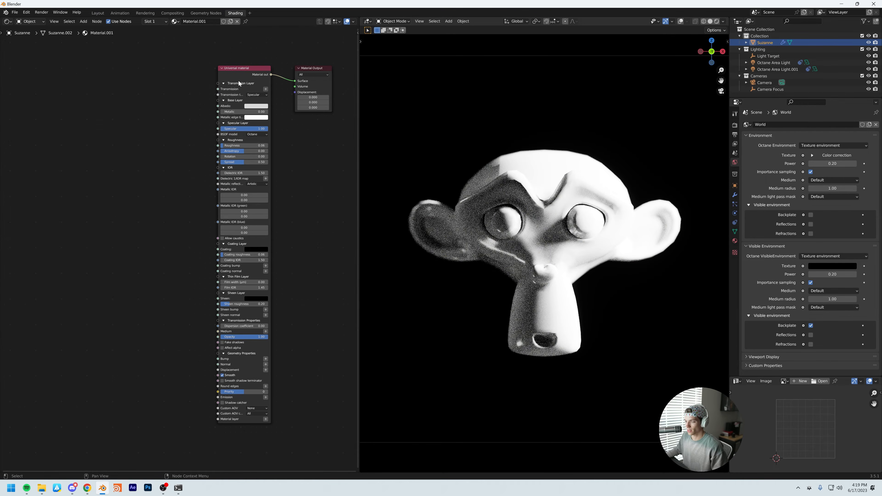
left_click_drag(196, 70, 230, 260)
left_click(172, 227)
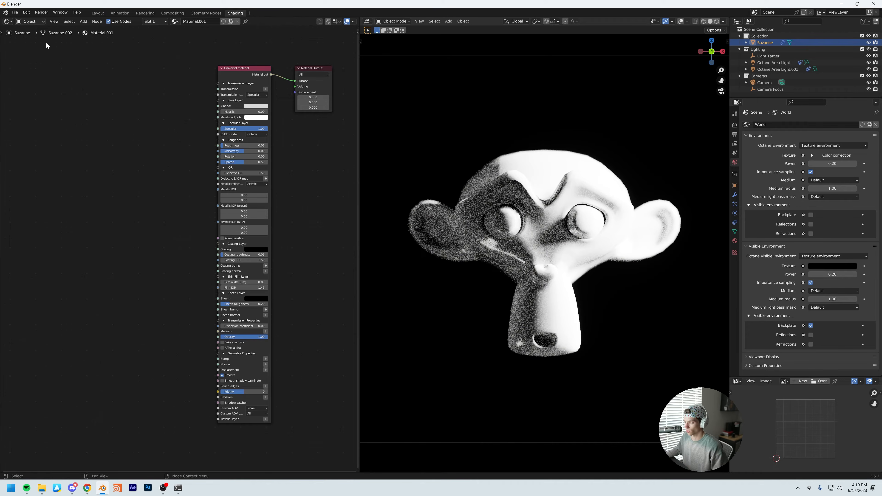
Step: Add a Glossy material node in the empty space beside the Universal material node
key("shift+a")
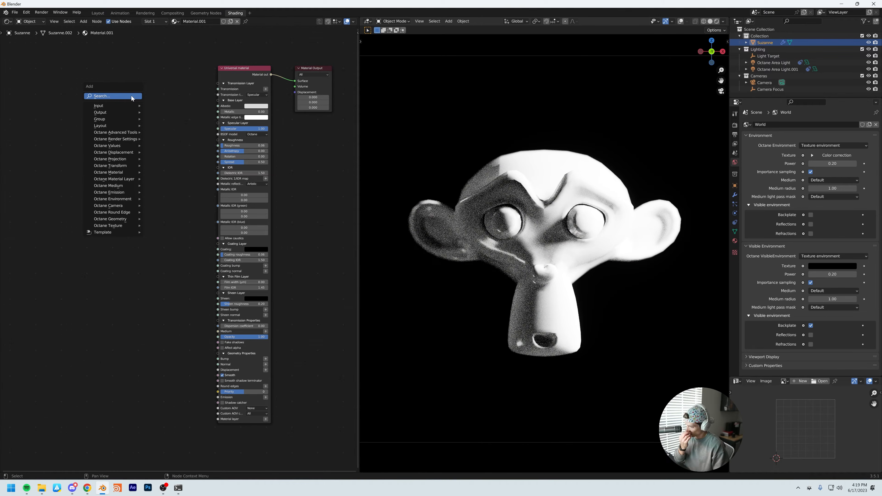
type("mater")
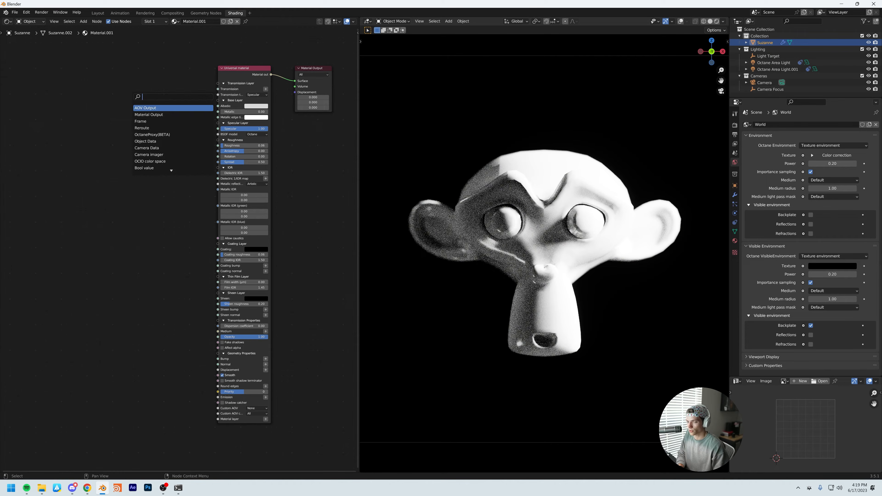
type("ial")
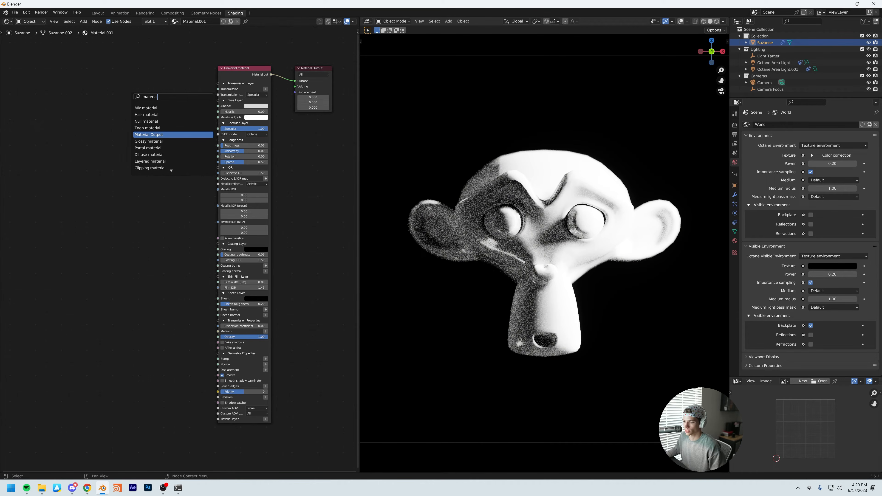
key("Down")
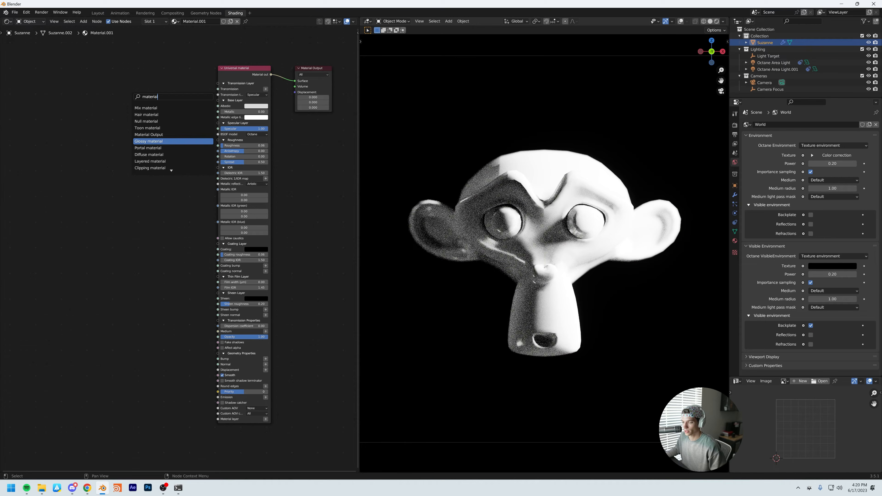
key("Return")
left_click(98, 73)
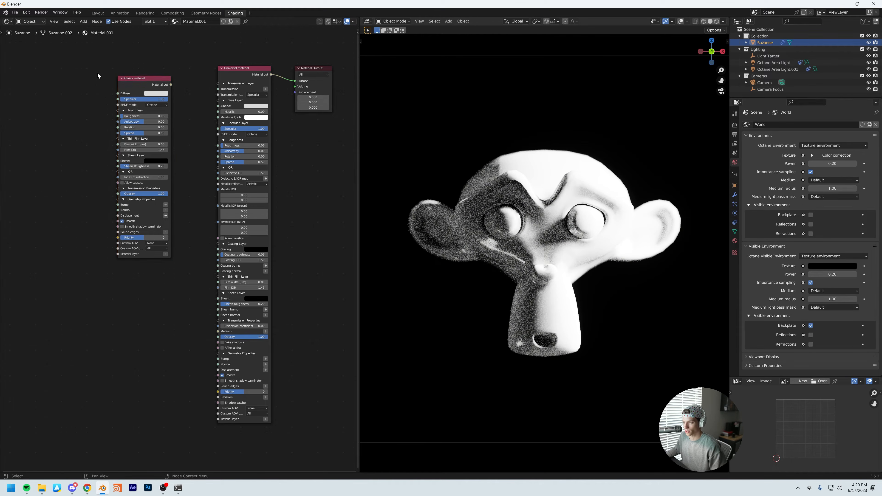
left_click_drag(88, 73, 151, 257)
Step: Add a Diffuse material node directly below the Glossy material node
key("shift+a")
left_click(145, 311)
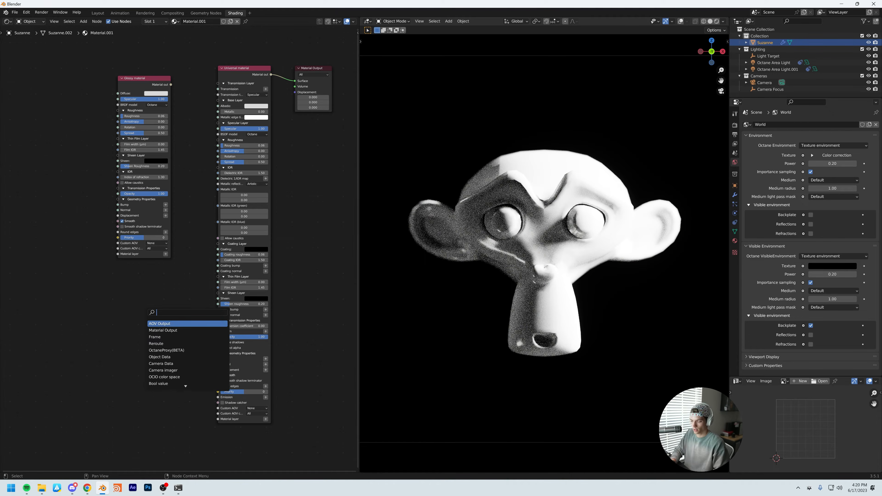
type("diffuse")
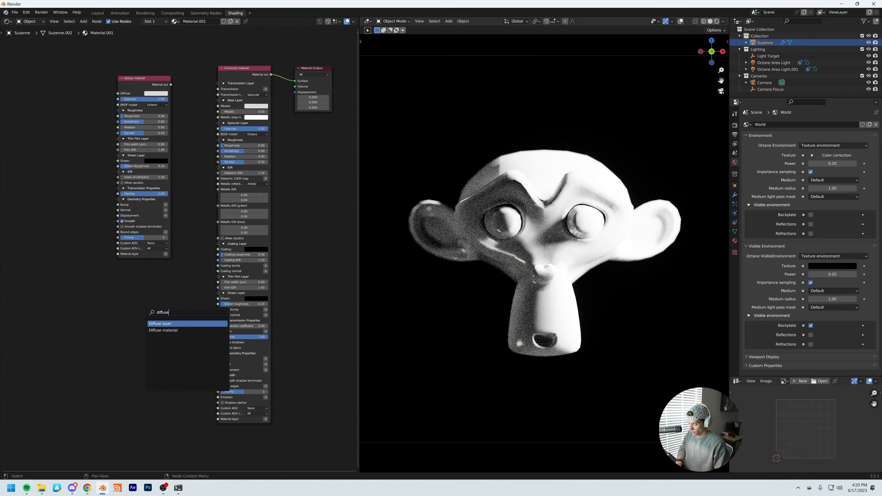
key("Return")
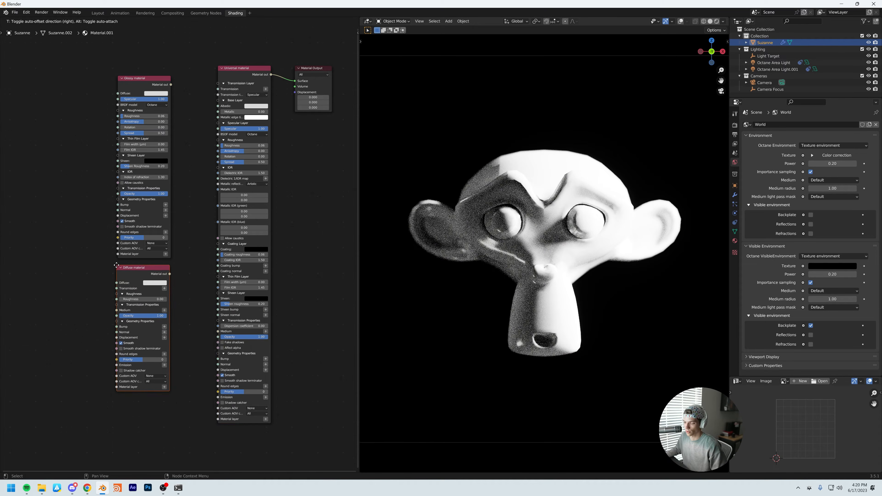
left_click(116, 266)
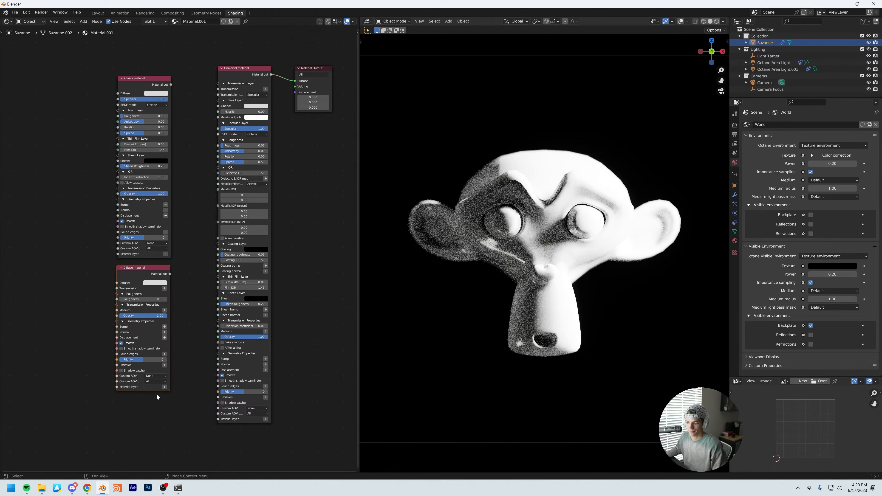
left_click_drag(101, 289, 142, 363)
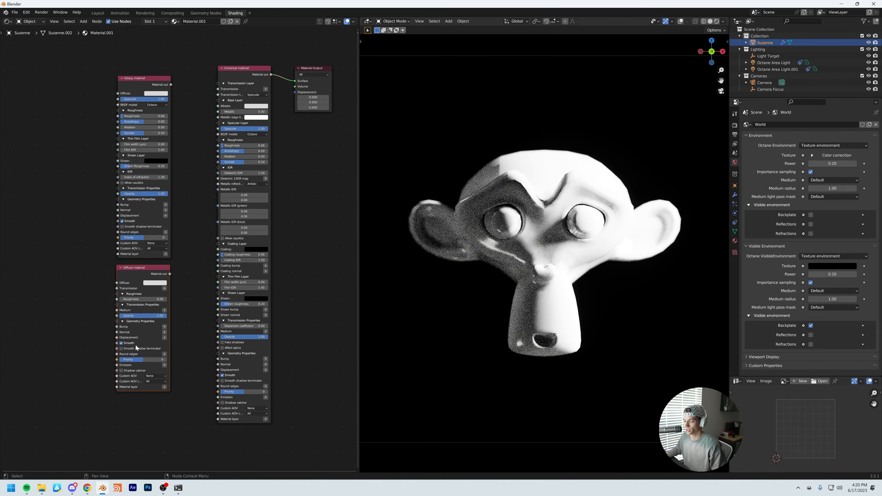
left_click(96, 285)
Step: Add a Specular material node on the outer side of the Glossy and Diffuse material nodes
middle_click_drag(57, 241, 93, 251)
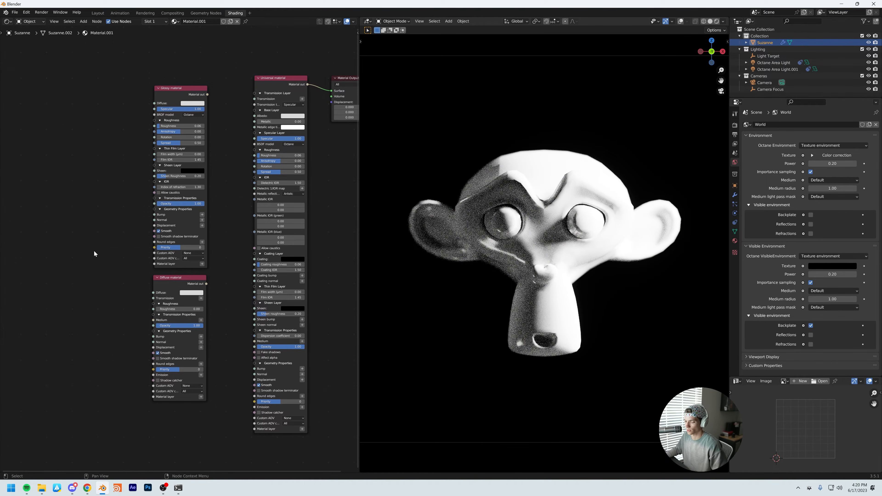
key("shift+a")
type("s")
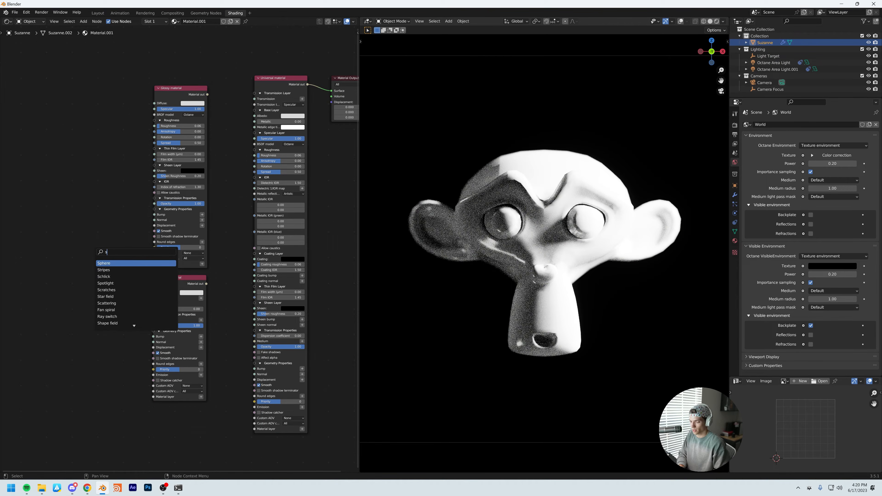
type("pecul")
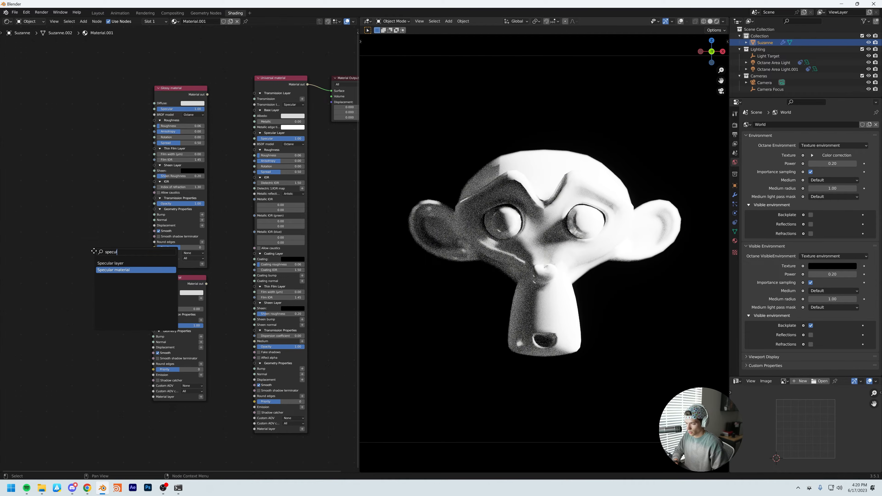
key("Return")
left_click(69, 144)
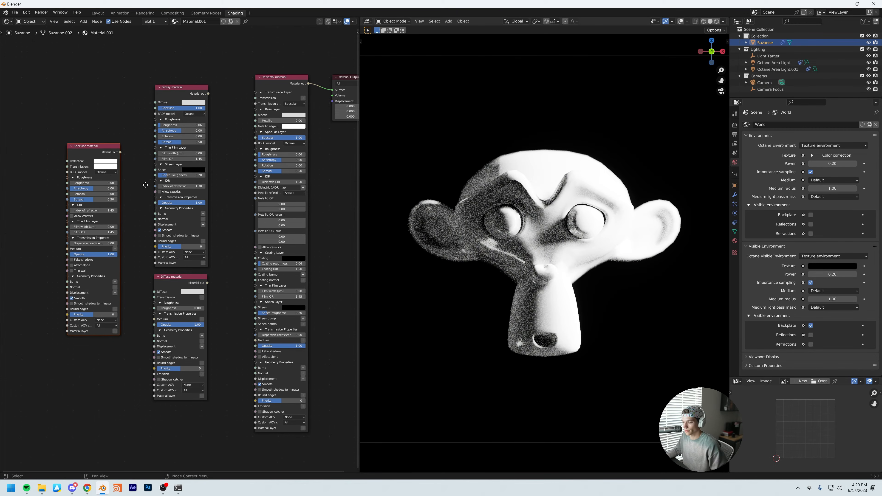
middle_click_drag(145, 185, 151, 178)
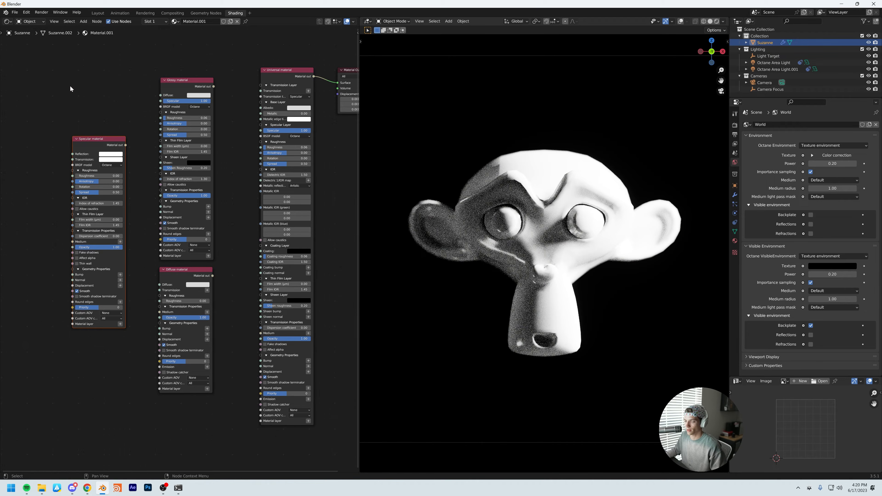
Step: Delete the Specular, Glossy and Diffuse material nodes, keeping only the Universal material connected to the output
left_click_drag(70, 86, 190, 328)
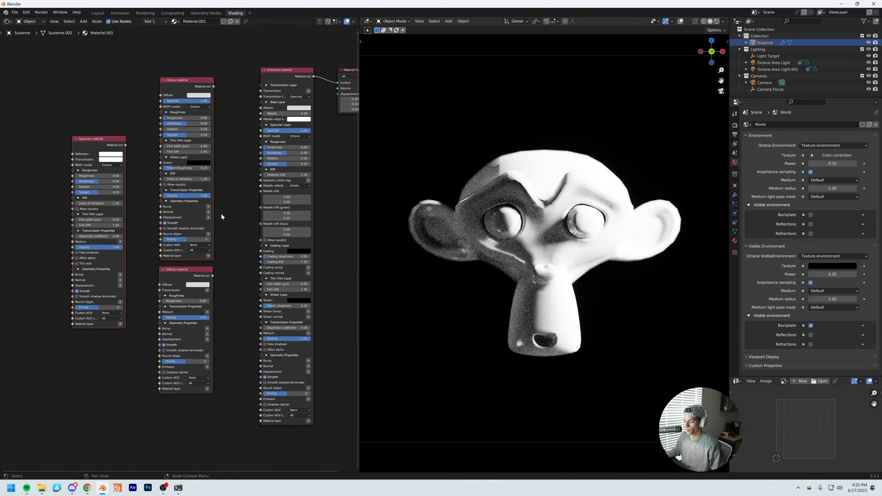
key("x")
middle_click_drag(224, 232, 186, 238)
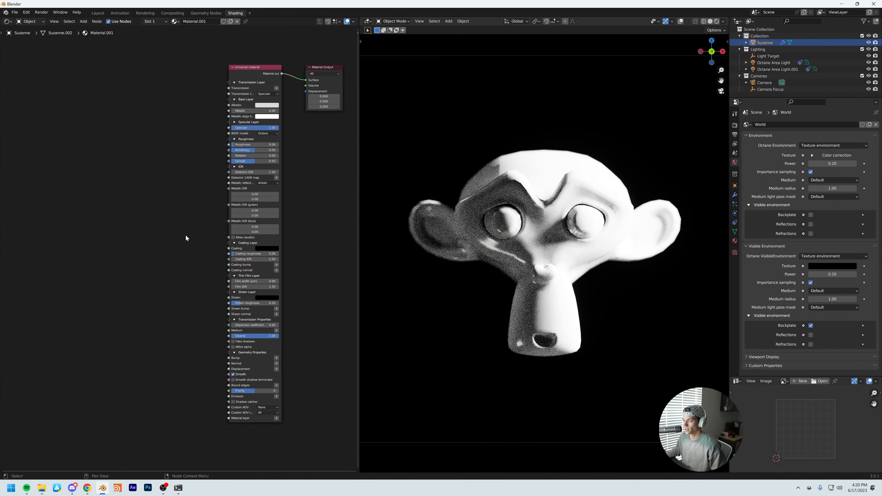
Step: Open the add-on preferences, search for "octan" and expand the OctaneBlender add-on's settings
left_click(26, 12)
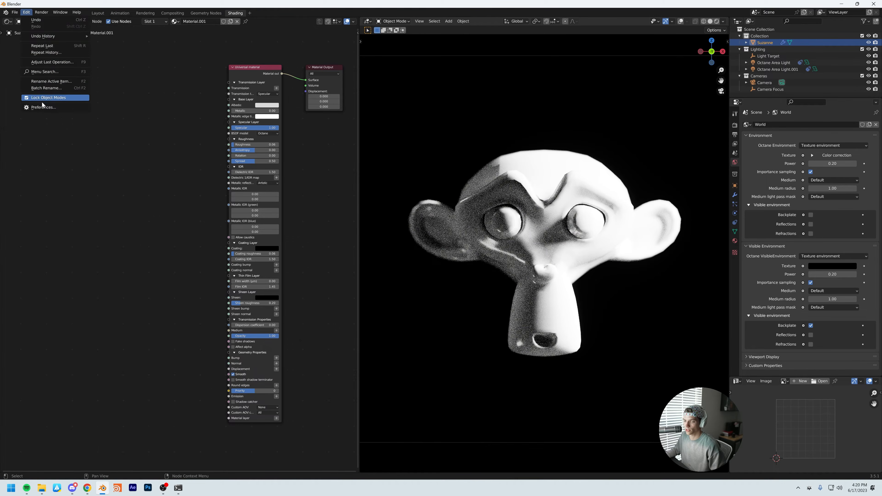
left_click(37, 108)
left_click_drag(147, 9, 393, 124)
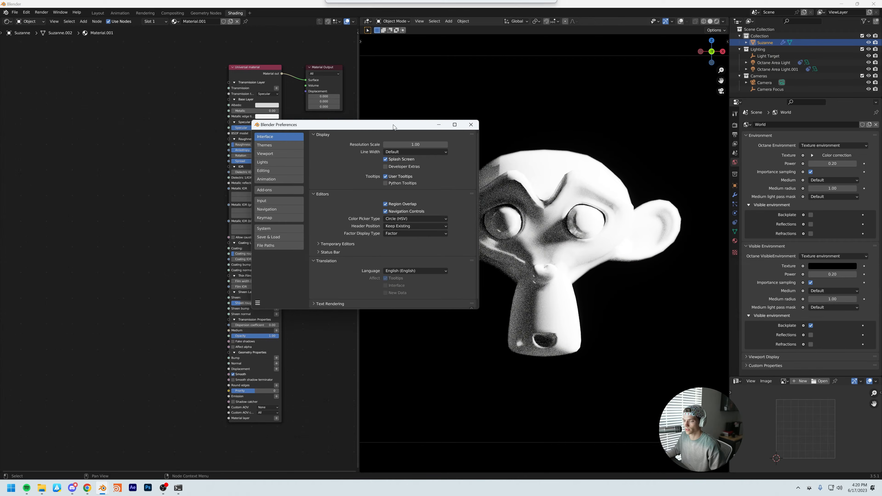
left_click(280, 190)
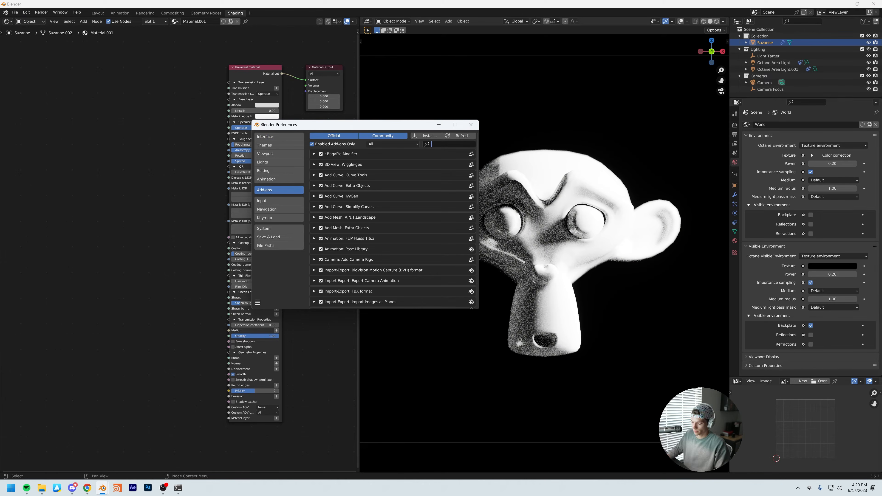
left_click(441, 145)
type("octan")
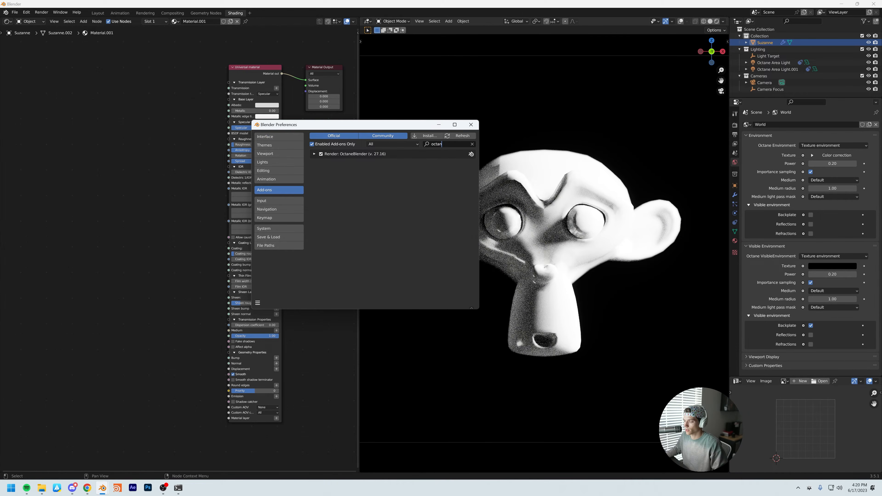
left_click(314, 154)
Step: Look through the OctaneBlender settings and open the Default Material Type choices
scroll(340, 261, "down", 5)
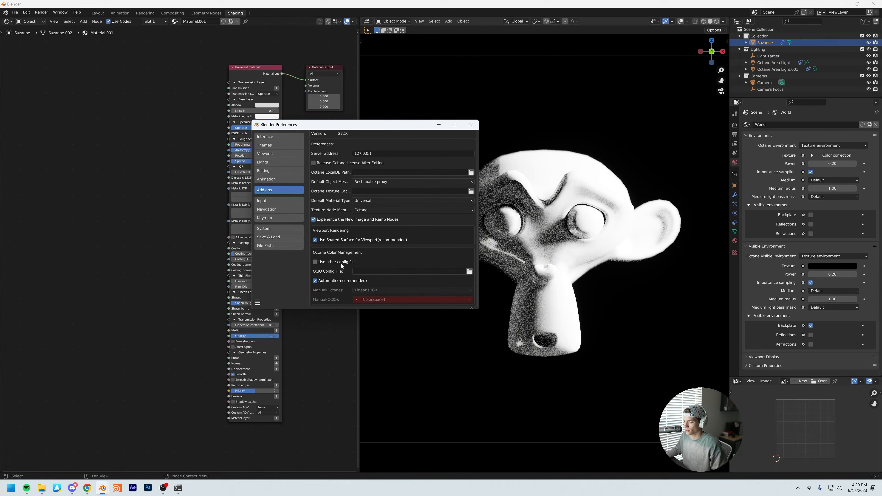
scroll(340, 263, "up", 4)
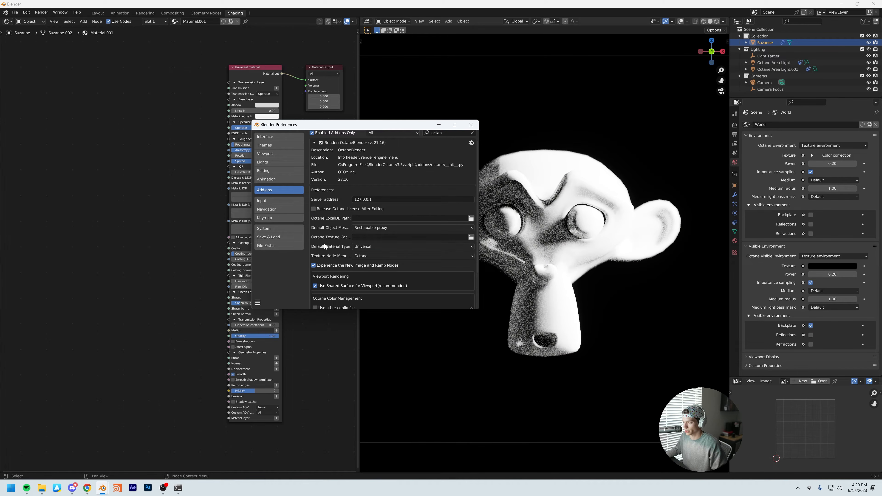
left_click(383, 246)
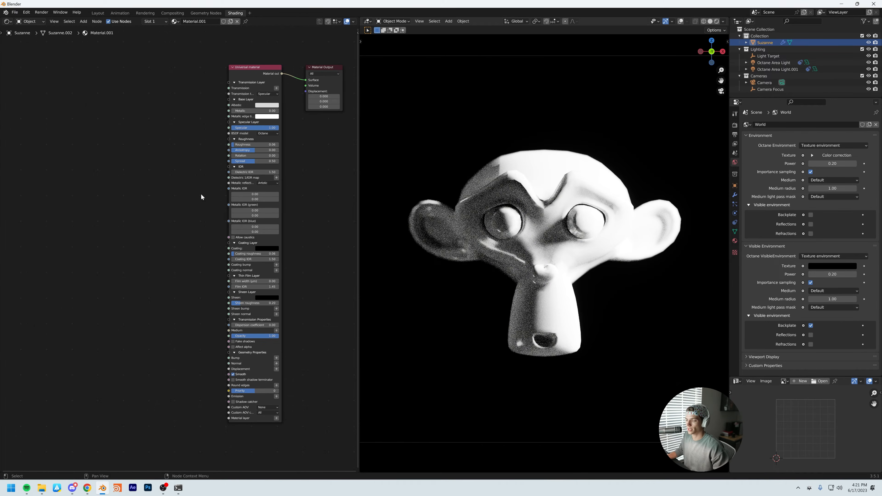
Step: Add an RGB color node to the Universal material's Transmission input and place it beside the material node
scroll(242, 188, "up", 4)
middle_click_drag(242, 188, 219, 310)
scroll(277, 149, "up", 2)
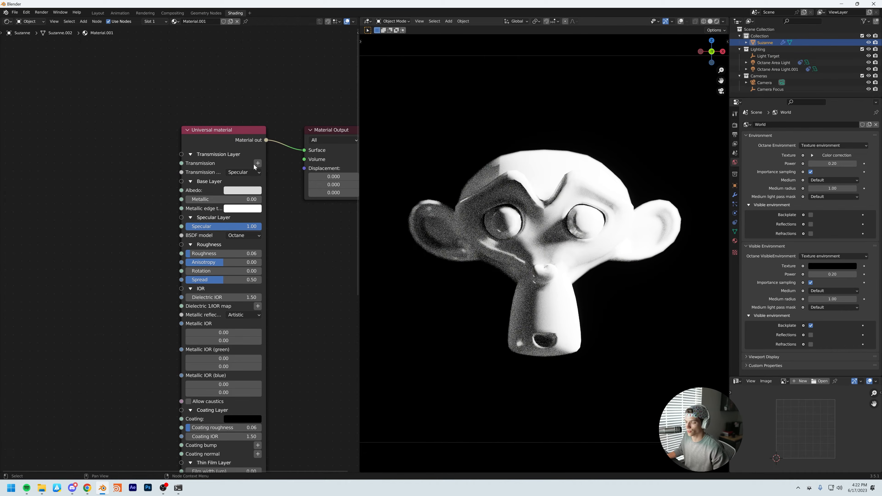
middle_click_drag(219, 151, 224, 118)
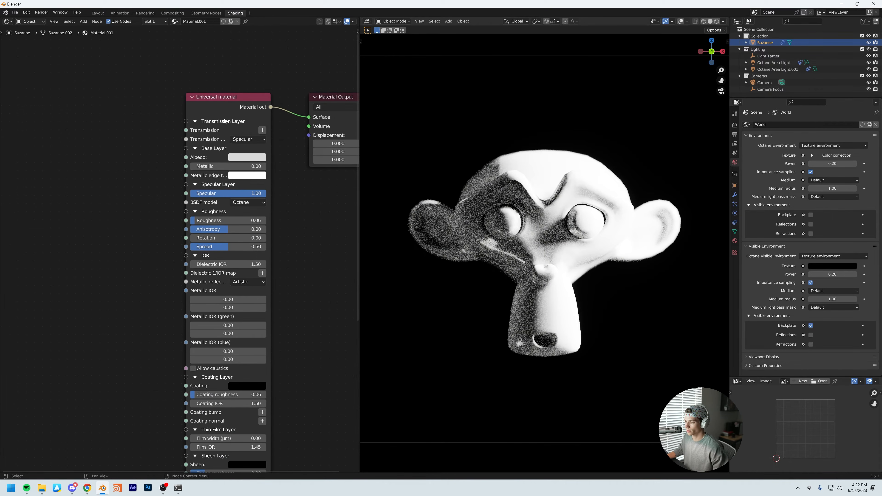
left_click(262, 131)
mouse_move(255, 142)
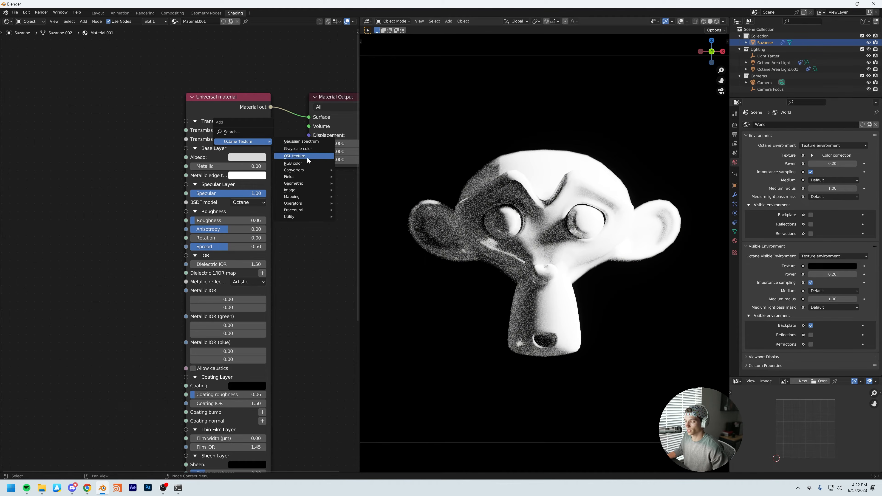
left_click(300, 166)
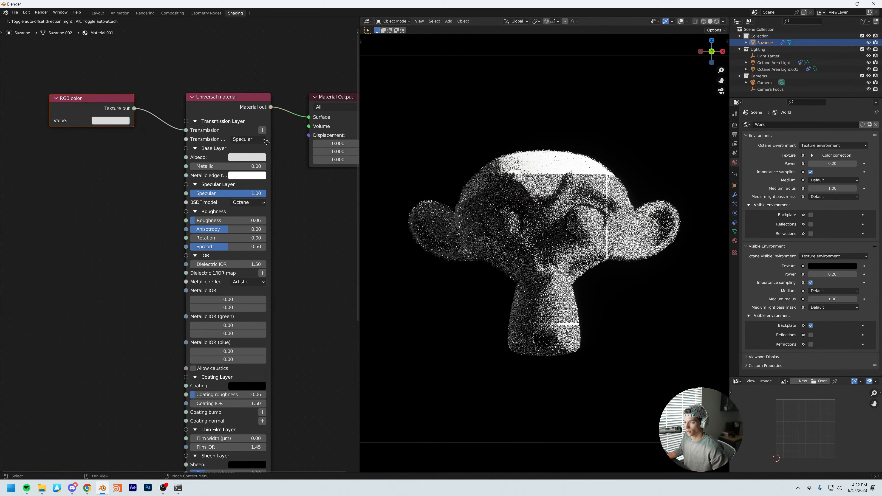
left_click(104, 104)
Step: Brighten the RGB color node feeding the Transmission input to pure white
left_click(105, 108)
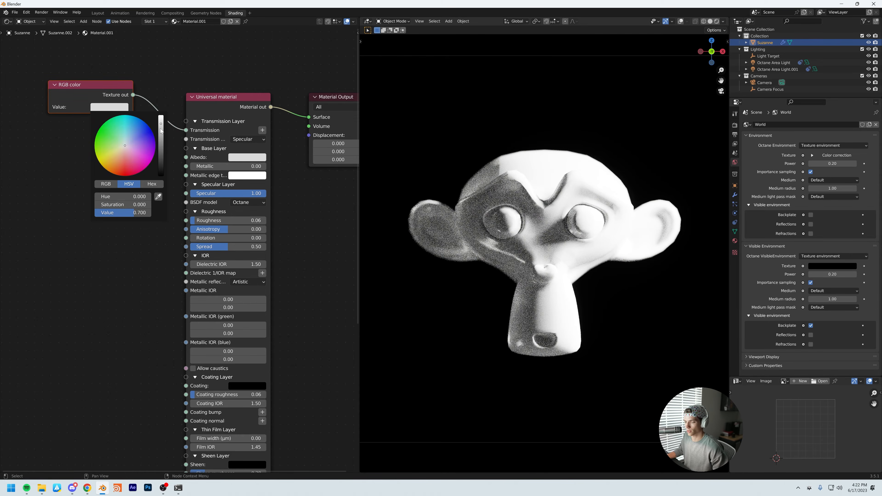
left_click_drag(161, 126, 161, 113)
left_click(194, 79)
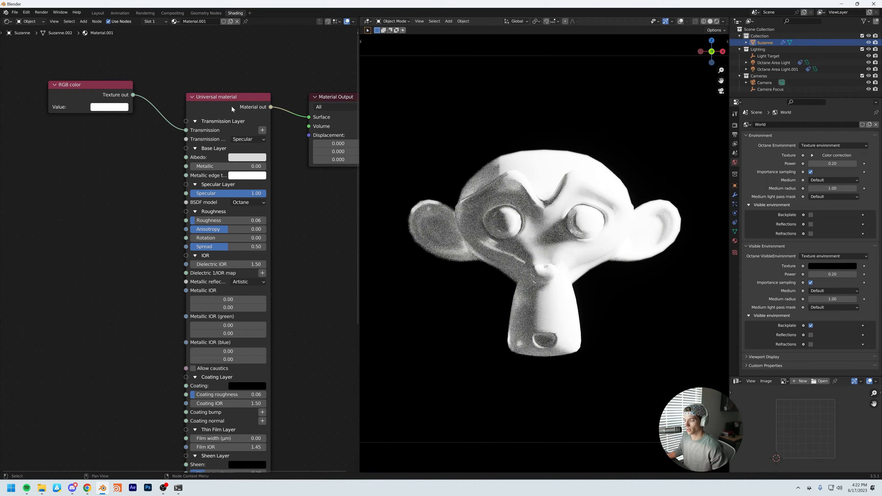
Step: Darken the Universal material's Albedo to pure black
left_click(245, 157)
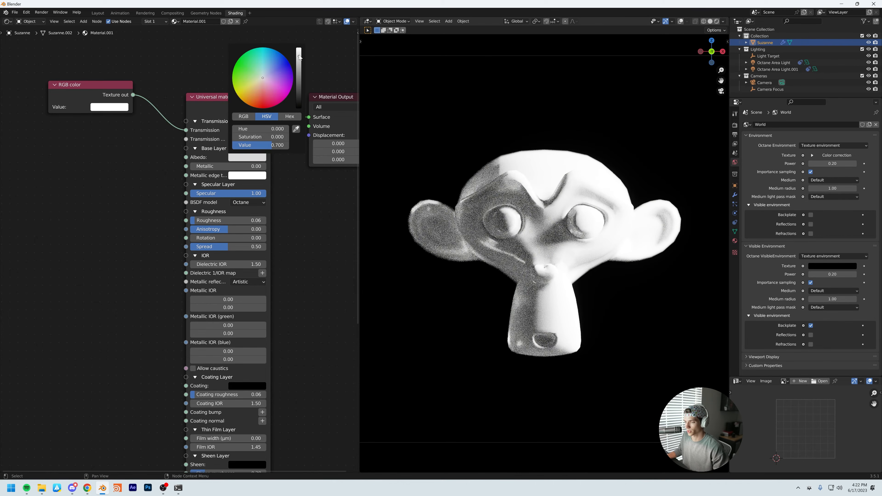
left_click_drag(299, 57, 299, 109)
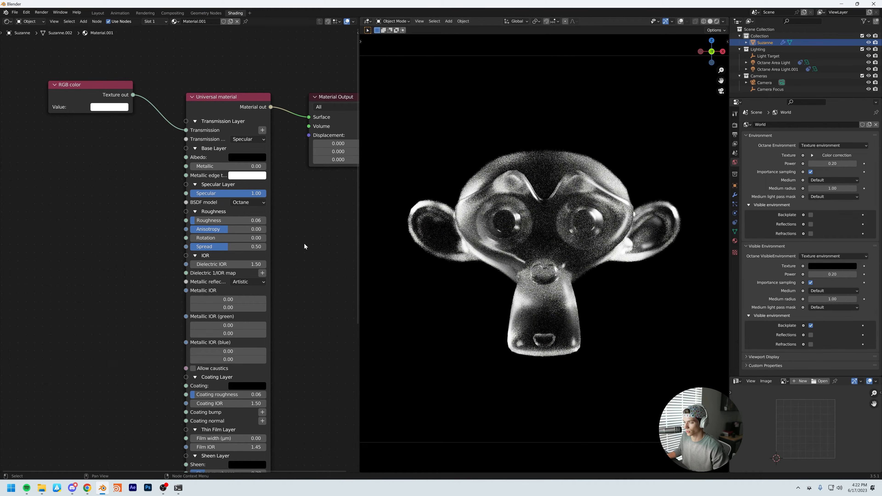
Step: Raise the Universal material's Albedo to pure white and delete the RGB color node feeding the Transmission input
left_click(102, 85)
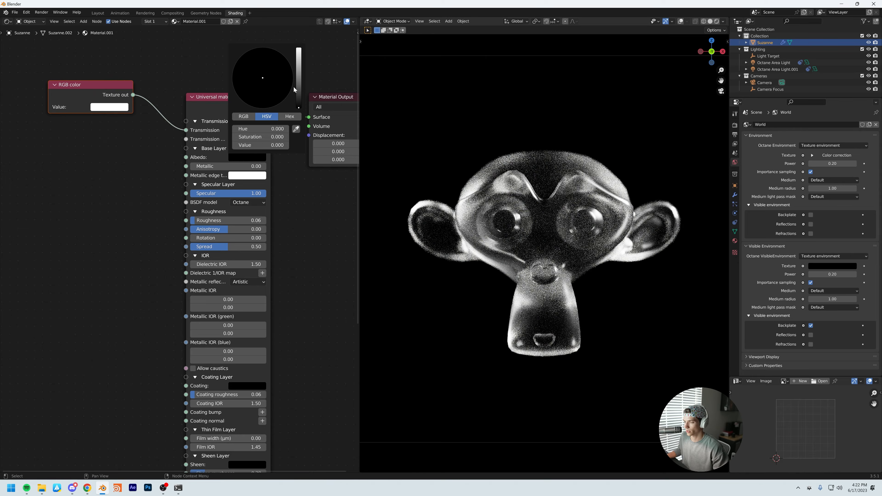
left_click_drag(293, 86, 298, 49)
key("x")
key("Home")
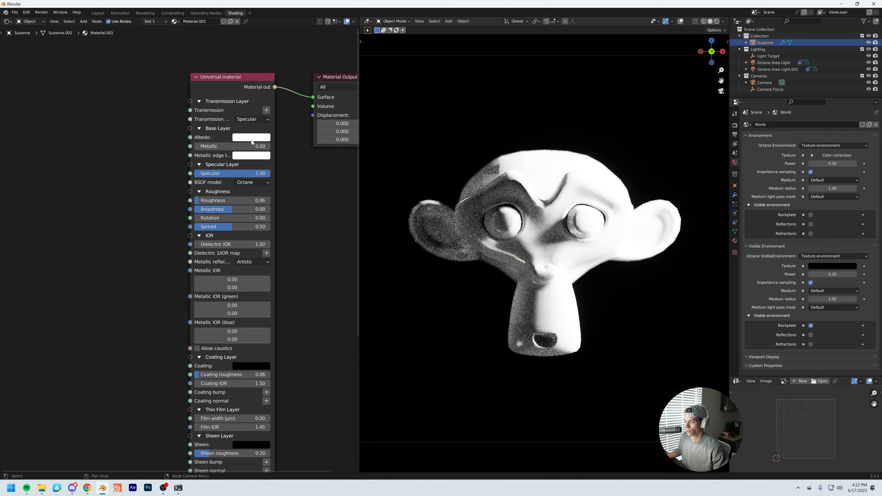
Step: Try a bright green Albedo on the Universal material and change it to a light blue
left_click(264, 138)
mouse_move(270, 88)
left_mouse_down()
mouse_move(290, 79)
mouse_move(297, 55)
mouse_move(246, 51)
left_mouse_up()
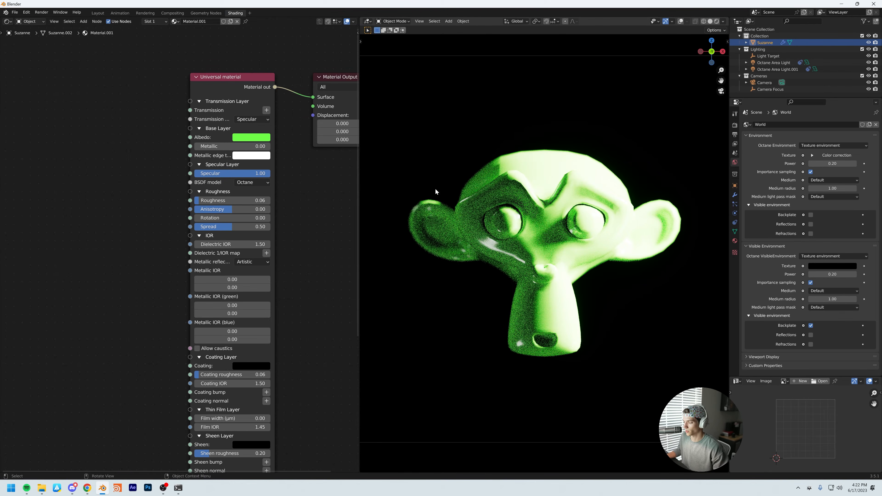
left_click(244, 139)
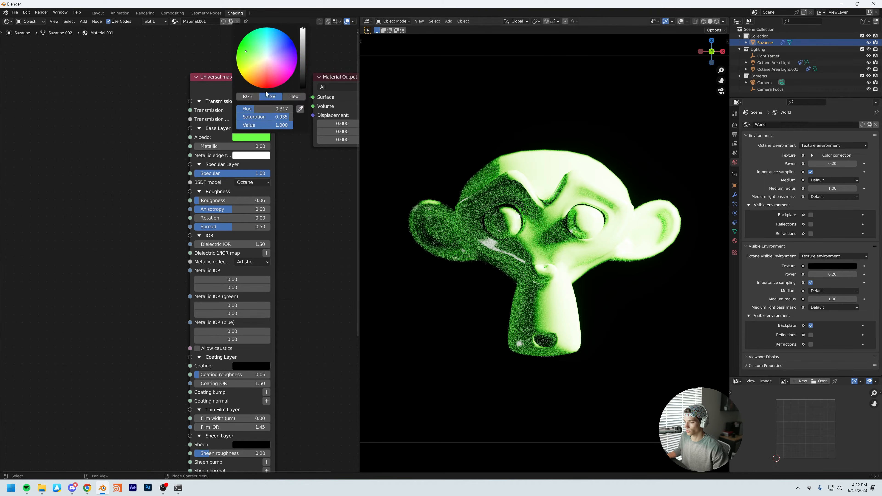
left_click_drag(266, 65, 278, 44)
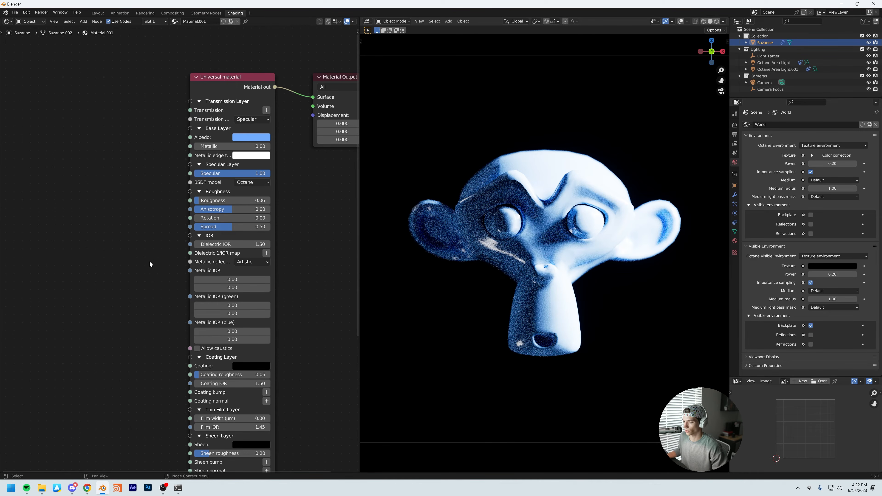
Step: Try different Metallic strengths in the Base Layer, ending at about 0.64
middle_click_drag(148, 248, 122, 199)
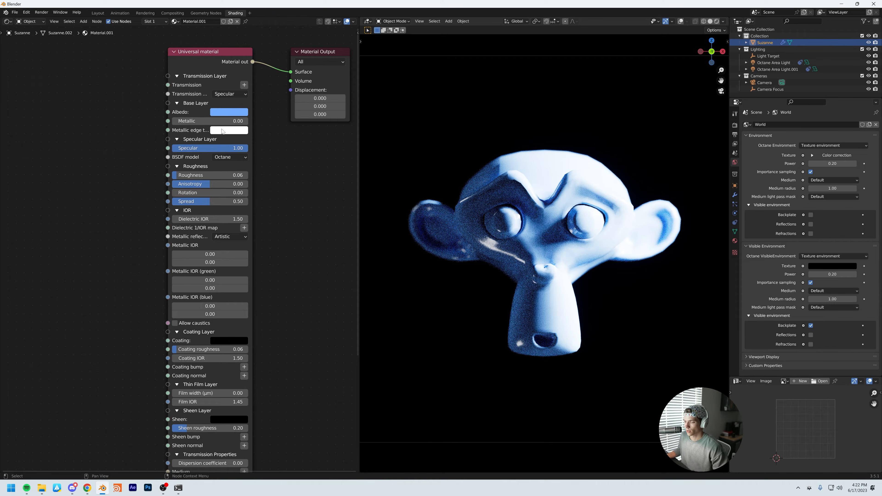
left_click_drag(179, 123, 237, 121)
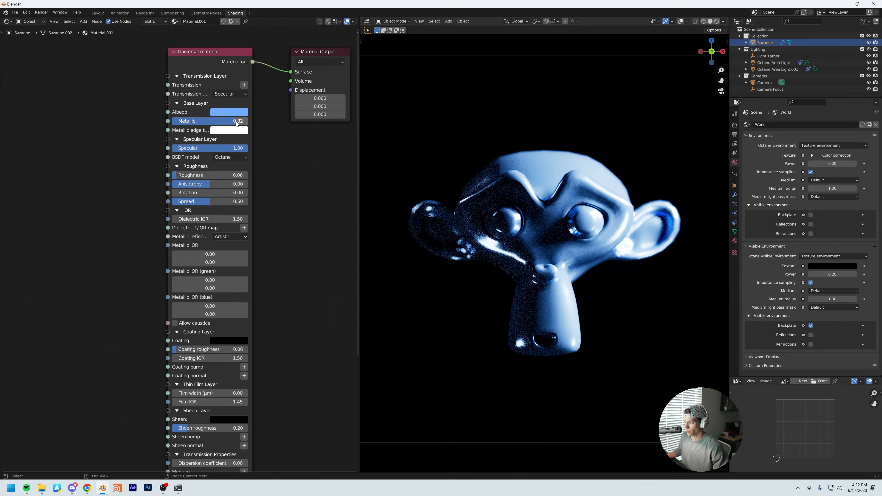
mouse_move(233, 121)
left_mouse_down()
mouse_move(264, 121)
mouse_move(232, 124)
left_mouse_up()
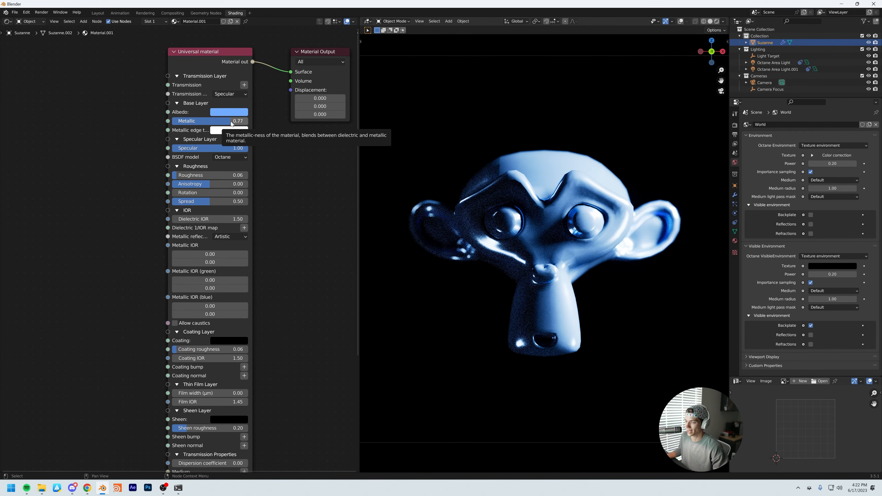
mouse_move(230, 124)
left_mouse_down()
mouse_move(197, 122)
mouse_move(225, 121)
left_mouse_up()
middle_click_drag(300, 164, 297, 182)
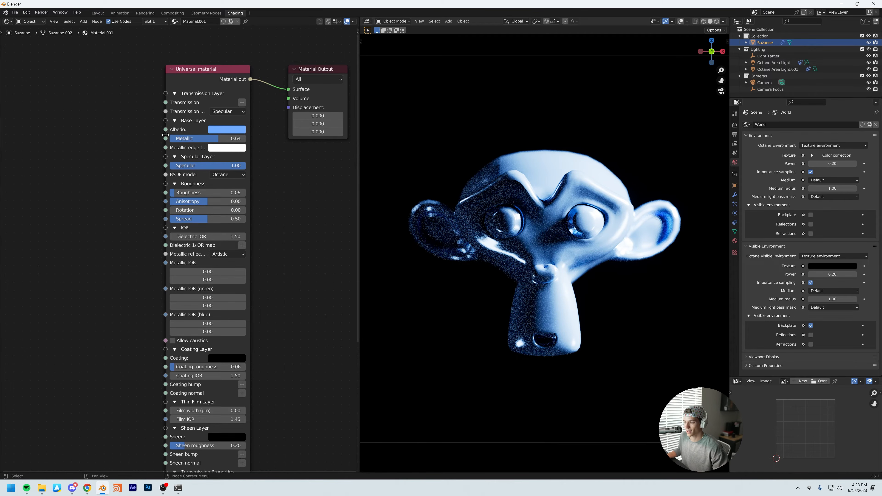
Step: Widen the Universal material node to show its full labels, and set Metallic to 0.87 and Roughness to 0.03
left_click_drag(165, 135, 147, 135)
left_click_drag(148, 135, 124, 139)
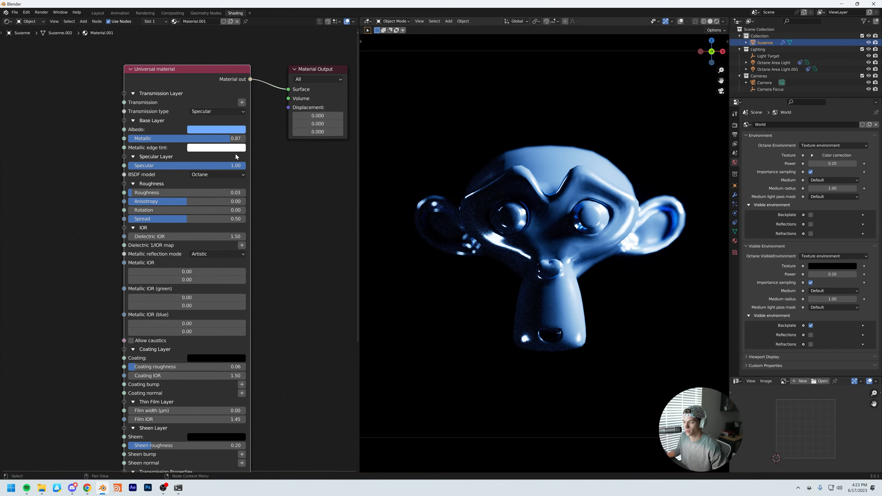
Step: Tint the Metallic edge bright green and raise Metallic to 1.00
left_click(208, 150)
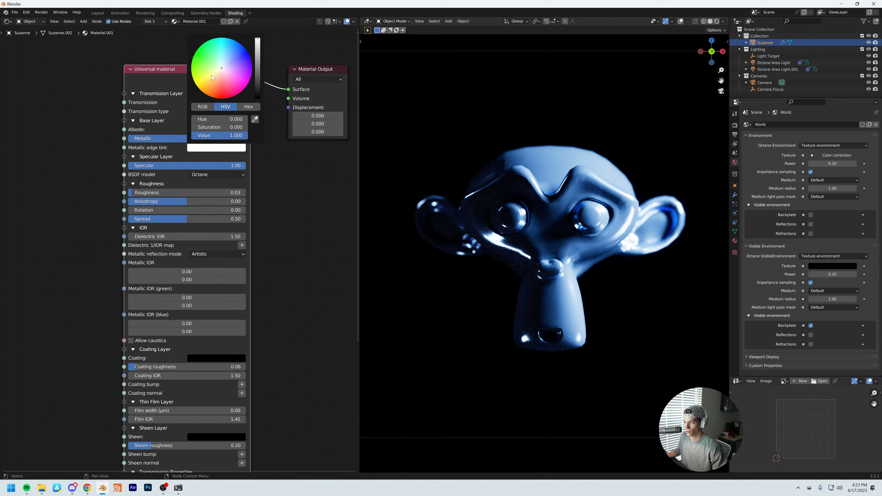
mouse_move(215, 65)
left_mouse_down()
mouse_move(201, 64)
mouse_move(206, 95)
mouse_move(200, 66)
left_mouse_up()
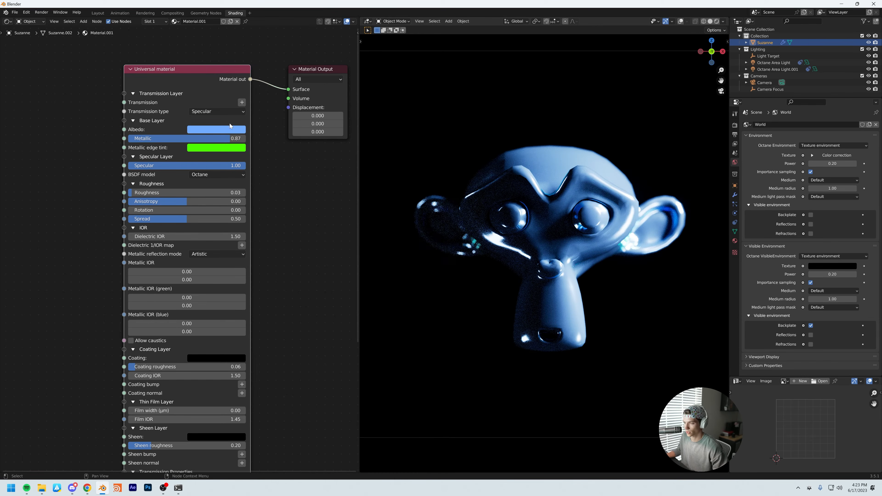
left_click_drag(212, 140, 245, 140)
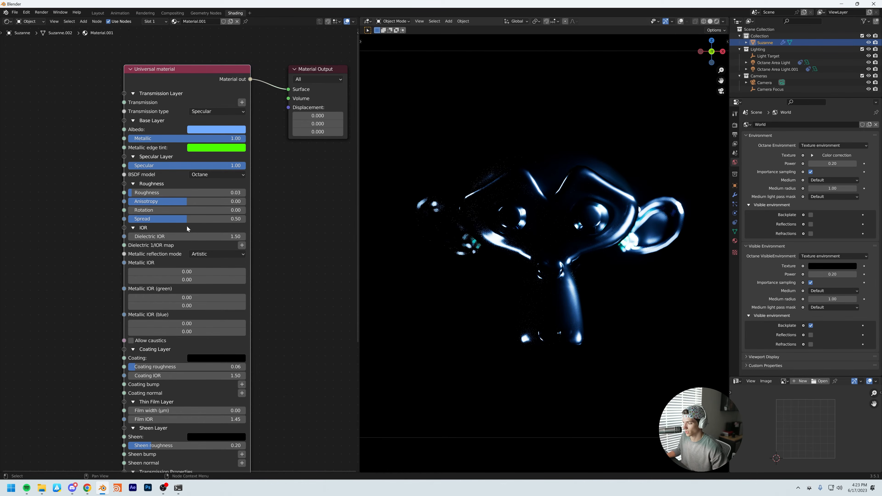
Step: Inspect the edge tint up close on the reflections between Suzanne's eye and ear
scroll(511, 231, "up", 5)
middle_click_drag(511, 230, 375, 219, "shift")
scroll(593, 226, "up", 4)
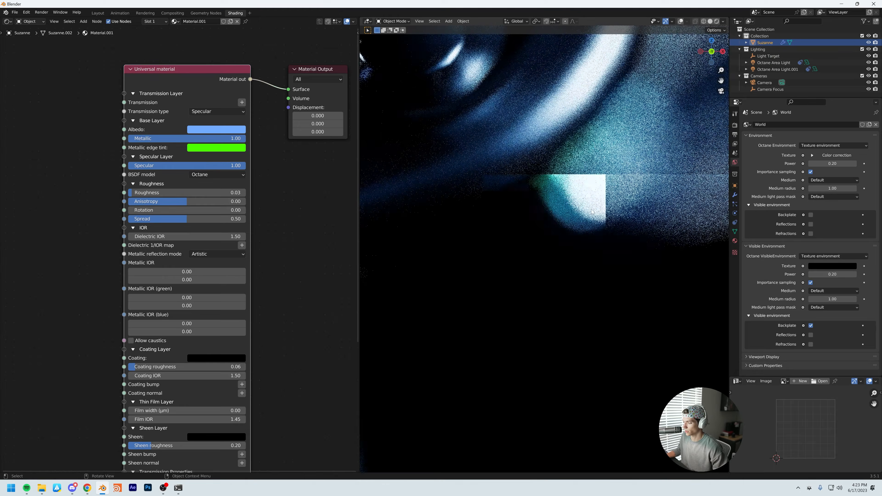
middle_click_drag(558, 167, 543, 193, "shift")
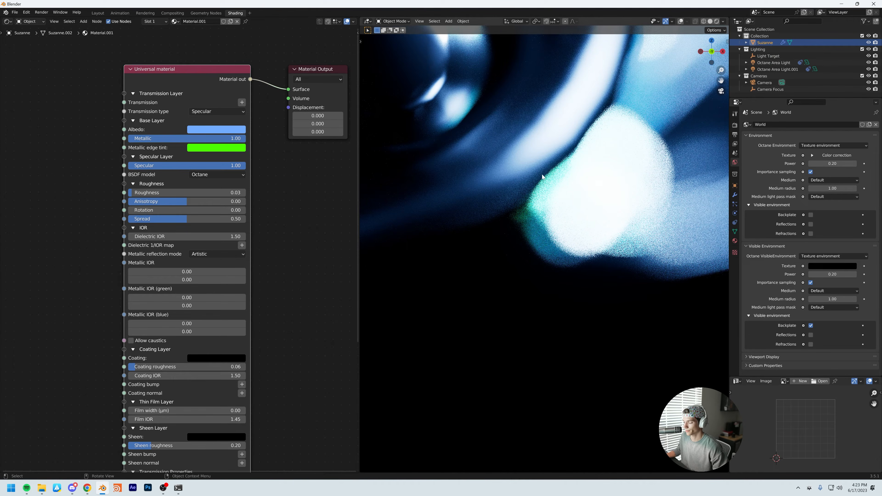
left_click_drag(174, 192, 172, 192)
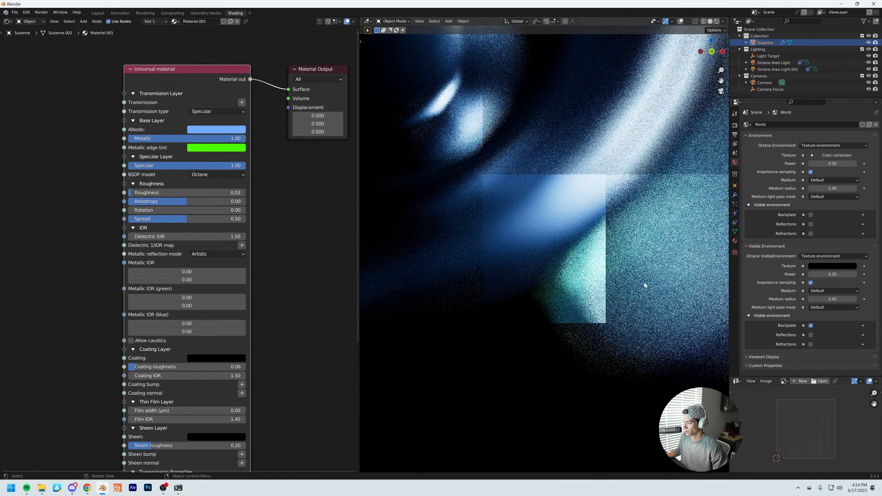
middle_click_drag(645, 285, 563, 268, "shift")
scroll(563, 268, "down", 1)
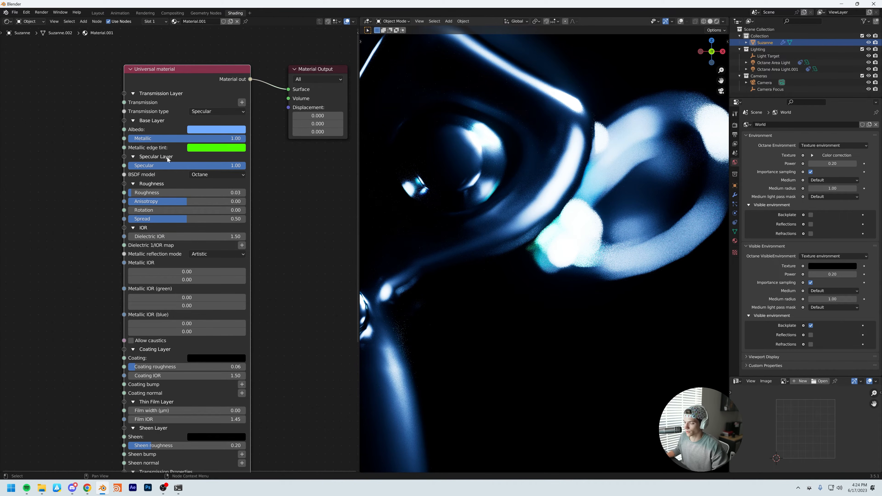
Step: Revert the Metallic edge tint to white
scroll(179, 250, "down", 2)
left_click(207, 180)
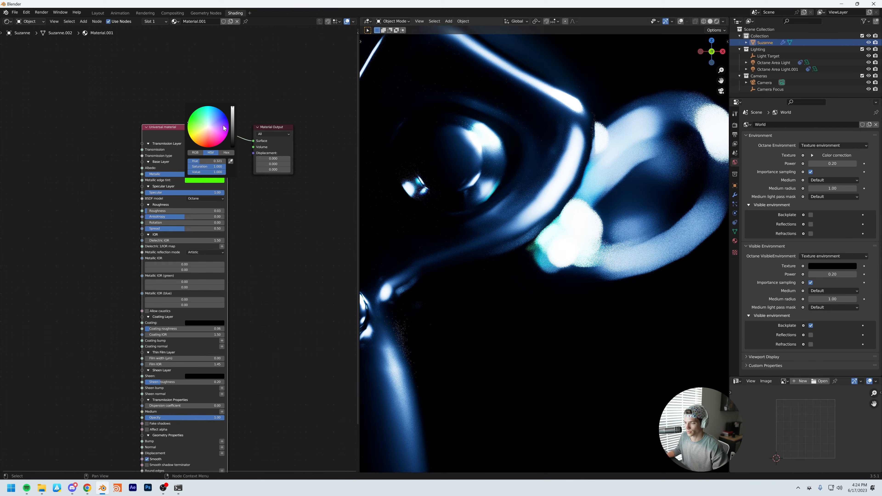
left_click_drag(233, 113, 233, 117)
key("ctrl+z")
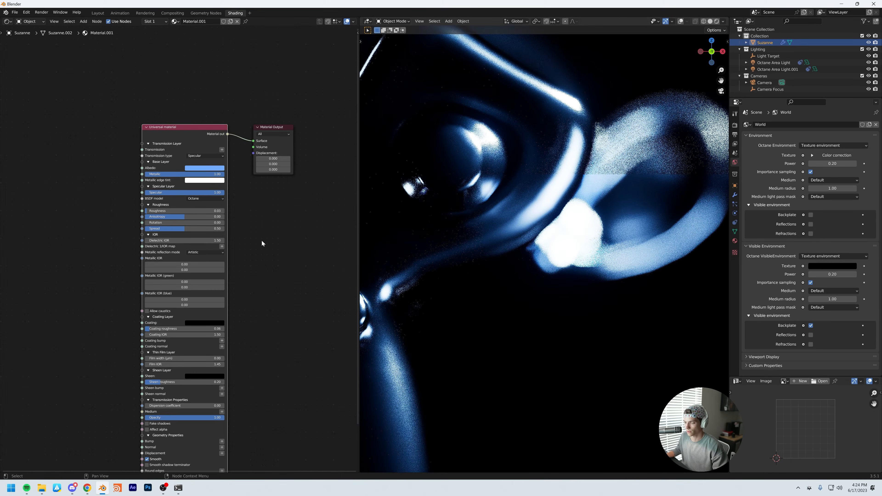
Step: Set Metallic to 0.5 and bring the whole Suzanne head back into view
left_click_drag(211, 174, 168, 174)
left_click(181, 174)
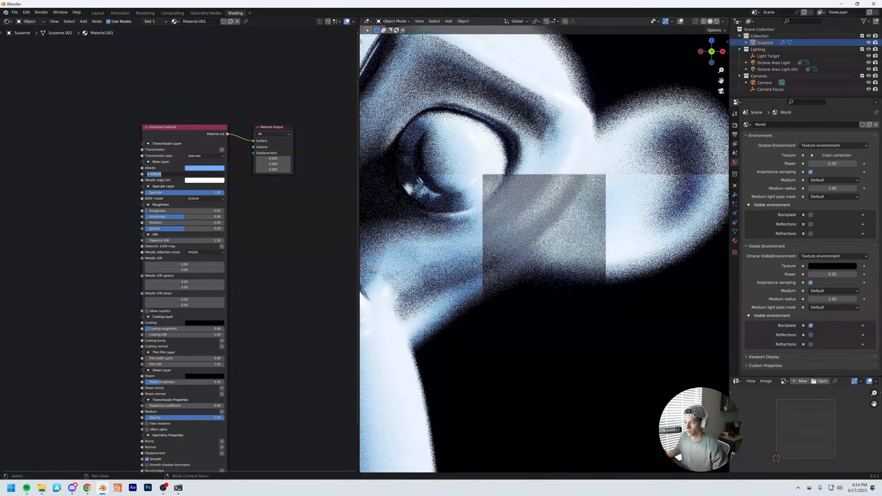
type("0.5")
key("Return")
scroll(439, 172, "down", 2)
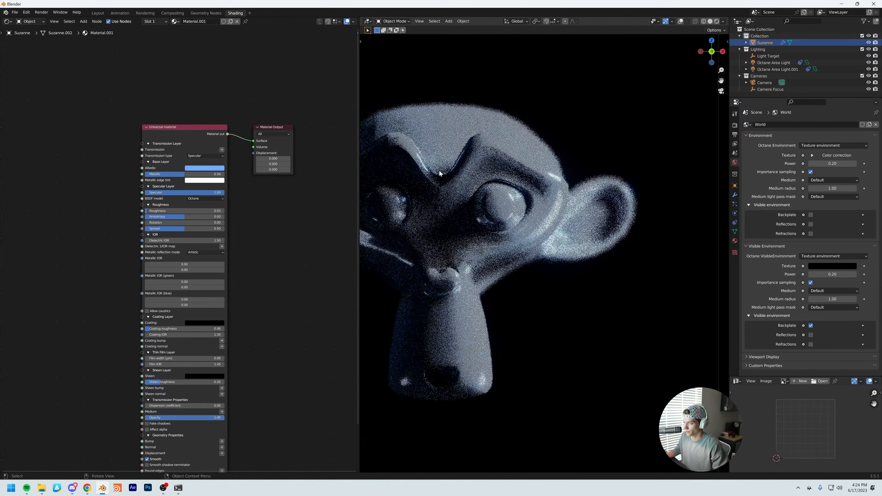
scroll(439, 172, "down", 3)
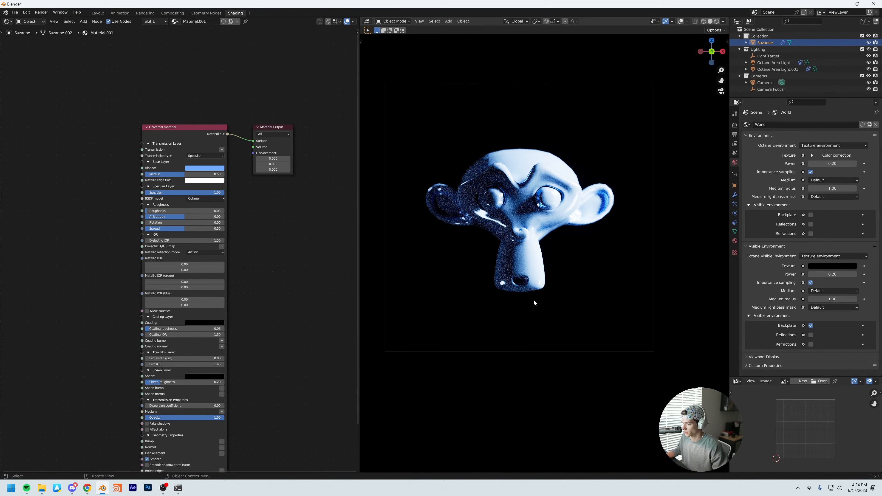
Step: Raise the Universal material's Roughness to about 0.65
scroll(295, 299, "up", 3)
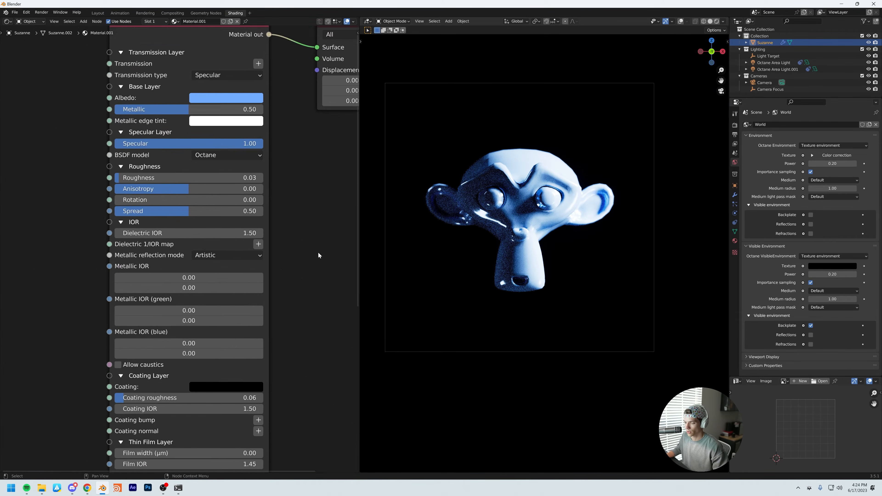
left_click_drag(141, 178, 216, 177)
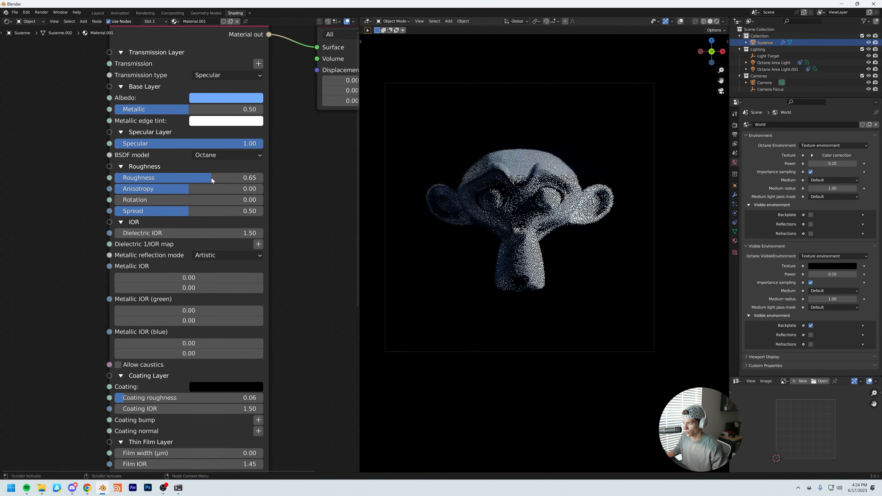
Step: Collapse the Roughness, Specular Layer, Base Layer and Transmission Layer sections of the Universal material node
middle_click_drag(307, 264, 294, 228)
scroll(294, 227, "down", 1)
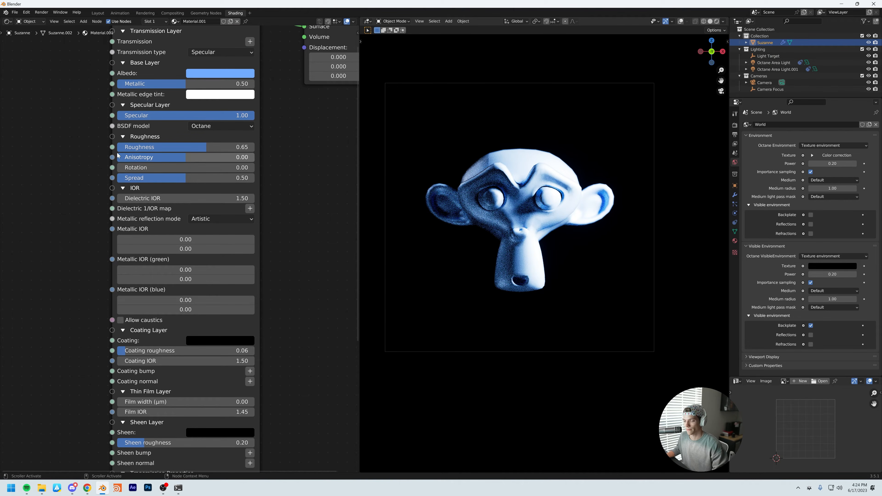
left_click(124, 137)
scroll(143, 193, "up", 3, "shift")
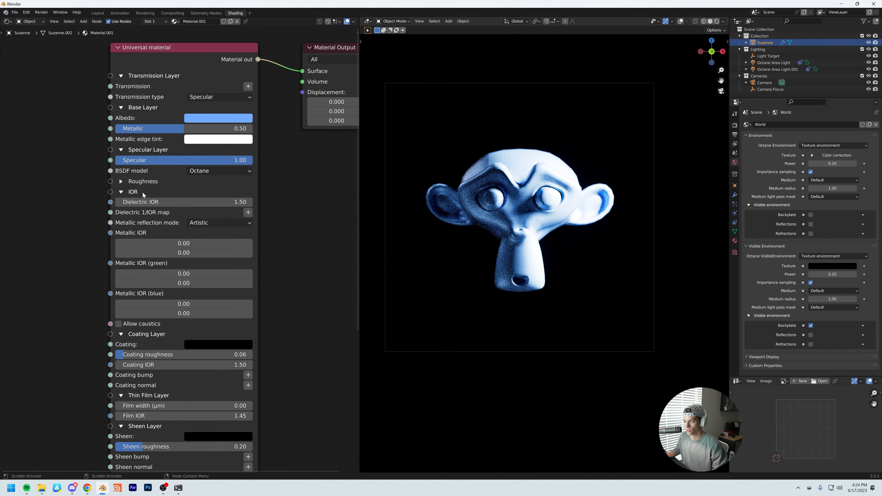
left_click(121, 151)
left_click(120, 107)
left_click(121, 75)
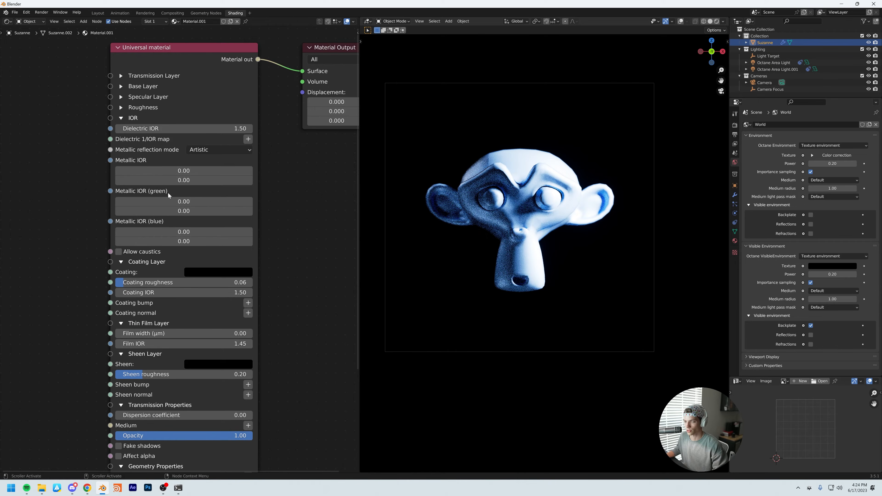
Step: Look over the IOR section of the Universal material node, from Dielectric IOR down to Allow caustics
middle_click_drag(167, 192, 153, 215)
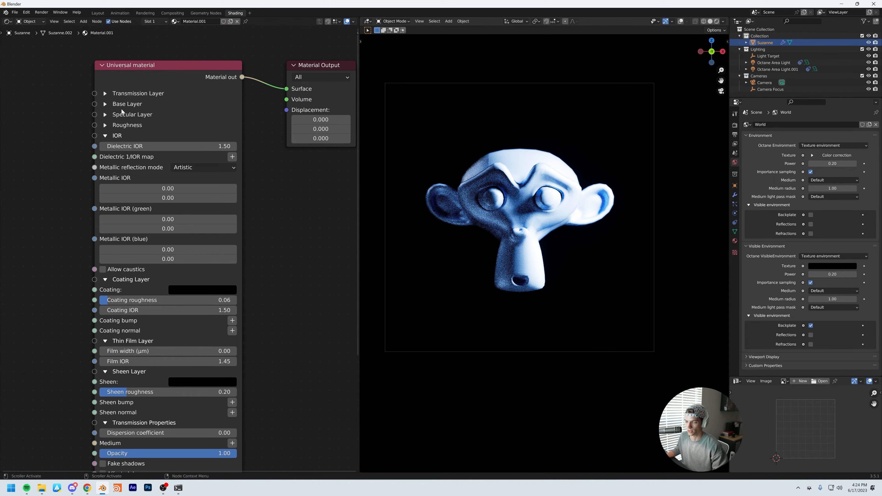
middle_click_drag(177, 170, 183, 198)
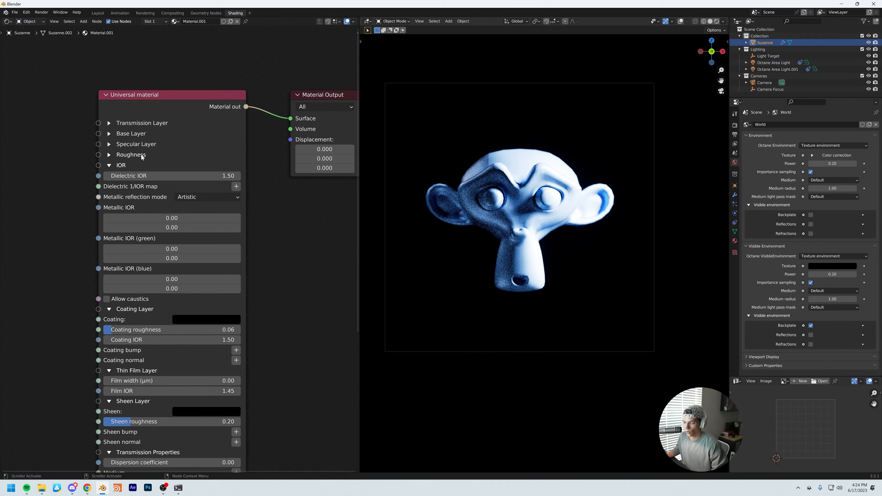
middle_click_drag(235, 185, 210, 187)
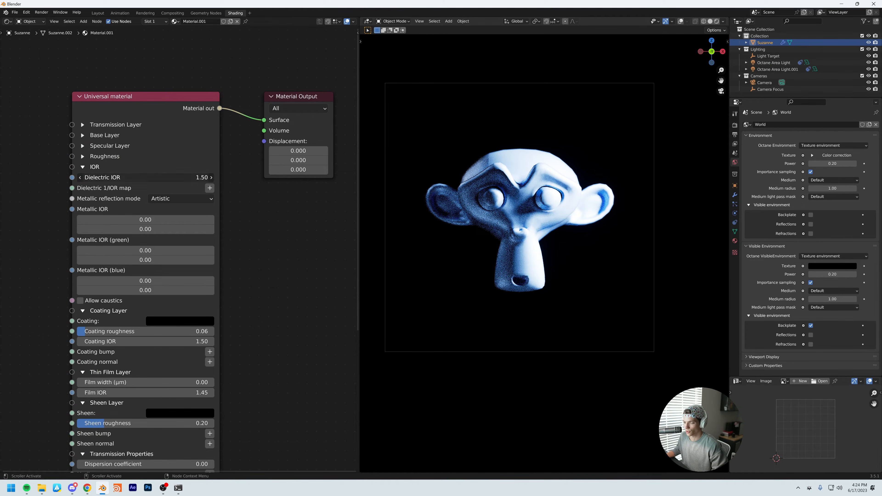
middle_click_drag(285, 225, 308, 225)
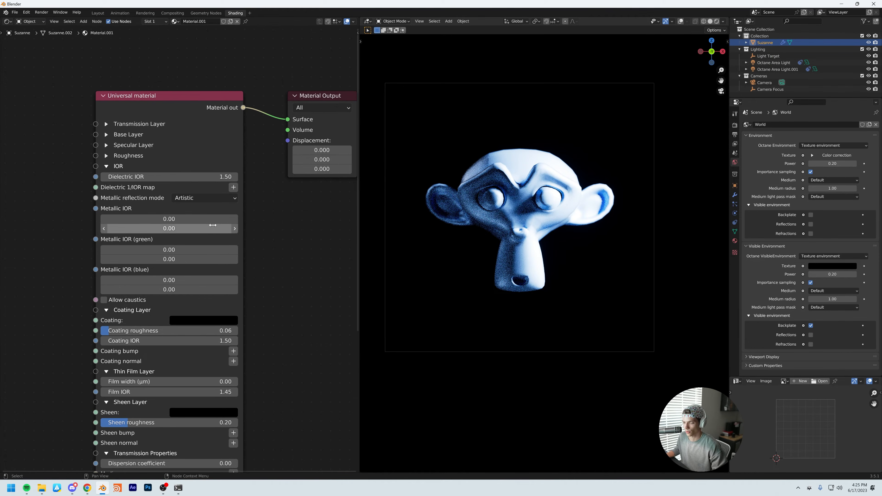
middle_click_drag(212, 225, 175, 193)
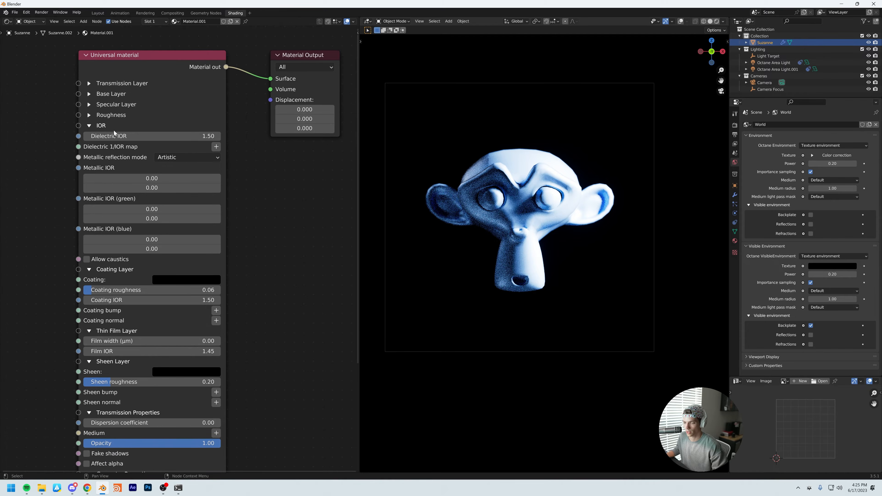
left_click_drag(51, 132, 243, 263)
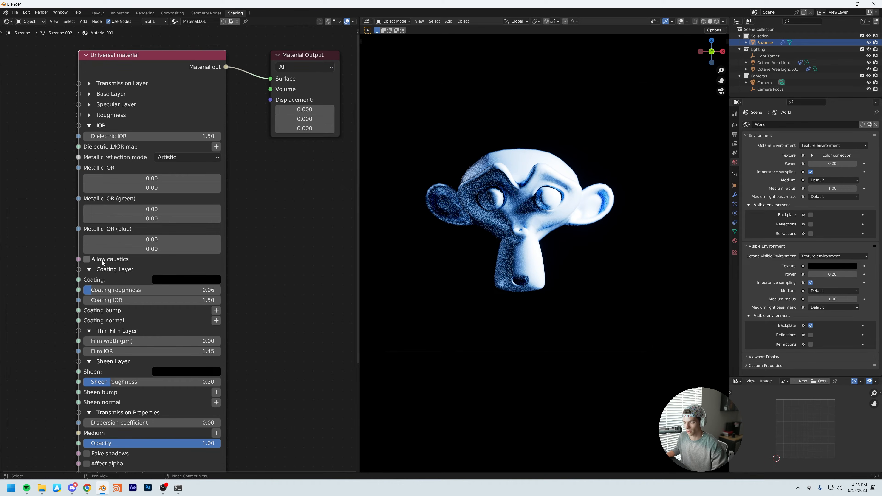
Step: Collapse the IOR section of the Universal material node
left_click(47, 220)
middle_click_drag(61, 241, 77, 233)
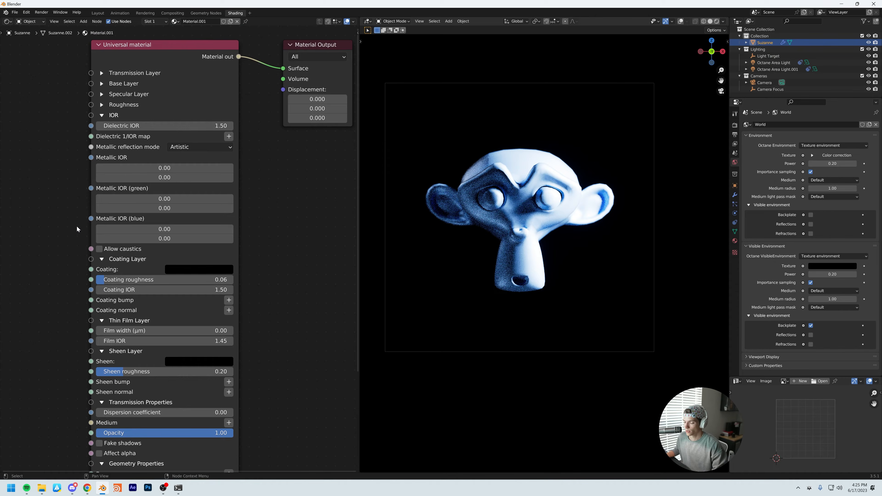
left_click(104, 117)
middle_click_drag(123, 200, 100, 211)
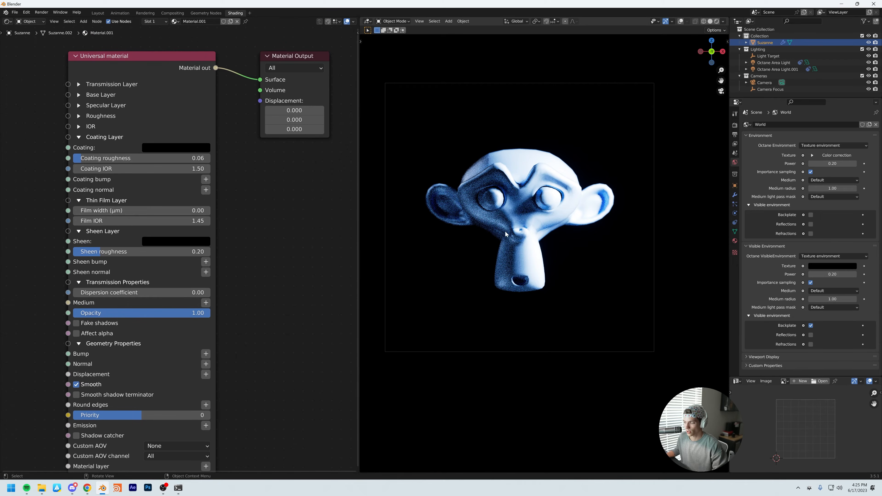
Step: Set the Coating color in the Coating Layer to full white, with Value 1.000
scroll(517, 242, "up", 5)
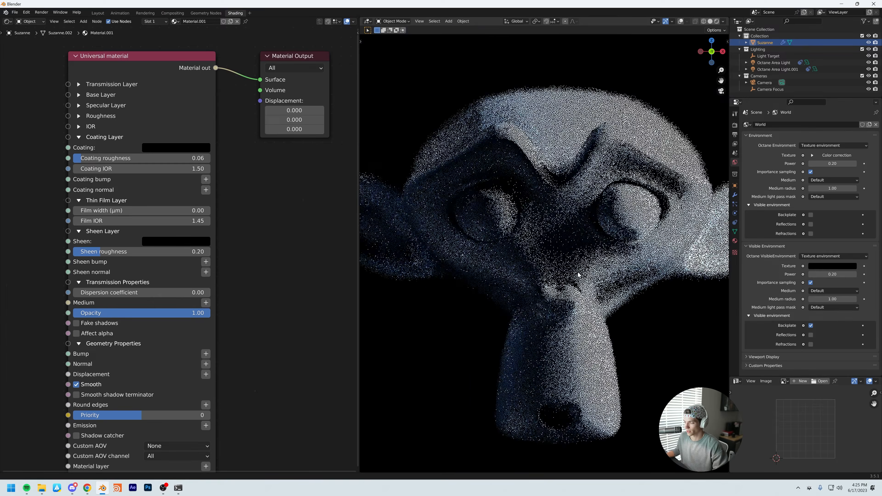
scroll(510, 236, "up", 2)
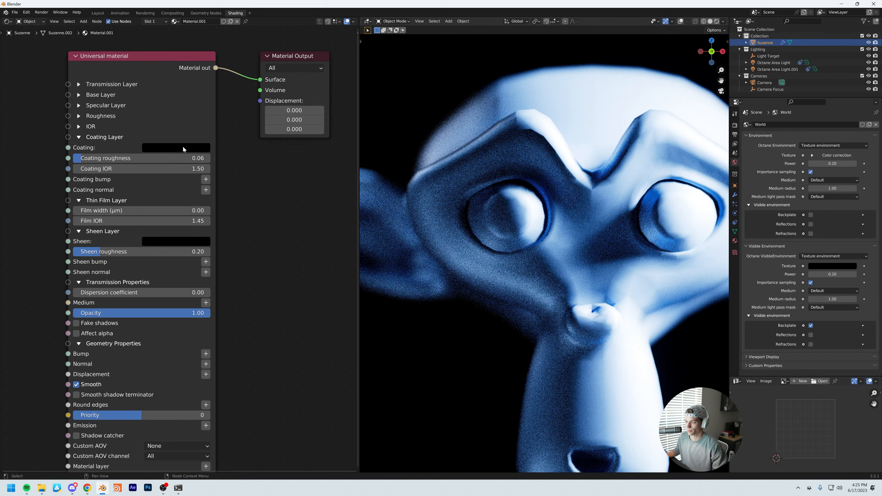
left_click(194, 144)
scroll(586, 253, "down", 5)
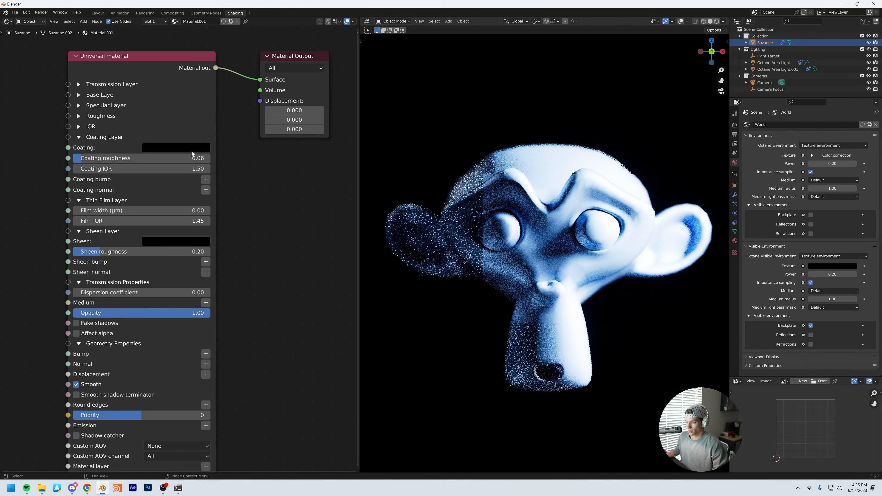
left_click(192, 148)
left_click_drag(224, 78, 224, 21)
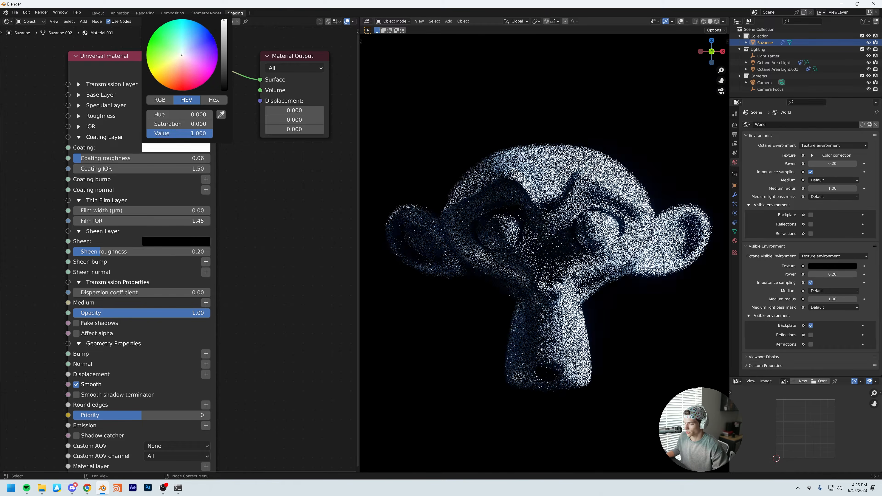
scroll(500, 256, "up", 4)
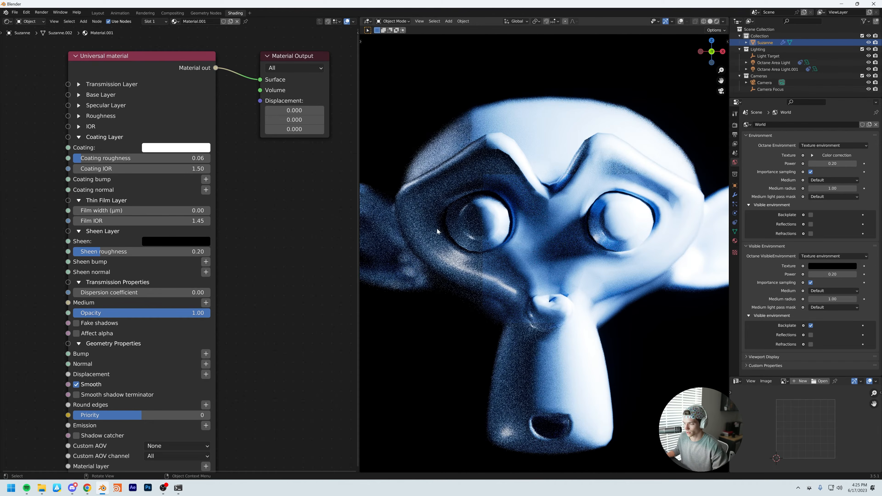
Step: Lower Coating roughness to 0.00 and inspect the coating's reflections on Suzanne's cheek up close
left_click_drag(131, 160, 111, 160)
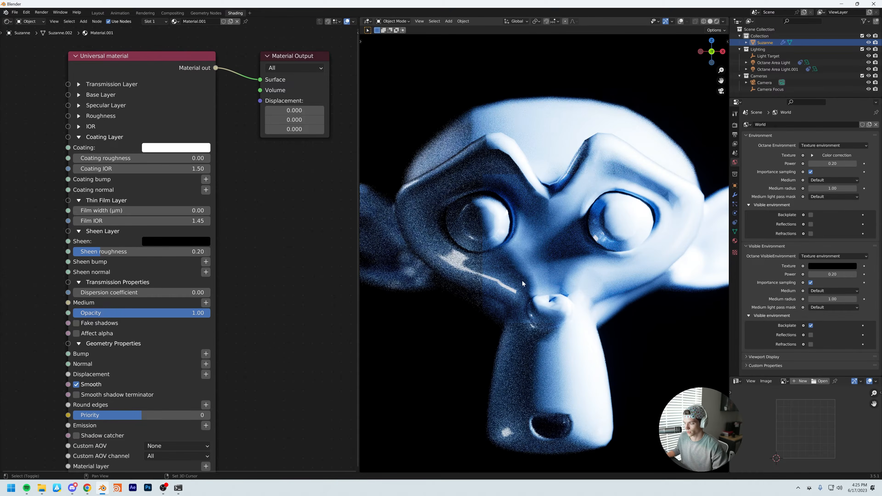
scroll(535, 262, "up", 4)
scroll(541, 266, "up", 3)
scroll(549, 281, "up", 2)
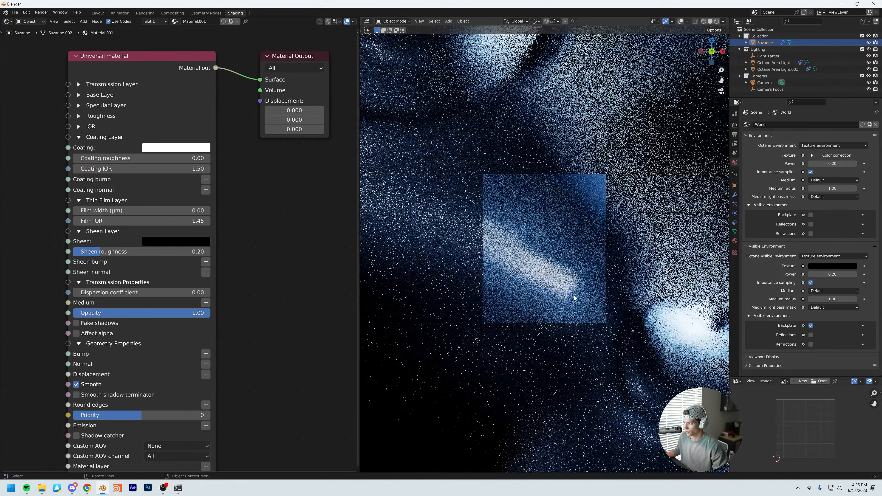
scroll(526, 213, "down", 5)
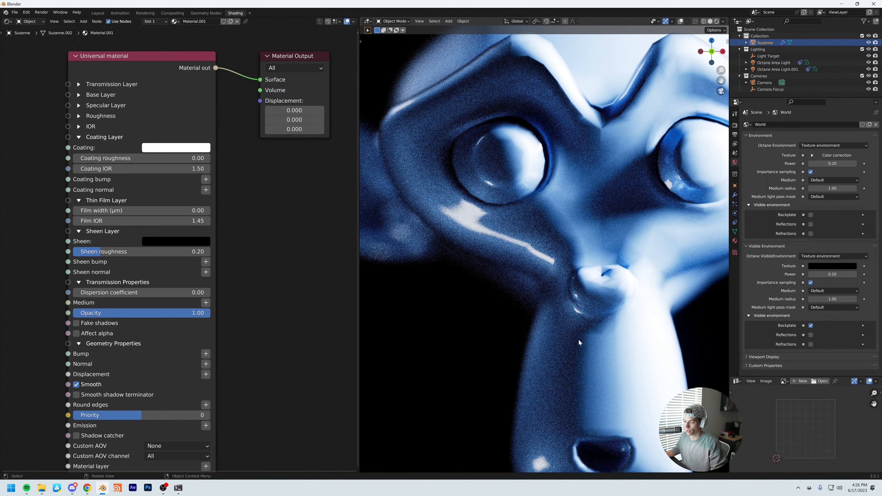
Step: Look over the Coating Layer settings and collapse that section
middle_click_drag(281, 270, 284, 249)
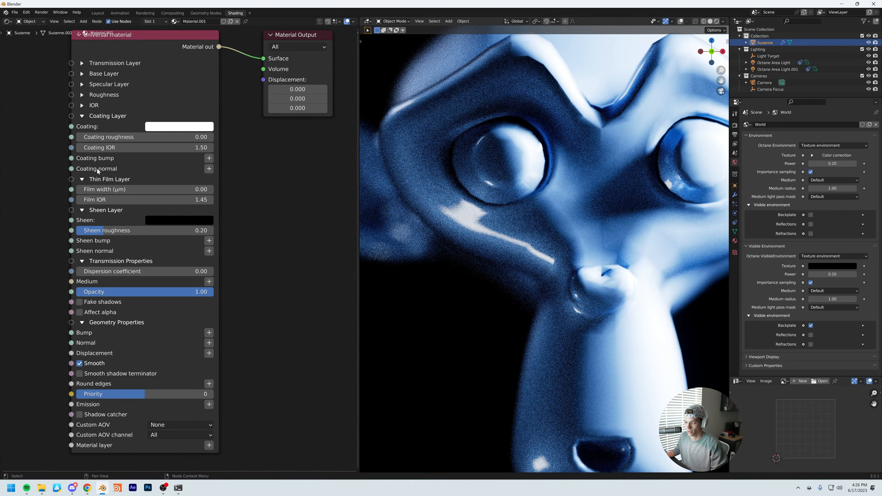
left_click(181, 128)
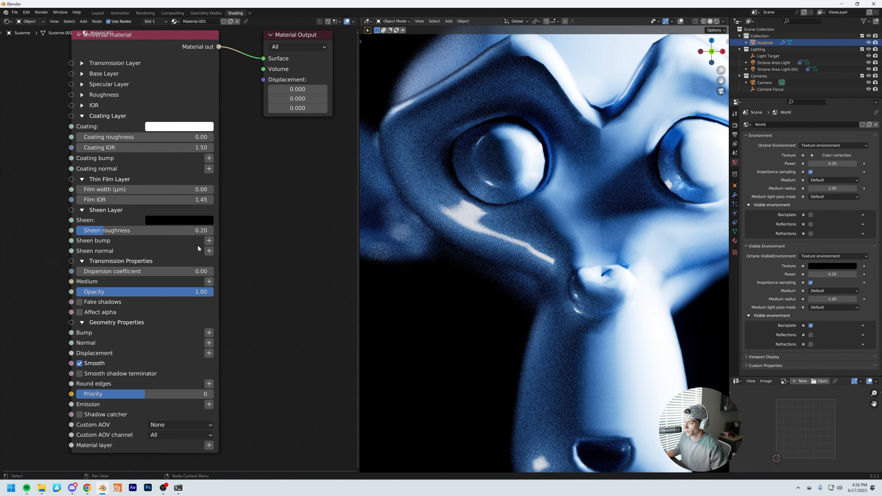
middle_click_drag(263, 186, 259, 199)
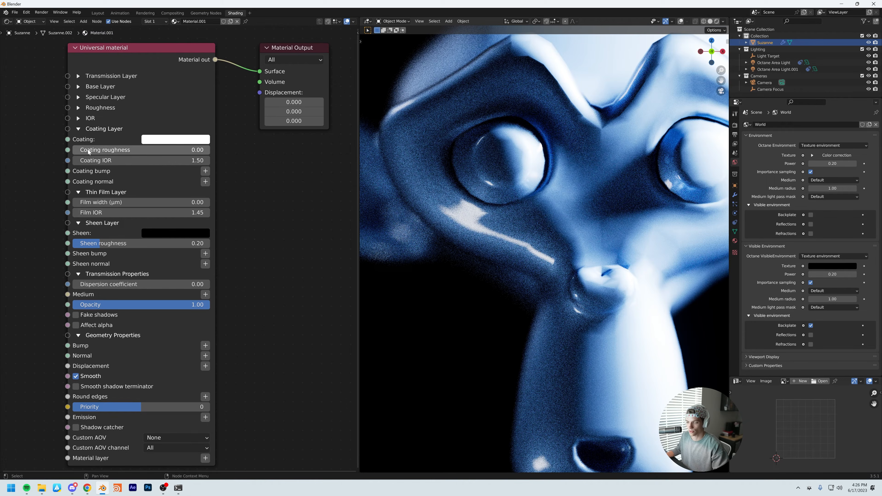
left_click(78, 129)
middle_click_drag(223, 207, 227, 233)
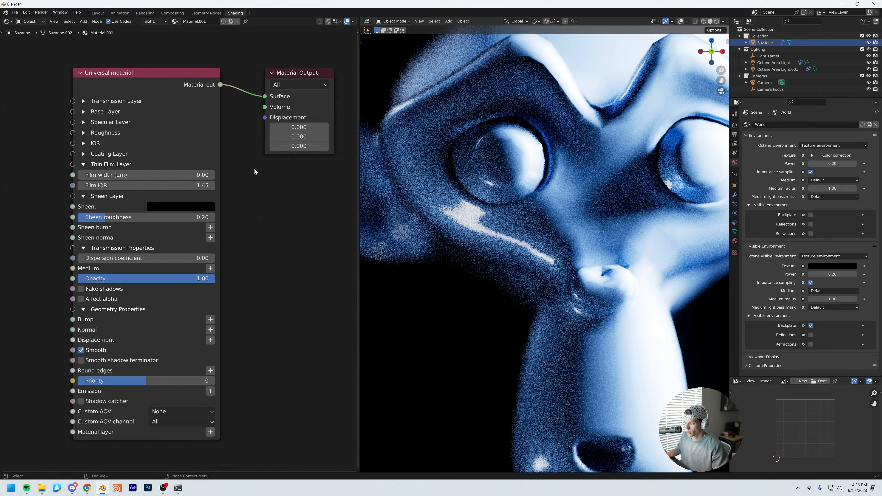
Step: Raise Film width to 0.42 µm in the Thin Film Layer and inspect the head from another angle before returning to camera view
left_click_drag(113, 175, 171, 175)
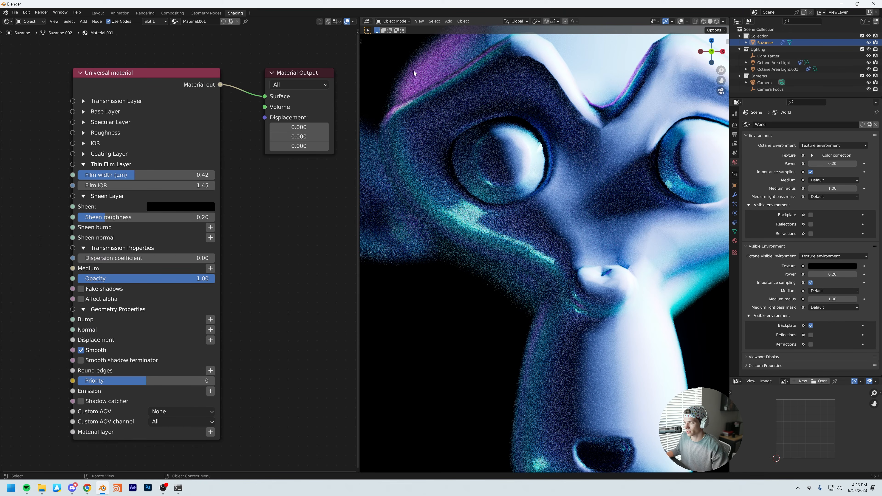
scroll(443, 229, "down", 3)
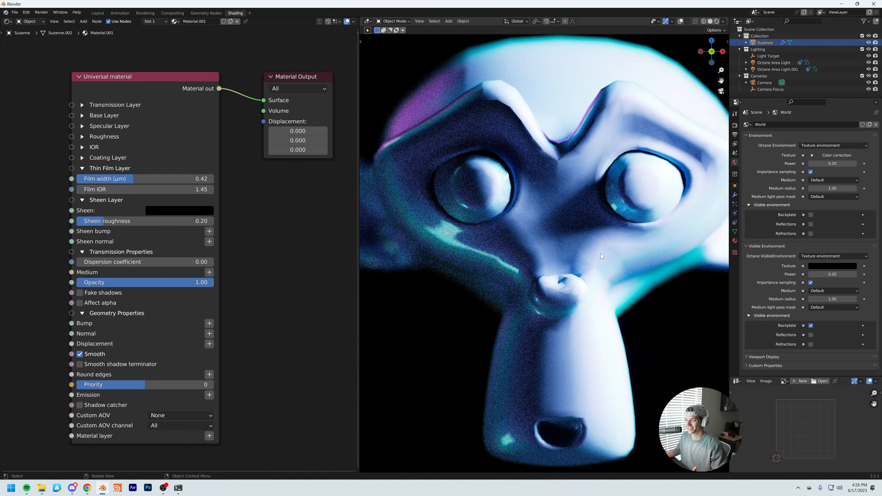
scroll(582, 267, "down", 3)
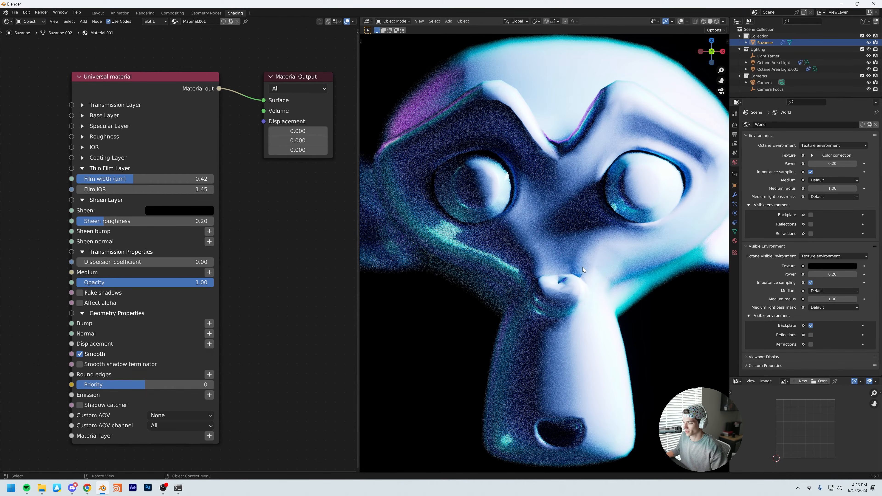
scroll(560, 244, "down", 6)
scroll(553, 247, "up", 3)
scroll(556, 252, "up", 5)
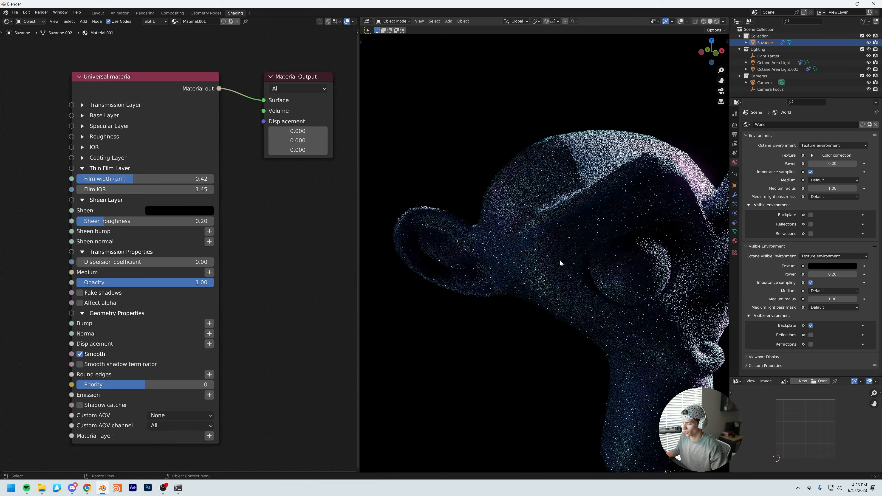
key("KP_0")
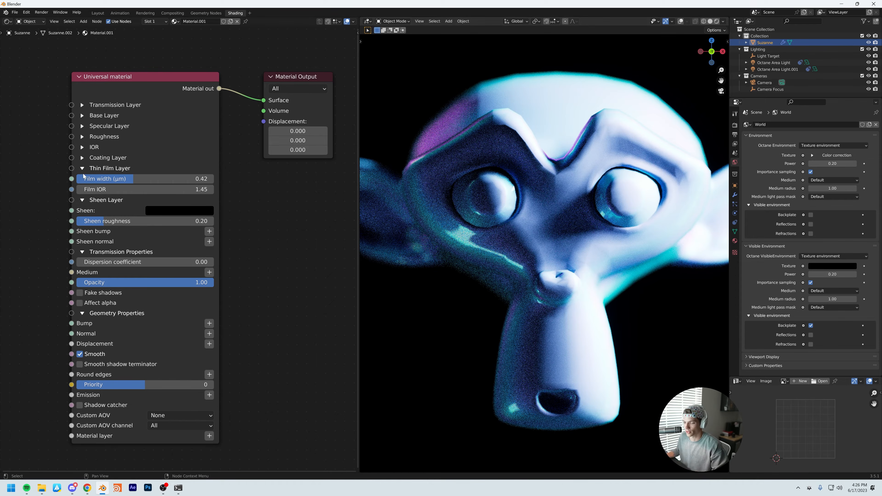
Step: Reset Film width to 0.00 and collapse the Thin Film Layer section
left_click_drag(137, 180, 79, 179)
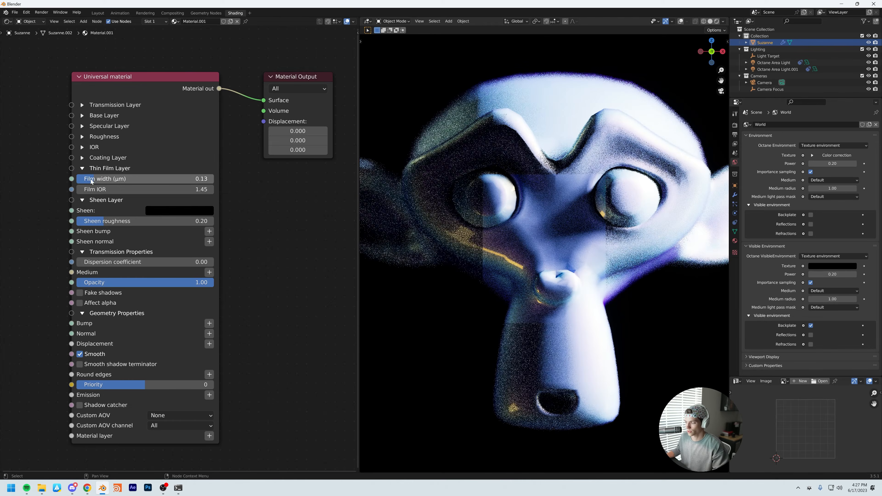
left_click(83, 168)
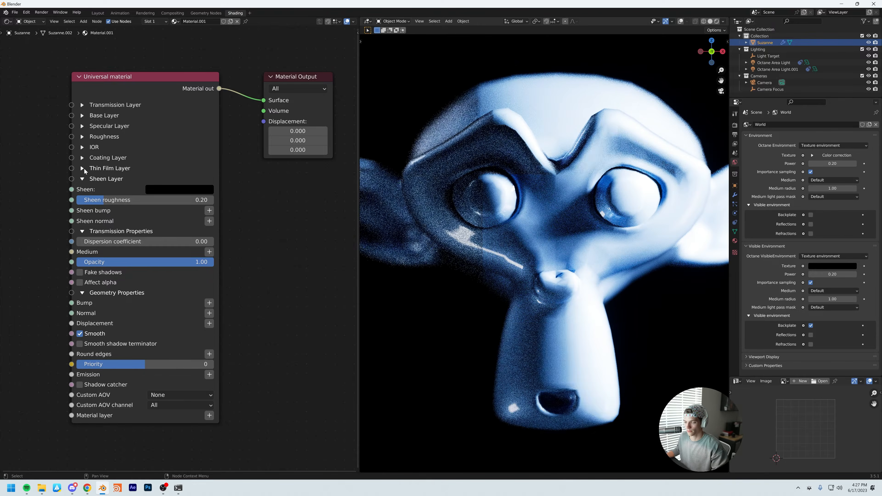
Step: Try a near-white Sheen color in the Sheen Layer and return it to black
middle_click_drag(142, 220, 137, 228)
left_click(152, 197)
left_click_drag(223, 138, 227, 74)
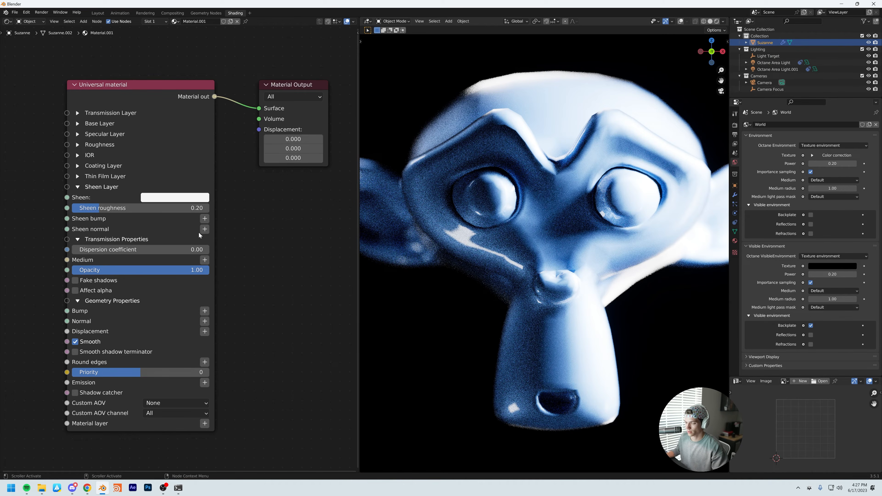
left_click(194, 198)
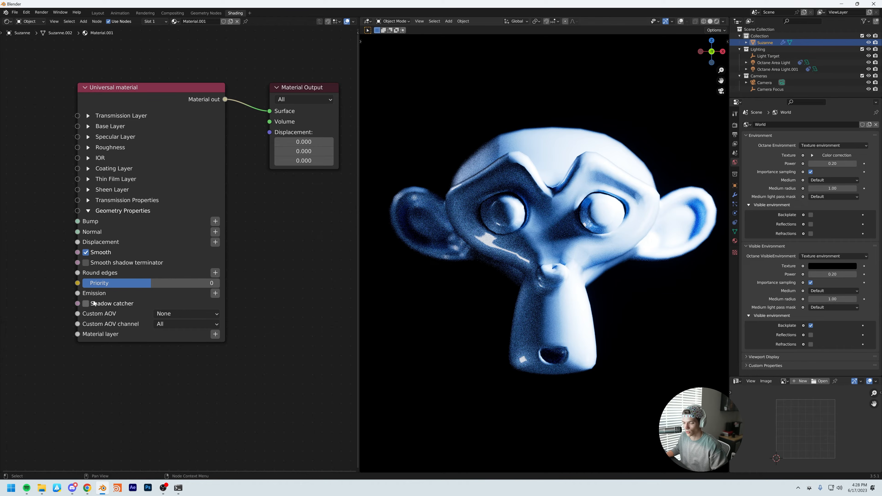
Step: Try the Shadow catcher option on the Universal material and switch it off again
scroll(102, 320, "down", 2)
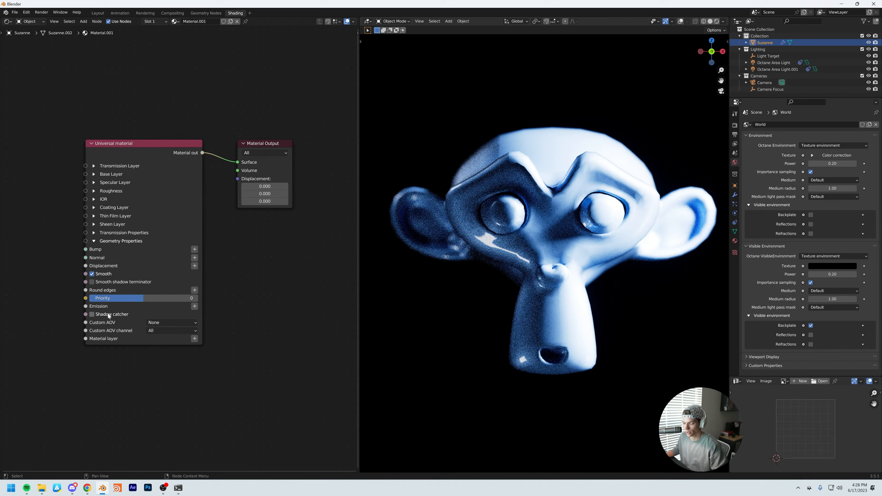
left_click(91, 314)
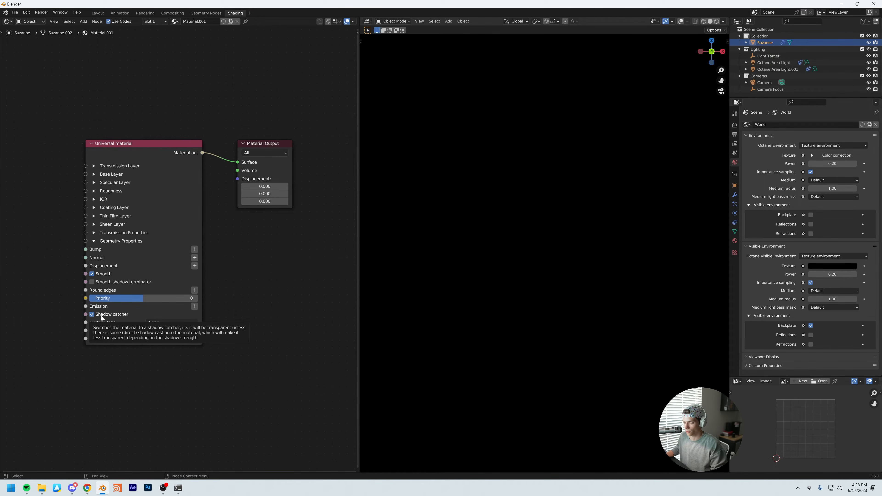
left_click(91, 315)
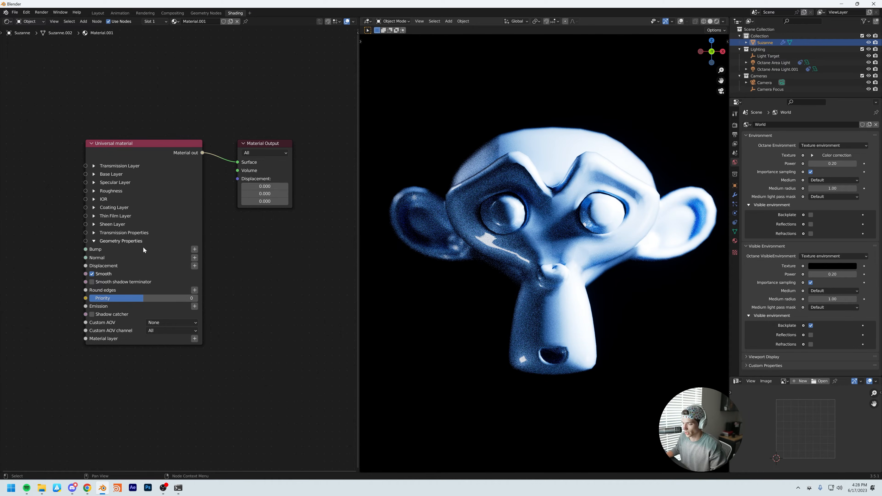
Step: Expand every section of the Universal material node, from Geometry Properties up to Transmission Layer
left_click(93, 241)
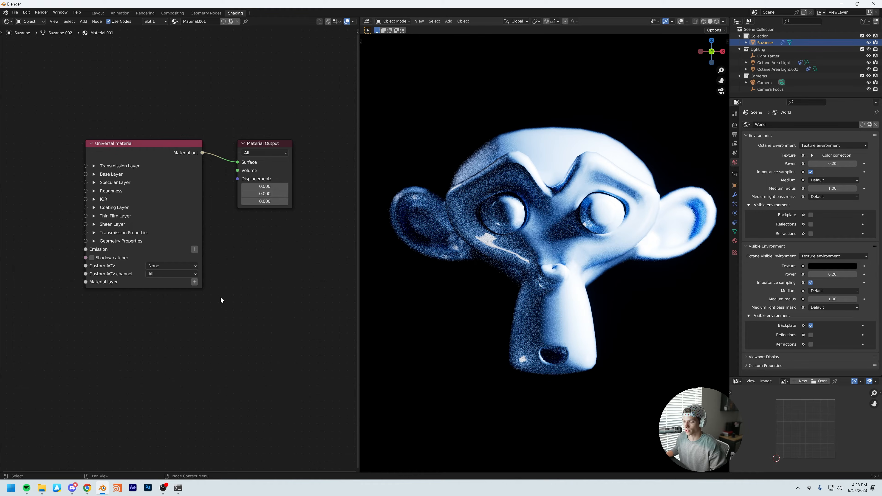
left_click(93, 241)
left_click(93, 232)
left_click(94, 224)
left_click(93, 216)
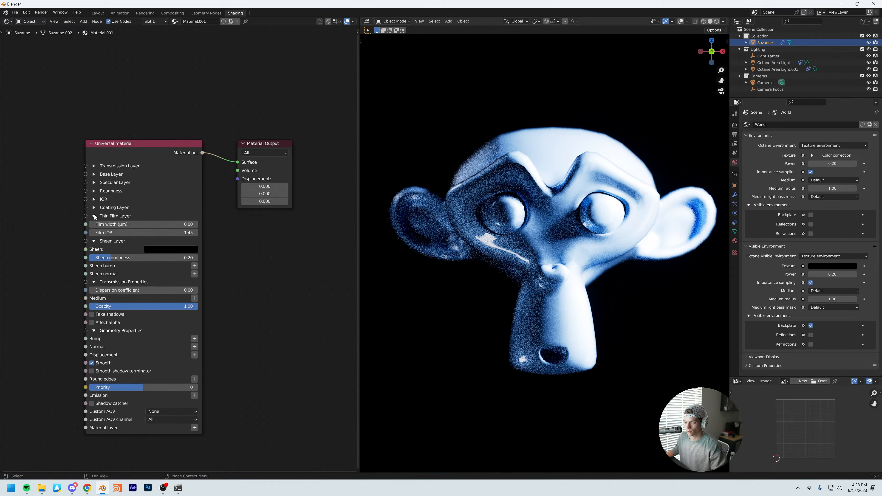
left_click(93, 207)
left_click(94, 199)
left_click(93, 190)
left_click(93, 182)
left_click(93, 174)
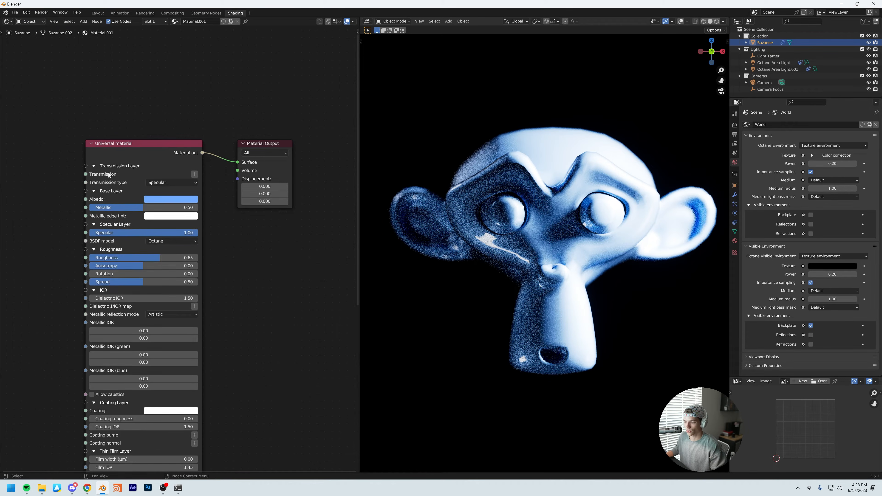
left_click(94, 166)
Step: Add a Cinema 4D noise node in the empty space on the input side of the Universal material node
scroll(156, 310, "down", 2)
middle_click_drag(156, 310, 247, 221)
key("shift+a")
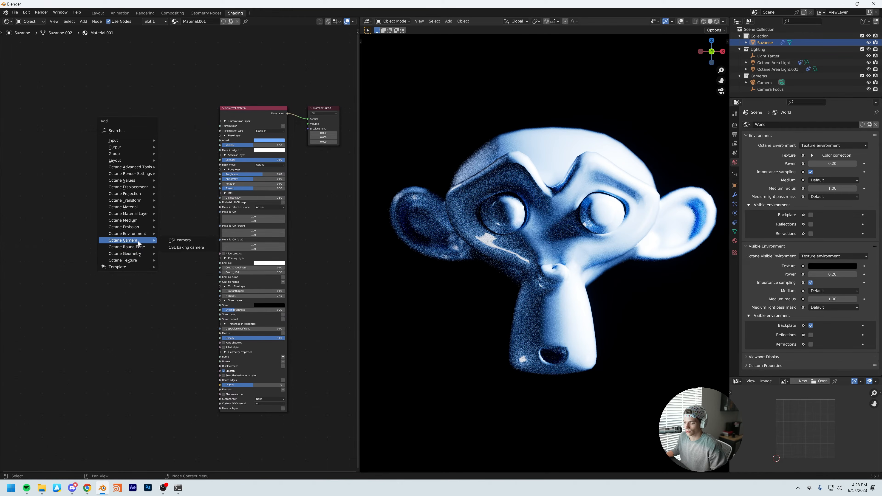
key("shift+a")
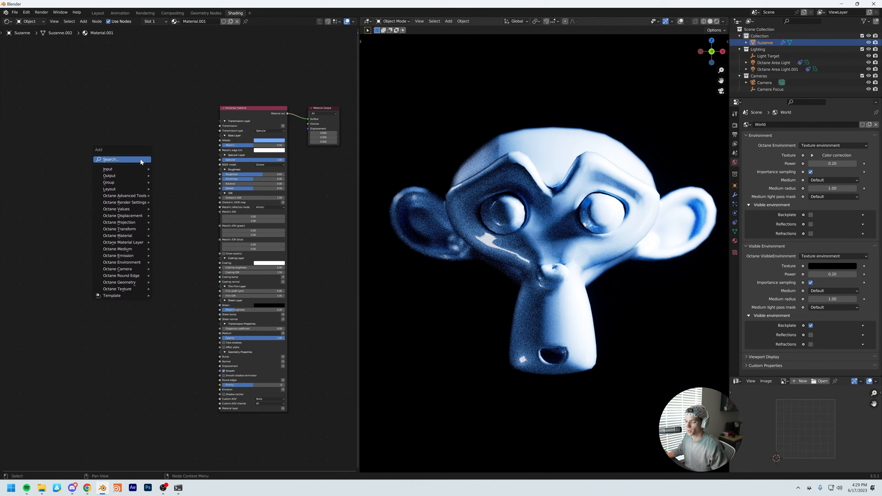
left_click(141, 159)
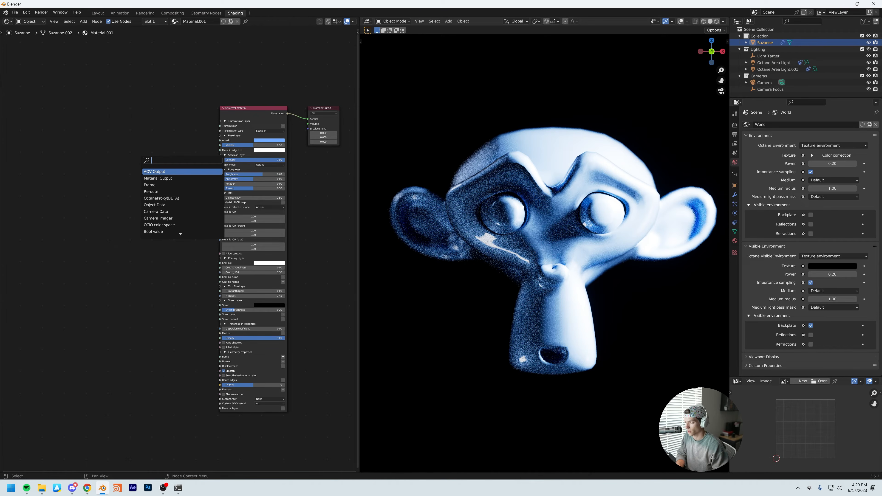
type("cinema")
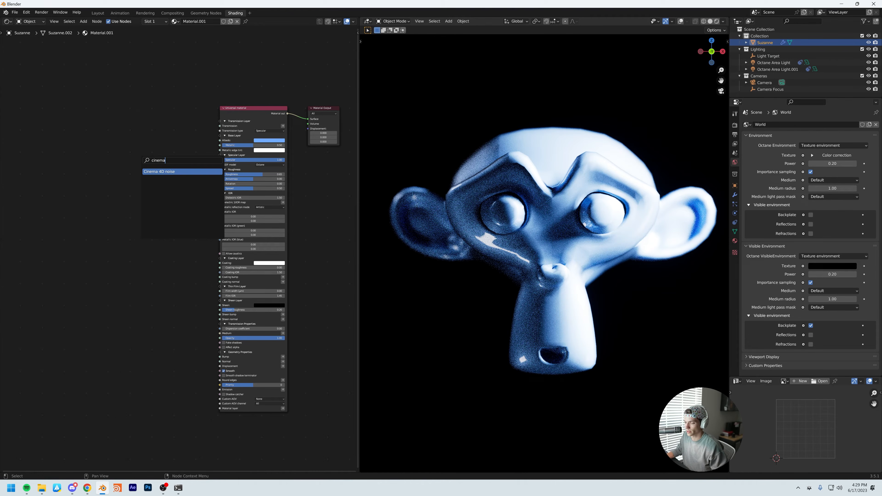
key("Return")
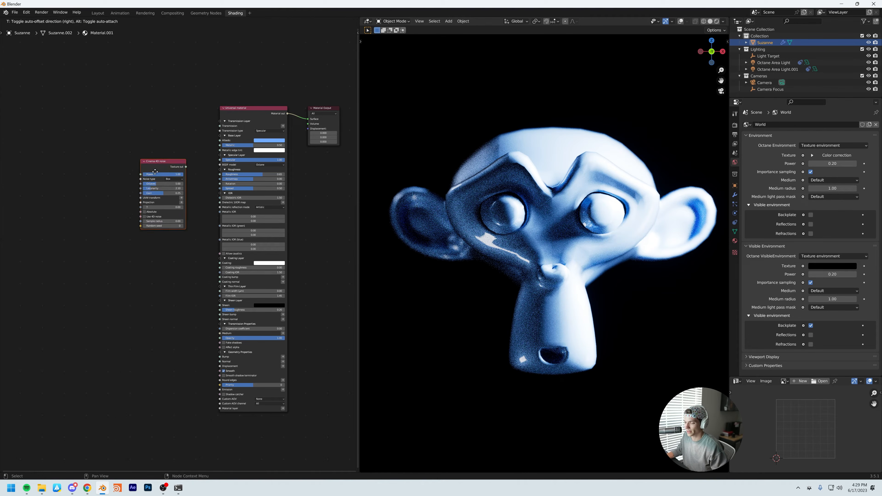
left_click(141, 292)
scroll(182, 292, "up", 7)
middle_click_drag(184, 319, 209, 227)
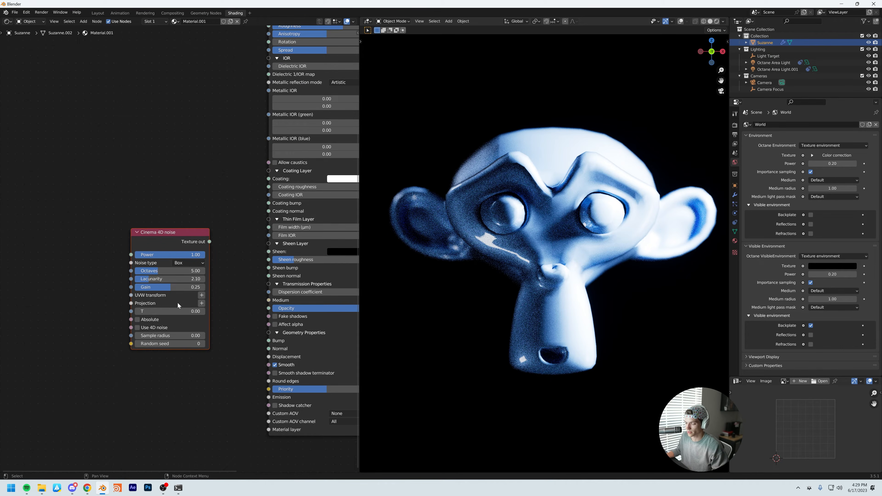
Step: Connect the Cinema 4D noise texture output to the Bump input of the Universal material
left_click(134, 205)
middle_click_drag(134, 206, 68, 217)
scroll(76, 214, "down", 4)
scroll(115, 221, "down", 1)
middle_click_drag(141, 224, 163, 246)
left_click_drag(152, 264, 145, 261)
middle_click_drag(152, 245, 153, 246)
scroll(180, 258, "up", 8)
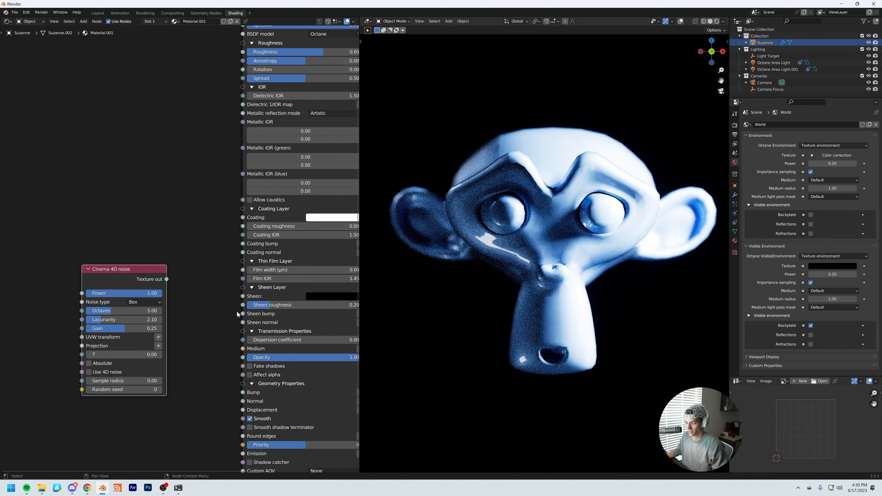
middle_click_drag(239, 309, 201, 221)
left_click_drag(88, 181, 199, 293)
left_click_drag(206, 325, 206, 326)
middle_click_drag(205, 344, 251, 219)
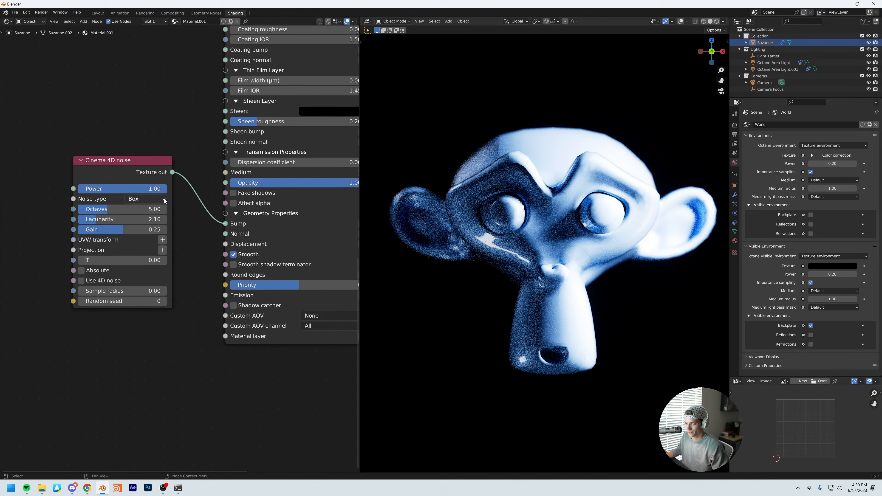
Step: Connect the Cinema 4D noise texture output to the Universal material's Albedo input as well
middle_click_drag(177, 218, 177, 339)
scroll(177, 340, "down", 2)
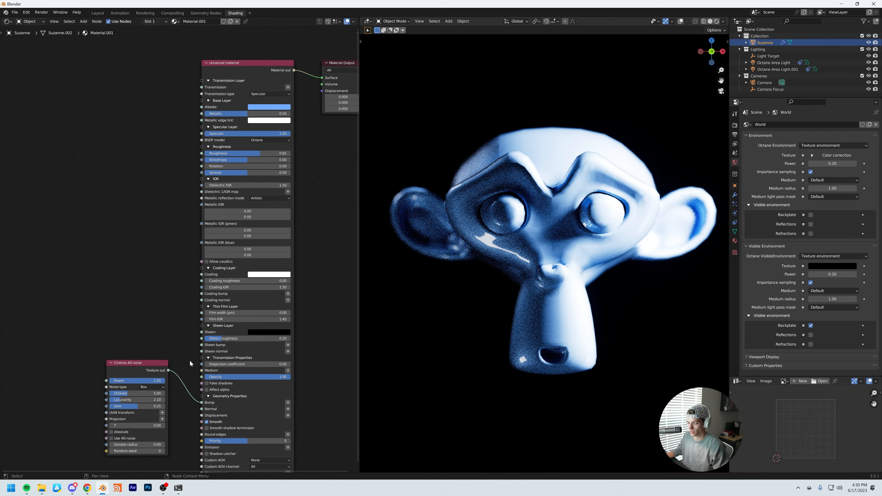
left_click_drag(168, 371, 201, 107)
Step: Add a 3D transformation node beside the Cinema 4D noise and connect it to the noise's UVW transform input
middle_click_drag(82, 293, 118, 215)
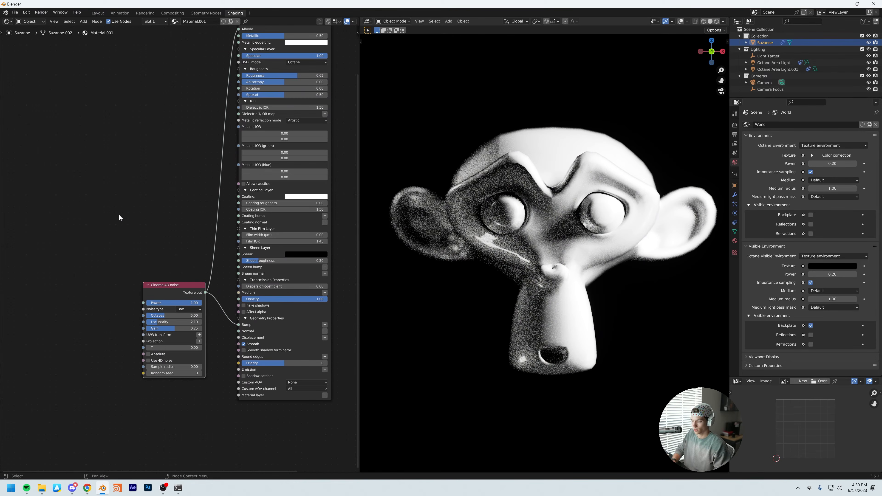
key("shift+a")
left_click(120, 215)
type("3d")
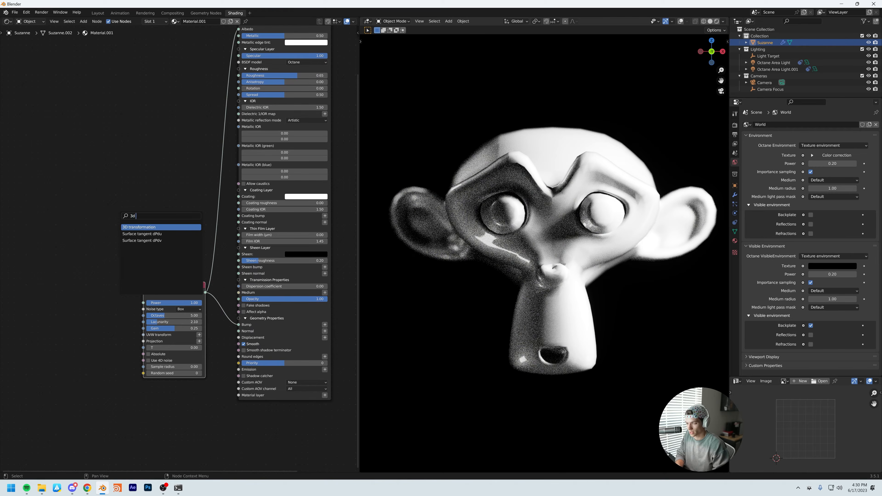
key("Return")
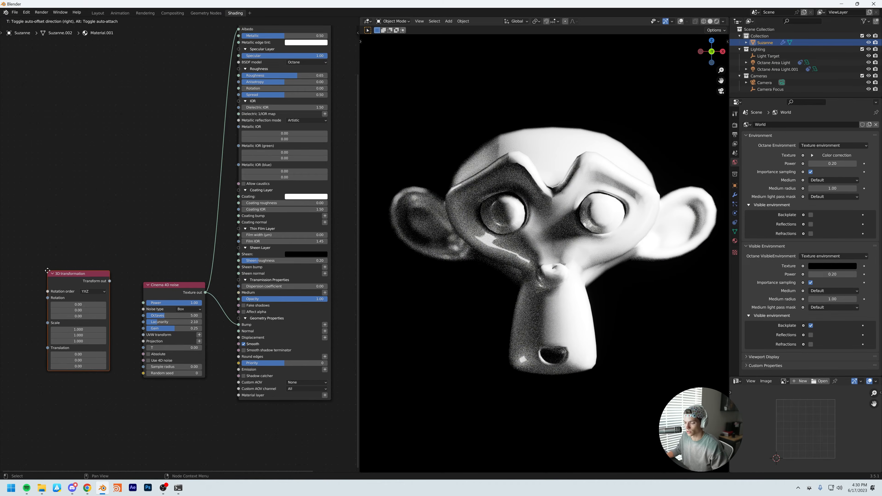
left_click(46, 270)
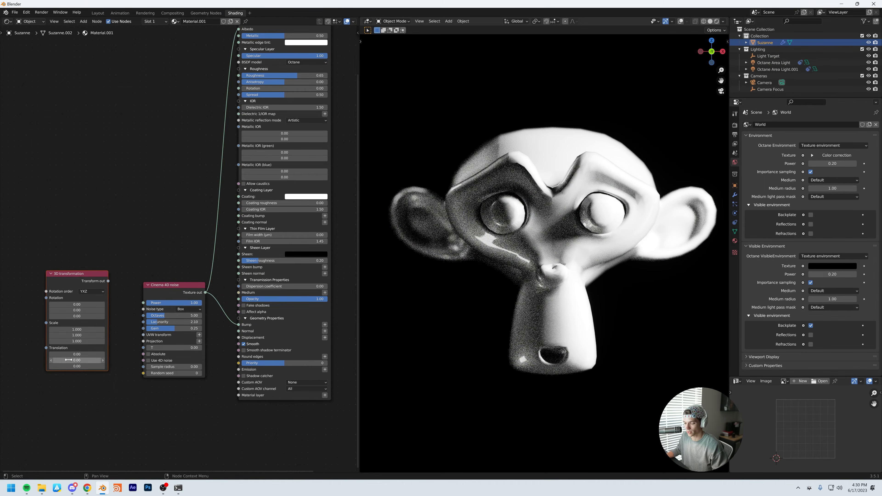
left_click_drag(109, 281, 129, 263)
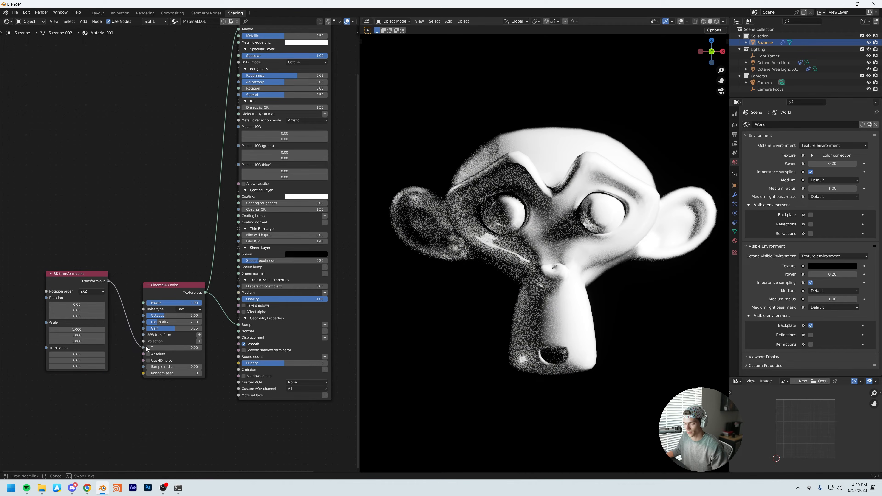
left_click_drag(148, 337, 144, 334)
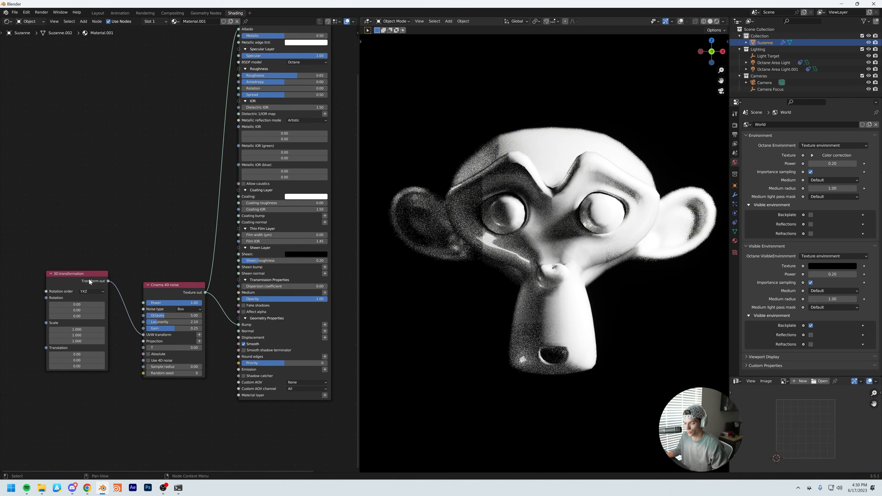
Step: Try a Scale of 0.015 on all three axes of the 3D transformation node, and reduce it to 0.005
scroll(144, 325, "up", 3)
scroll(144, 319, "up", 3)
middle_click_drag(147, 326, 190, 298)
left_click_drag(83, 265, 47, 290)
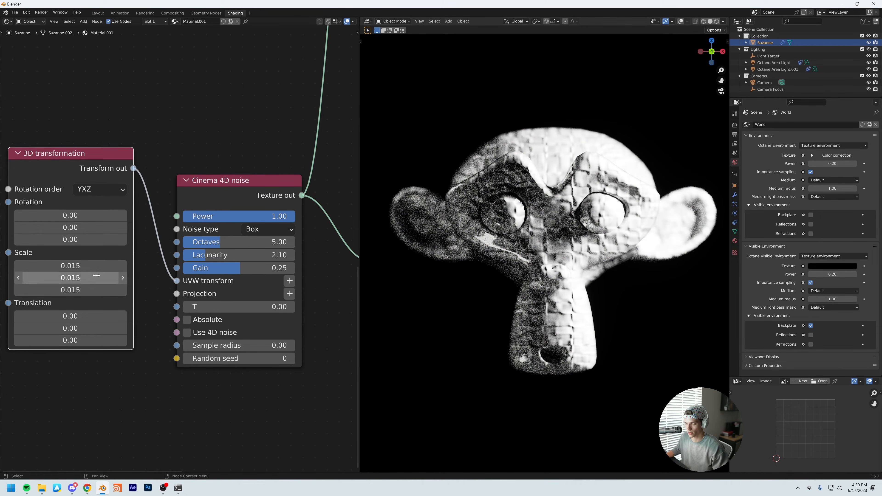
left_click_drag(55, 266, 54, 290)
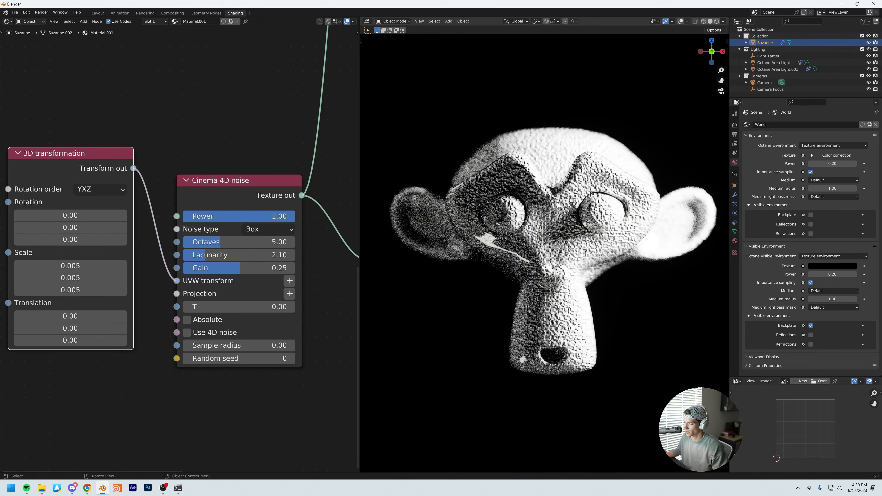
Step: Disconnect the Cinema 4D noise from the Universal material's Albedo input, keeping its Bump connection
scroll(270, 193, "down", 5)
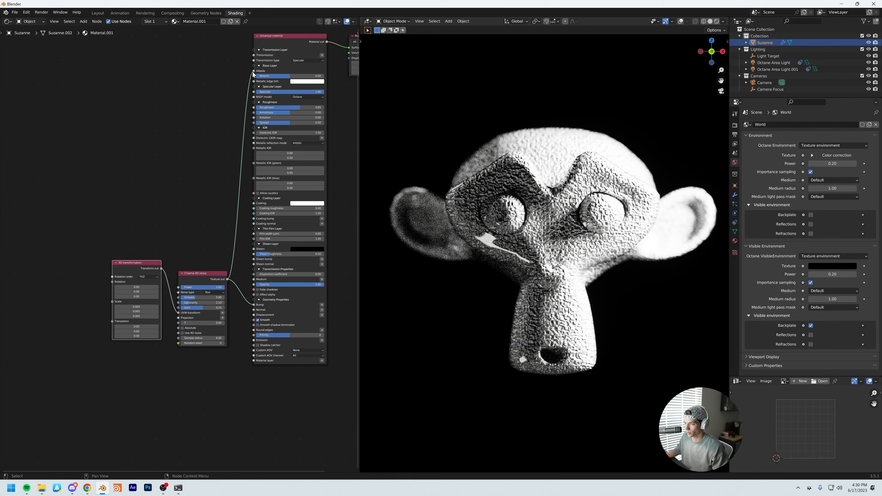
left_click_drag(253, 72, 227, 236)
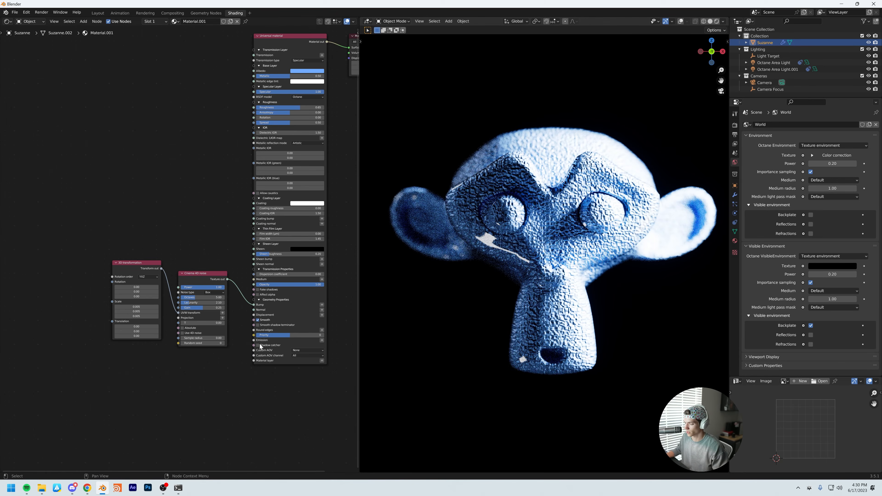
scroll(260, 346, "up", 5)
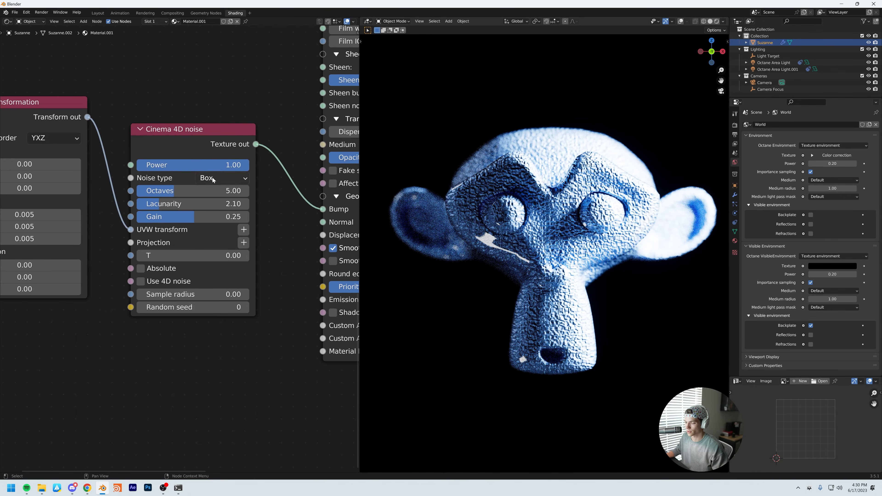
Step: Try the Electric noise type on the Cinema 4D noise node and set it to Fire
scroll(213, 179, "down", 4)
left_click(141, 207)
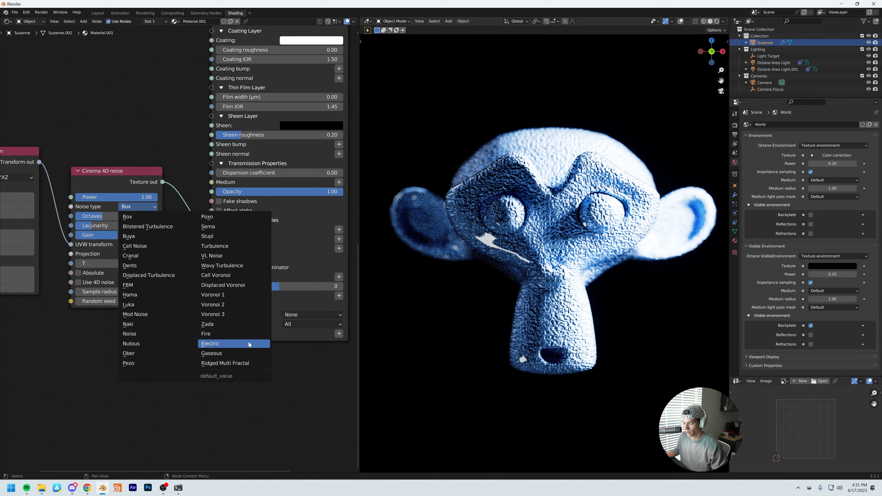
left_click(233, 344)
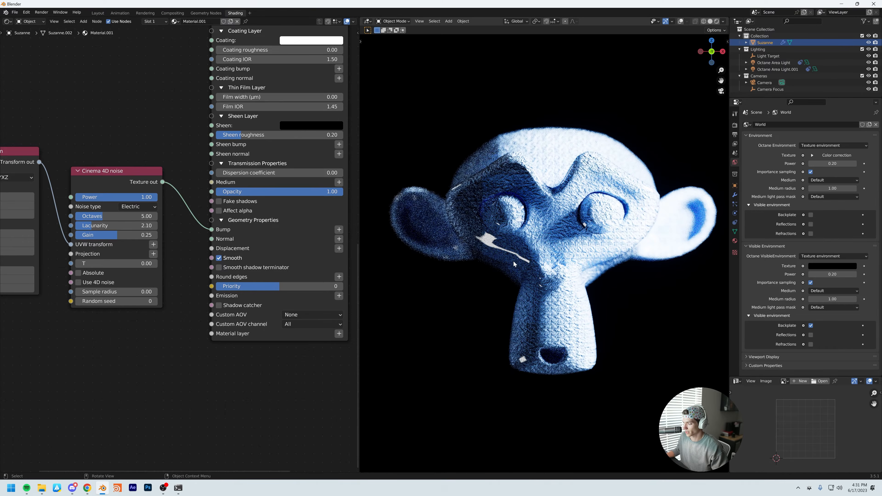
left_click(127, 208)
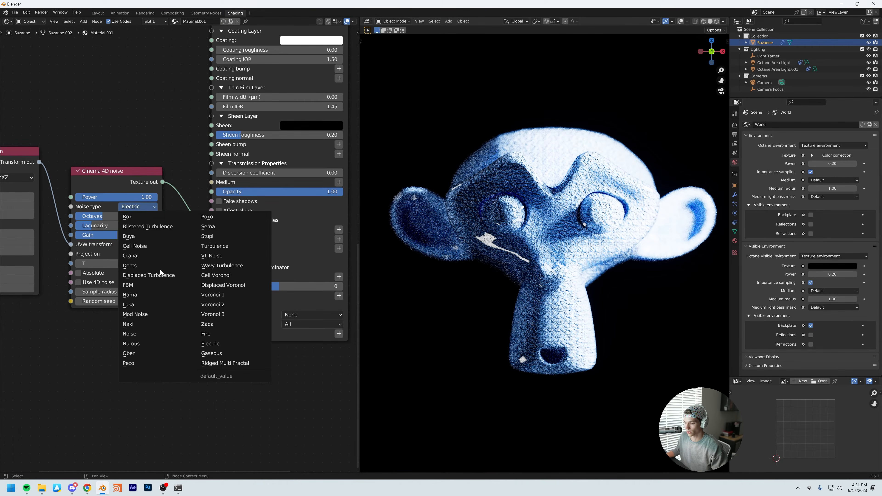
left_click(229, 324)
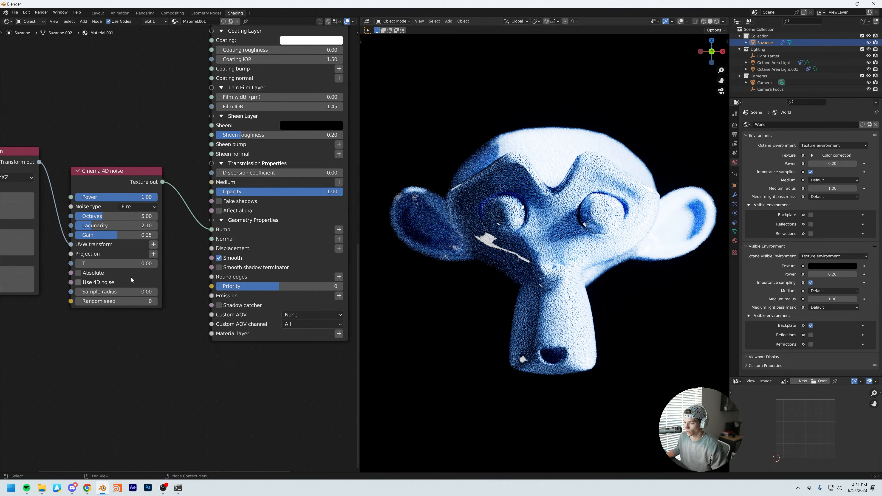
left_click(135, 206)
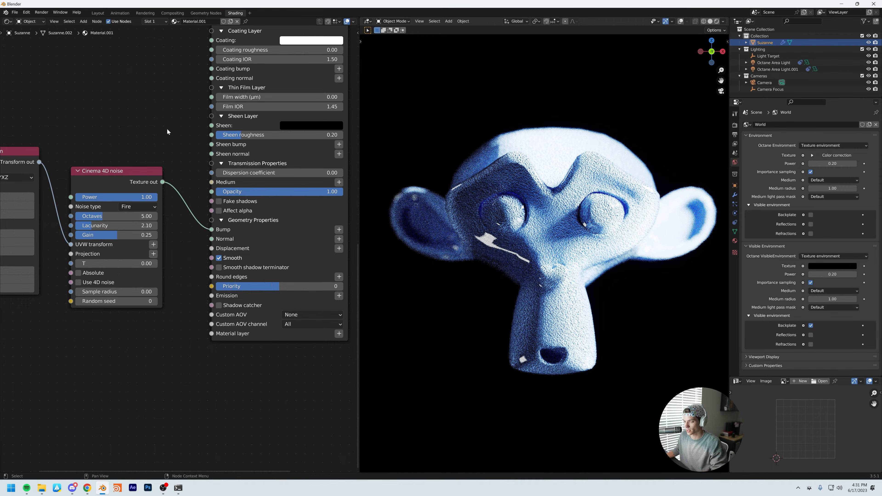
Step: Set the 3D transformation's Scale to 0.002 on all axes and the noise Power to 0.81, and inspect Suzanne's surface up close
middle_click_drag(167, 176, 226, 161)
middle_click_drag(224, 235, 261, 237)
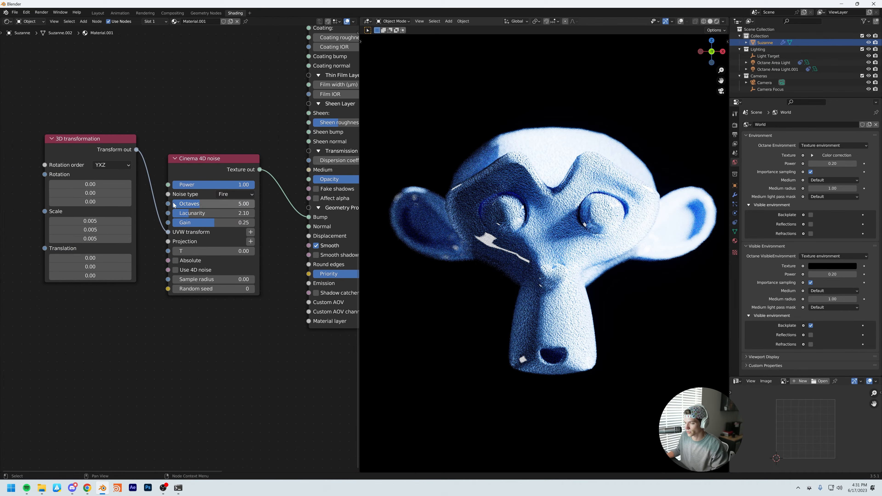
left_click_drag(103, 221, 92, 240)
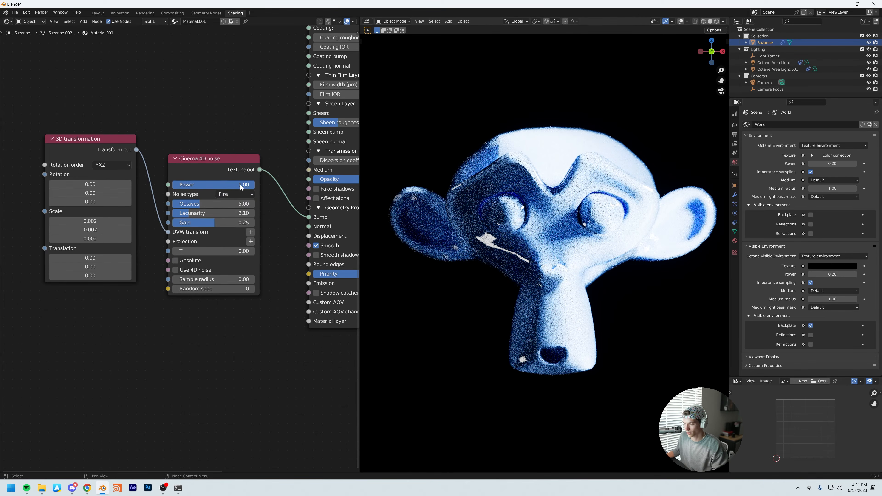
left_click_drag(243, 185, 227, 184)
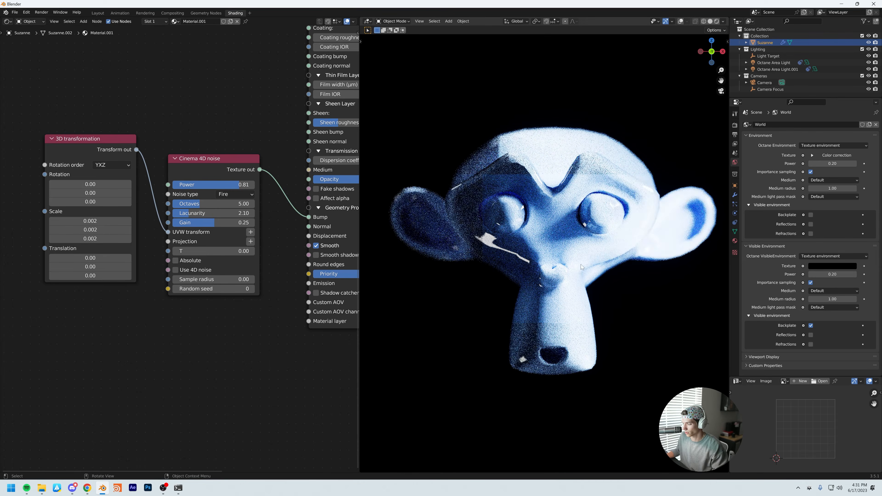
scroll(558, 246, "up", 6)
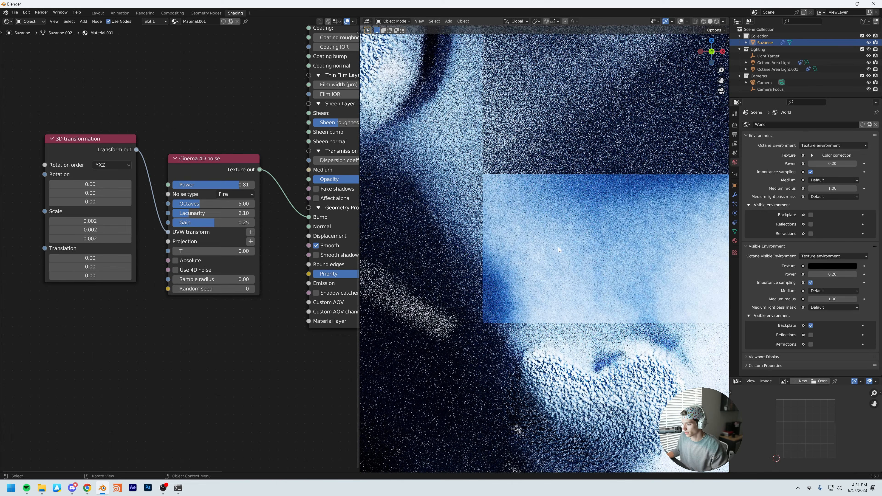
scroll(558, 246, "down", 3)
scroll(558, 247, "down", 5)
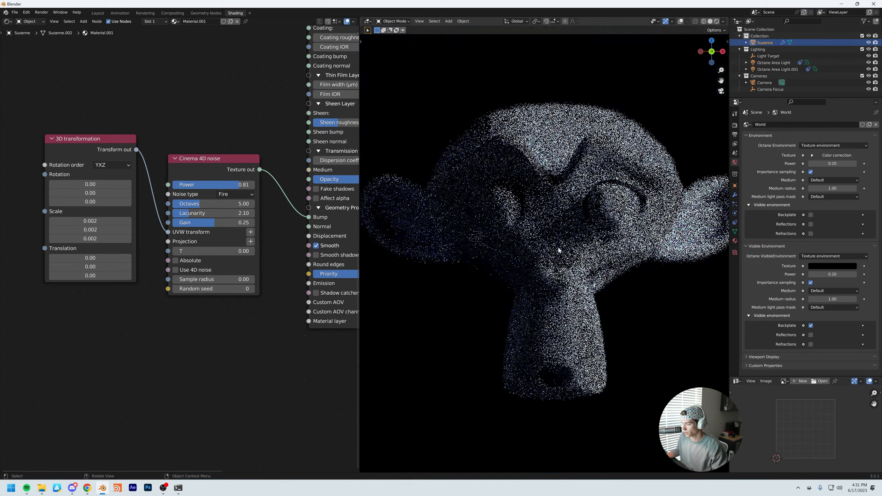
scroll(562, 247, "up", 2)
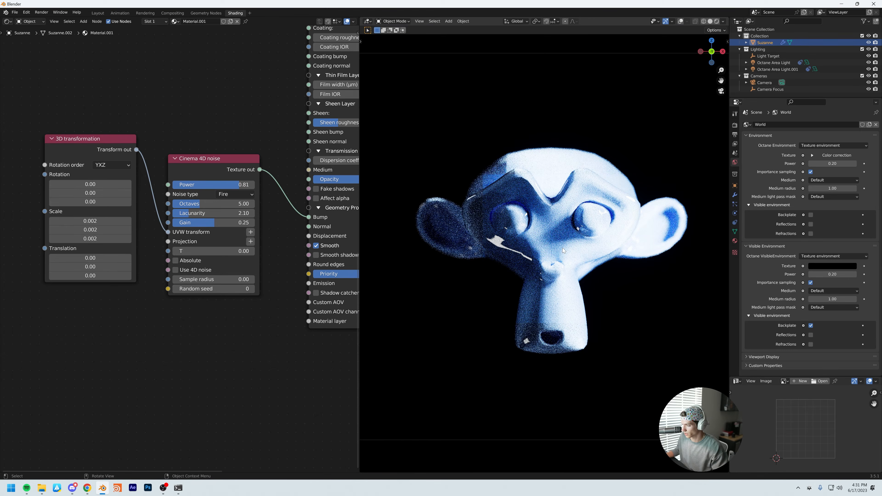
Step: Add an Octane Vertex displacement node in the empty space above the Cinema 4D noise node
scroll(251, 323, "down", 3)
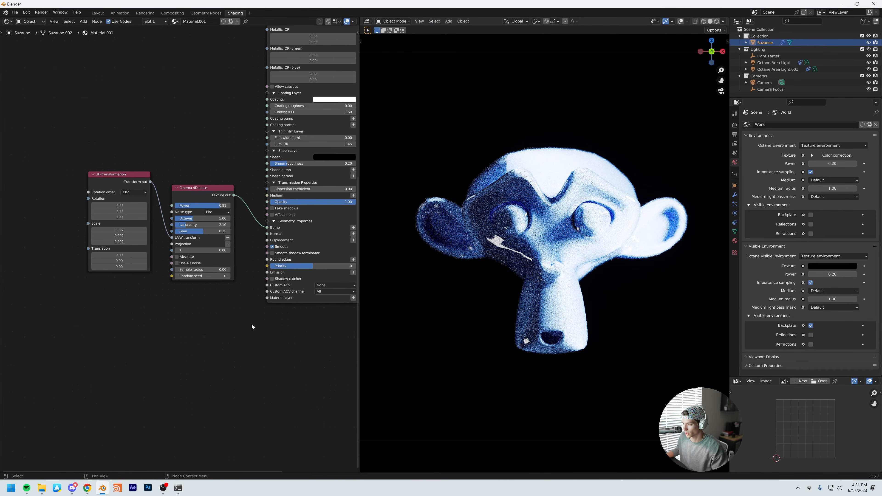
middle_click_drag(275, 381, 241, 382)
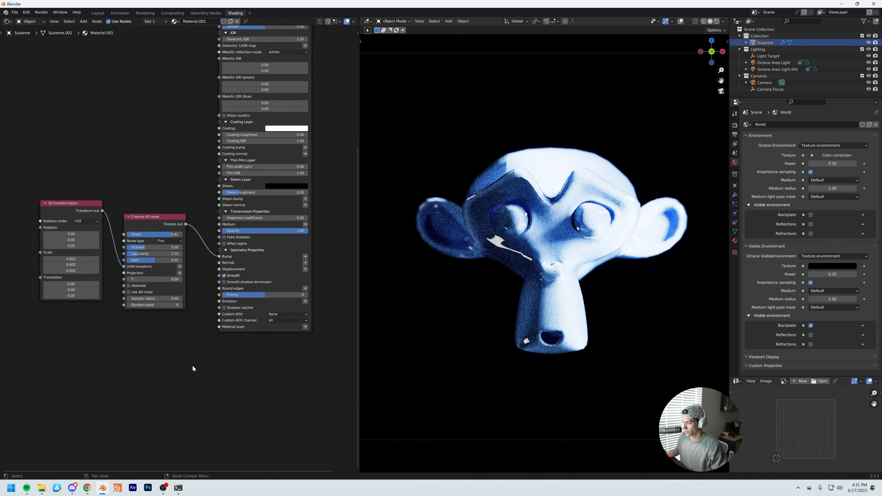
left_click_drag(85, 166, 165, 375)
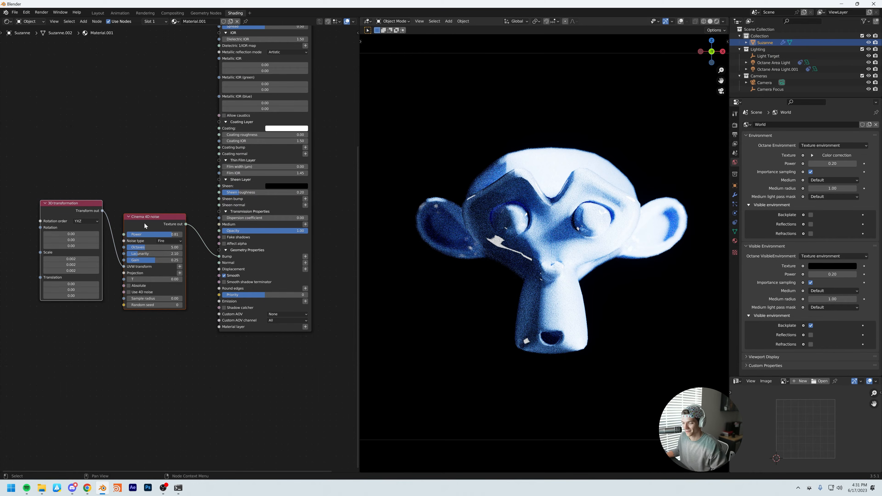
key("Home")
key("shift+a")
mouse_move(103, 216)
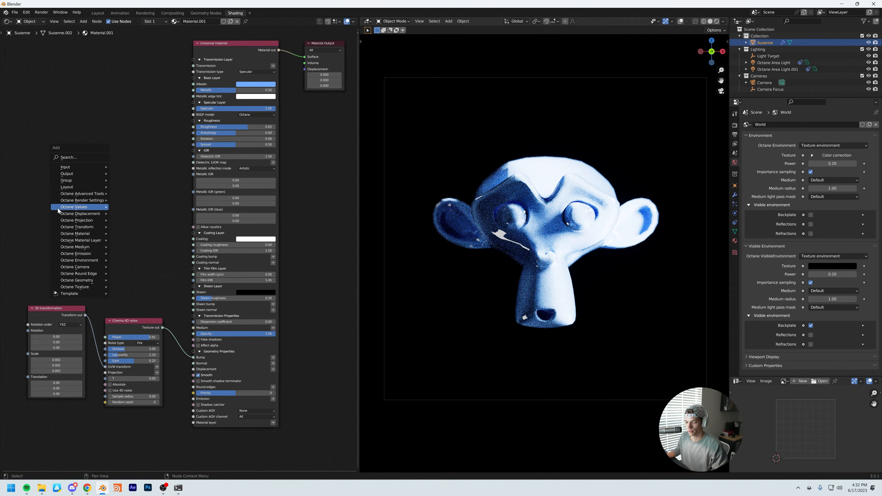
mouse_move(62, 208)
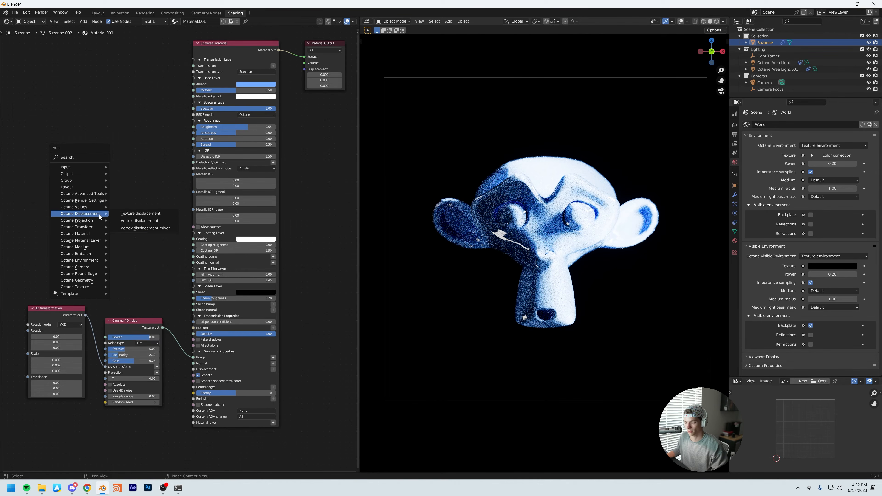
key("shift+a")
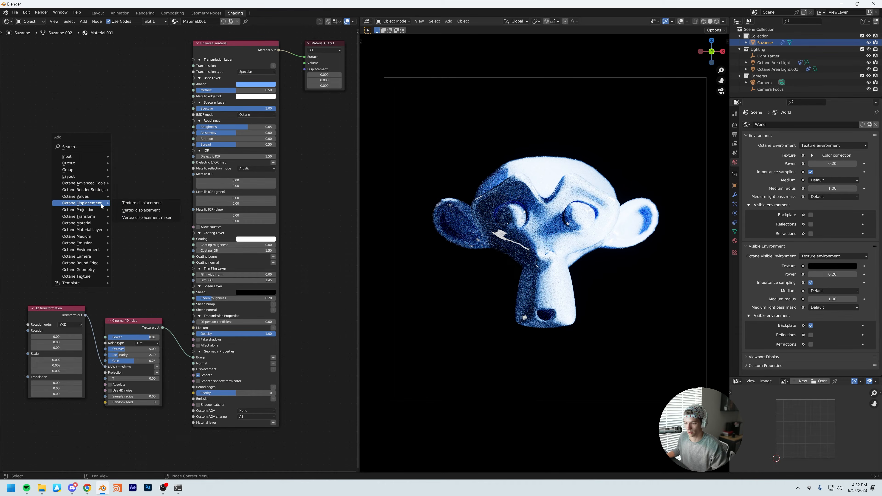
left_click(134, 211)
left_click(105, 215)
middle_click_drag(115, 299, 121, 240)
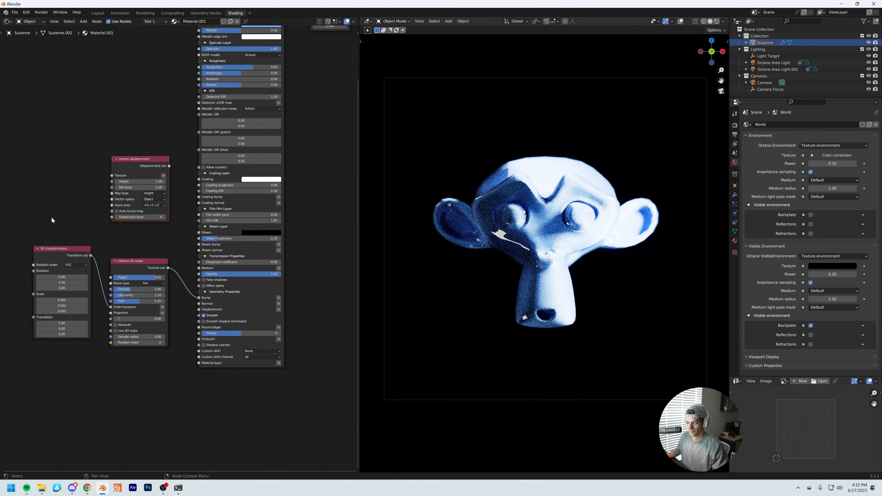
Step: Disconnect the Cinema 4D noise from the Universal material's Bump input
left_click_drag(51, 217, 104, 276)
left_click_drag(67, 241, 129, 292)
left_click_drag(198, 298, 185, 309)
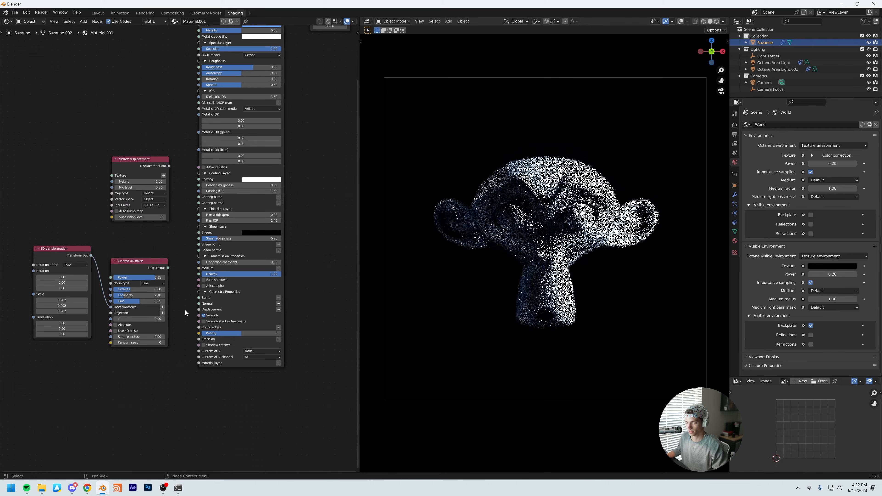
Step: Arrange the 3D transformation and Cinema 4D noise nodes in a row on the input side of the Vertex displacement node
left_click_drag(124, 269, 54, 175)
middle_click_drag(97, 216, 165, 256)
left_click_drag(49, 166, 120, 219)
left_click_drag(129, 220, 111, 208)
middle_click_drag(167, 227, 124, 220)
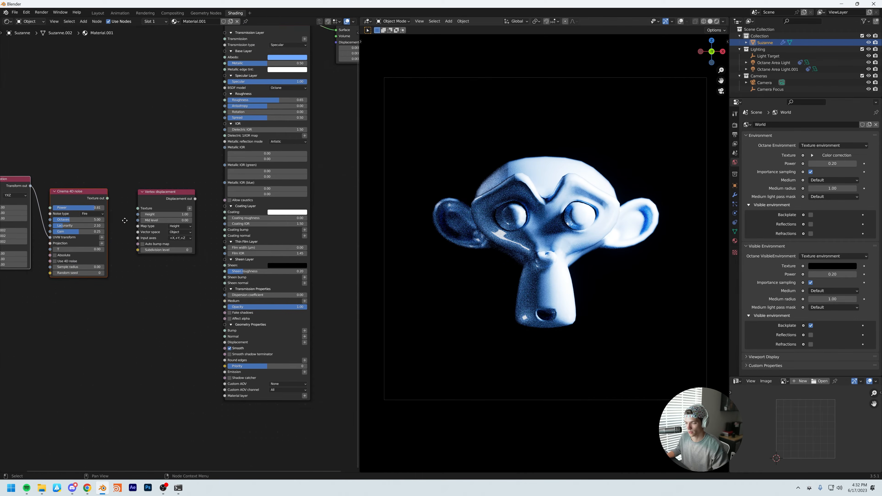
scroll(137, 204, "up", 3)
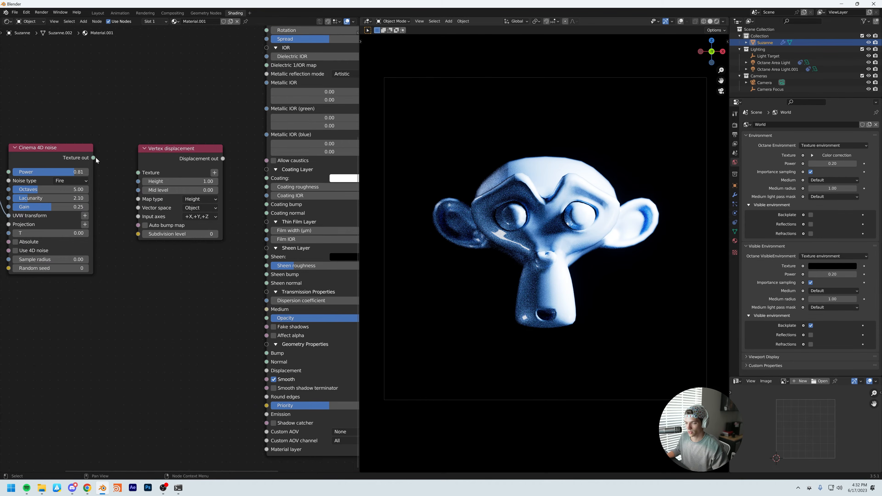
Step: Connect the Cinema 4D noise to the Vertex displacement's Texture input, and its Displacement out to the Universal material's Displacement input
left_click_drag(138, 172, 139, 173)
middle_click_drag(181, 278, 113, 219)
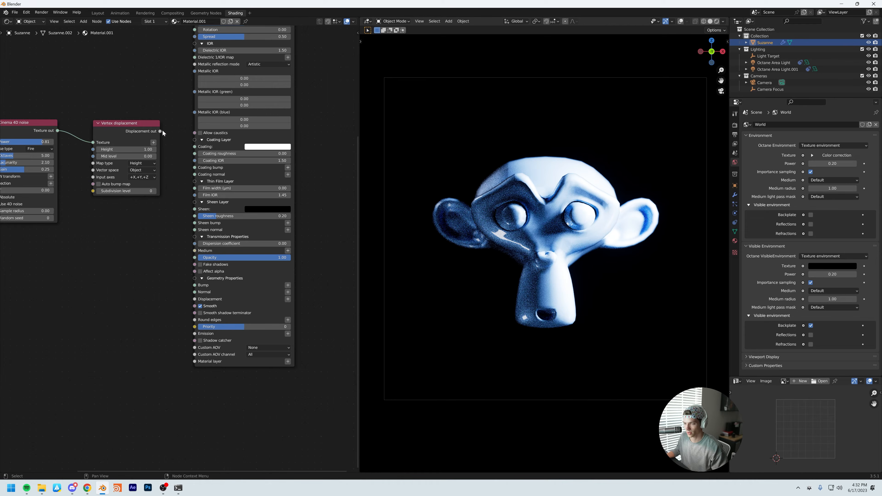
left_click_drag(160, 131, 194, 298)
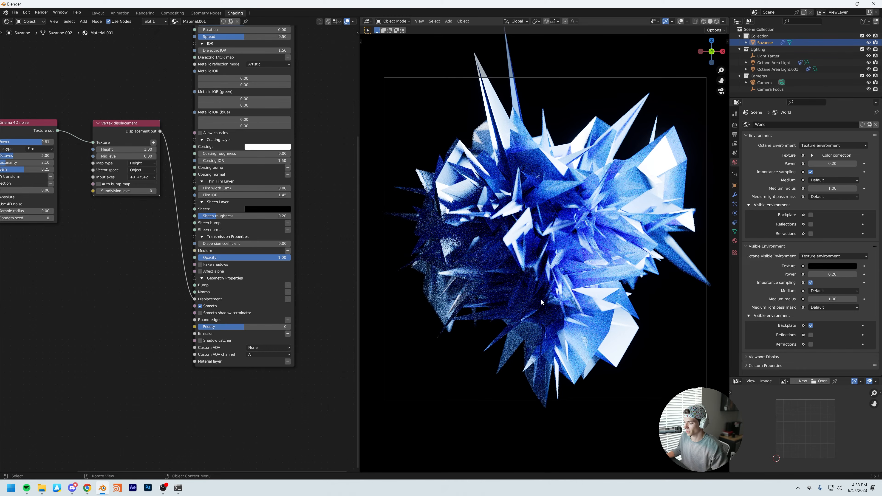
scroll(217, 194, "up", 3)
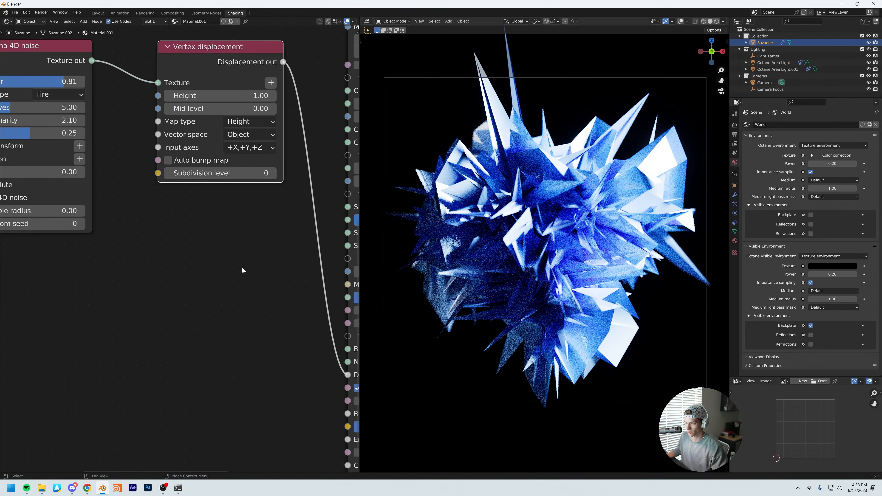
middle_click_drag(209, 284, 203, 274)
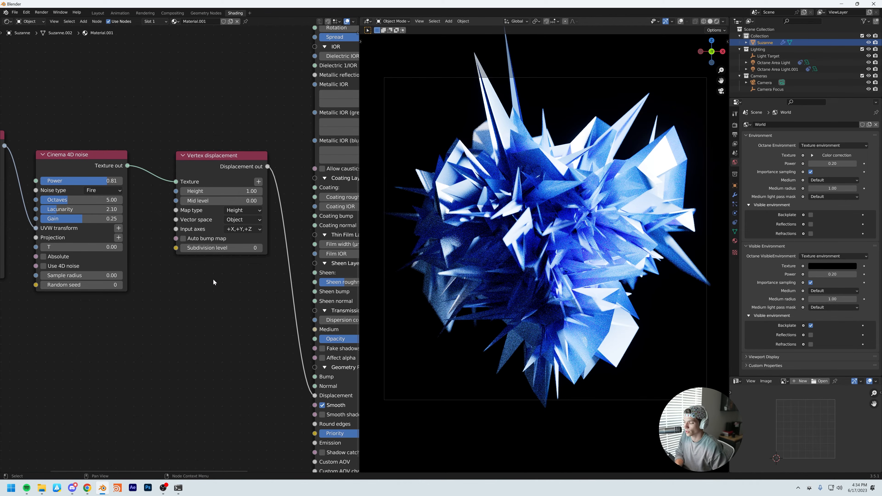
Step: Add a Texture displacement node in the empty space below the Vertex displacement node
key("shift+a")
type("d")
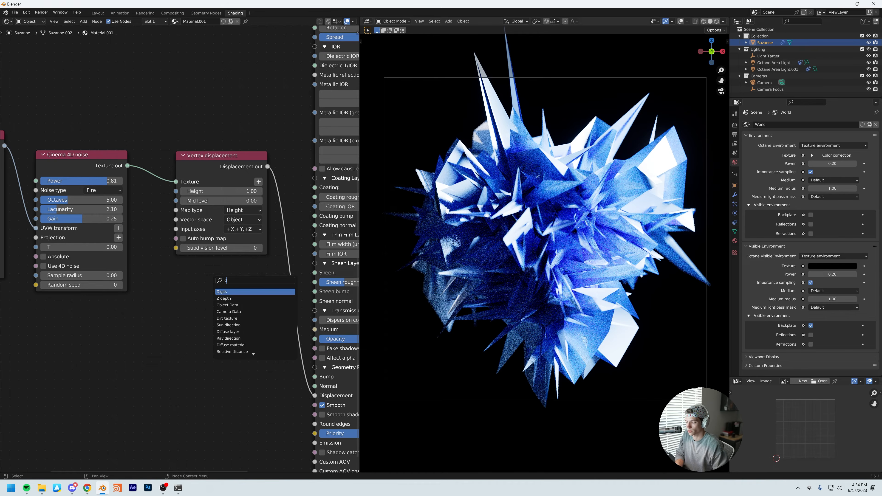
key("BackSpace")
type("text")
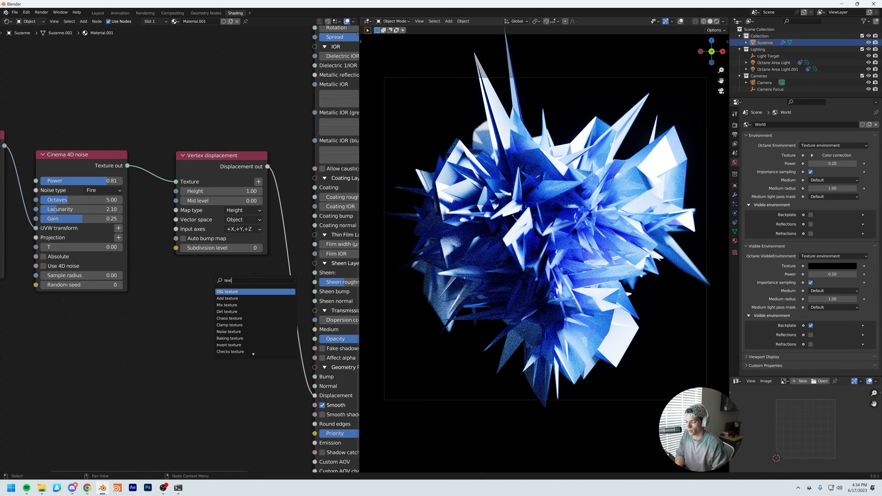
type("ure di")
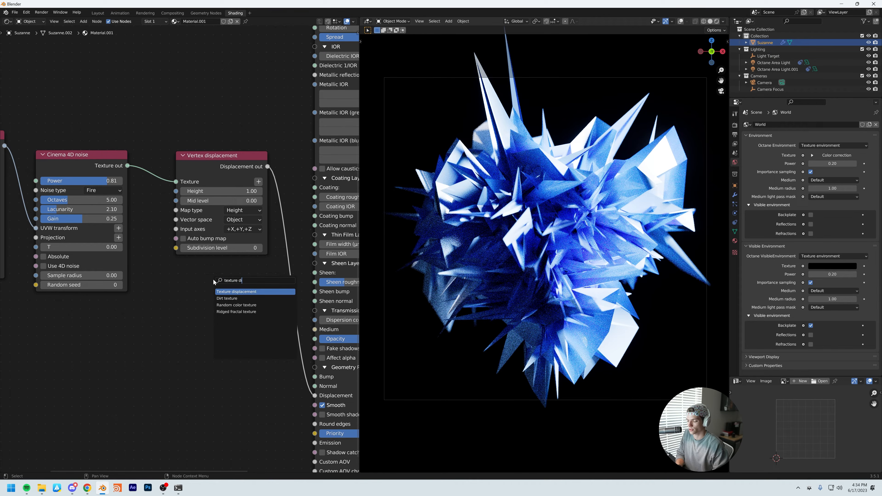
key("Return")
left_click(177, 277)
middle_click_drag(197, 313, 186, 280)
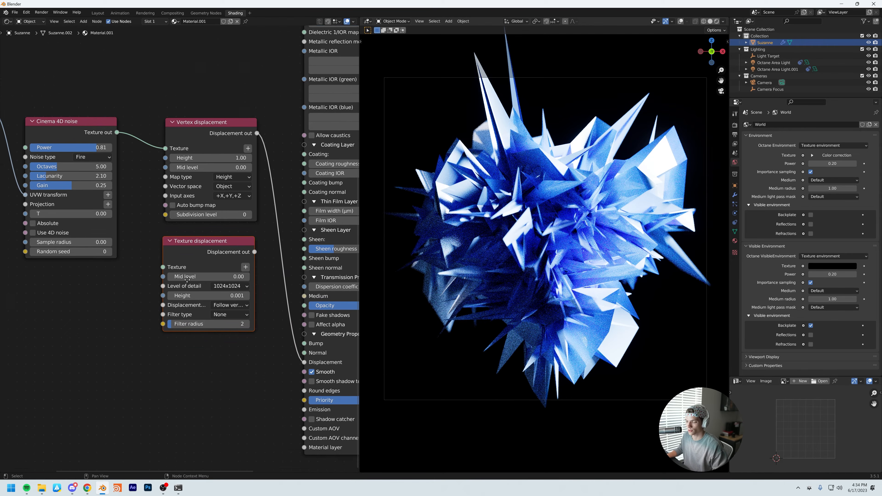
Step: Review the Texture displacement node's settings against the Vertex displacement node and delete it
scroll(208, 288, "up", 2)
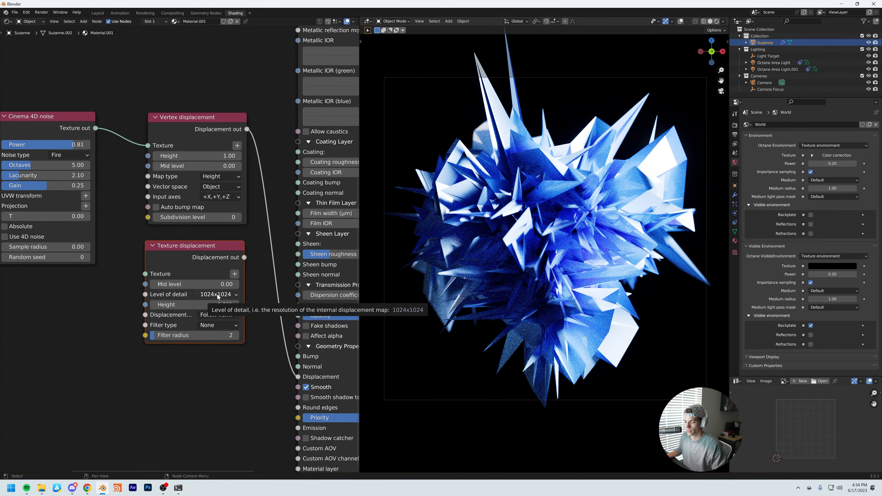
middle_click_drag(156, 263, 184, 263)
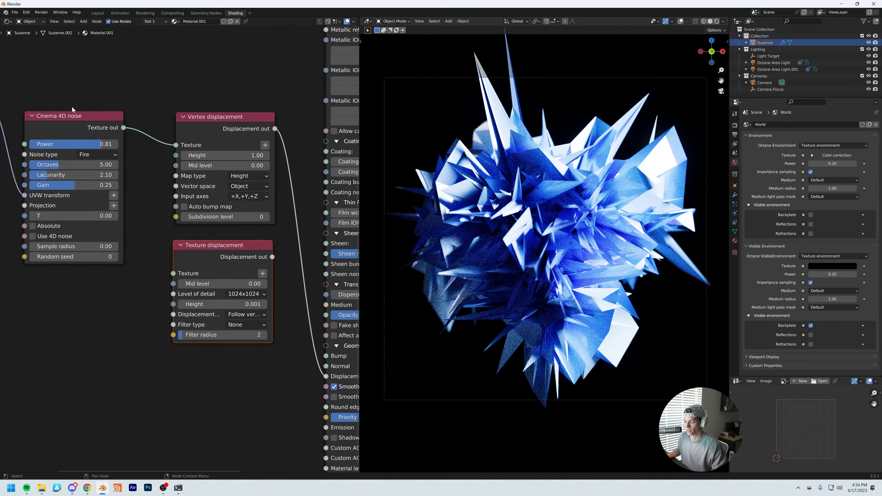
middle_click_drag(281, 286, 241, 304)
scroll(268, 281, "up", 1)
left_click_drag(180, 239, 181, 248)
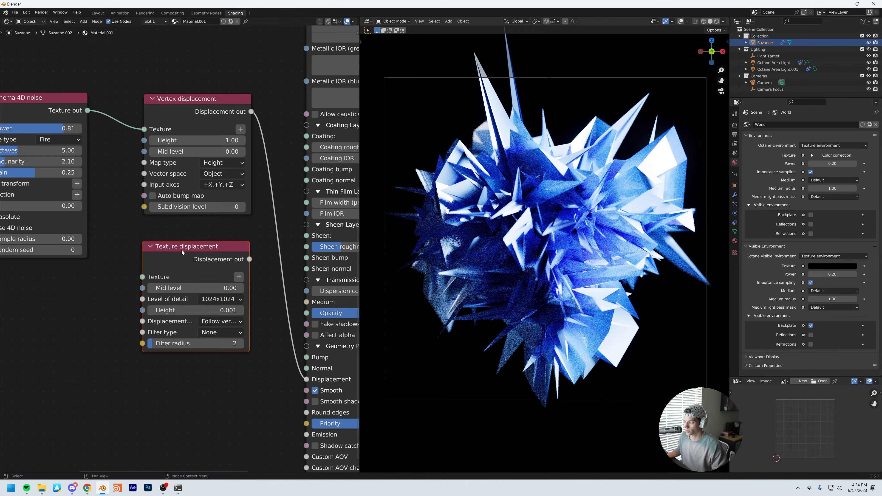
middle_click_drag(214, 231, 212, 263)
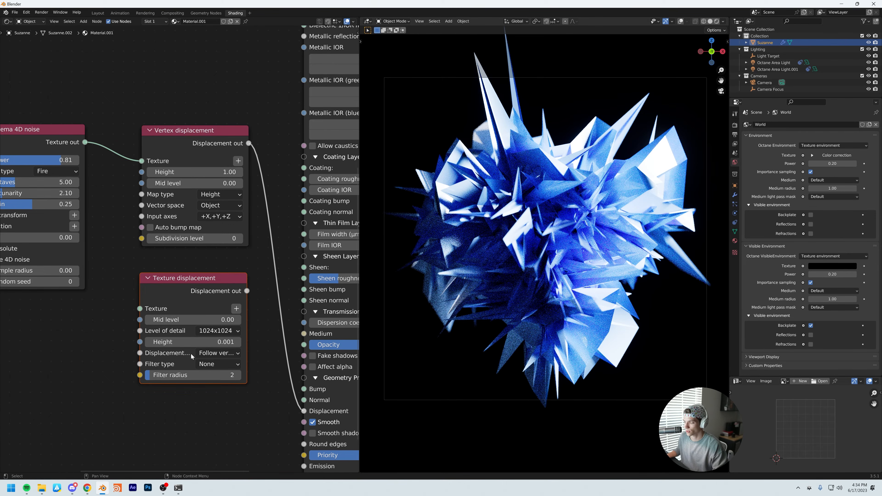
key("x")
mouse_move(211, 309)
middle_mouse_down()
mouse_move(214, 328)
mouse_move(248, 333)
mouse_move(220, 317)
middle_mouse_up()
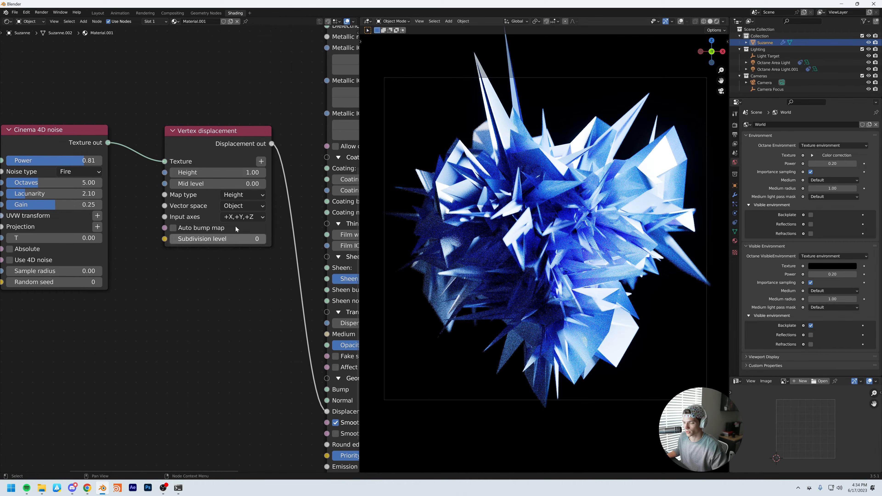
Step: Set the Vertex displacement node's Height to 0.1
left_click_drag(210, 155, 201, 155)
middle_click_drag(212, 265, 197, 261)
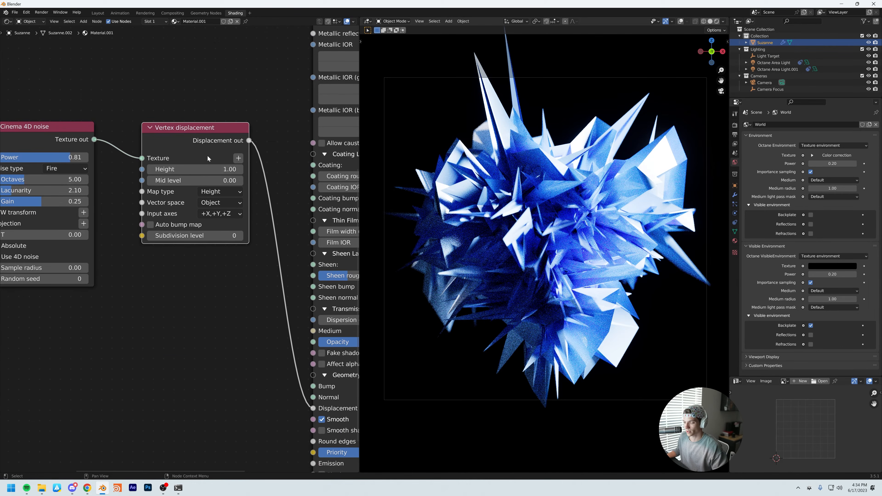
double_click(240, 172)
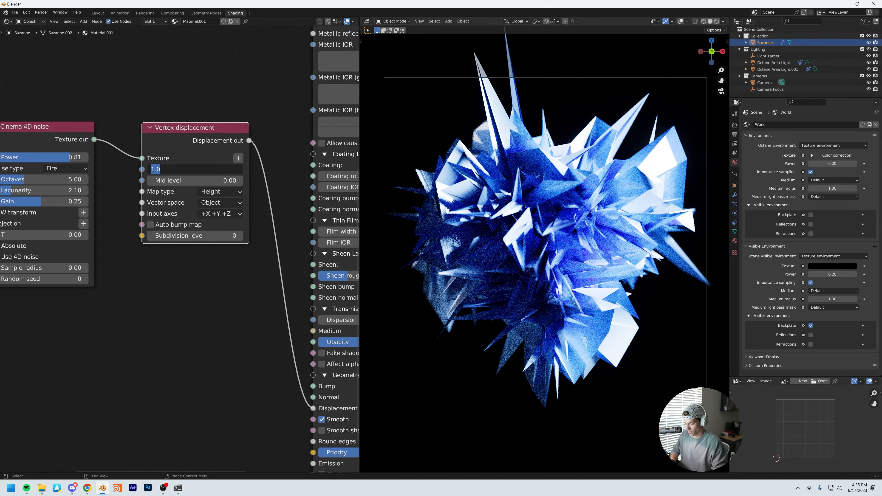
type("0.1")
key("Return")
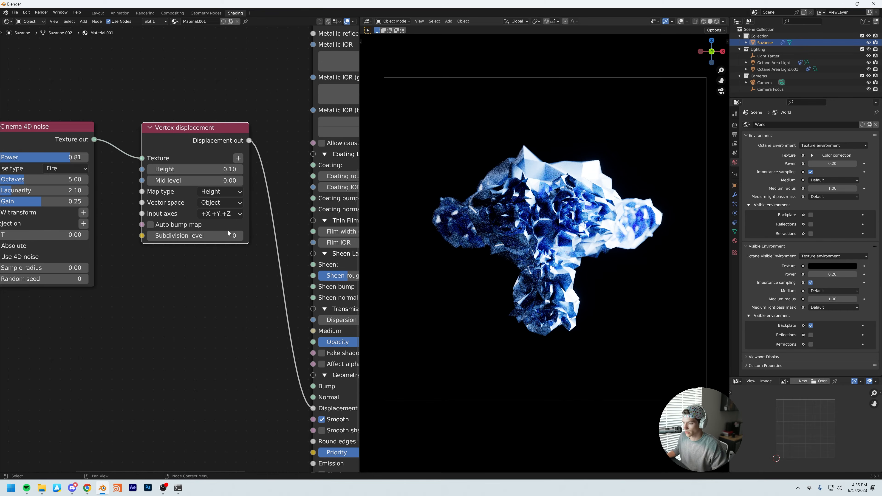
Step: Set the Vertex displacement's Subdivision level to 3 and inspect Suzanne's displaced surface up close
scroll(227, 230, "up", 2)
double_click(208, 243)
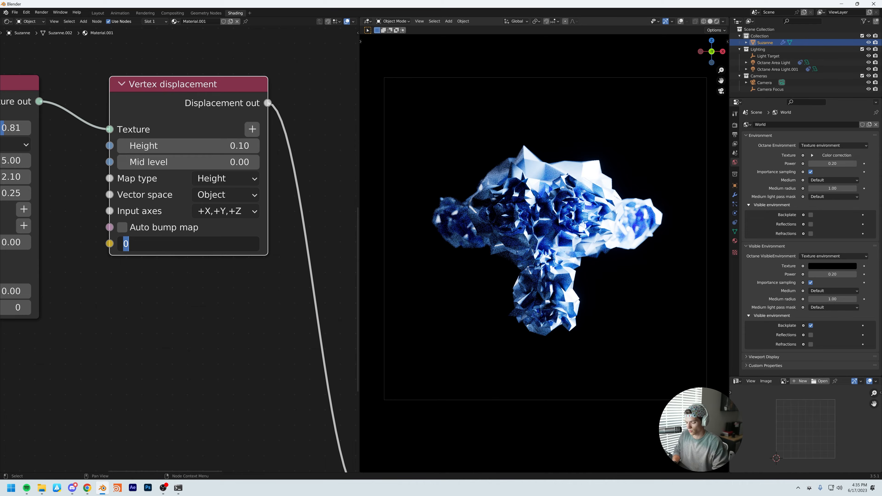
type("3")
key("Return")
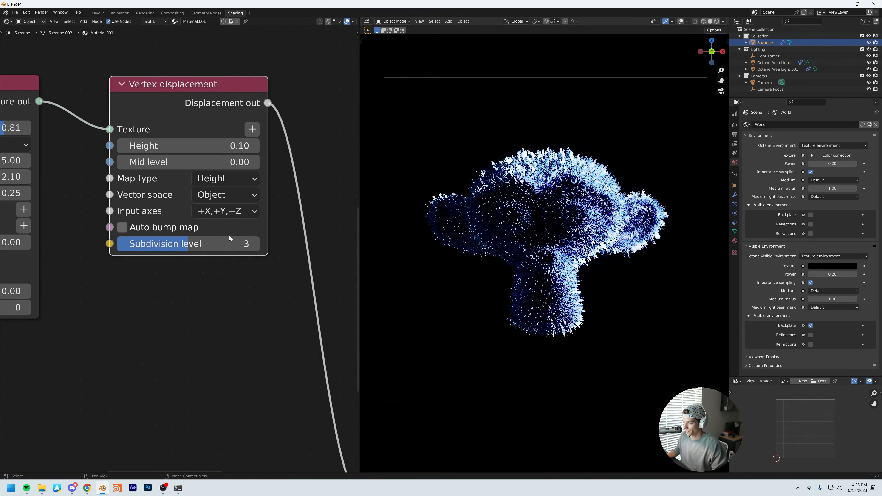
scroll(545, 224, "up", 5)
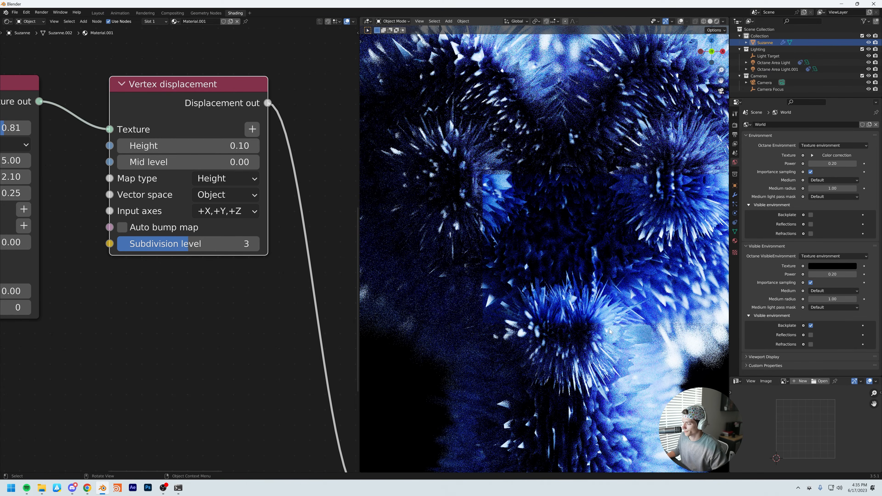
scroll(522, 173, "up", 3)
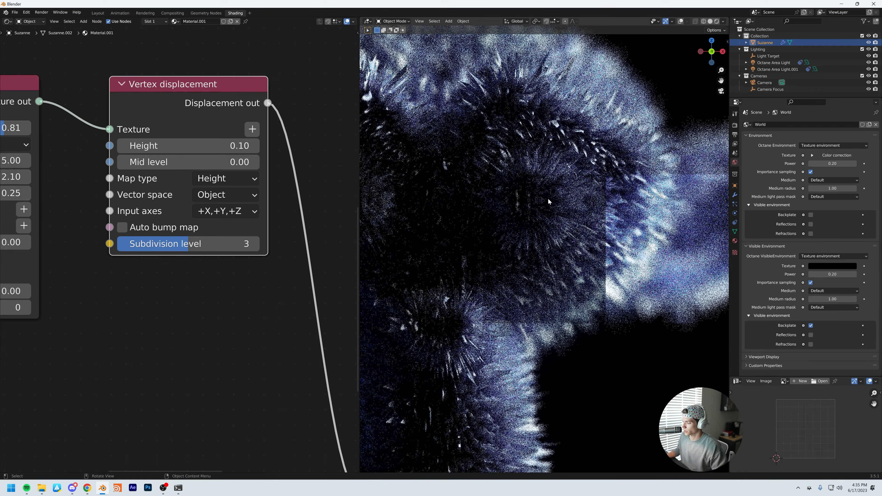
scroll(546, 203, "up", 3)
scroll(546, 204, "down", 5)
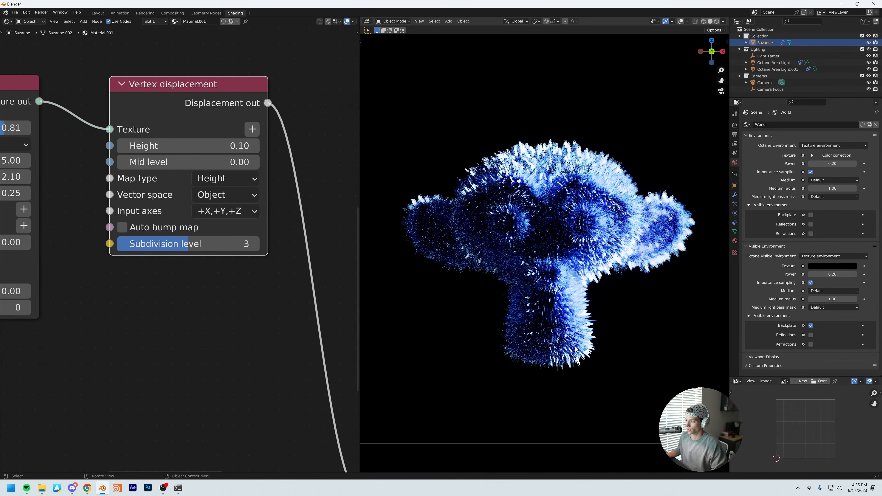
key("Home")
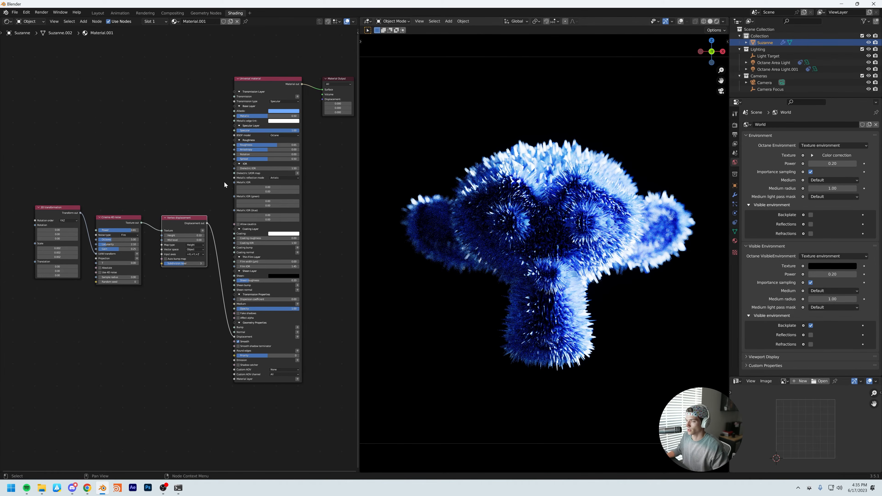
mouse_move(197, 246)
middle_mouse_down()
mouse_move(180, 260)
mouse_move(187, 252)
middle_mouse_up()
left_click_drag(202, 63, 257, 154)
left_click(137, 113)
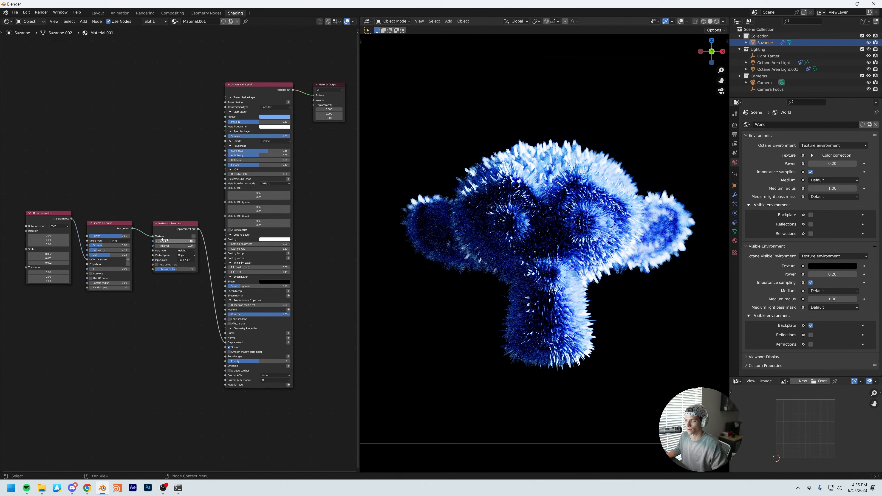
middle_click_drag(171, 238, 169, 254)
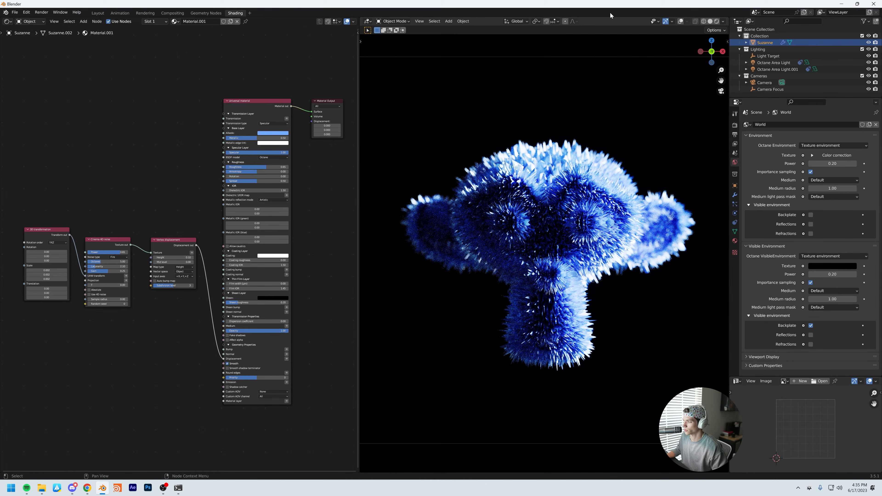
Step: Switch the Shading workspace's viewport to solid display and show Suzanne rendered in the Layout workspace
left_click(709, 22)
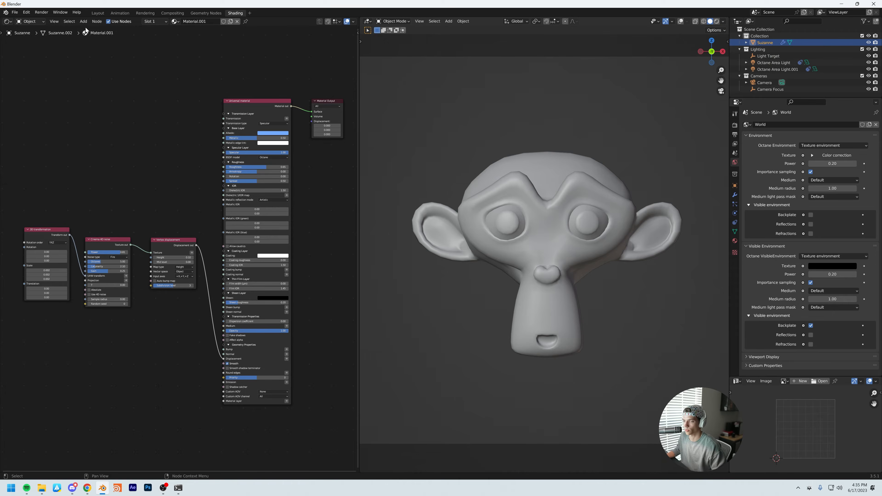
left_click(97, 13)
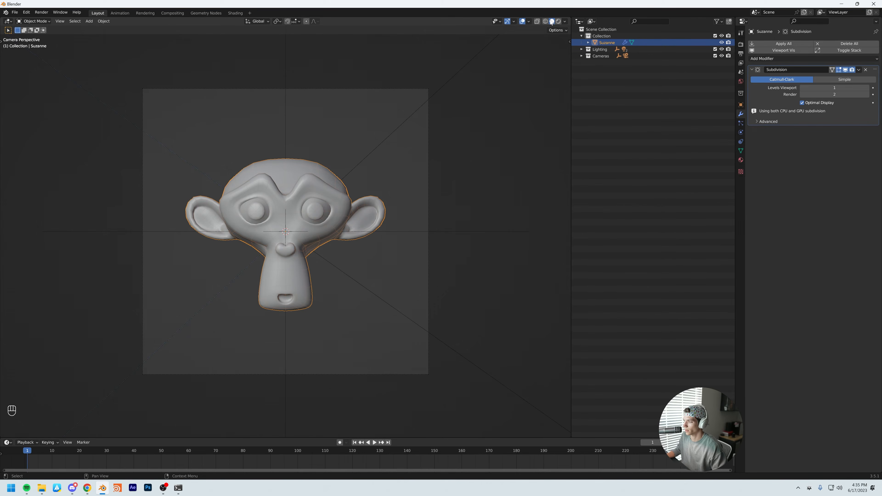
left_click(558, 21)
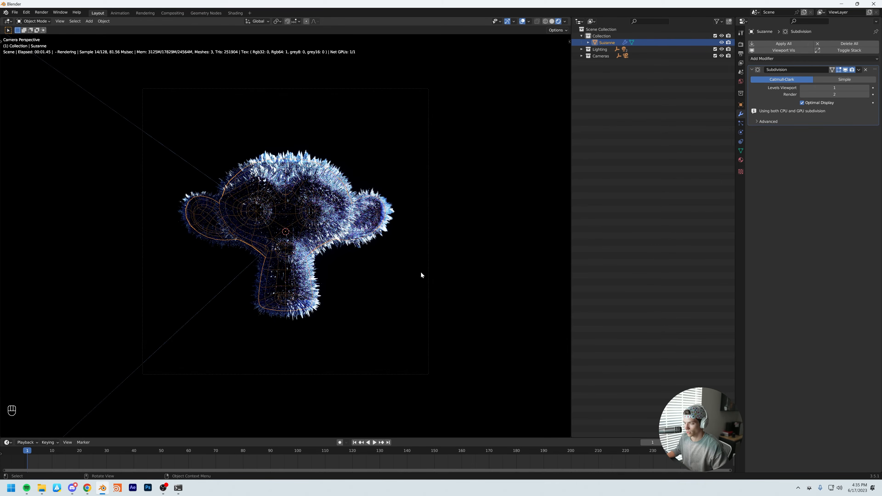
Step: Move Suzanne aside in the viewport, show the Octane Camera Imager settings beside it and widen them
middle_click_drag(380, 262, 291, 266, "shift")
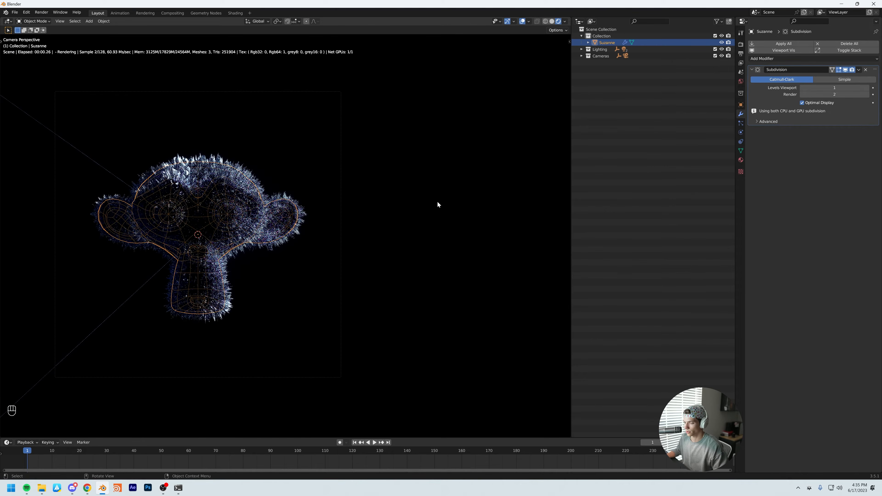
middle_click_drag(435, 202, 483, 199, "shift")
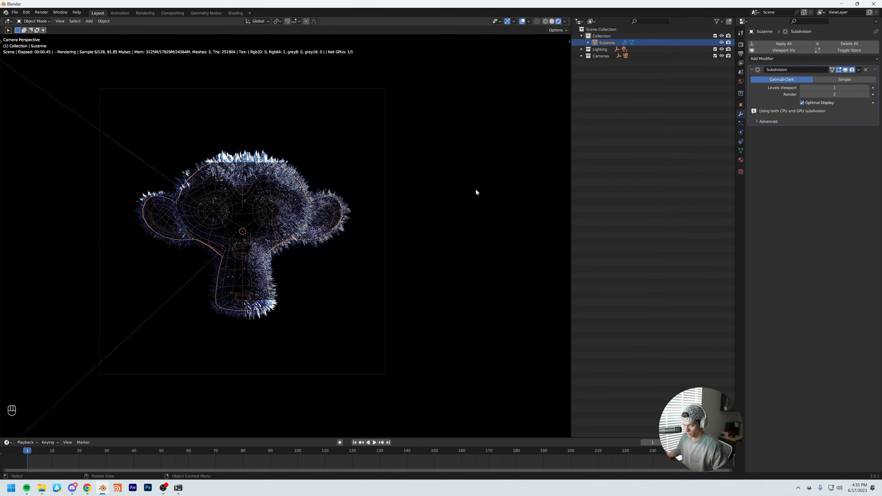
key("n")
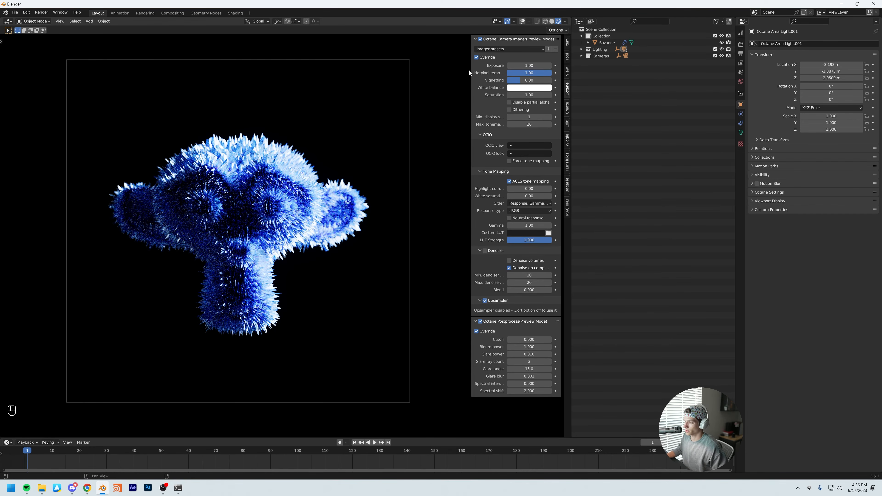
left_click_drag(468, 73, 445, 74)
Step: Try an Exposure of 1.4 in the Octane Camera Imager and return it to 1
mouse_move(520, 65)
left_mouse_down()
mouse_move(549, 66)
mouse_move(519, 66)
mouse_move(535, 66)
left_mouse_up()
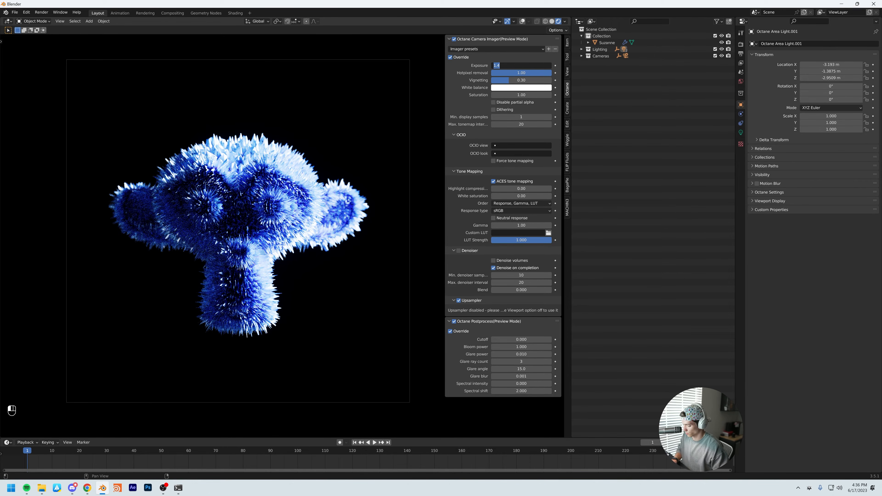
type("1")
key("Return")
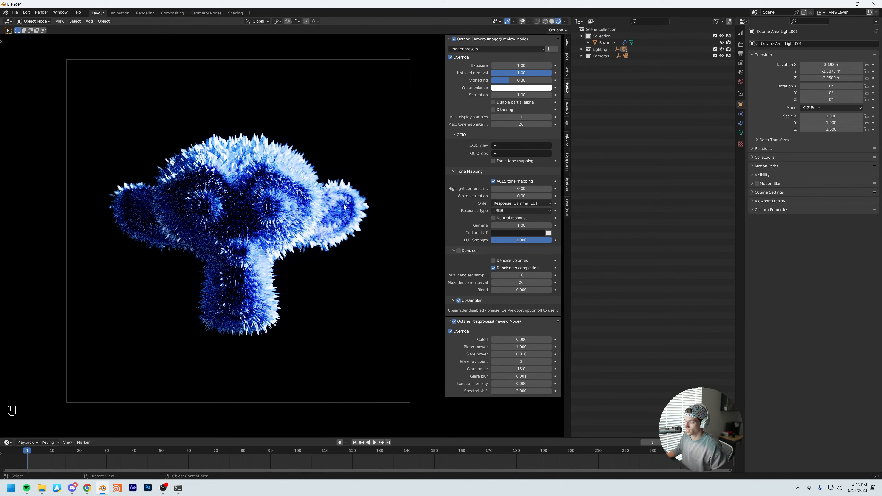
Step: Set the camera imager's Hotpixel removal to 0.8 and collapse the OCIO section
left_click(521, 72)
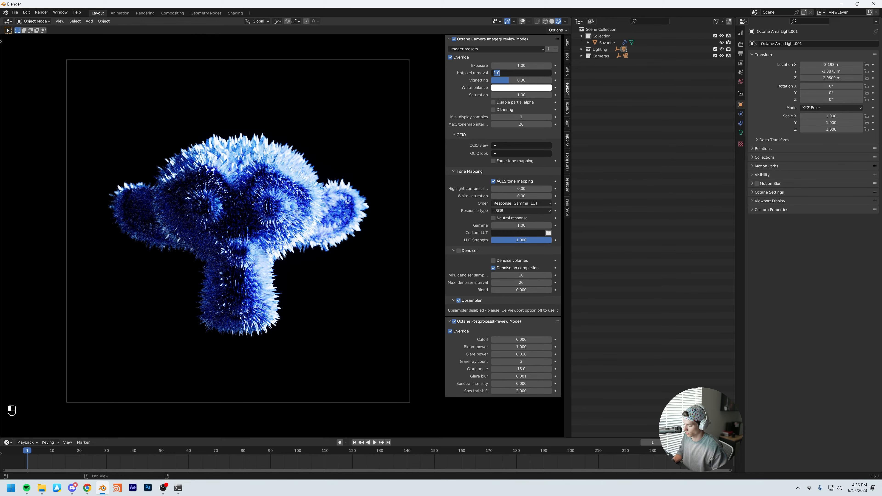
type("0.8")
key("Return")
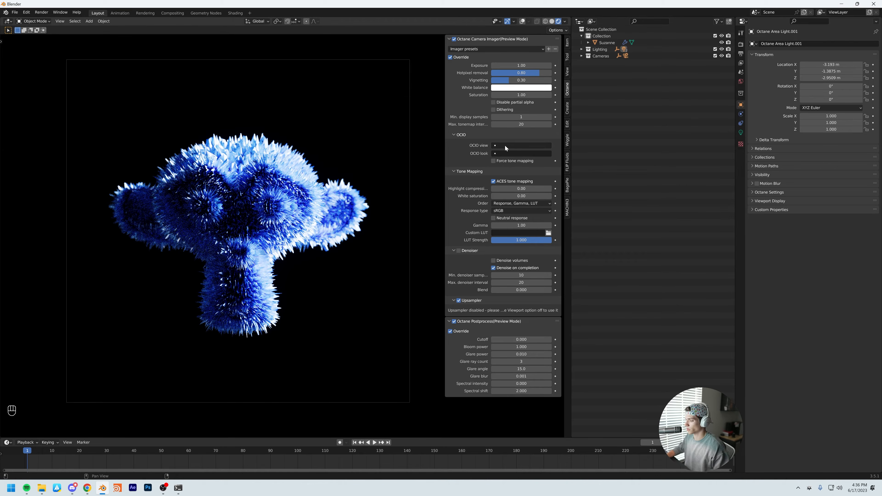
left_click(453, 135)
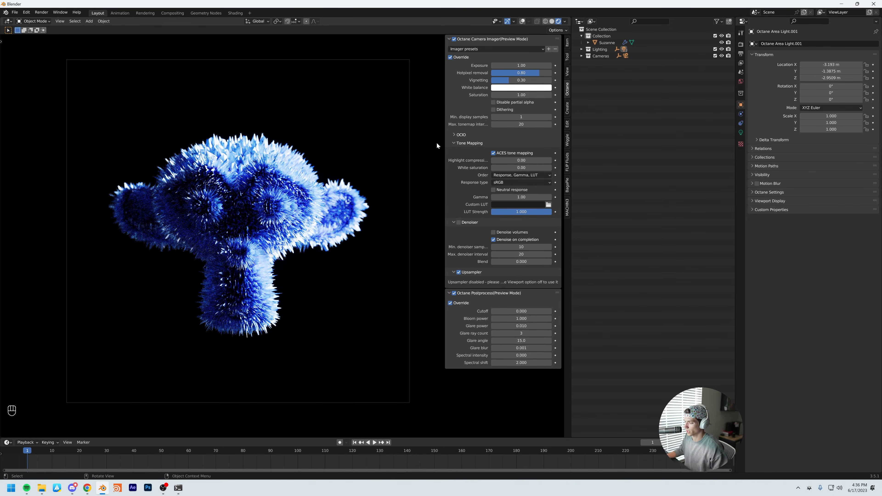
Step: Compare the render without ACES tone mapping, turn it back on and collapse the Tone Mapping section
left_click(493, 153)
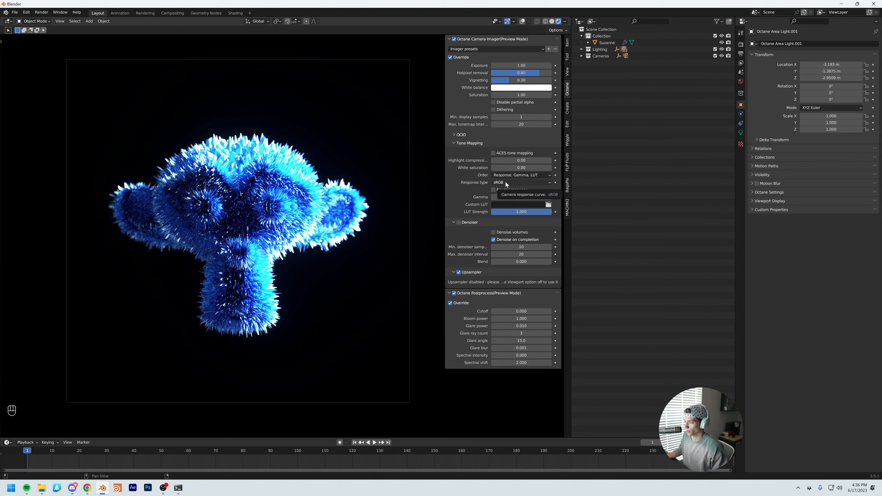
left_click(494, 154)
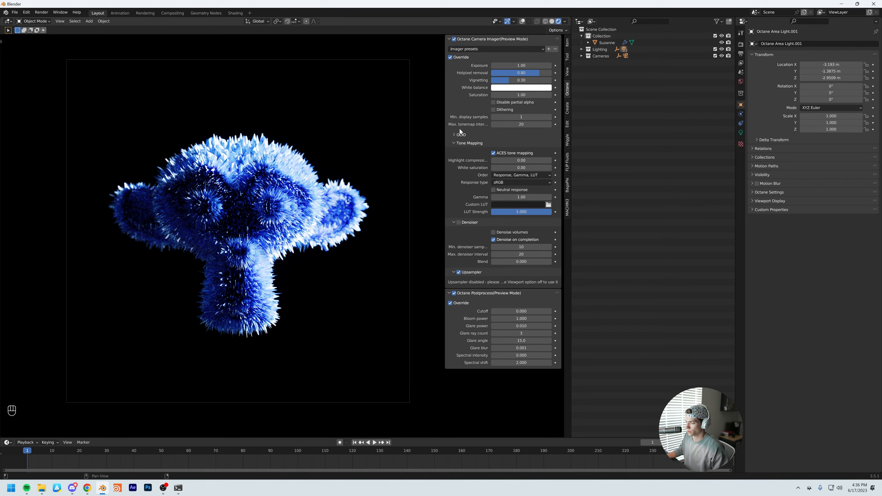
left_click(461, 143)
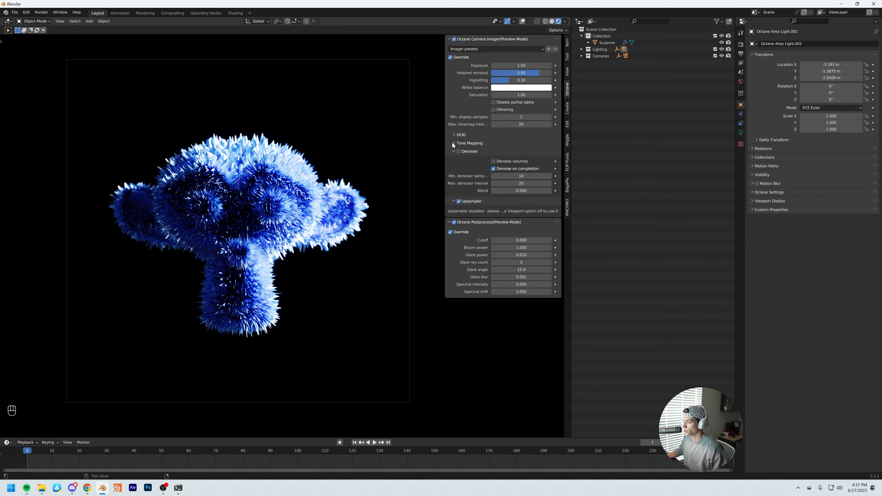
Step: Examine Suzanne's render up close and from another angle, and return to the camera view
middle_click_drag(258, 221, 260, 223)
scroll(261, 225, "up", 8)
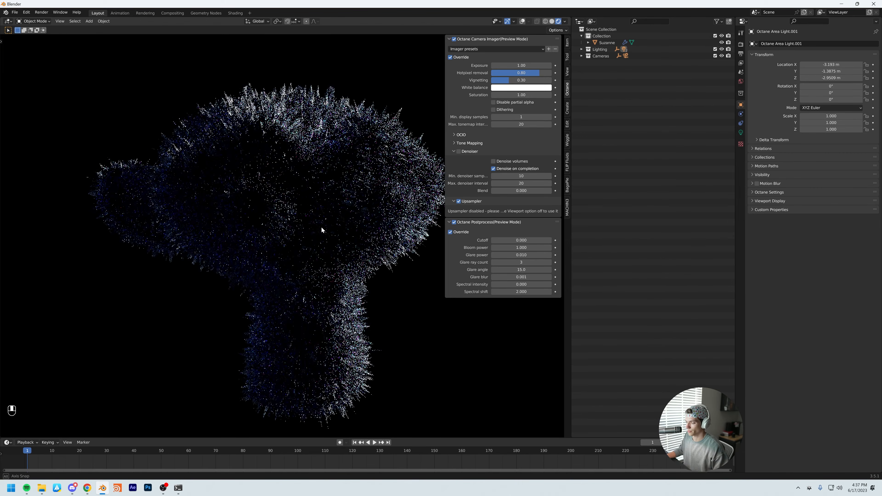
middle_click_drag(334, 228, 306, 244)
scroll(307, 243, "down", 4)
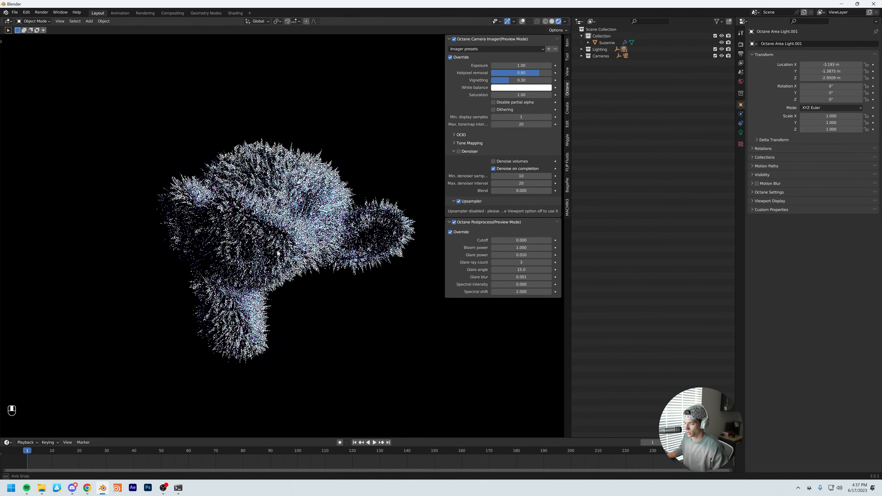
key("KP_0")
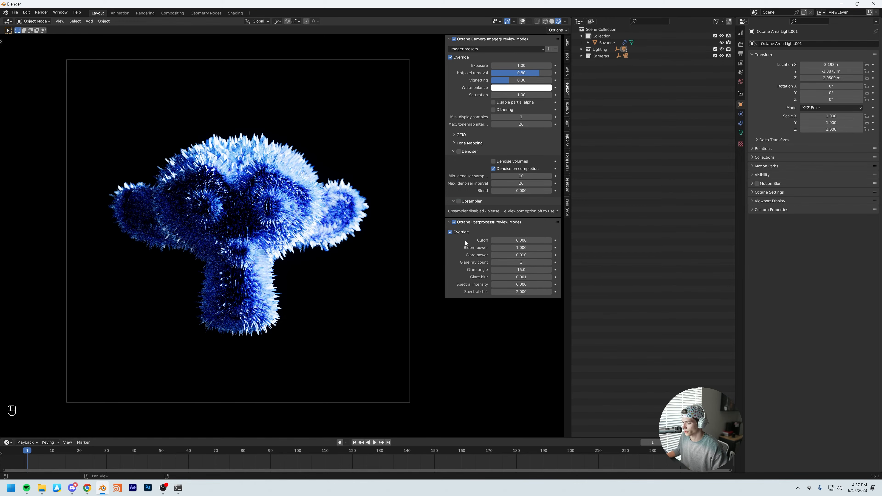
Step: Collapse the Octane Camera Imager settings and raise the Octane Postprocess Bloom power to 24.82
left_click(449, 39)
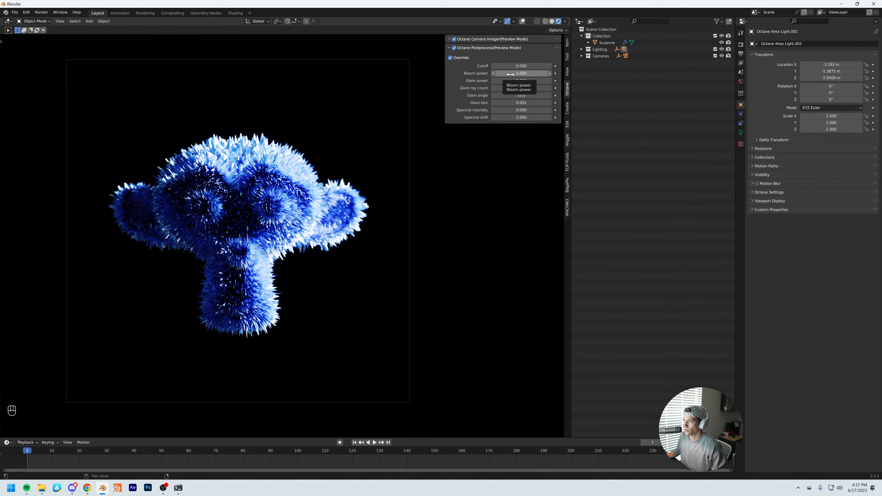
left_click_drag(516, 74, 570, 74)
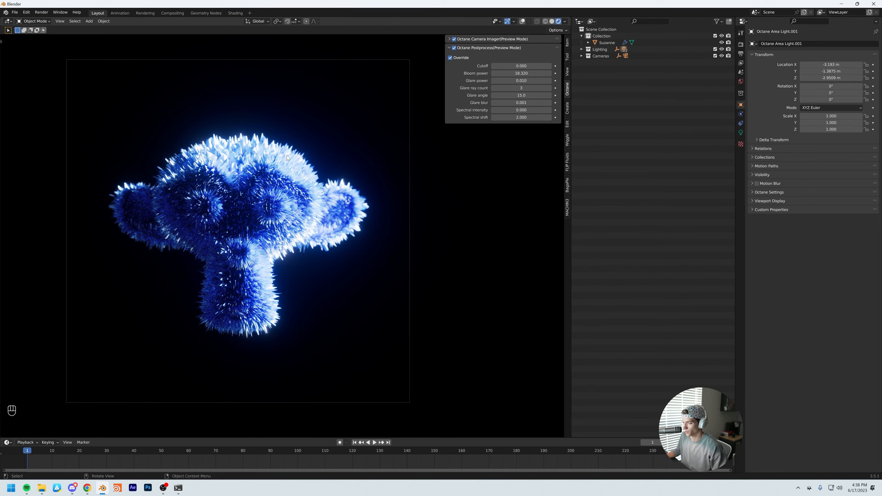
left_click_drag(521, 73, 544, 74)
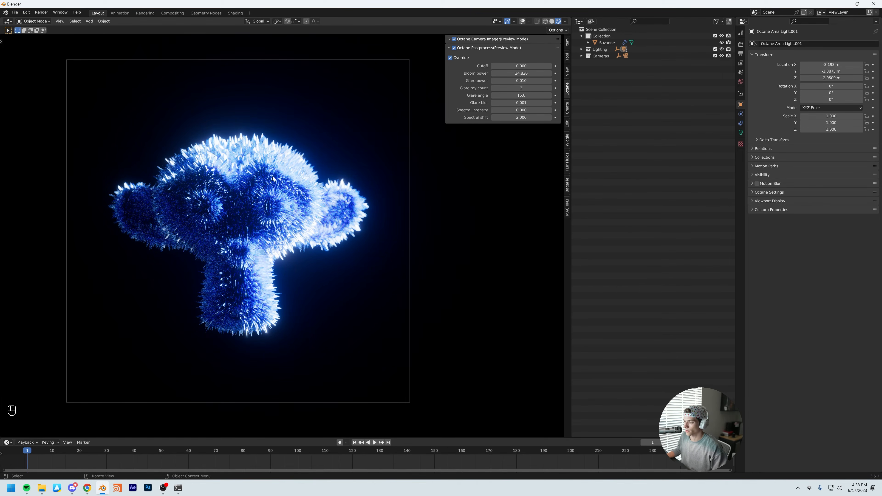
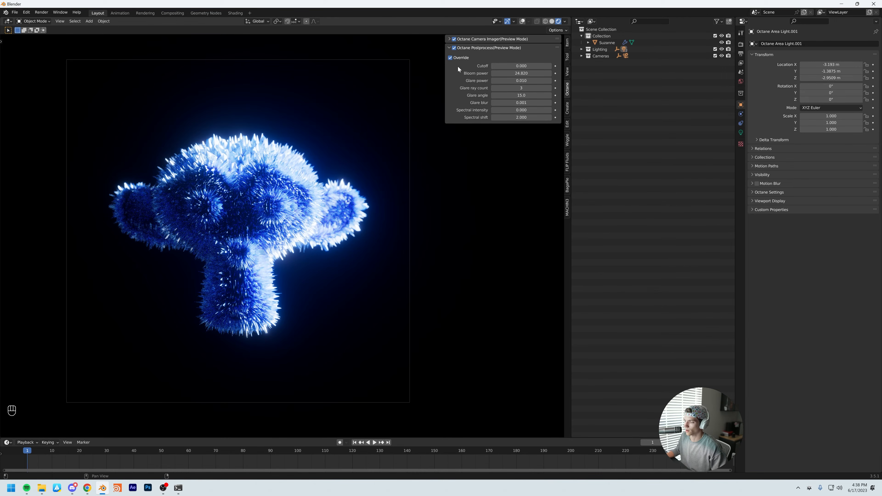
Step: Raise the Glare power to 10.73 and set the Glare ray count to 1
left_click_drag(520, 80, 570, 80)
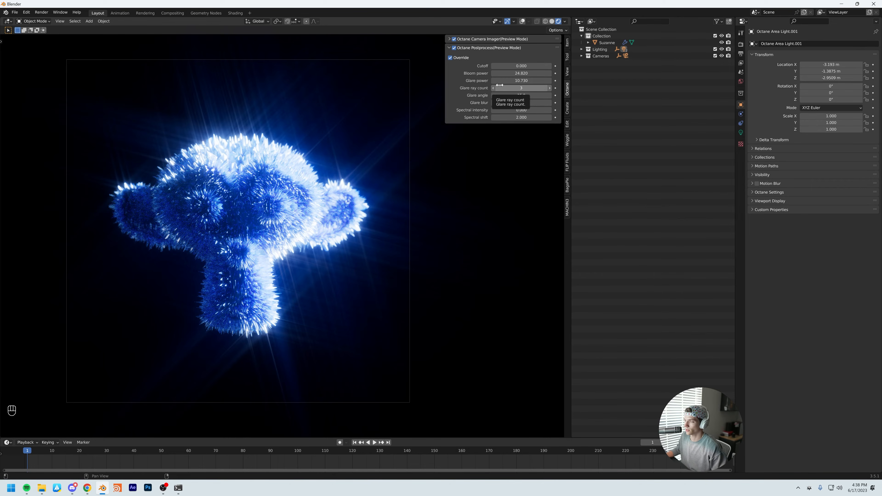
left_click(513, 88)
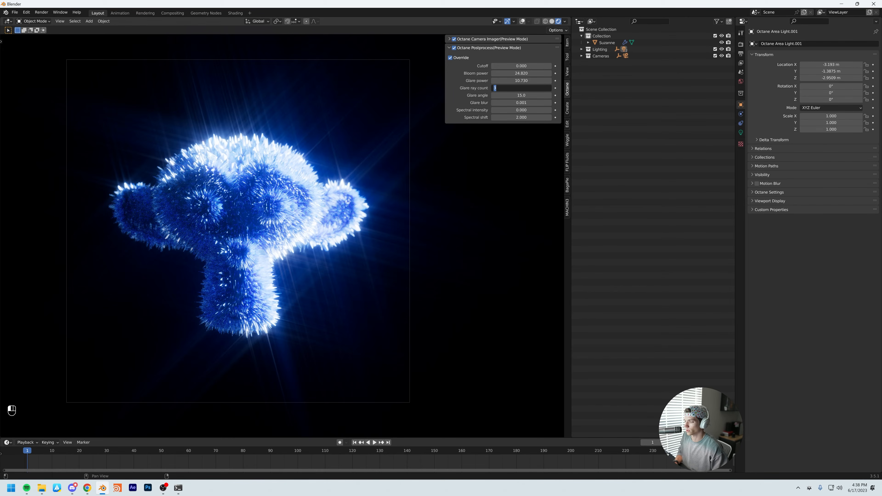
type("1")
key("Return")
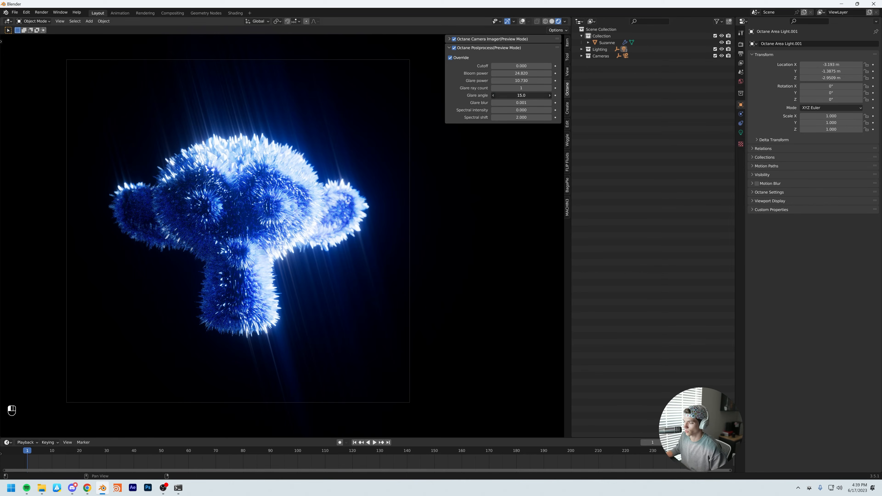
Step: Try a Glare angle of 0 and change it to 90
left_click(513, 95)
type("0")
key("Return")
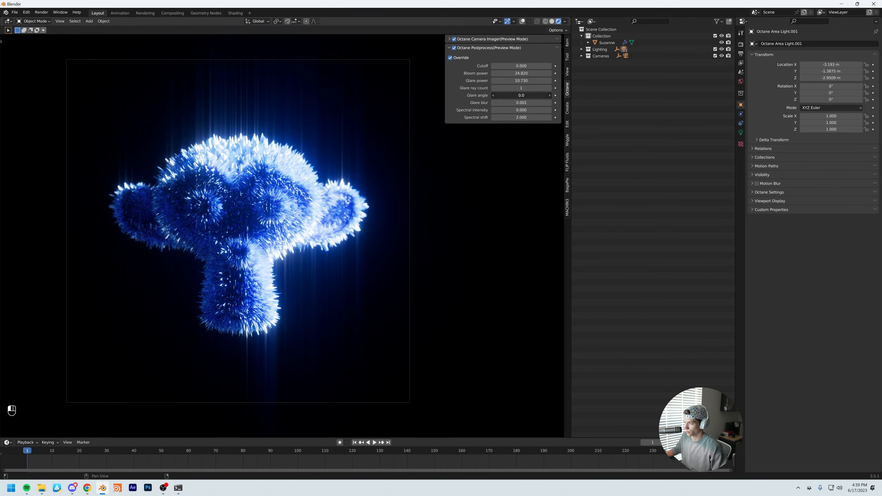
left_click(526, 96)
type("90")
key("Return")
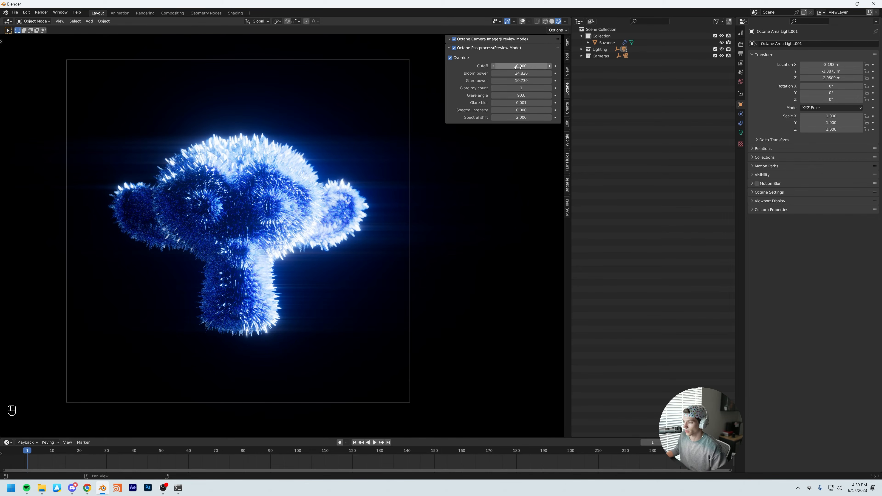
Step: Set the Glare angle to 83.7 and Spectral shift to 0, and try Cutoff values such as 1.34 and 0.53 with different Glare power levels
left_click_drag(533, 82, 521, 117)
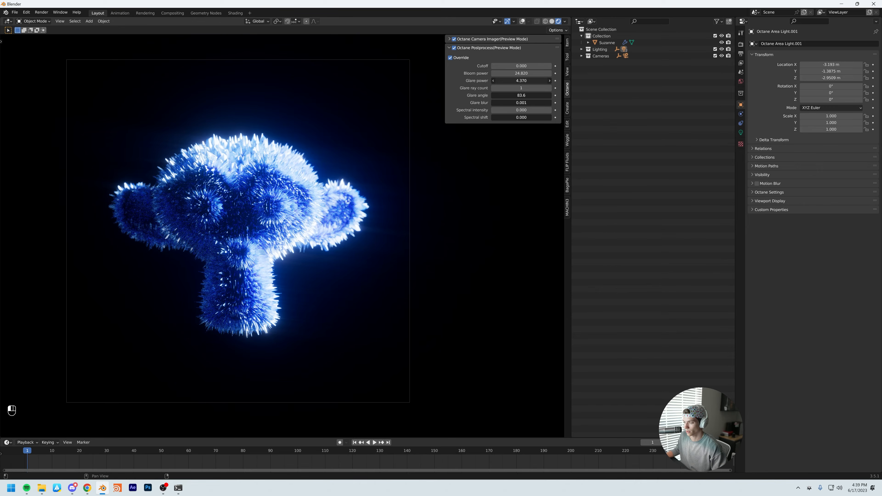
mouse_move(533, 81)
left_mouse_down()
mouse_move(559, 66)
mouse_move(534, 66)
left_mouse_up()
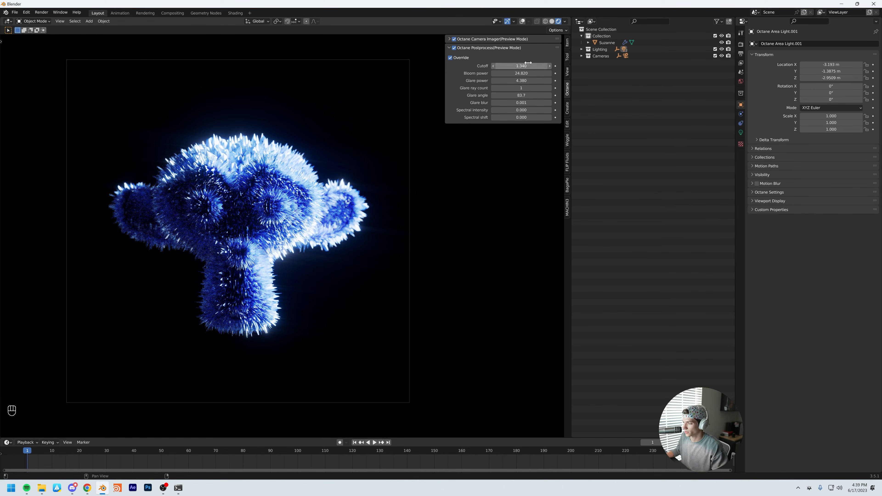
left_click_drag(524, 66, 496, 66)
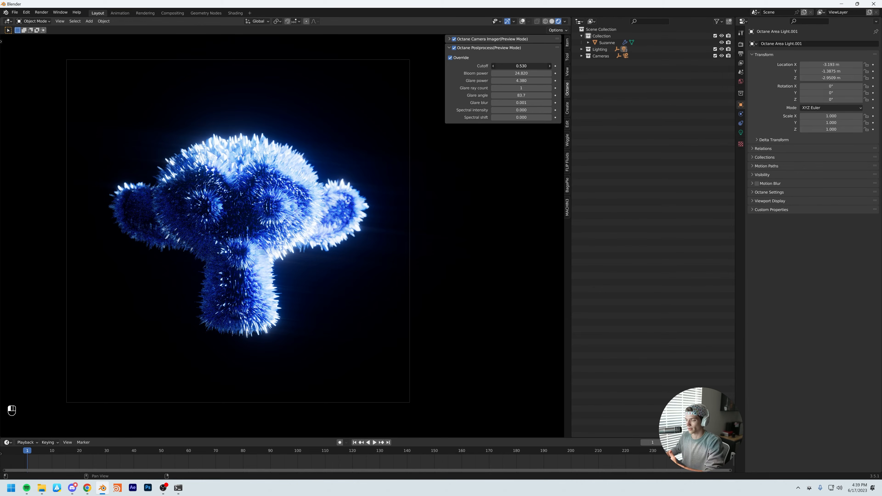
left_click_drag(521, 66, 524, 81)
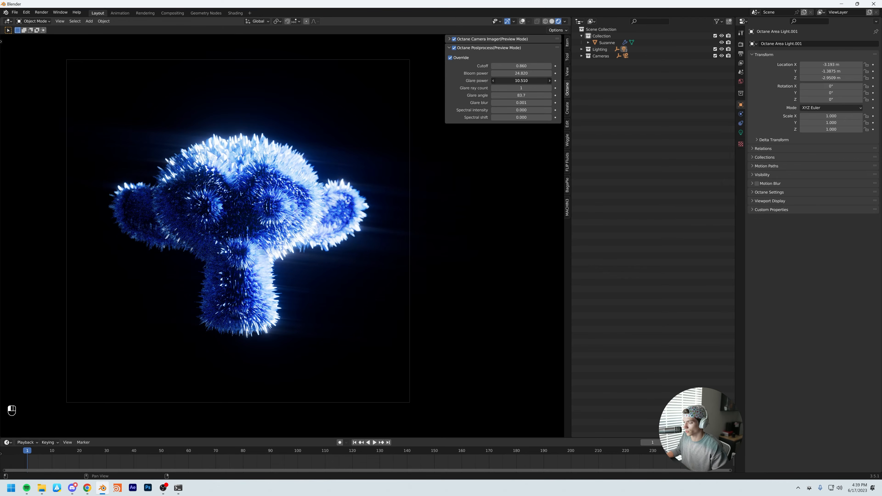
mouse_move(521, 66)
left_mouse_down()
mouse_move(531, 66)
mouse_move(519, 66)
left_mouse_up()
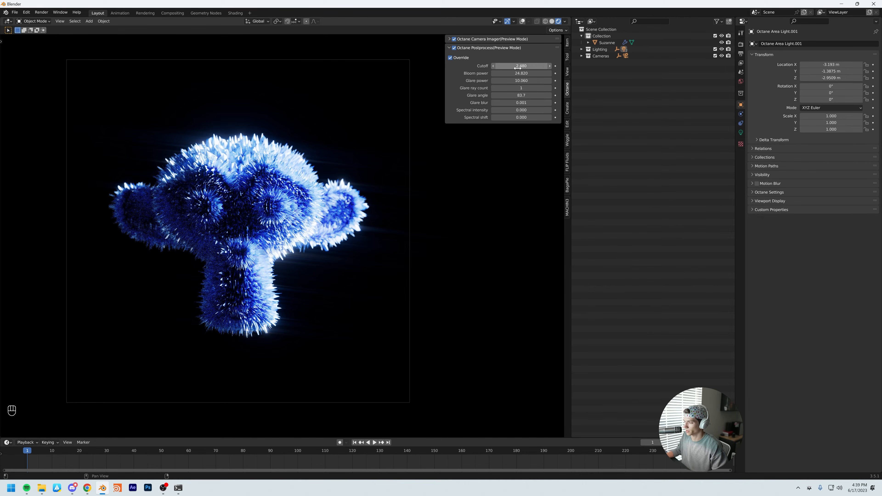
Step: Set the Glare power to 0.1 and the Cutoff to 0 in Octane Postprocess
left_click(520, 81)
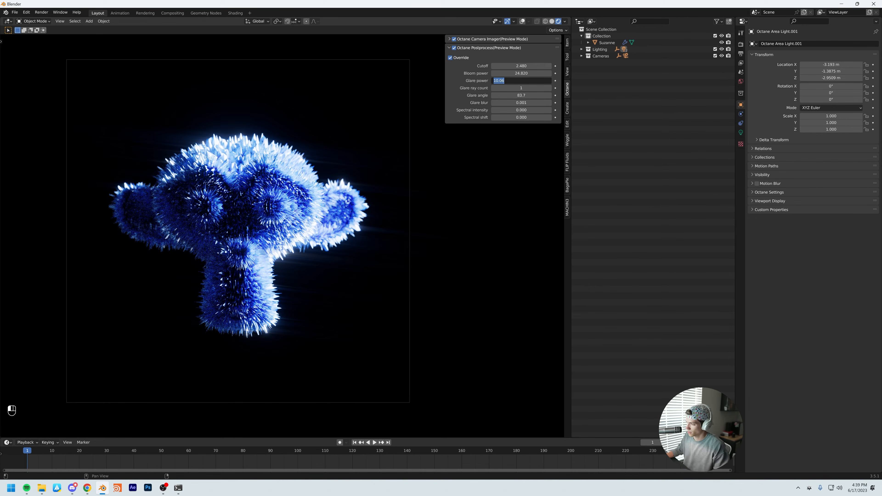
type("0.1")
key("Return")
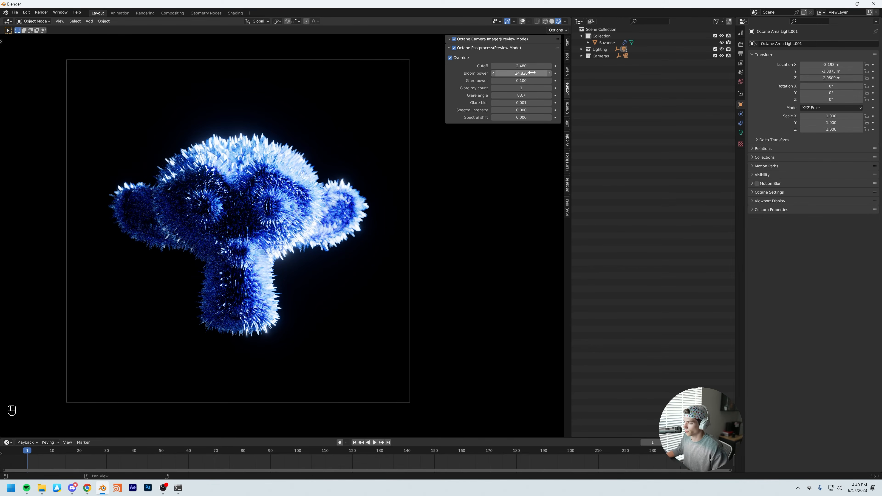
left_click(519, 66)
type("0")
key("Return")
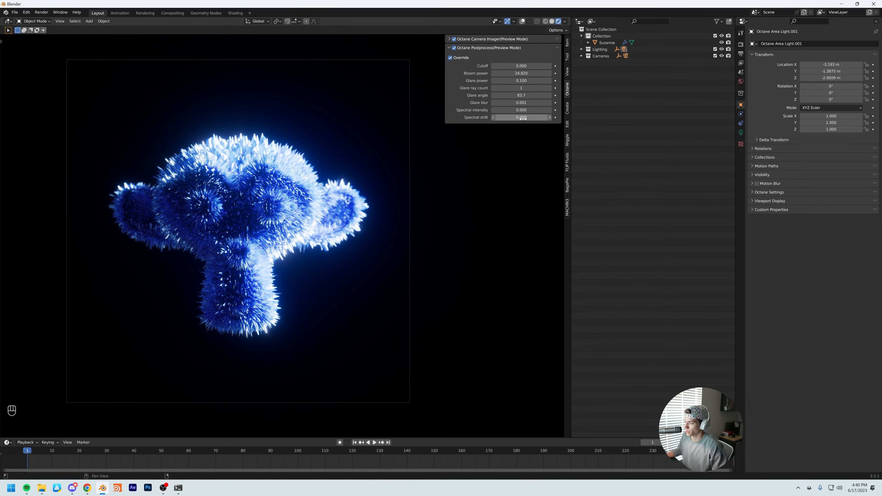
Step: Try a Spectral intensity of 1 and a Spectral shift of 1.6, checking the glow around Suzanne's edges
left_click_drag(520, 113, 571, 113)
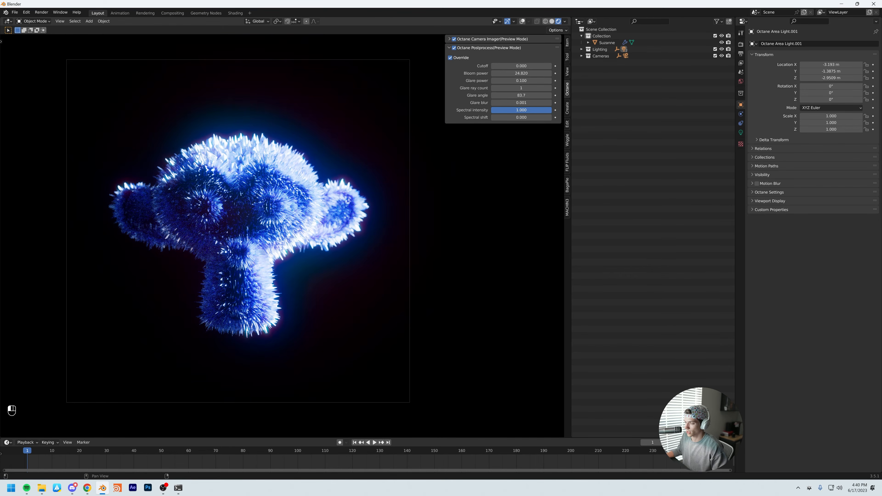
scroll(327, 217, "up", 10)
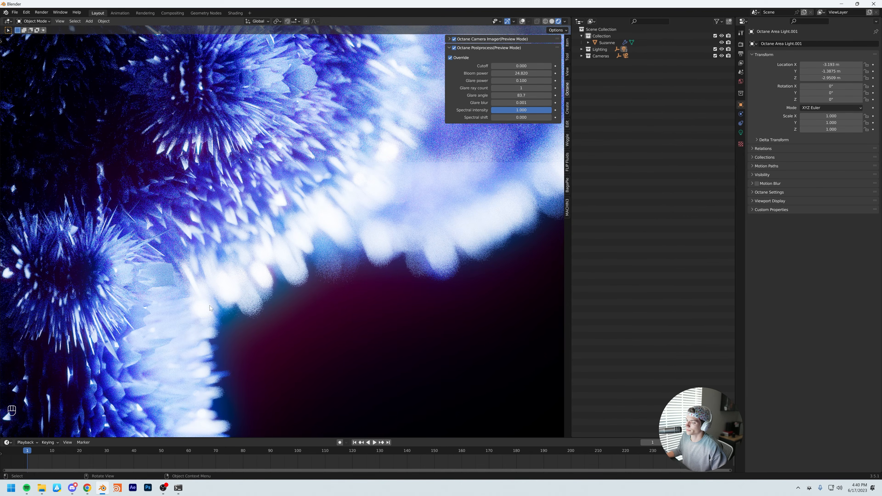
scroll(209, 305, "up", 2)
scroll(209, 308, "down", 1)
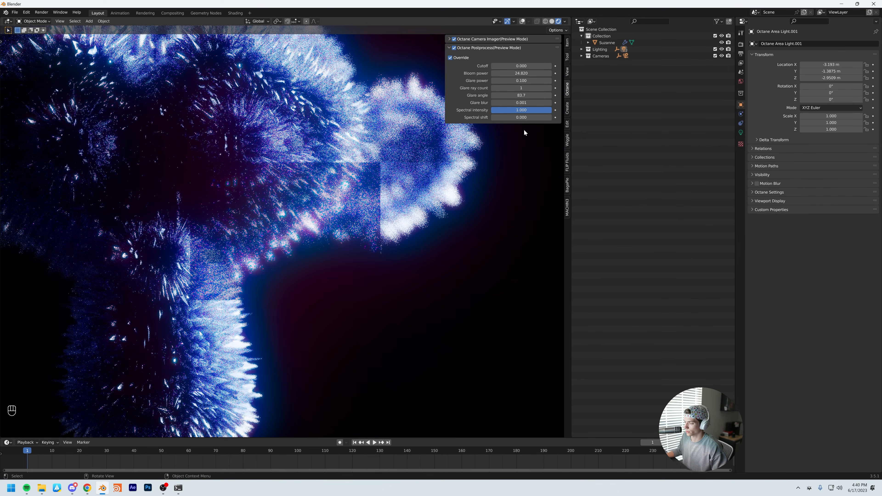
mouse_move(508, 118)
left_mouse_down()
mouse_move(562, 118)
mouse_move(508, 118)
mouse_move(519, 118)
left_mouse_up()
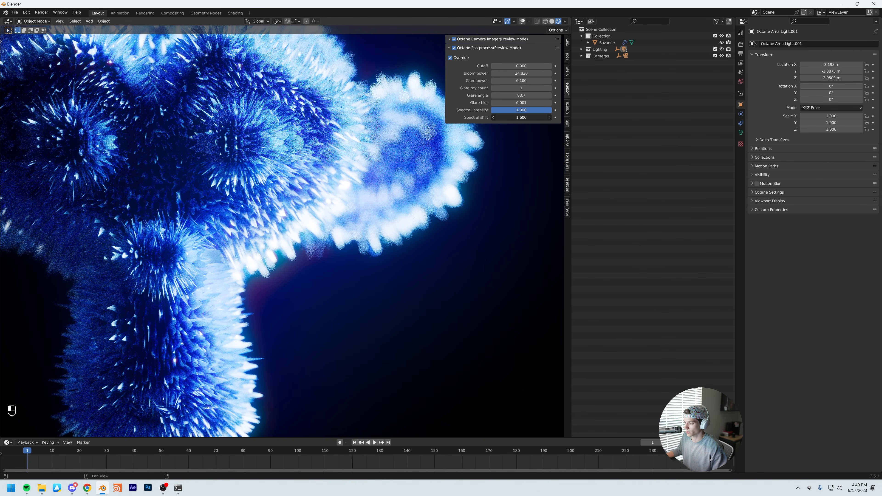
scroll(294, 200, "down", 5)
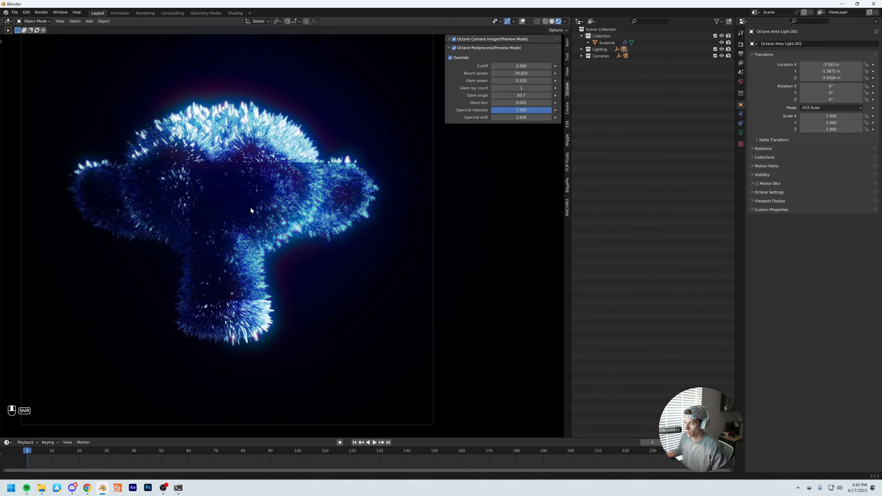
middle_click_drag(250, 207, 282, 212)
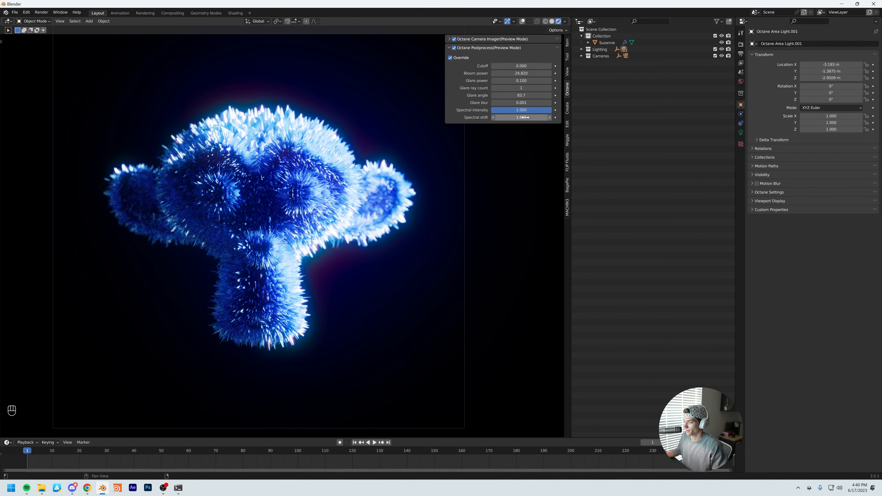
Step: Return both the Spectral intensity and the Spectral shift to 0
double_click(521, 110)
type("0")
key("Tab")
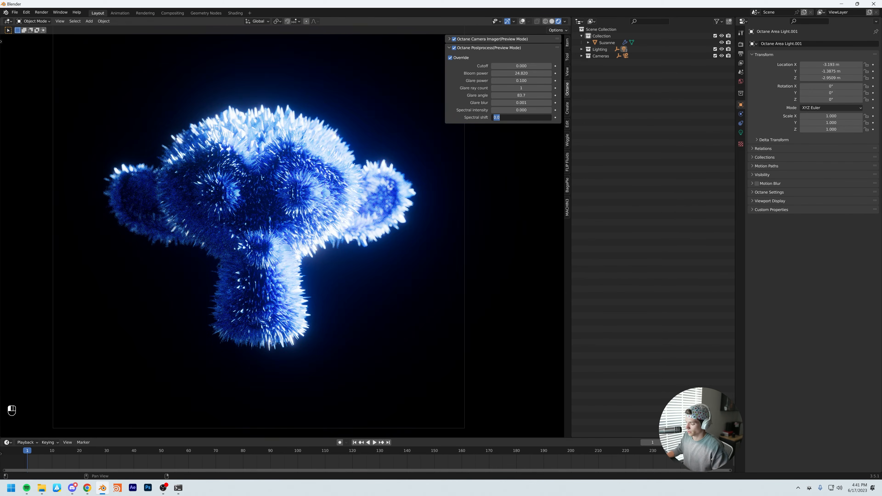
type("0")
key("Return")
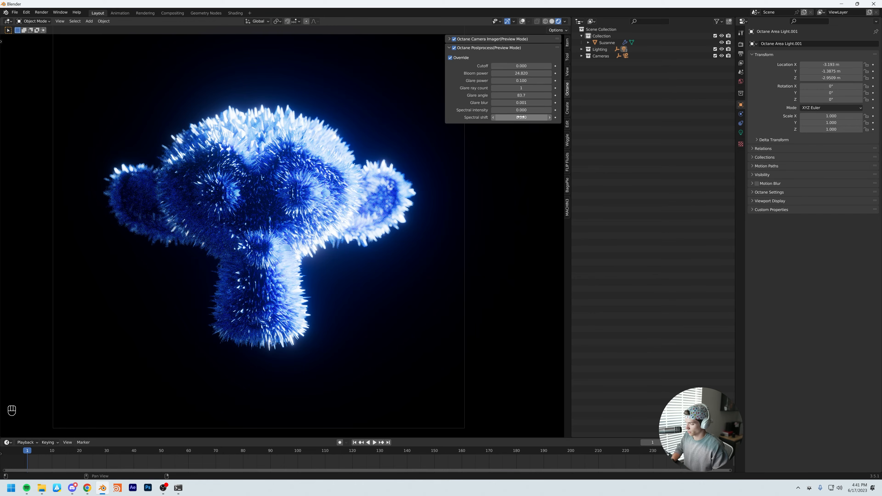
Step: Set the postprocess Cutoff to 1 and briefly hide the viewport sidebar to view the render before showing it again
double_click(523, 66)
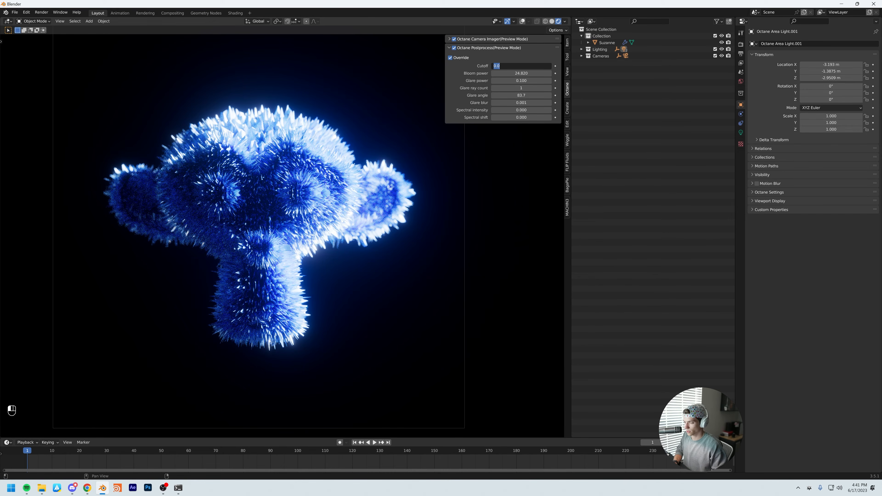
key("Return")
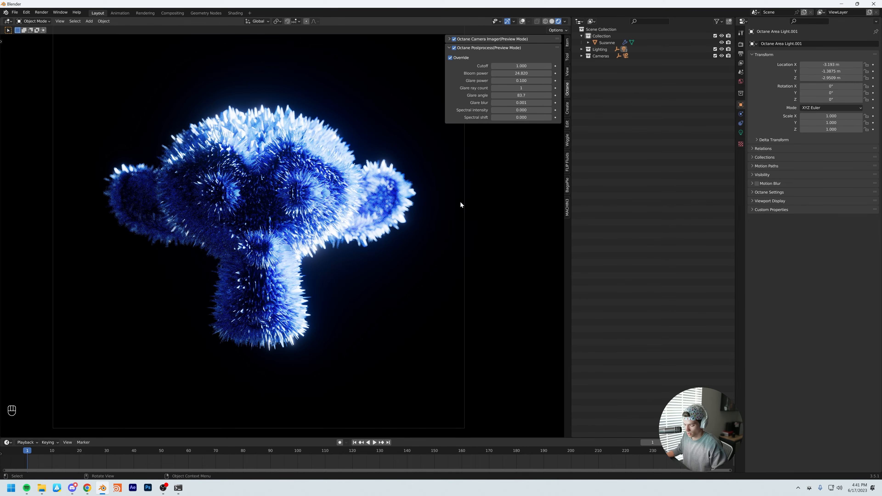
key("n")
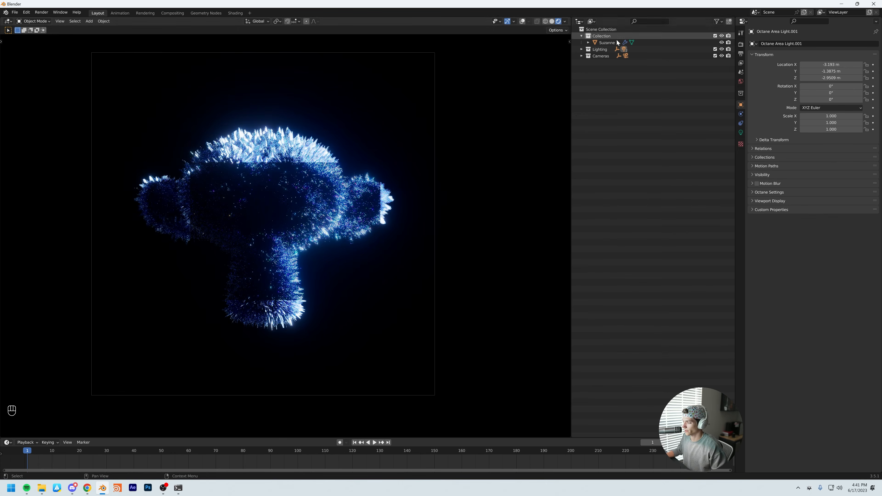
key("n")
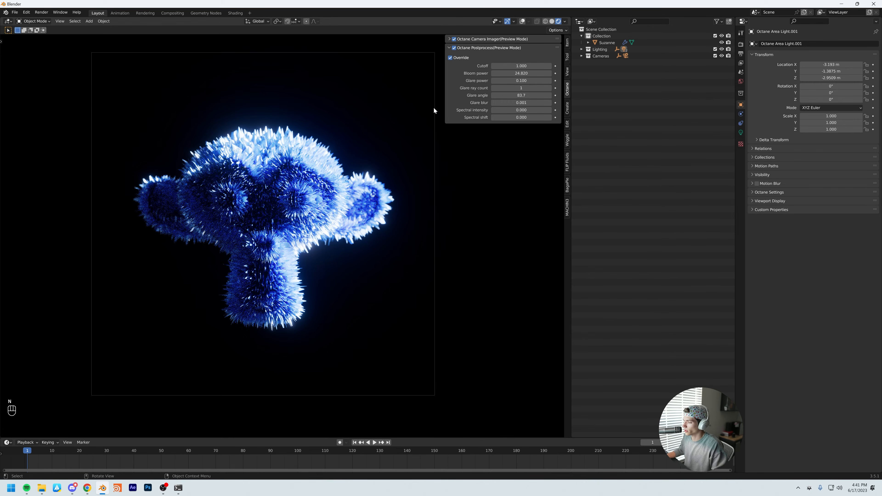
Step: Enable the Denoiser in the Octane Camera Imager preview settings
left_click(467, 39)
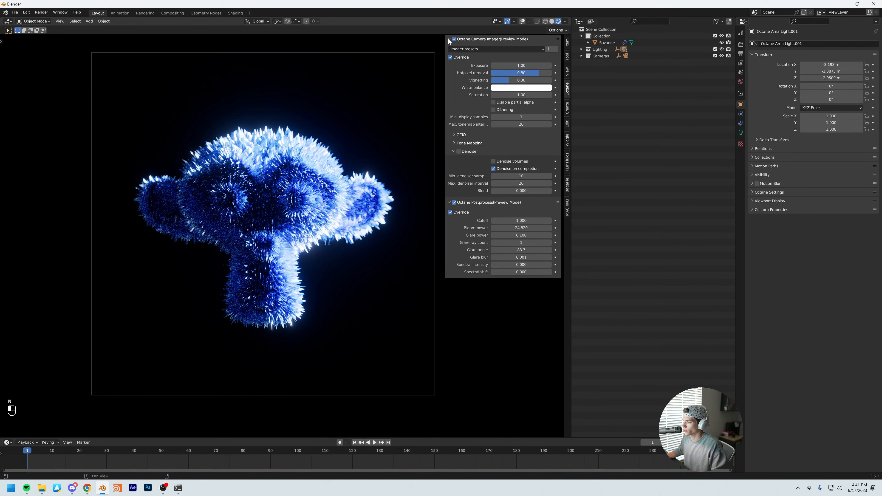
left_click(458, 152)
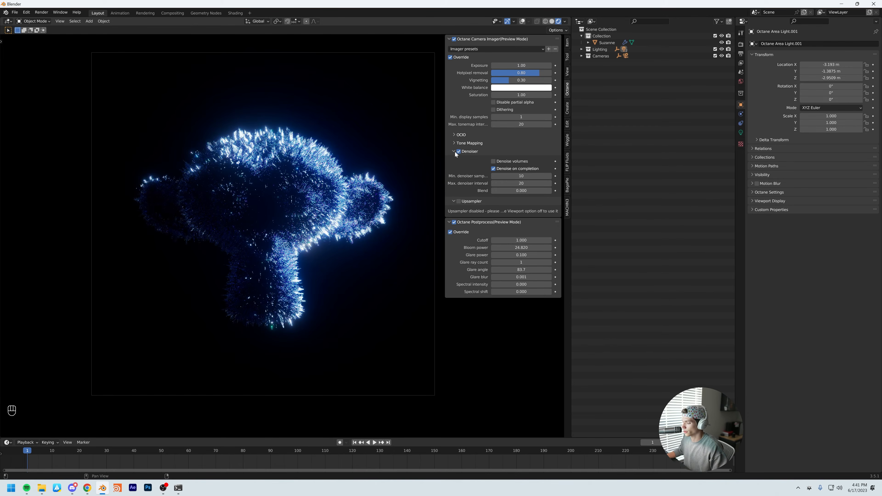
left_click(453, 151)
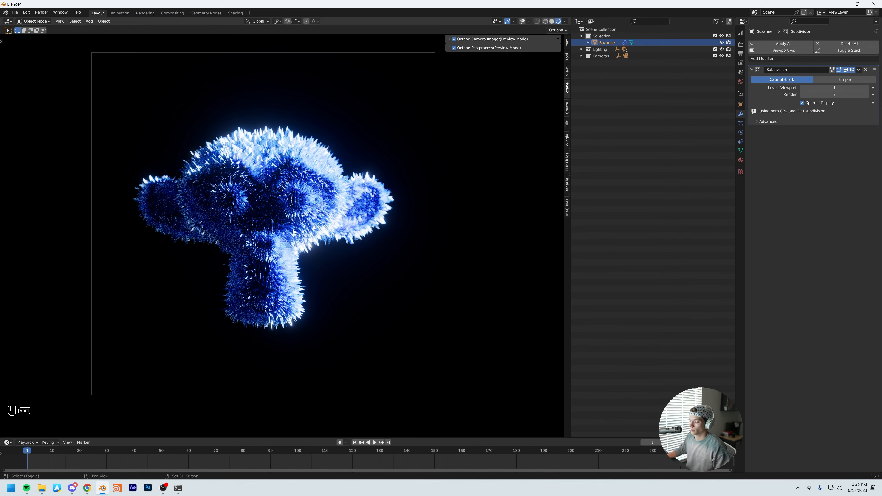
Step: Duplicate Suzanne, shift the copy along the Y axis, and place it to the lower right of the original
key("shift+d")
key("y")
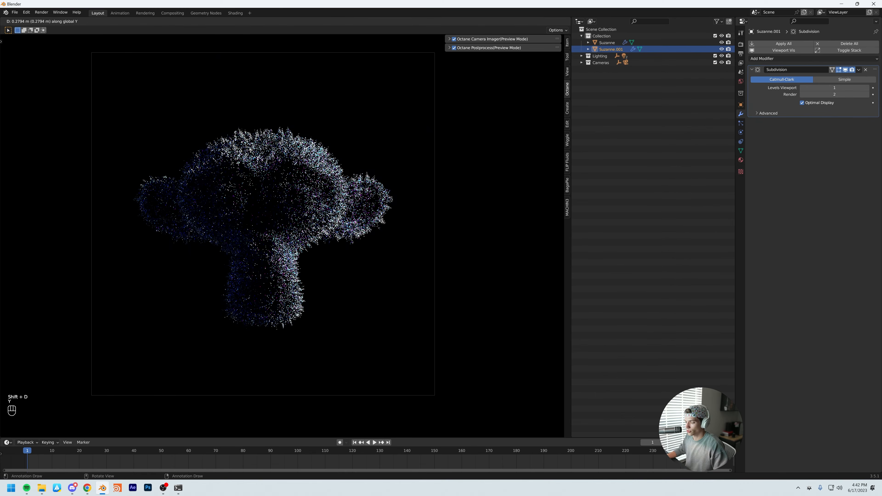
left_click(310, 359)
key("g")
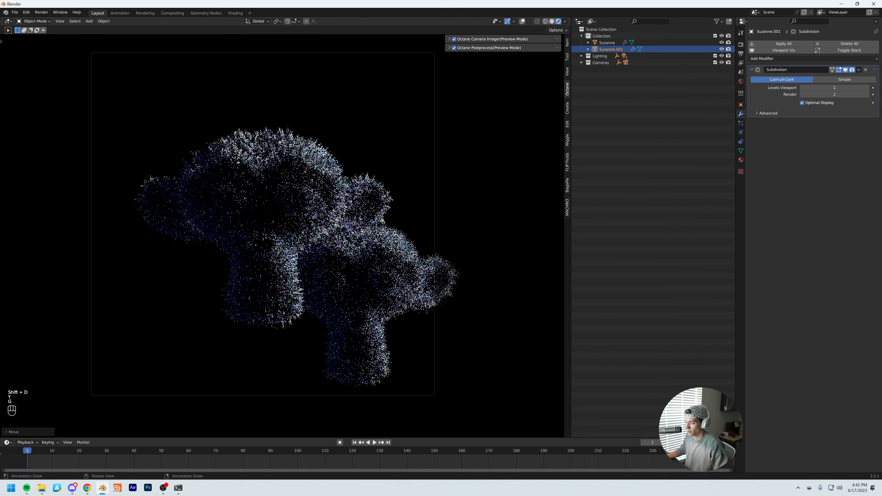
left_click(384, 431)
Step: Freely rotate the lower-right Suzanne copy with a trackball rotation
key("r")
key("r")
left_click(414, 258)
Step: Duplicate the rotated Suzanne to the upper left of the original and give the new copy a different trackball rotation
key("shift+d")
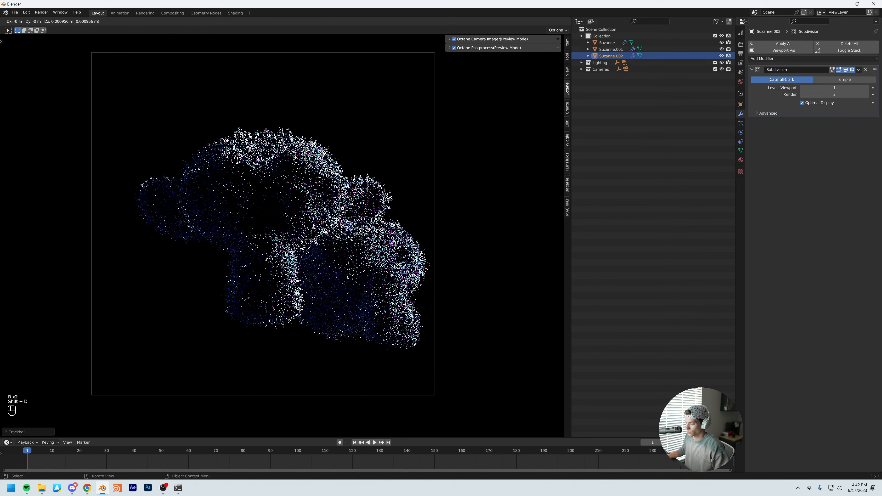
left_click(206, 107)
key("r")
key("r")
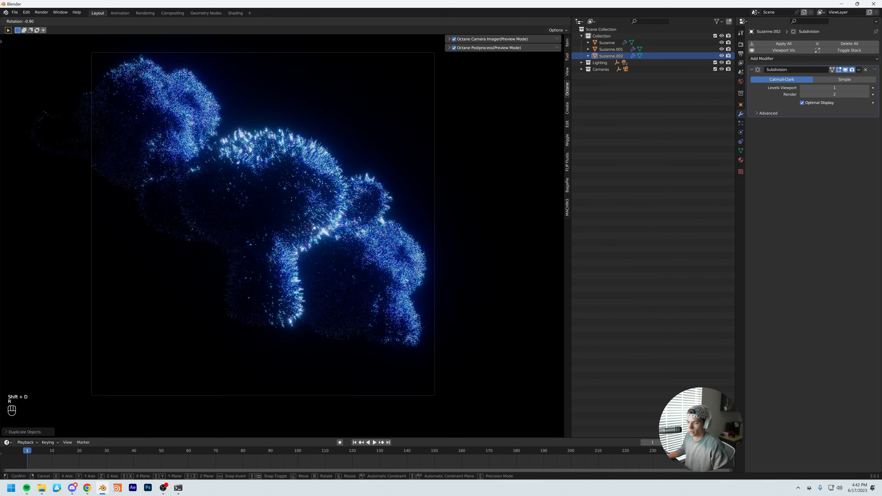
left_click(156, 134)
key("g")
left_click(183, 139)
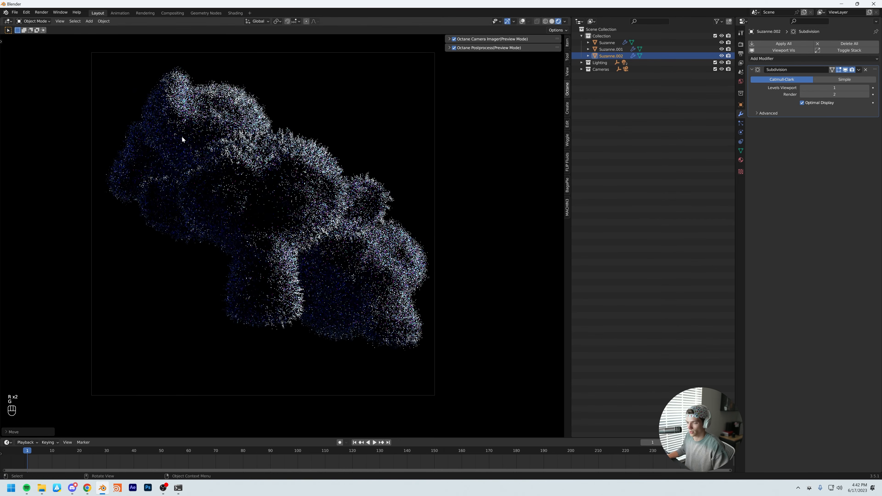
Step: Adjust the upper-left Suzanne copy's depth along the Y axis and shift it slightly outward from the original
key("g")
key("y")
key("y")
left_click(182, 137)
key("g")
key("y")
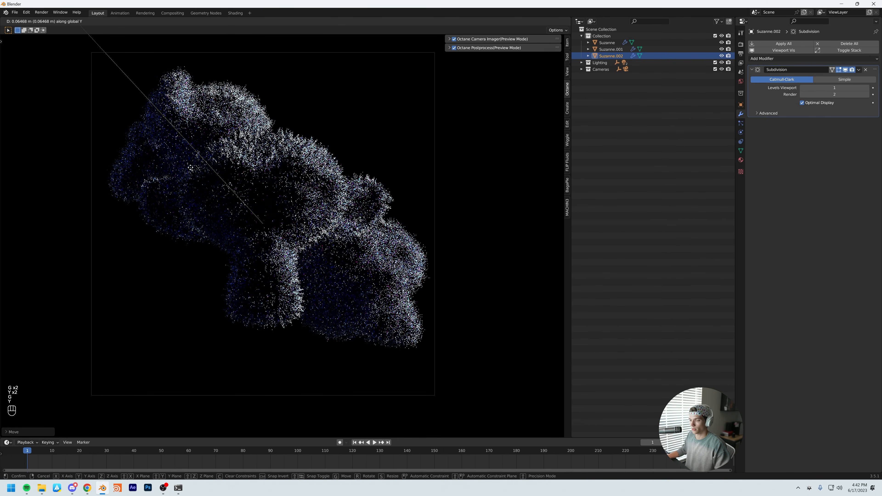
left_click(201, 197)
key("g")
left_click(182, 189)
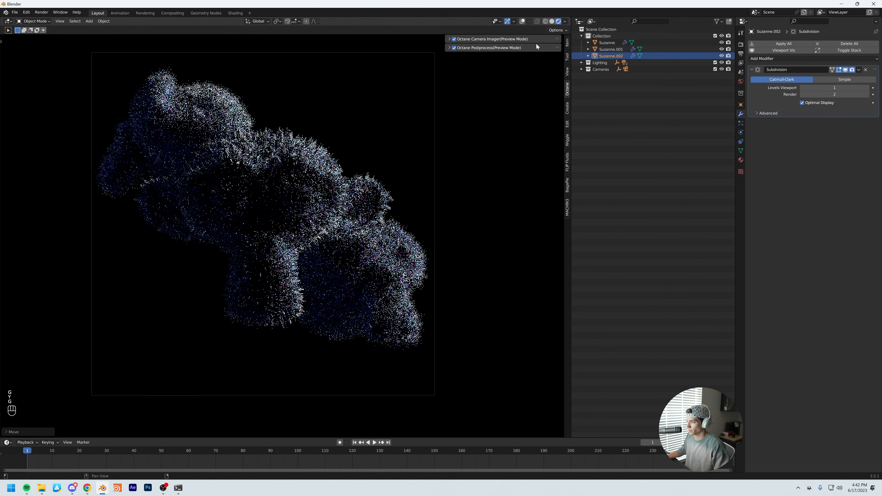
Step: Show the scene in solid shading and move the two Suzanne copies further away from the central head
left_click(552, 22)
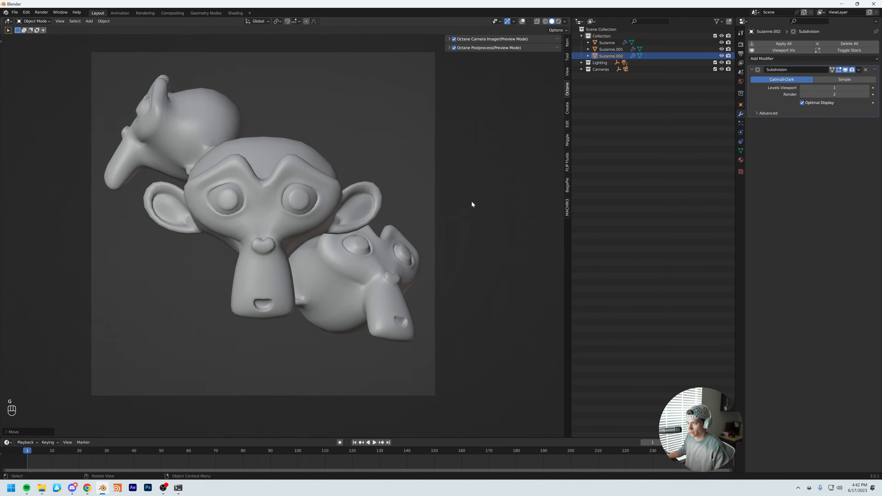
left_click(378, 277)
key("g")
left_click(397, 282)
left_click(186, 124)
key("g")
left_click(183, 99)
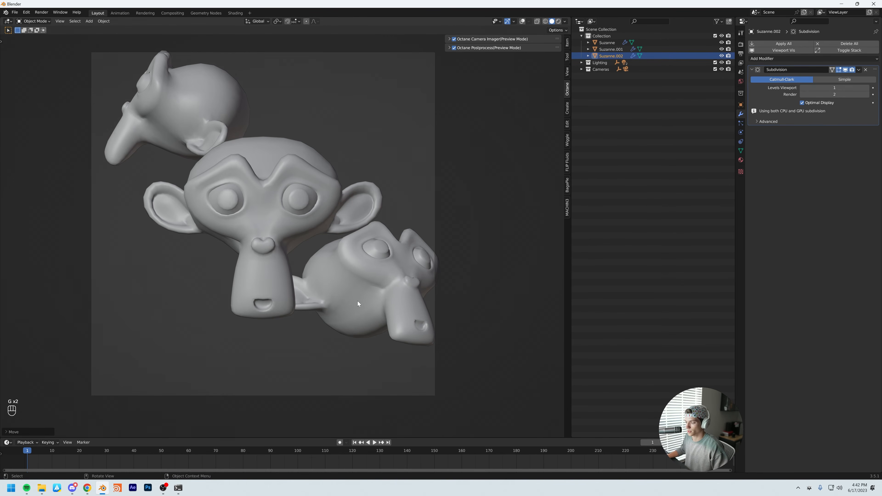
Step: Move the lower-right Suzanne copy further down, keeping it inside the camera frame
left_click(357, 301)
key("g")
left_click(372, 307)
key("g")
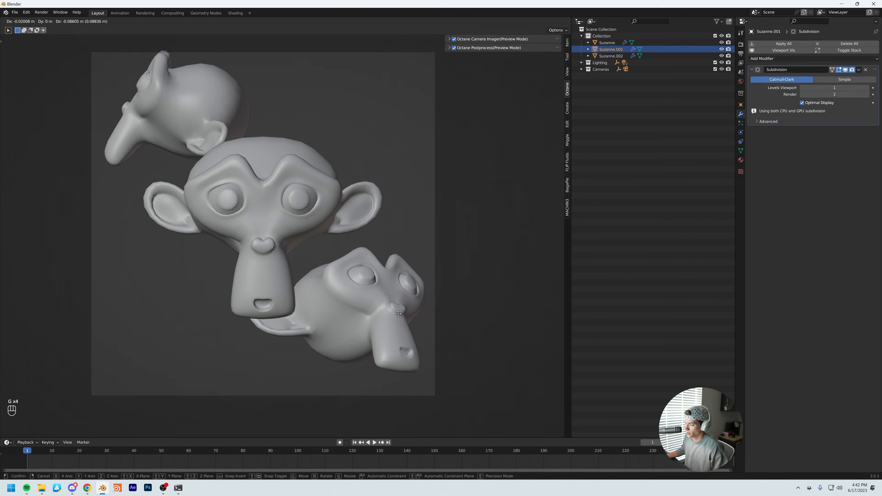
left_click(404, 319)
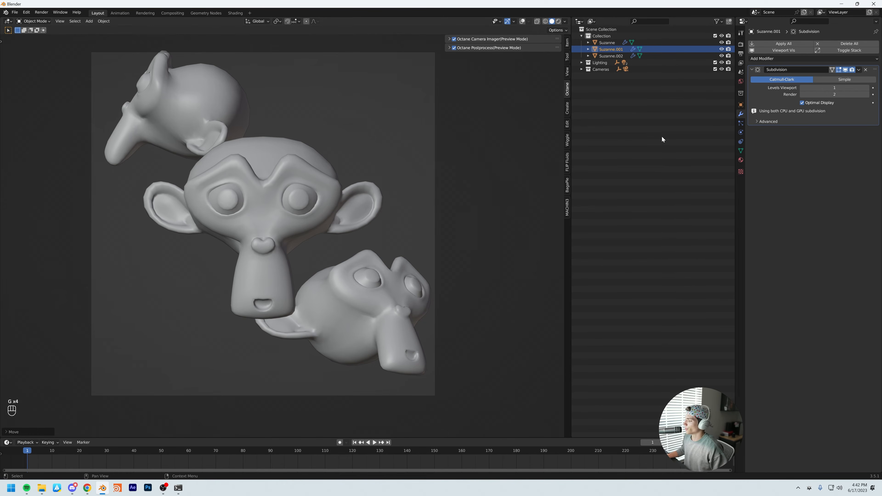
Step: Look over the render and output settings and the view layer's Beauty and Denoiser render passes
left_click(740, 45)
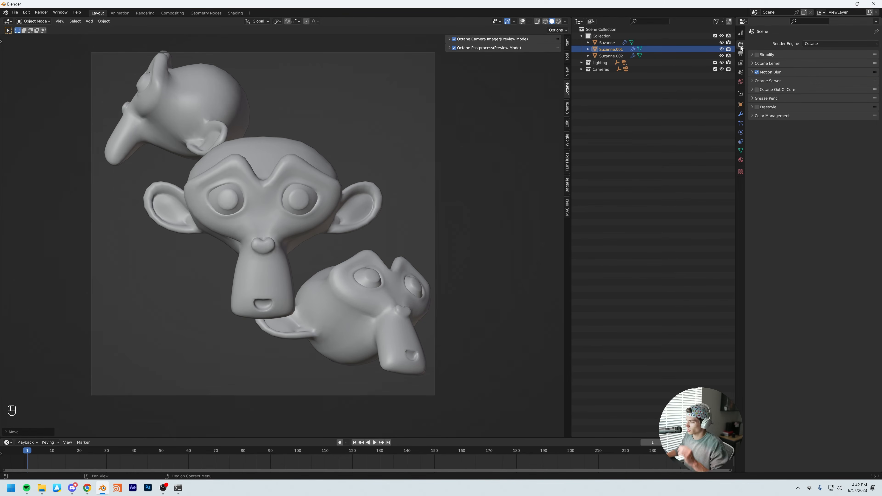
left_click(741, 55)
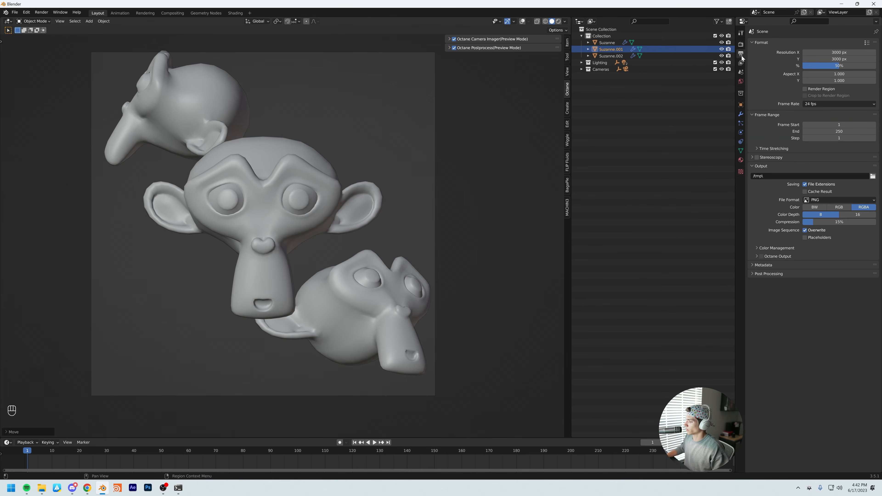
left_click(740, 63)
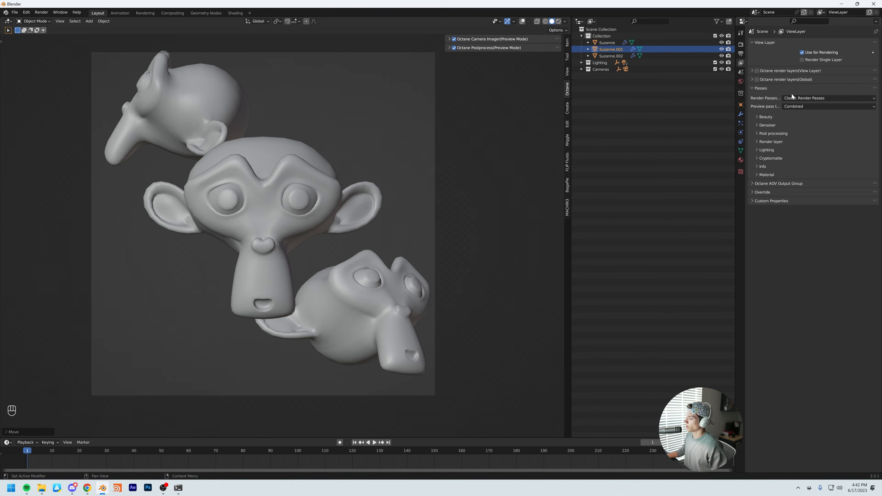
left_click(759, 117)
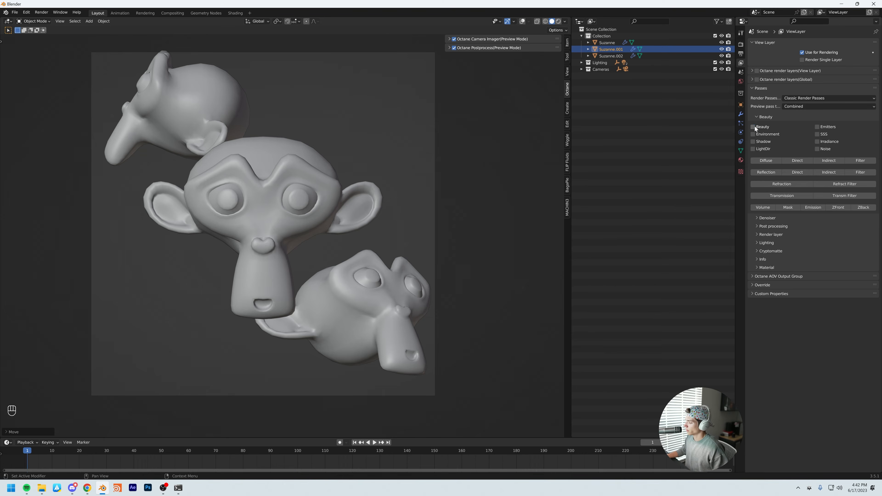
left_click(758, 116)
left_click(757, 125)
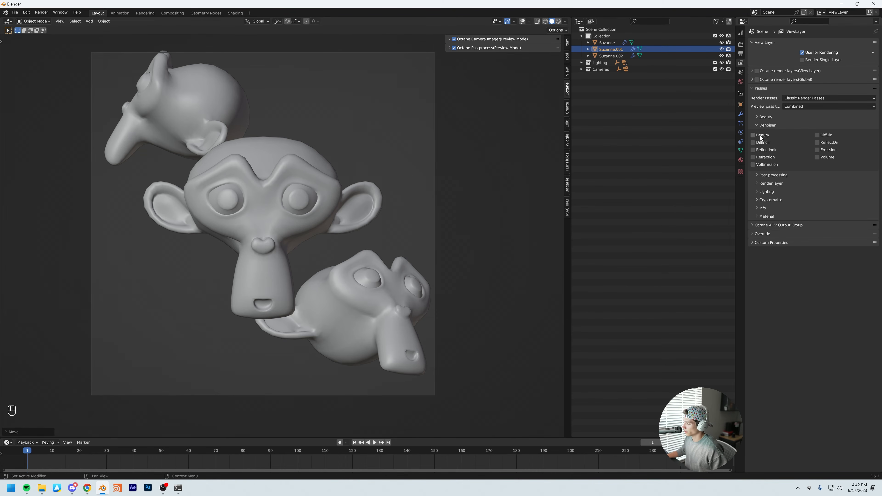
left_click(757, 124)
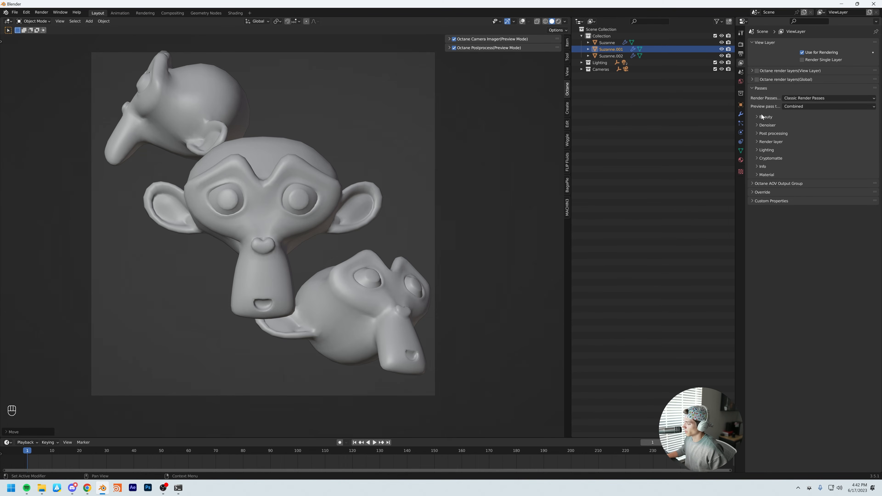
Step: Examine the view layer's Info passes, including Wireframe and AO, and recheck the Beauty passes
left_click(757, 166)
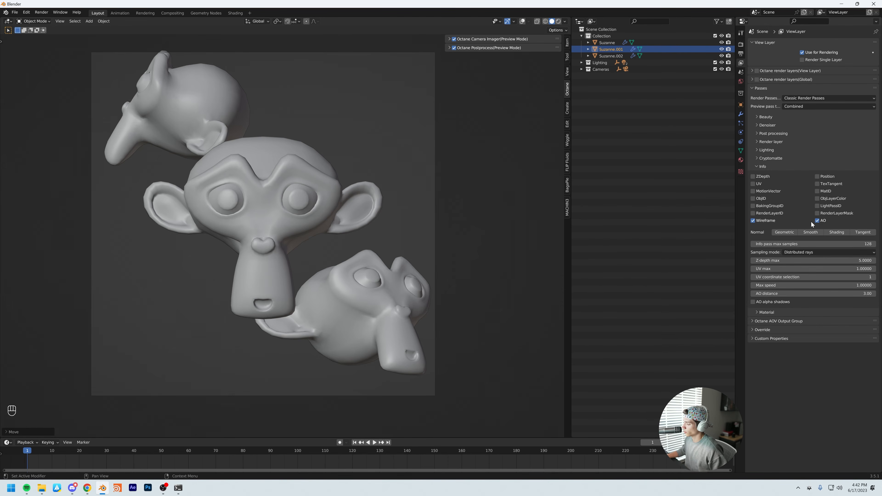
left_click(755, 166)
left_click(757, 117)
left_click(757, 117)
left_click(757, 117)
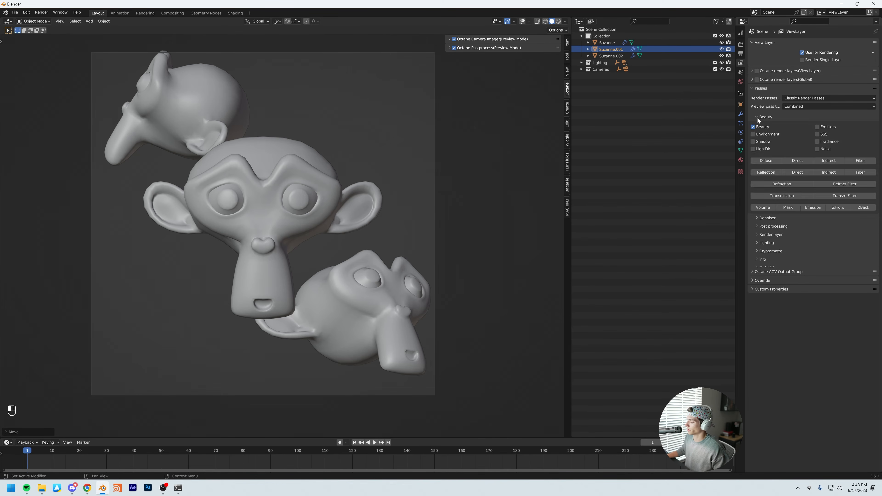
left_click(757, 118)
left_click(756, 88)
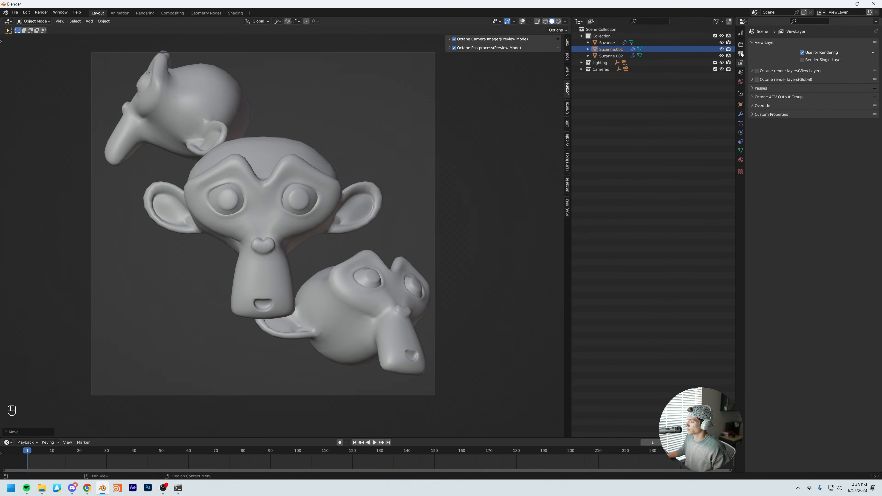
Step: Set the Octane kernel's Max. samples to 512
left_click(741, 54)
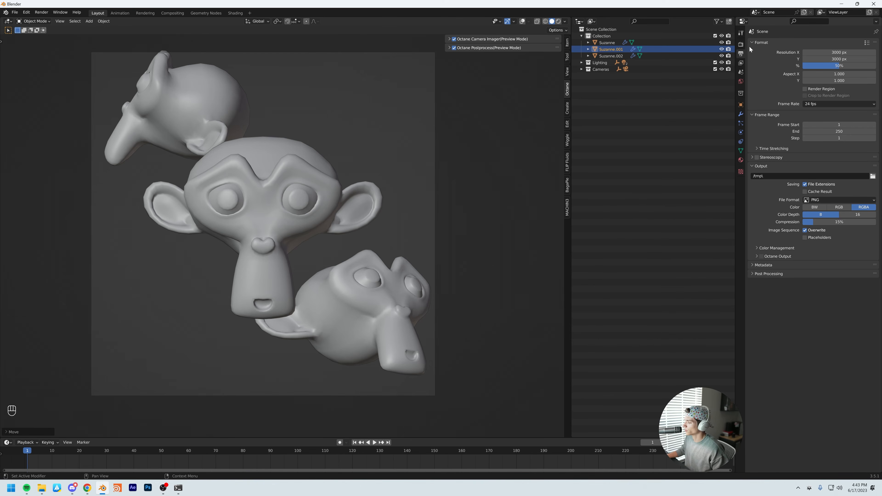
left_click(740, 44)
left_click(753, 63)
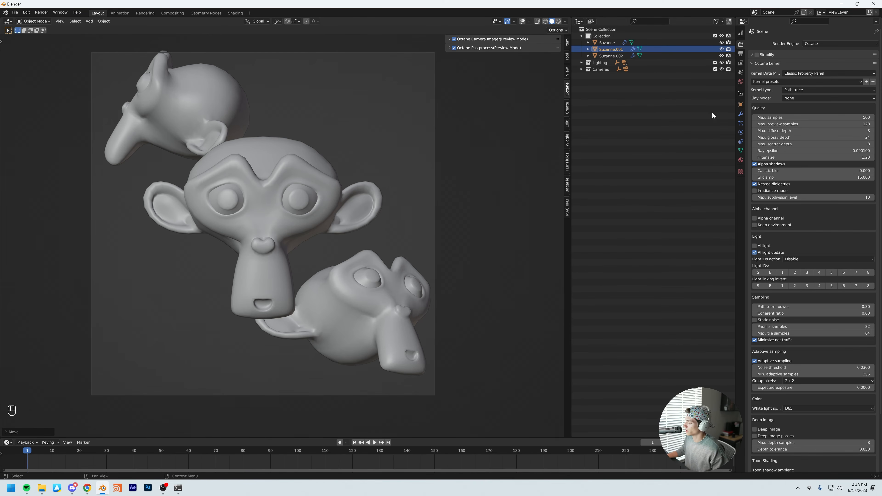
left_click(818, 119)
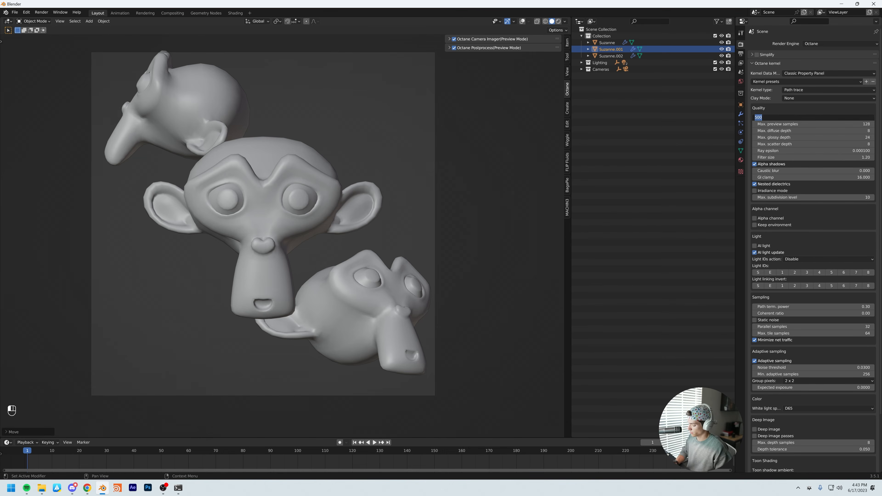
type("512")
key("Return")
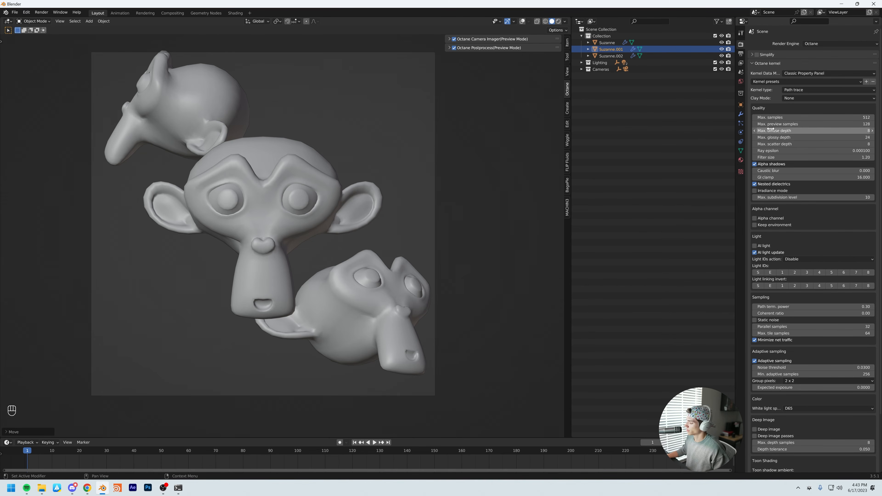
Step: Set the Octane kernel's Max. diffuse depth, Max. glossy depth and Max. scatter depth to 12 each
left_click(852, 132)
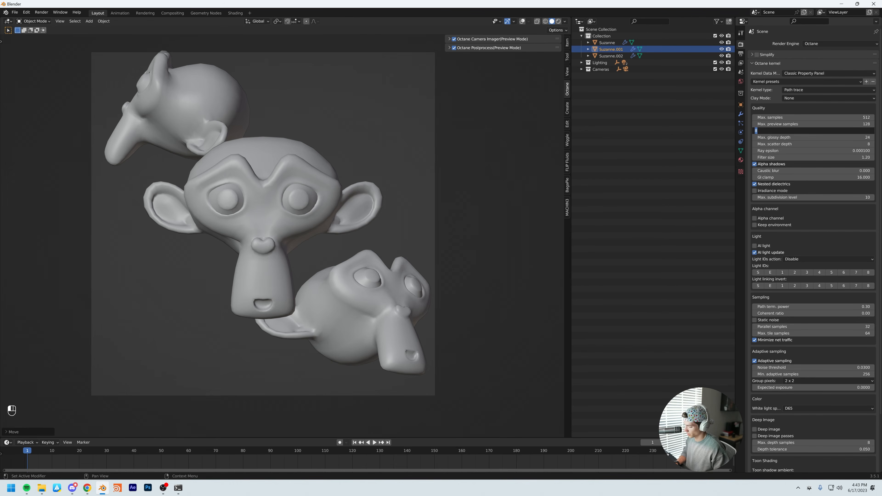
type("12")
key("Tab")
type("1")
key("Tab")
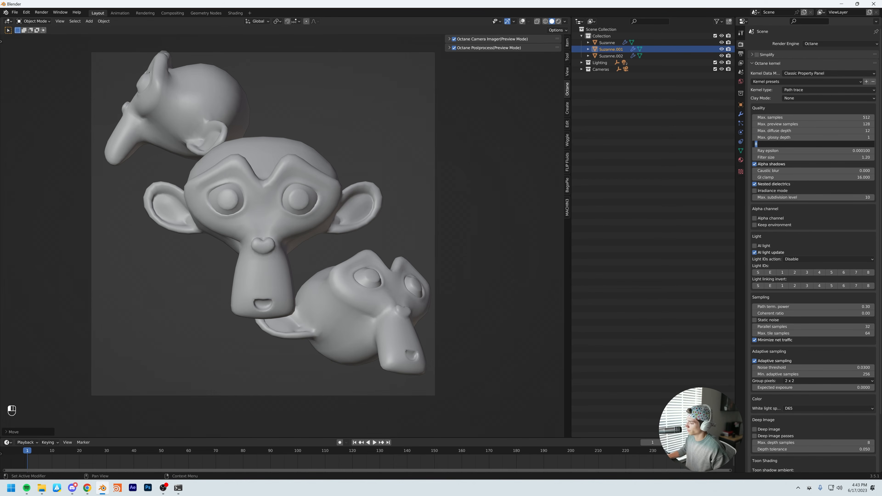
key("shift+Tab")
type("12")
key("Tab")
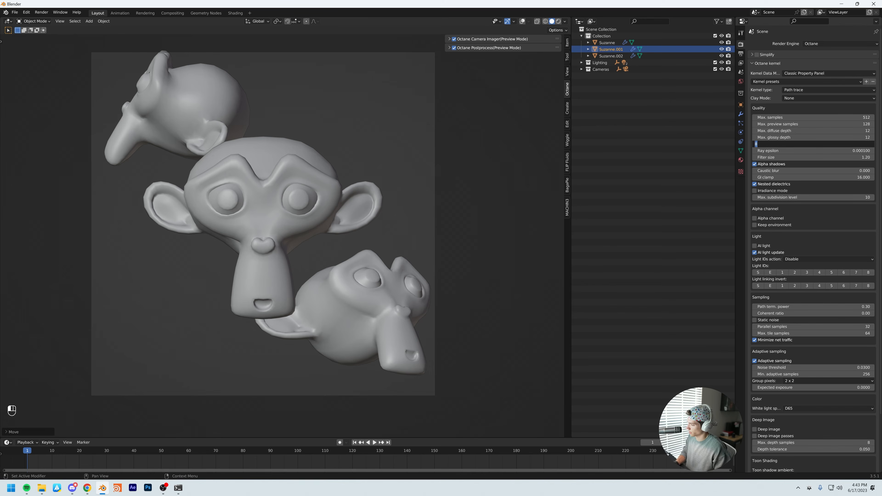
type("12")
key("Return")
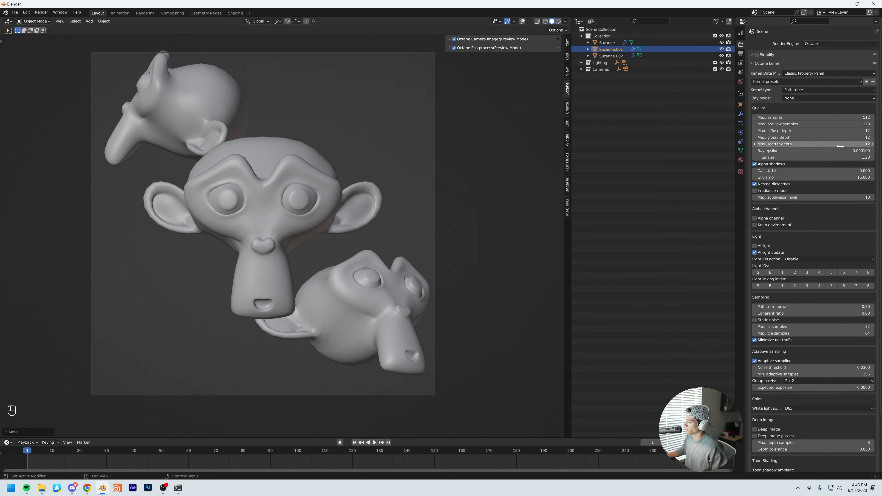
Step: Review the Octane kernel's GI clamp, Nested dielectrics and Alpha channel options
scroll(833, 173, "down", 1)
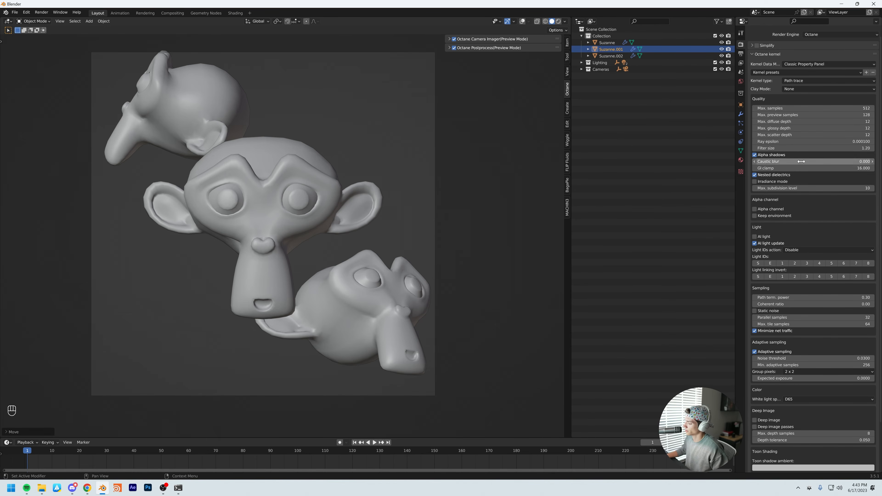
scroll(801, 163, "down", 1)
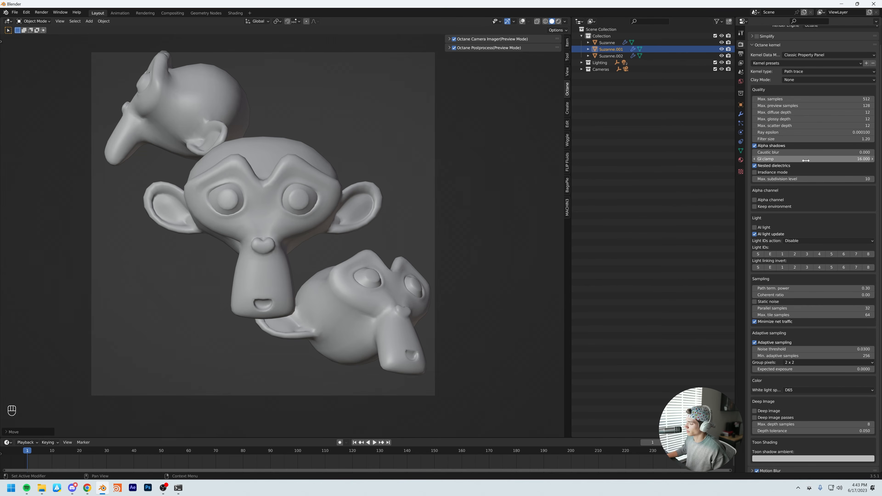
scroll(799, 164, "down", 1)
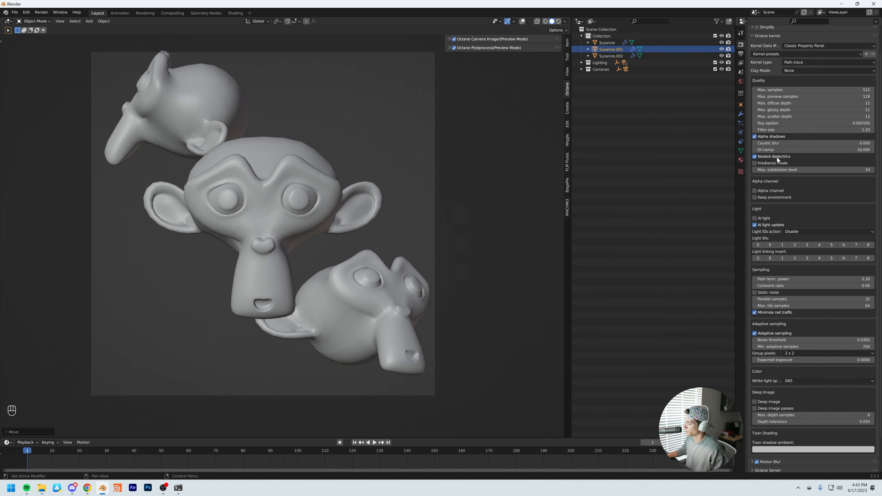
scroll(774, 160, "down", 1)
scroll(784, 170, "down", 1)
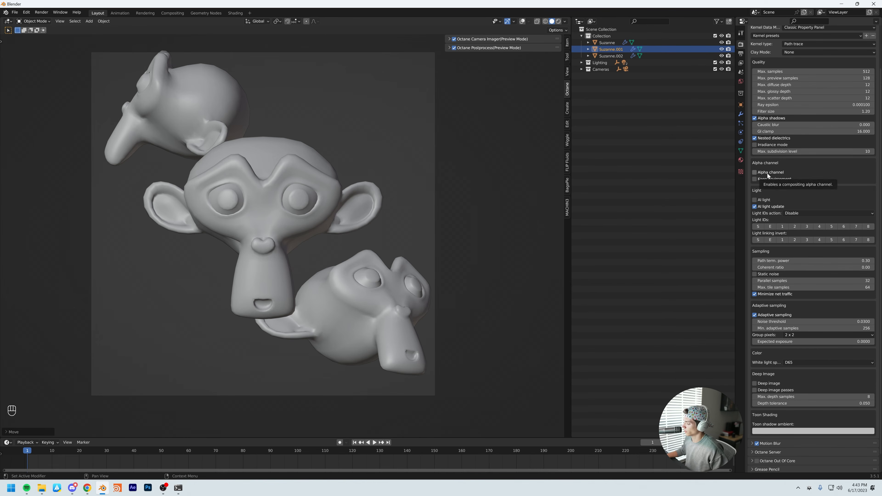
Step: Collapse the Octane kernel settings and turn off Motion Blur for the scene
scroll(788, 212, "down", 2)
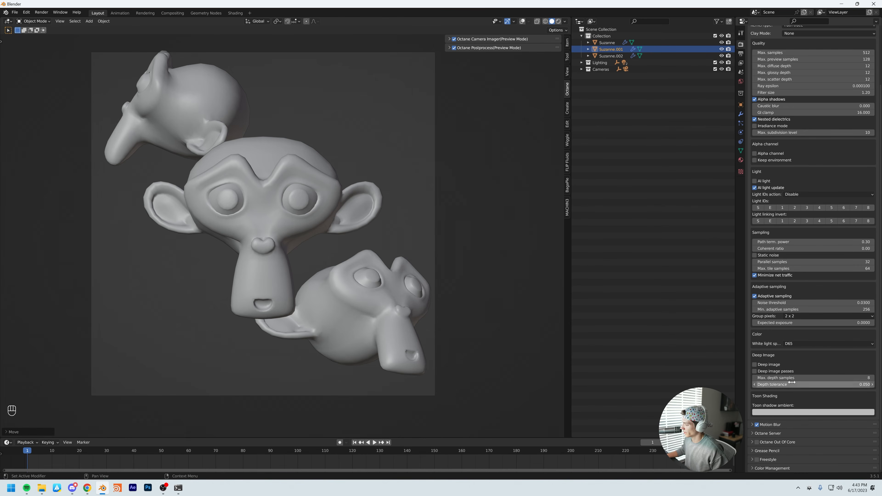
scroll(788, 384, "up", 6)
left_click(750, 63)
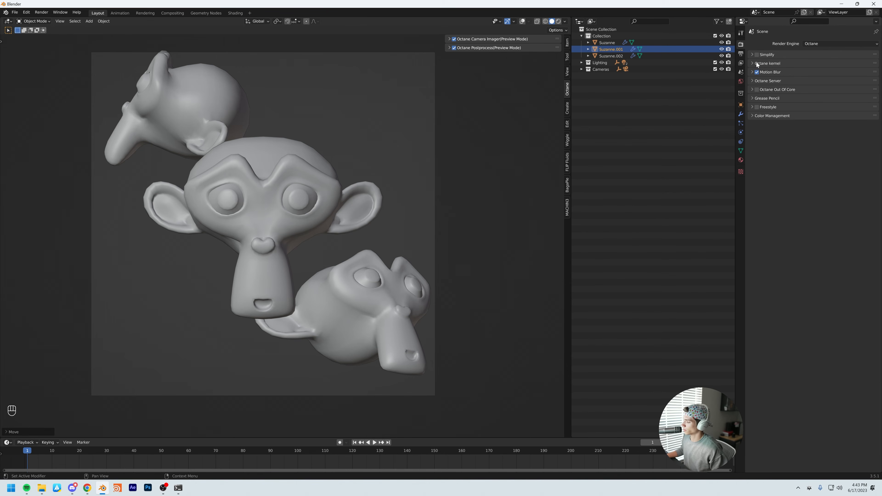
left_click(757, 72)
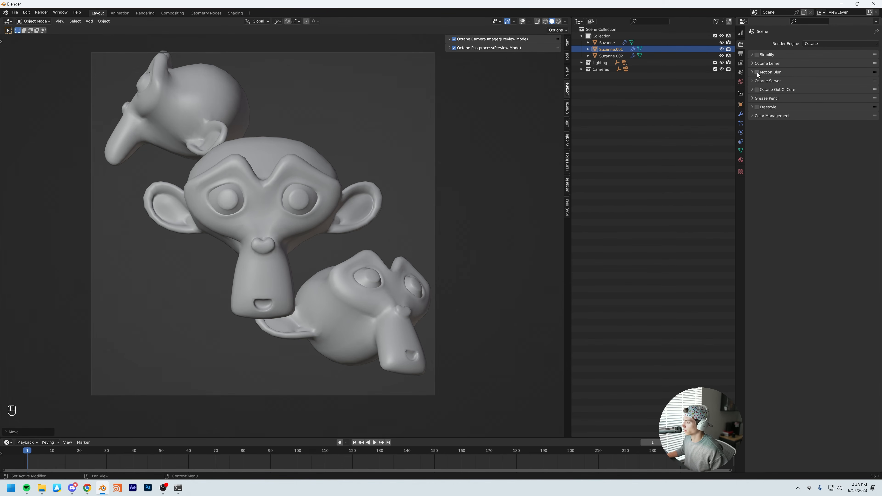
Step: Set the output file format to OpenEXR MultiLayer and review the Octane Output export options
left_click(740, 54)
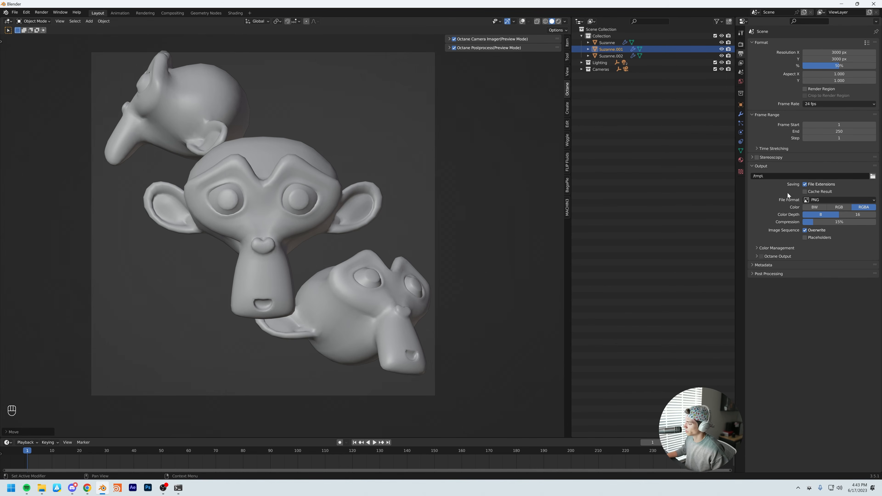
left_click(813, 201)
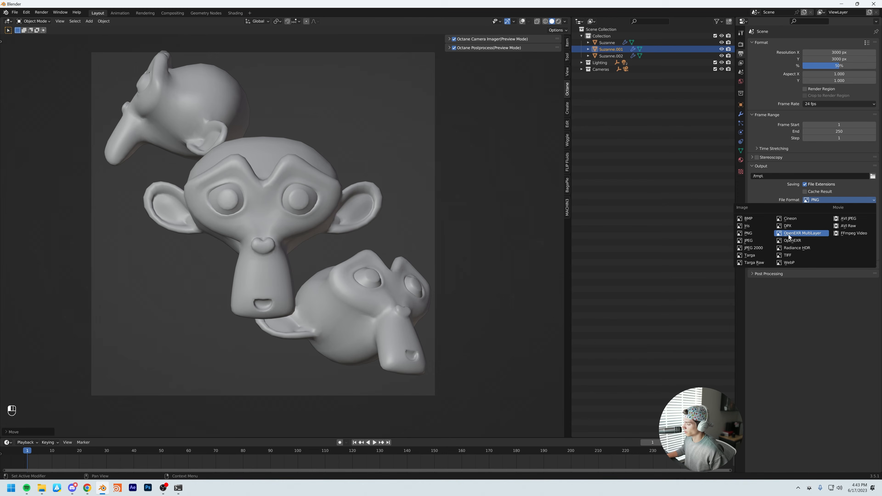
left_click(800, 236)
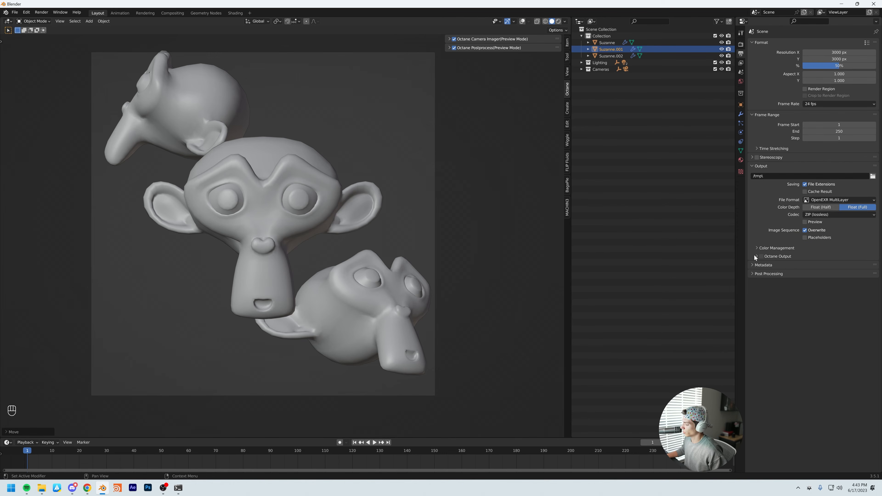
left_click(819, 201)
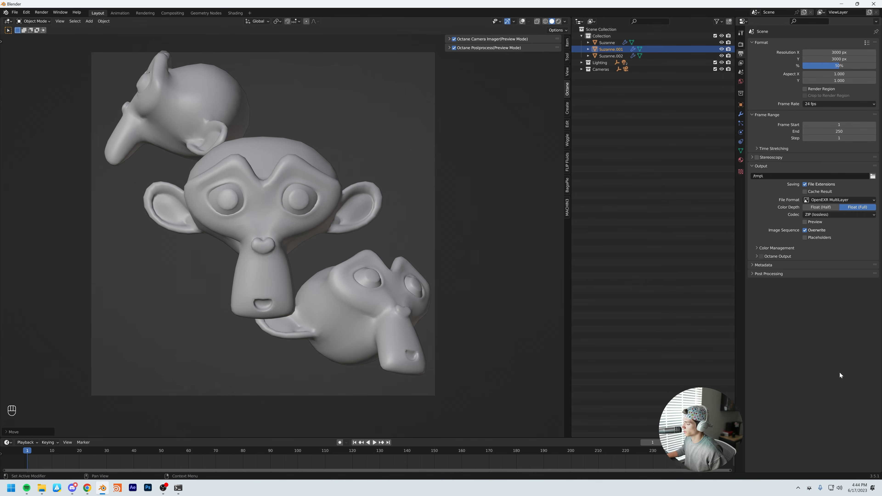
left_click(756, 256)
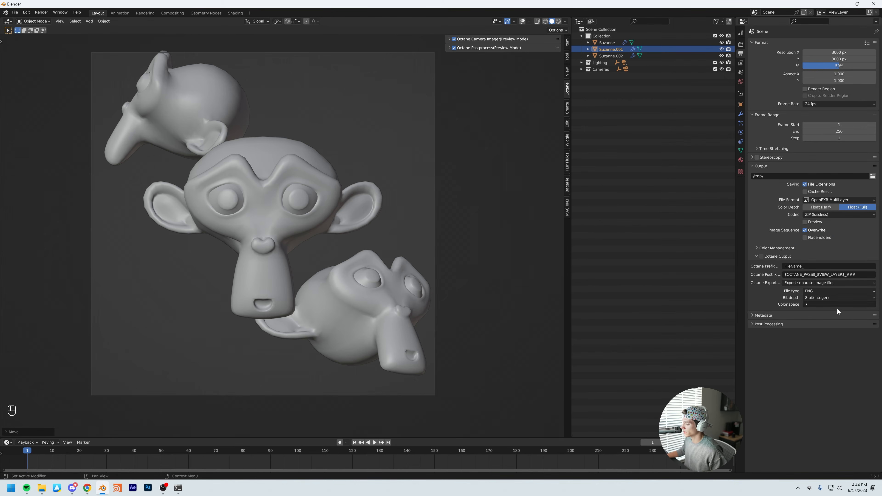
left_click(754, 256)
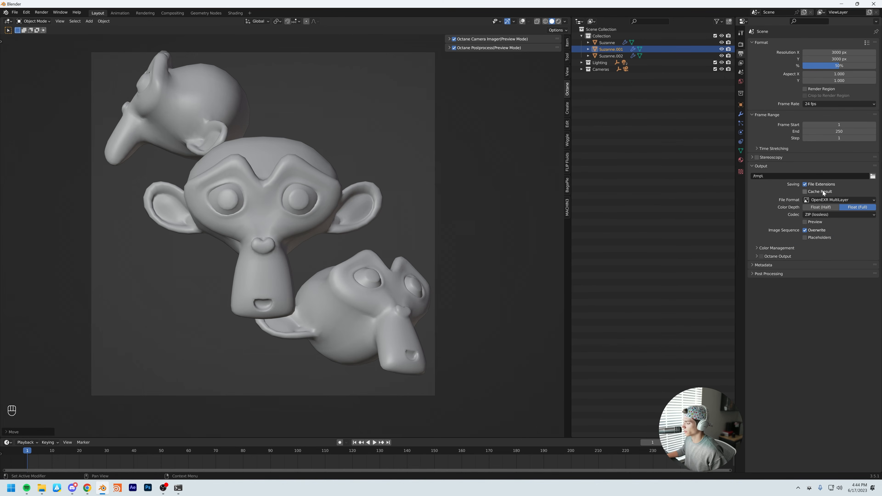
Step: Set the render output path to the temp folder in Documents with the file name "Octane tutorial Output"
left_click(872, 176)
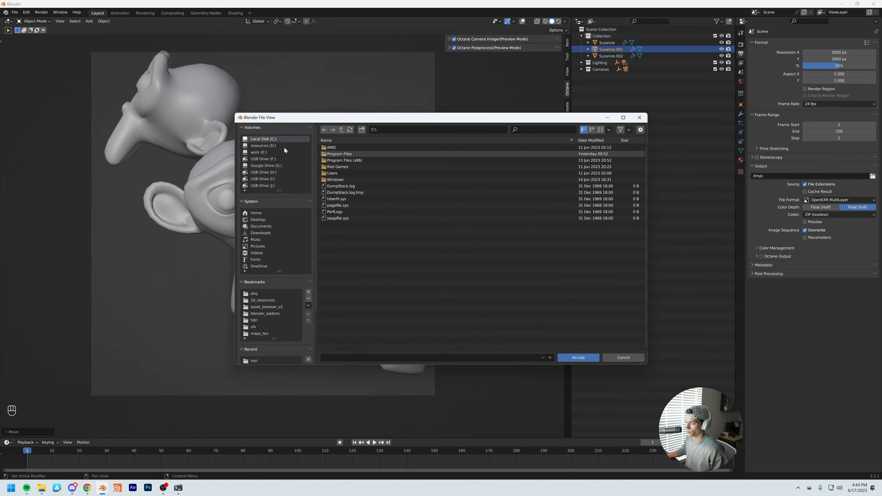
left_click(260, 227)
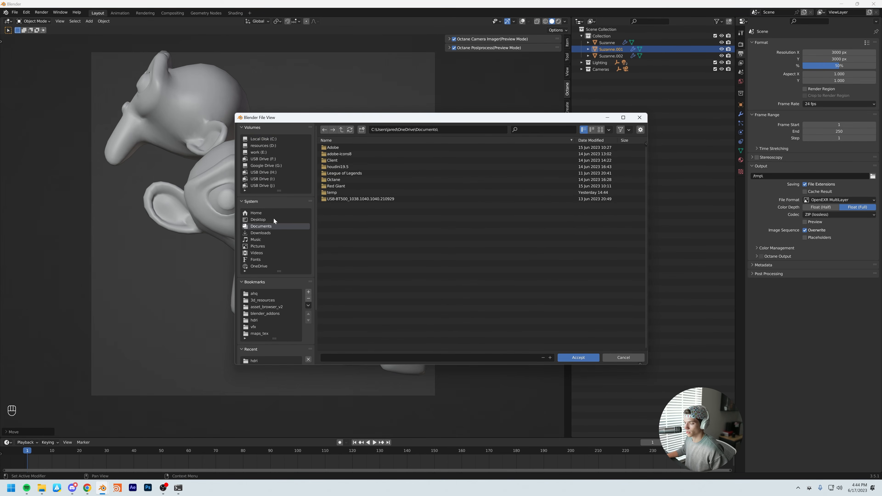
left_click(335, 194)
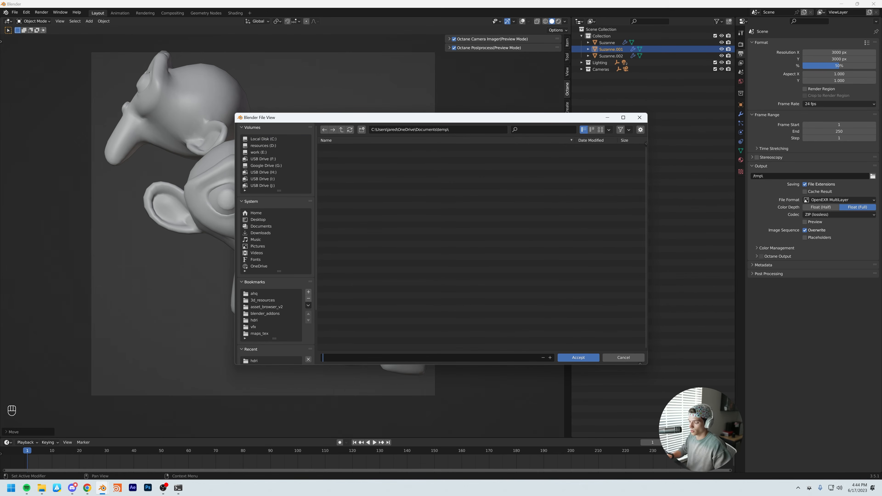
type("Octane tut")
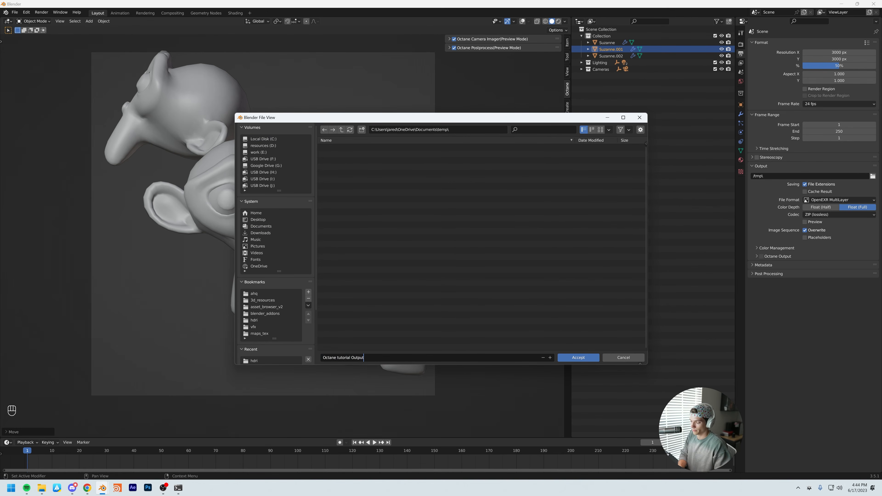
type("orial Output")
key("Return")
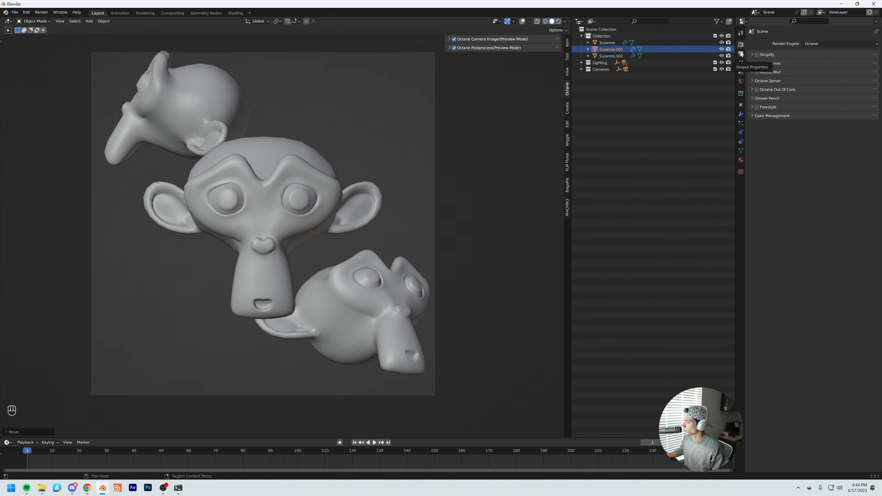
Step: Start a still image render of the current frame and close the render window
left_click(740, 53)
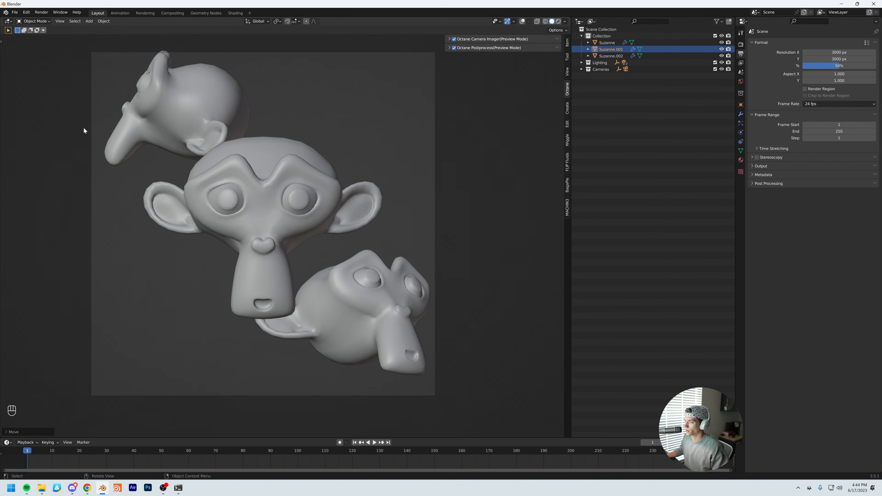
left_click(41, 12)
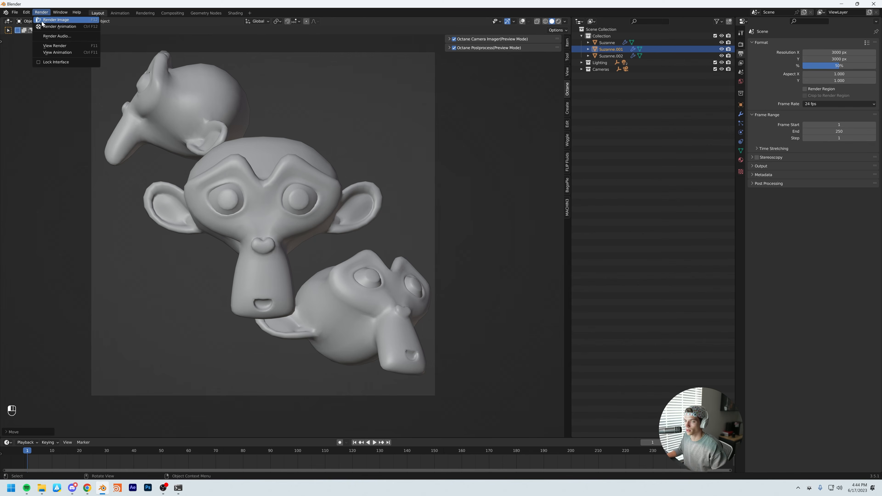
left_click(42, 22)
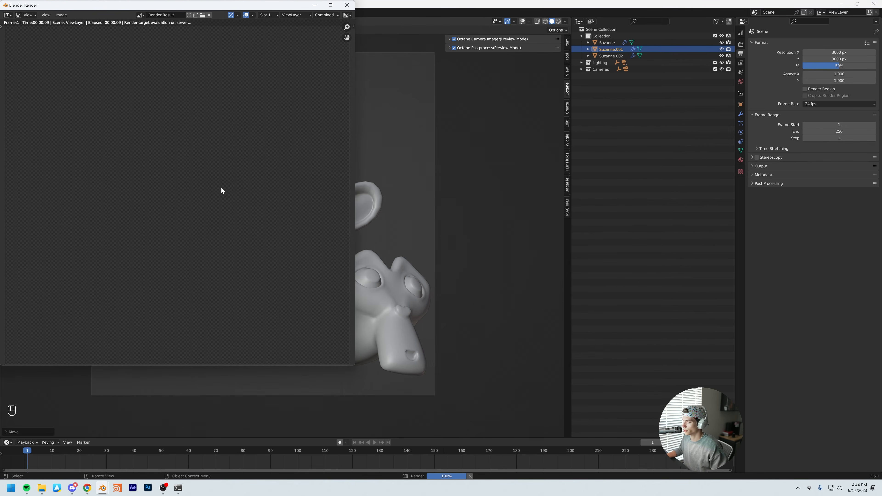
key("Escape")
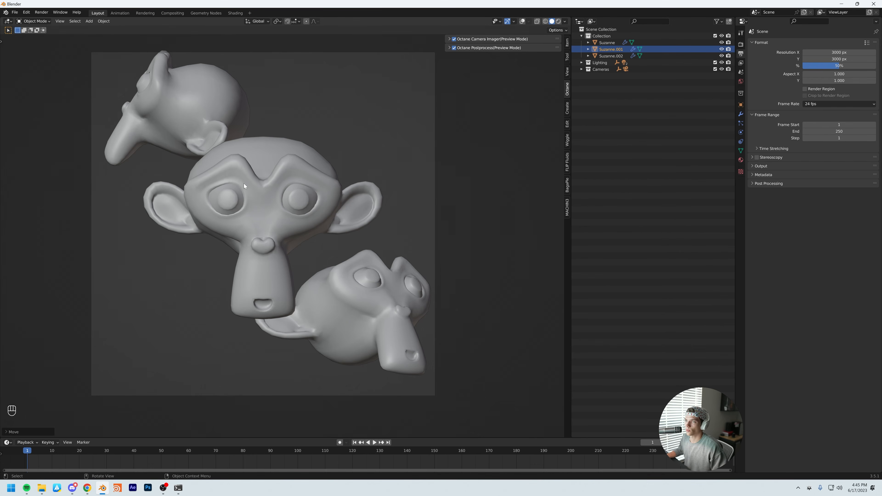
Step: Narrow the viewport sidebar and delete the duplicate heads Suzanne.001 and Suzanne.002
left_click(741, 44)
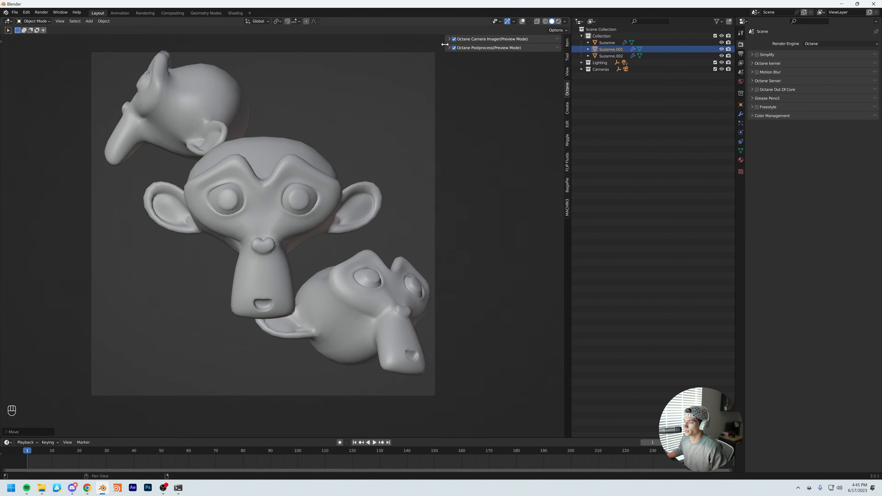
left_click_drag(445, 43, 471, 43)
left_click(659, 186)
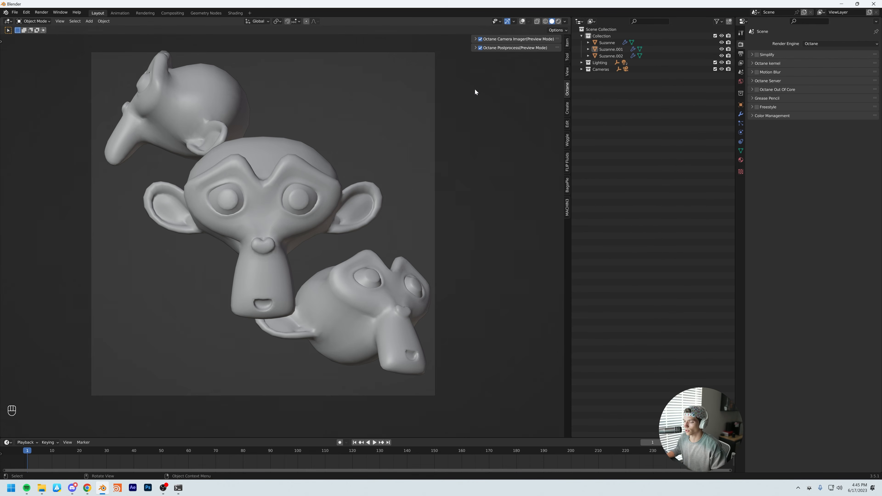
left_click(619, 56)
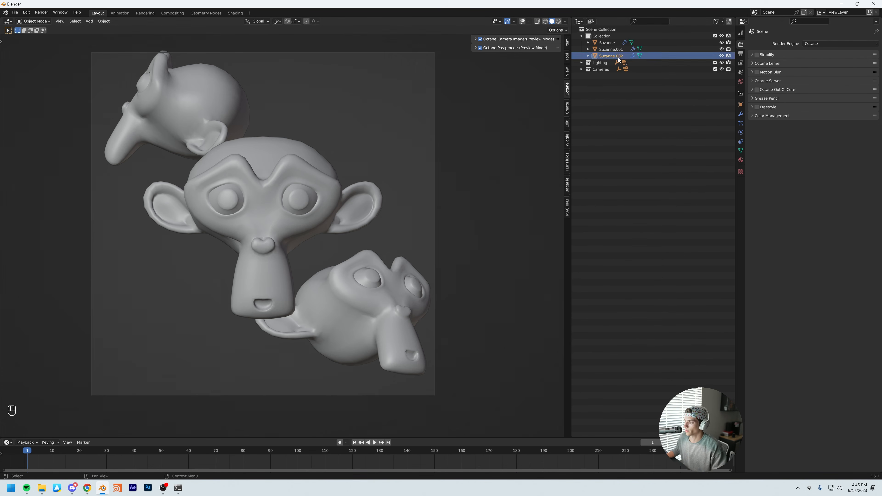
left_click(609, 51, "shift")
key("x")
left_click(180, 91)
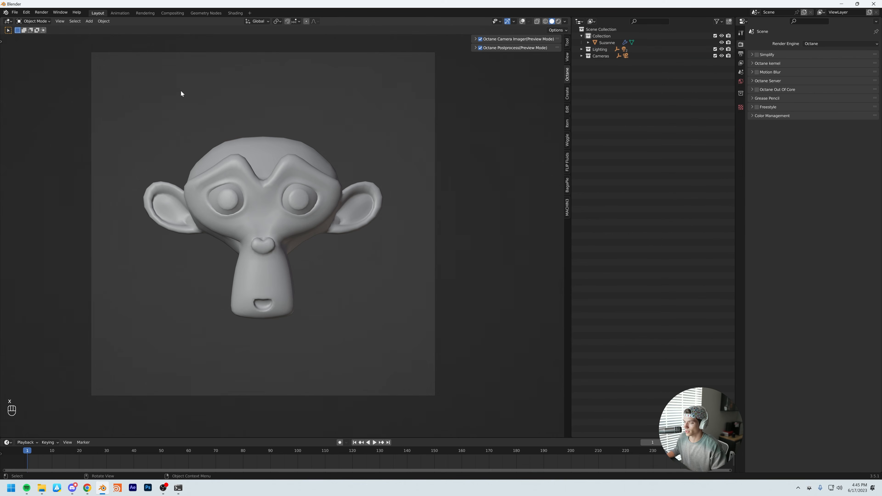
Step: Unlink the displacement material from the remaining Suzanne head in the Shading workspace and preview it in rendered shading
left_click(122, 13)
left_click(235, 13)
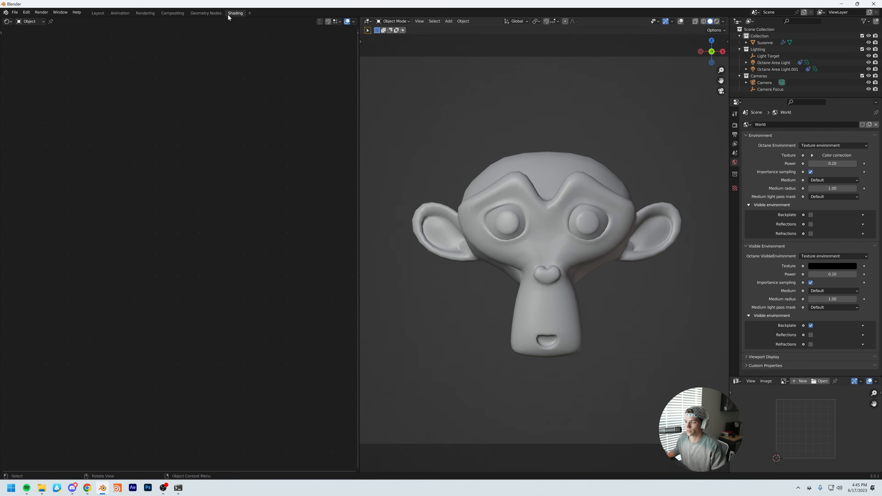
left_click(492, 157)
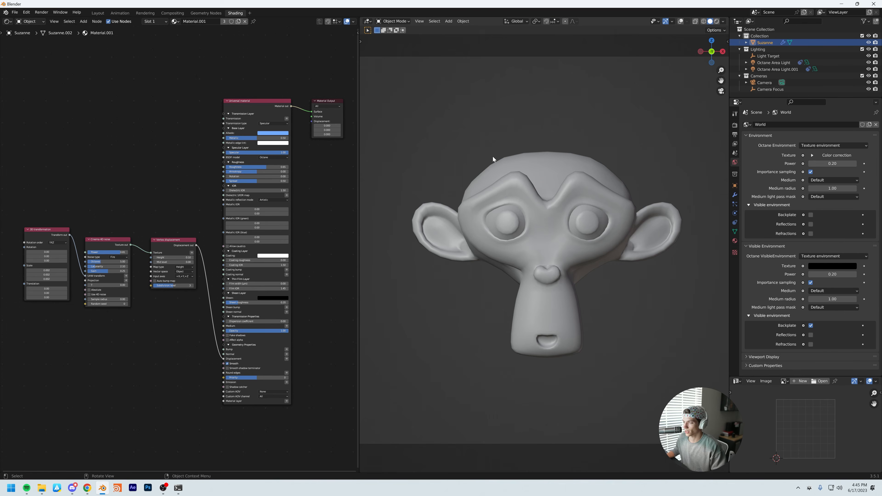
left_click(245, 21)
left_click(716, 21)
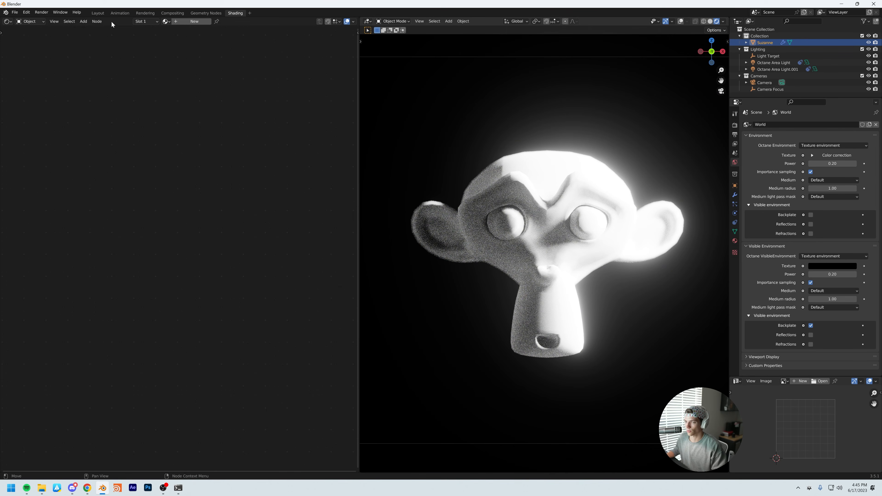
Step: Return to the Layout workspace, leave the camera view, and show the viewport overlays with the sidebar hidden
left_click(98, 13)
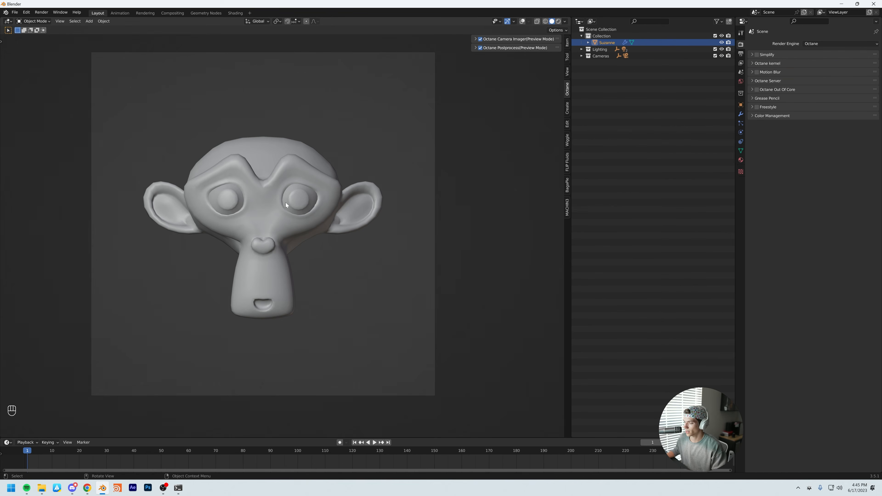
middle_click_drag(286, 202, 270, 210)
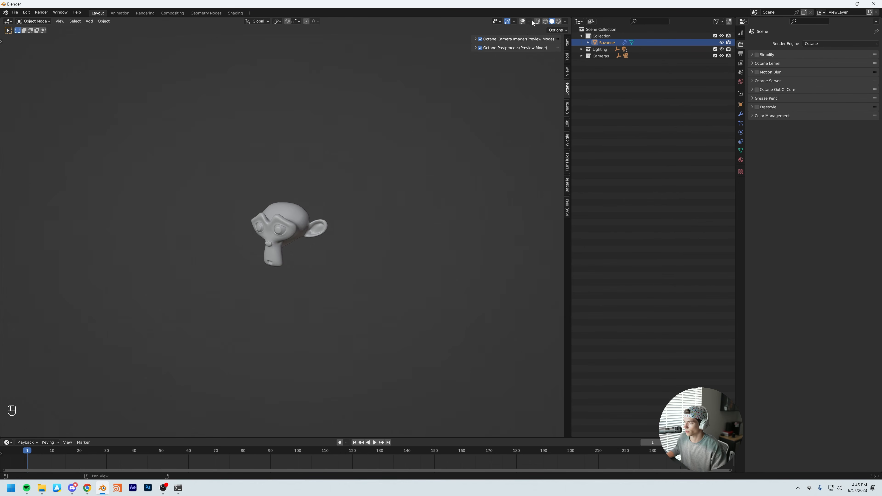
left_click(523, 21)
key("n")
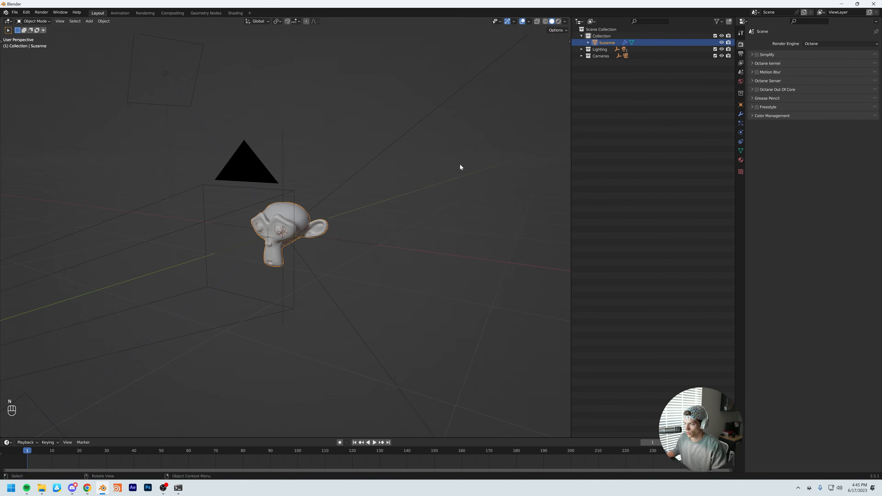
scroll(290, 234, "down", 5)
mouse_move(290, 237)
middle_mouse_down()
mouse_move(279, 231)
mouse_move(291, 222)
middle_mouse_up()
scroll(292, 221, "up", 2)
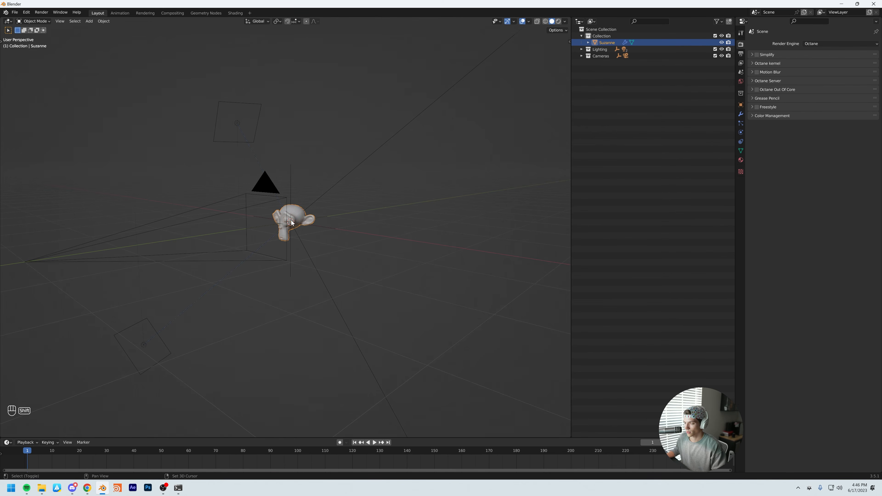
Step: Purge the unused data-blocks from the file
left_click(14, 13)
mouse_move(31, 125)
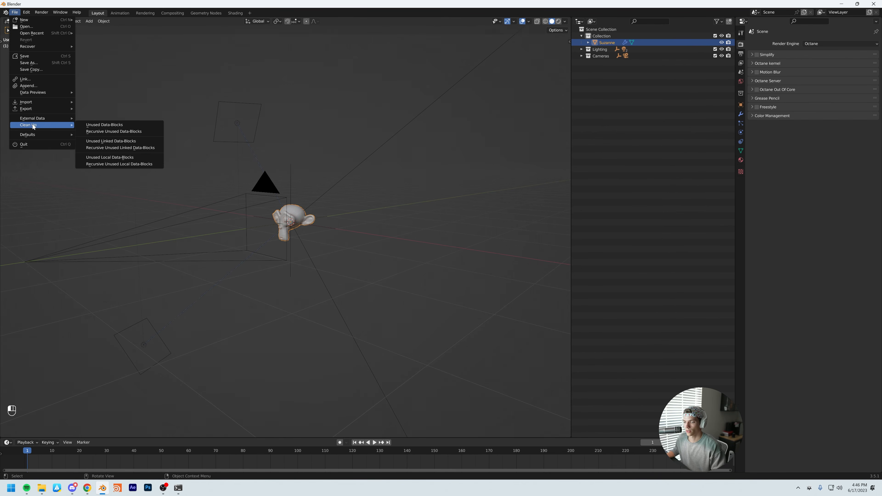
left_click(116, 127)
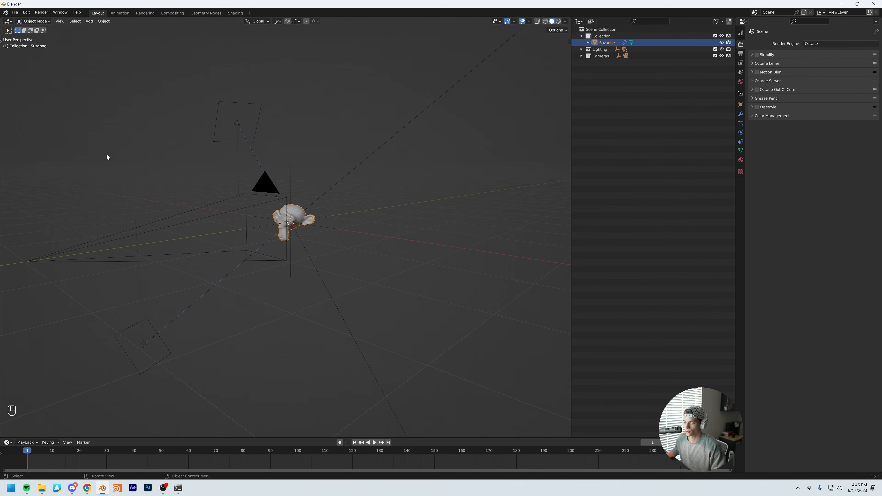
left_click(15, 12)
mouse_move(62, 128)
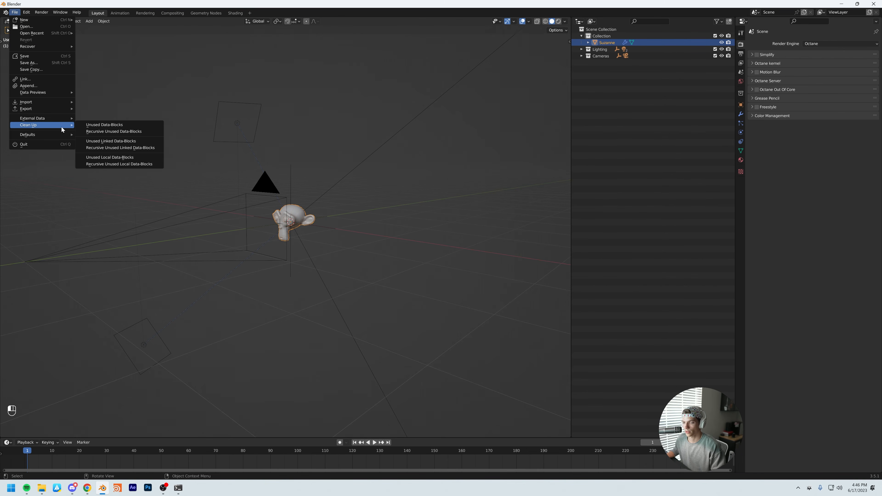
left_click(100, 130)
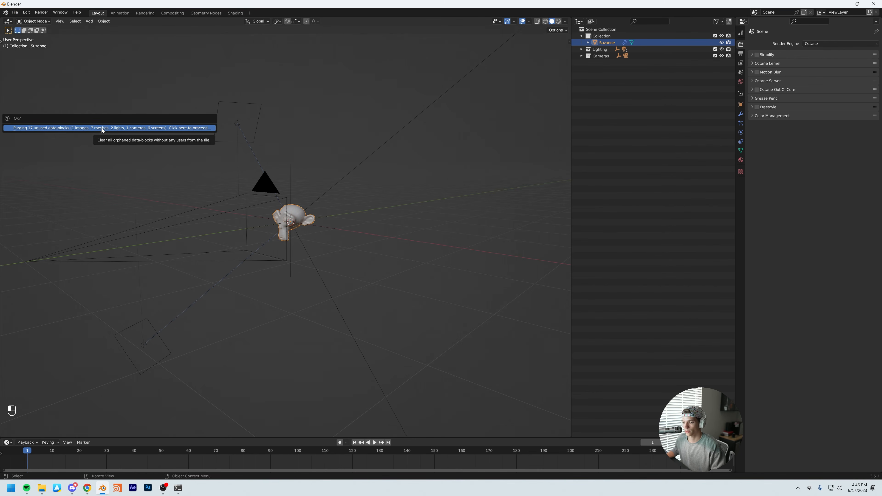
left_click(102, 129)
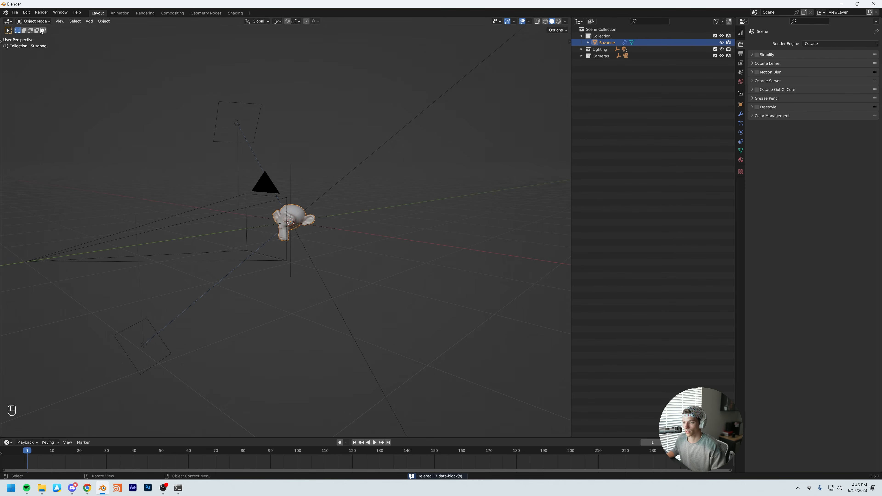
Step: Save the current scene and its settings as the default startup file
left_click(15, 12)
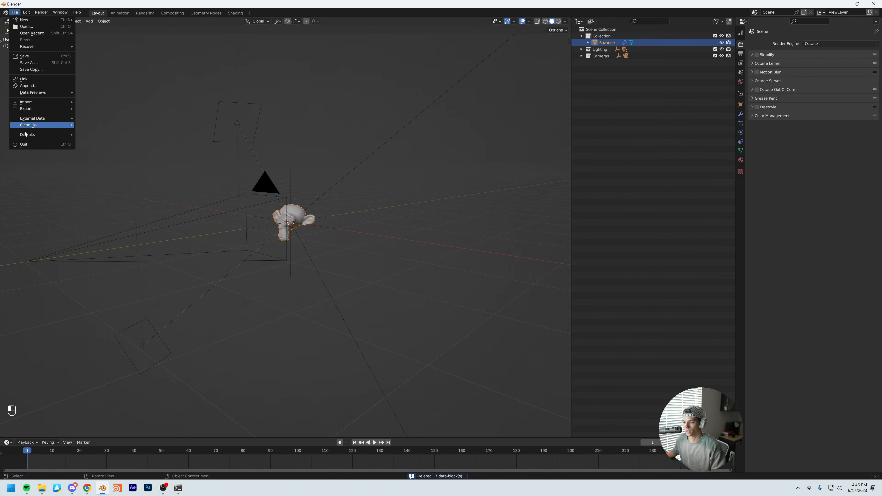
mouse_move(34, 135)
left_click(102, 134)
left_click(103, 136)
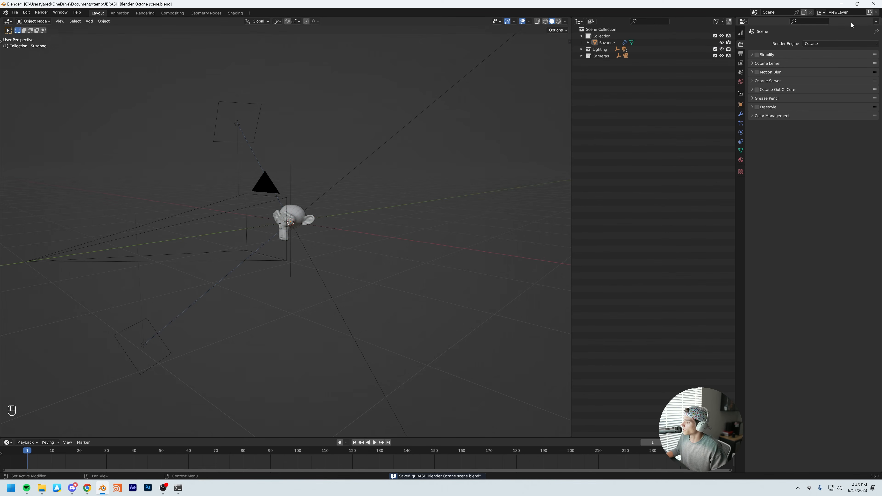
Step: Close and relaunch Blender, start a new General file and check its output format settings
left_click(872, 3)
left_click(450, 257)
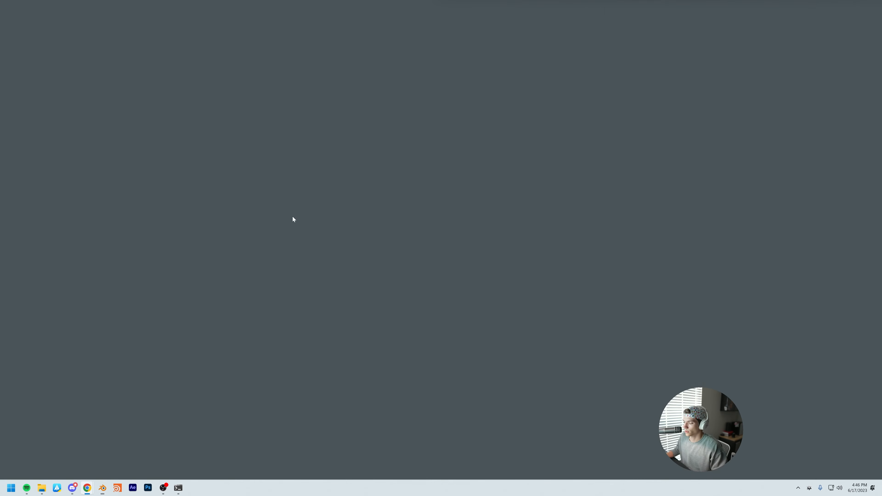
left_click(102, 490)
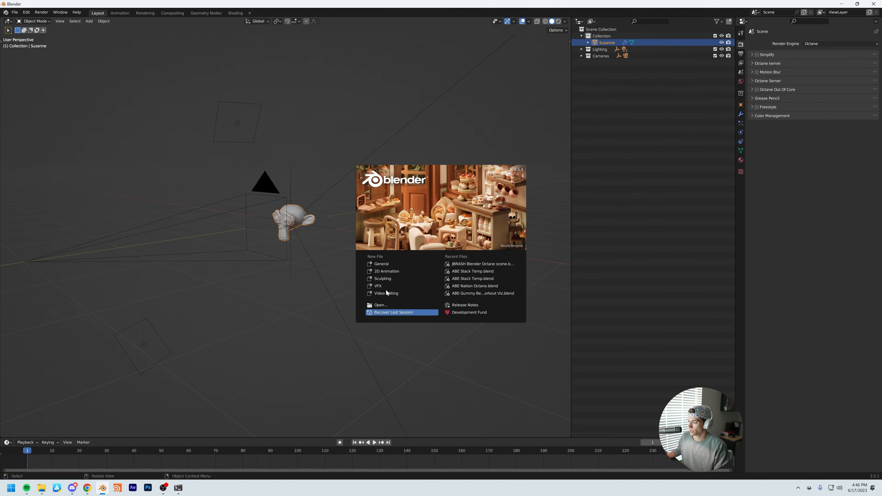
left_click(387, 264)
left_click(637, 151)
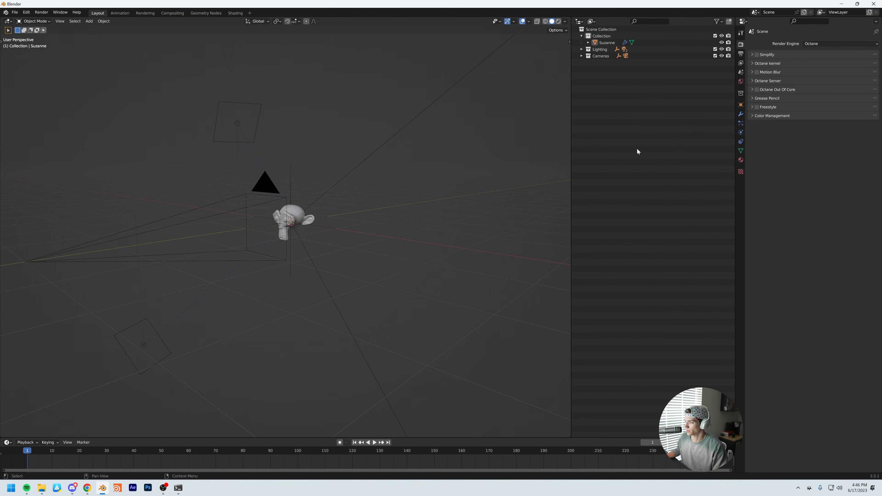
left_click(740, 54)
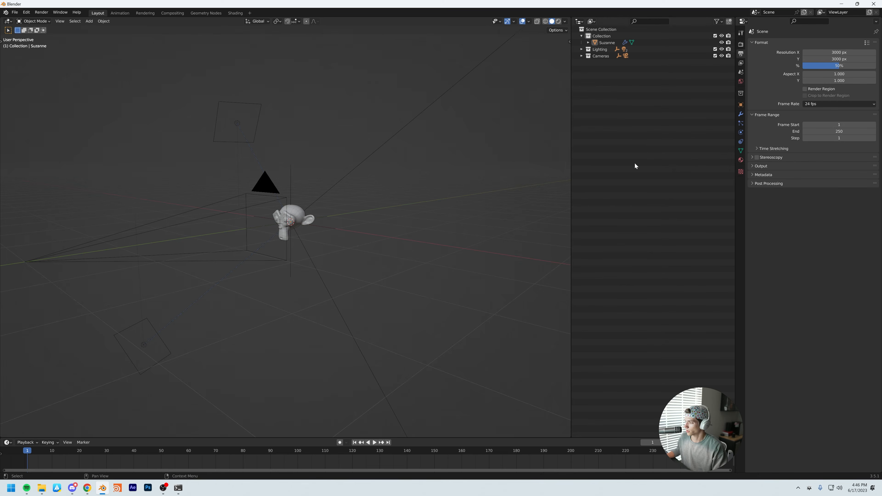